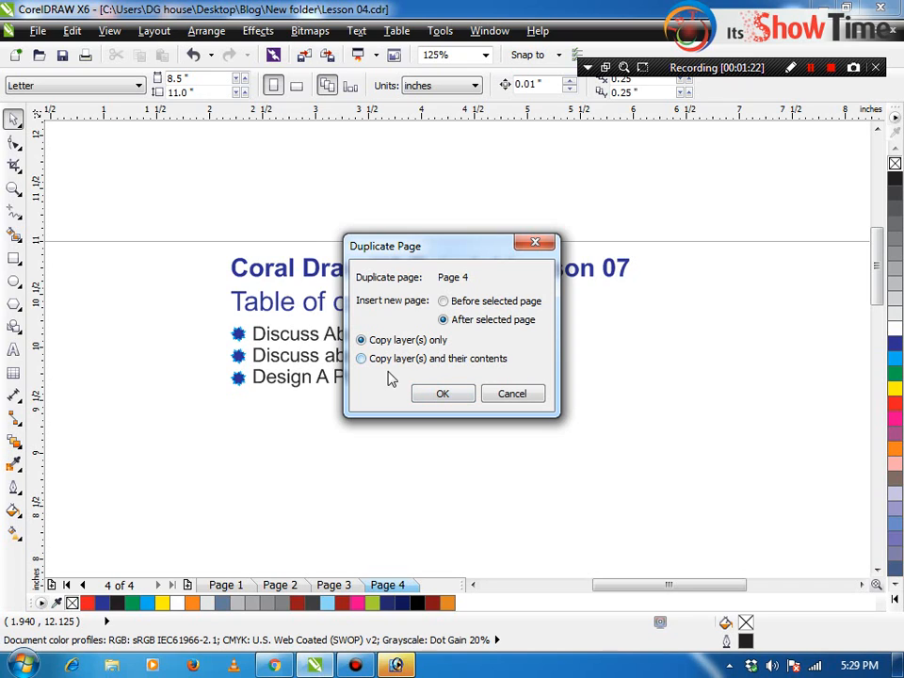
Duplicate page 4 after itself with its layers and contents, and compare the copy with the original page.
click(486, 366)
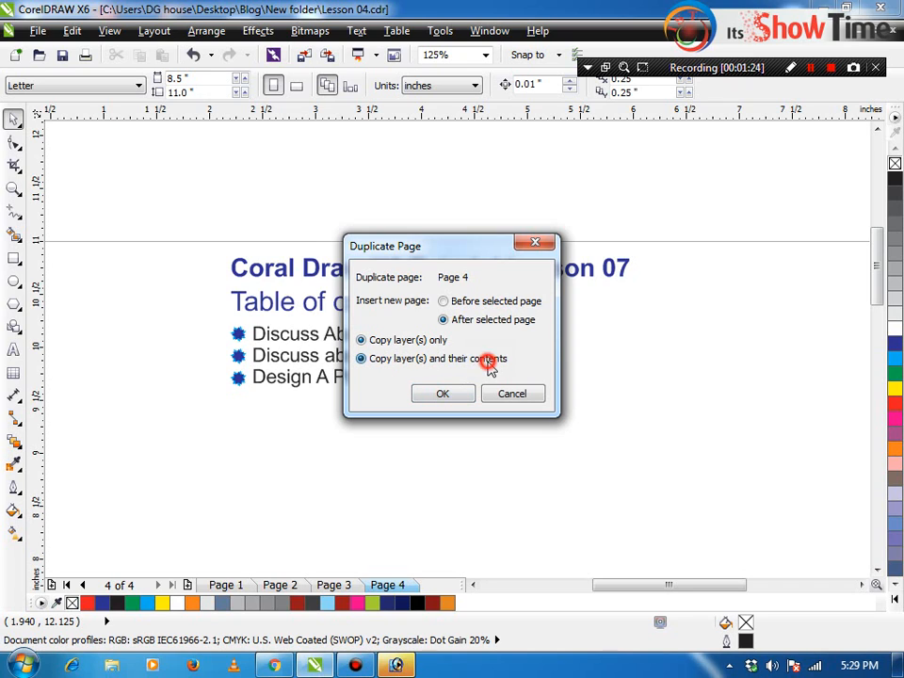
click(441, 395)
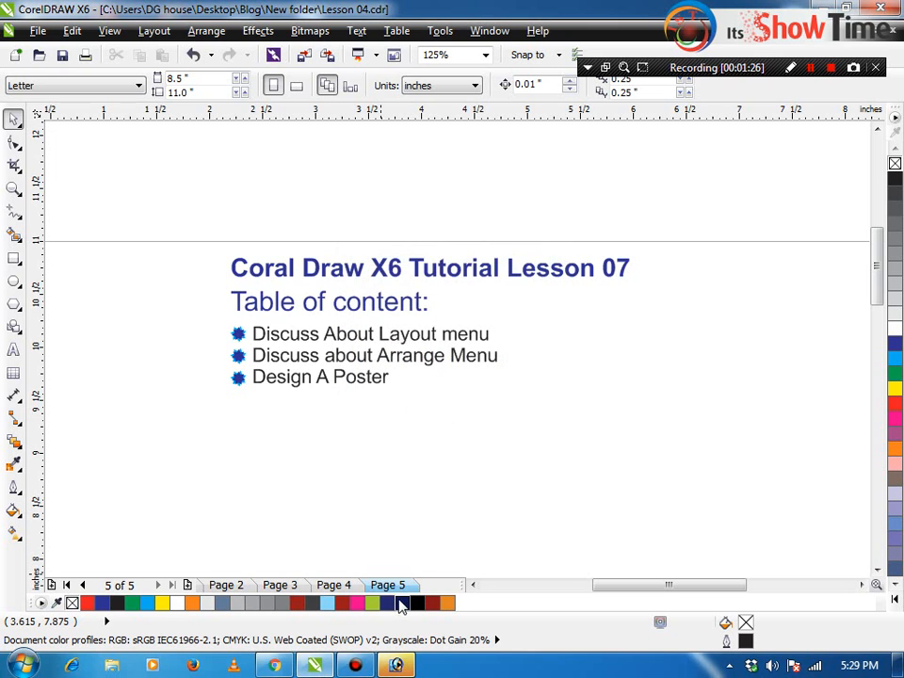
click(350, 587)
click(372, 587)
click(349, 588)
Delete the duplicated page 5.
click(395, 587)
right_click(396, 588)
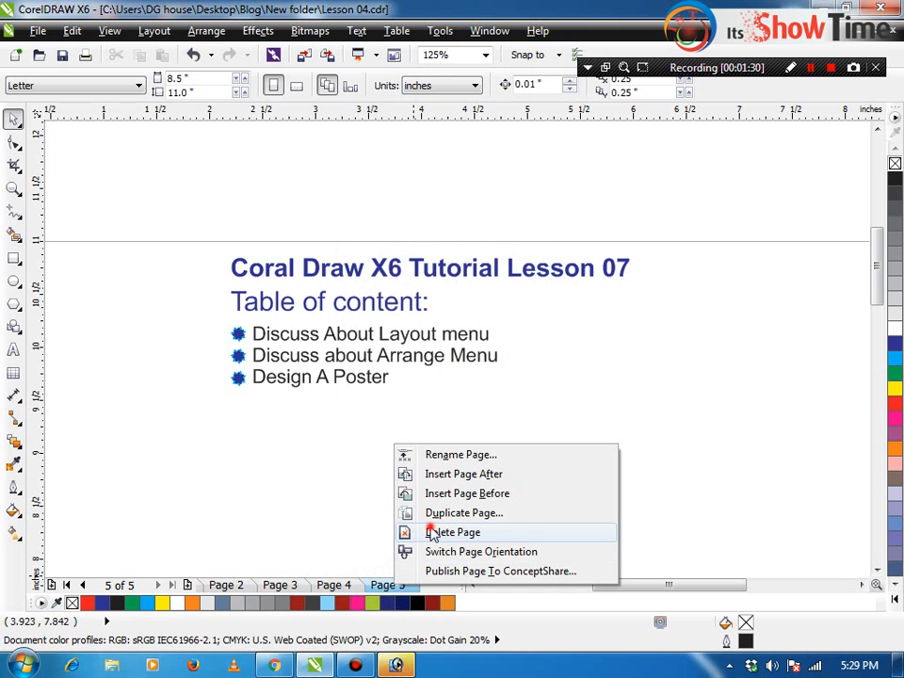
click(414, 531)
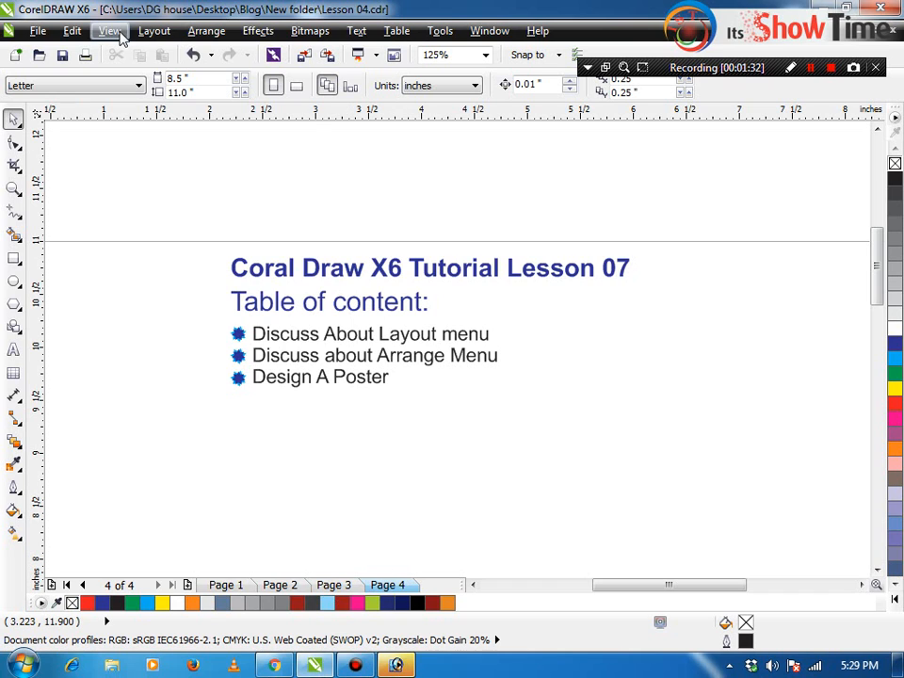
click(151, 31)
click(193, 90)
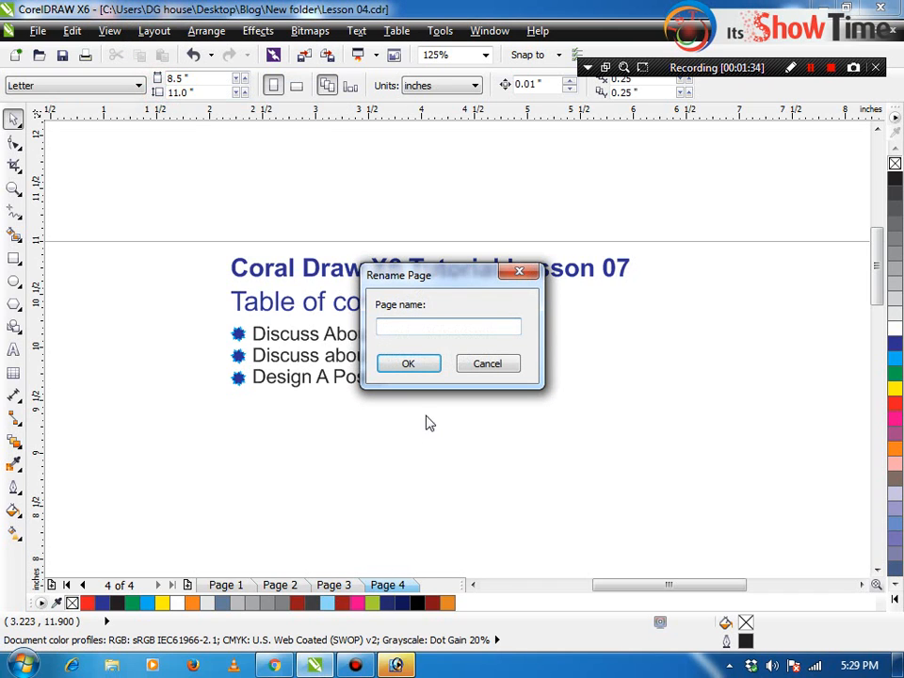
click(477, 366)
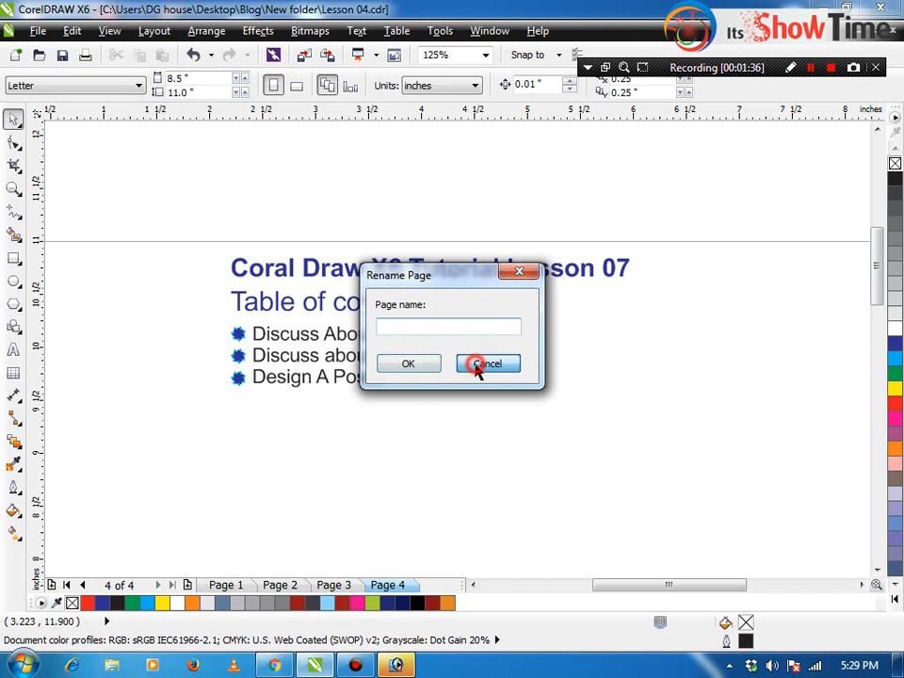
right_click(391, 589)
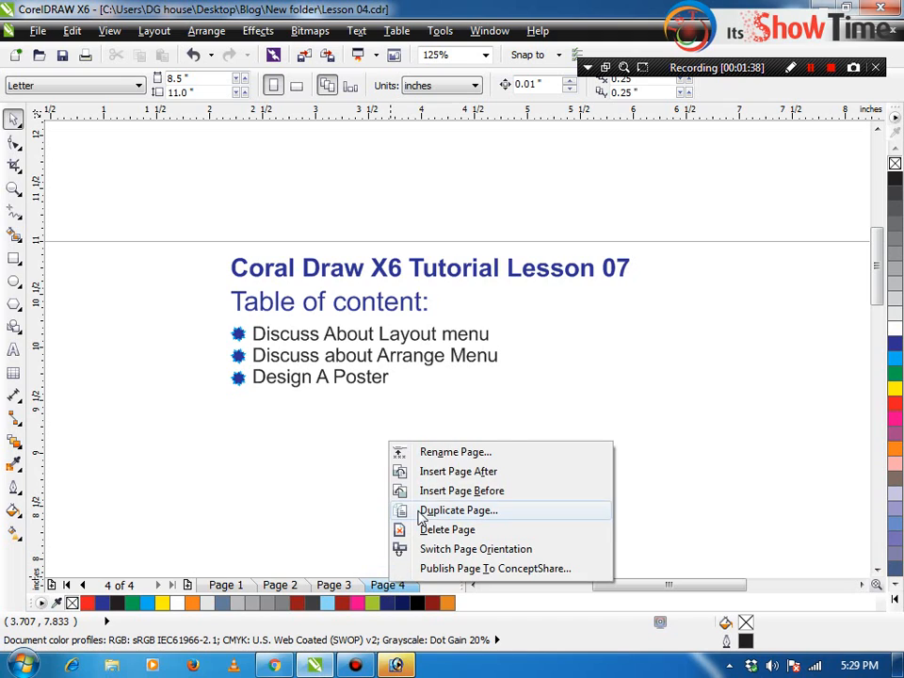
click(478, 429)
Insert page numbers on all pages of the document.
click(155, 31)
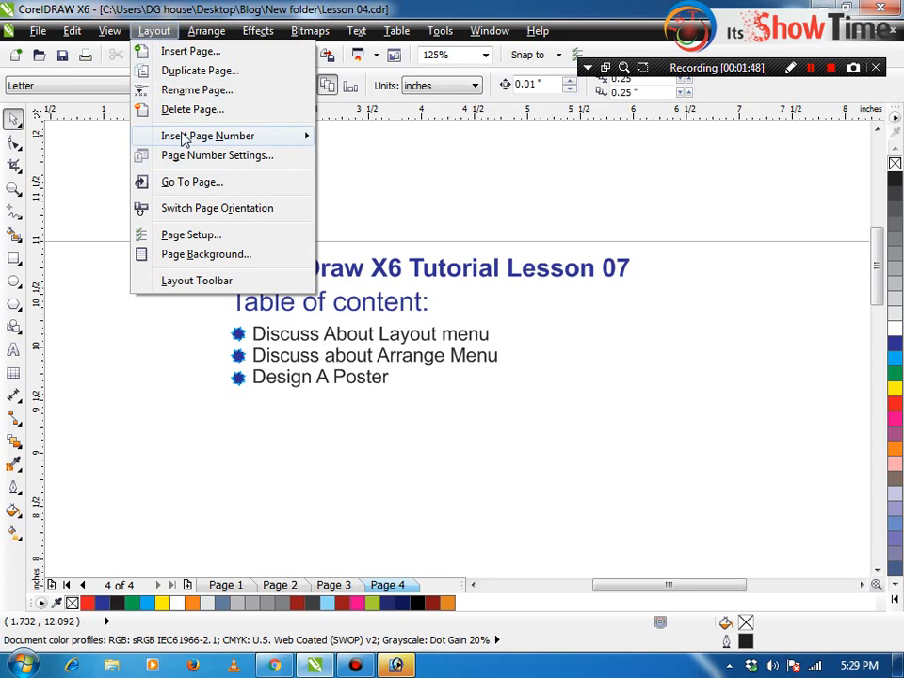
mouse_move(184, 139)
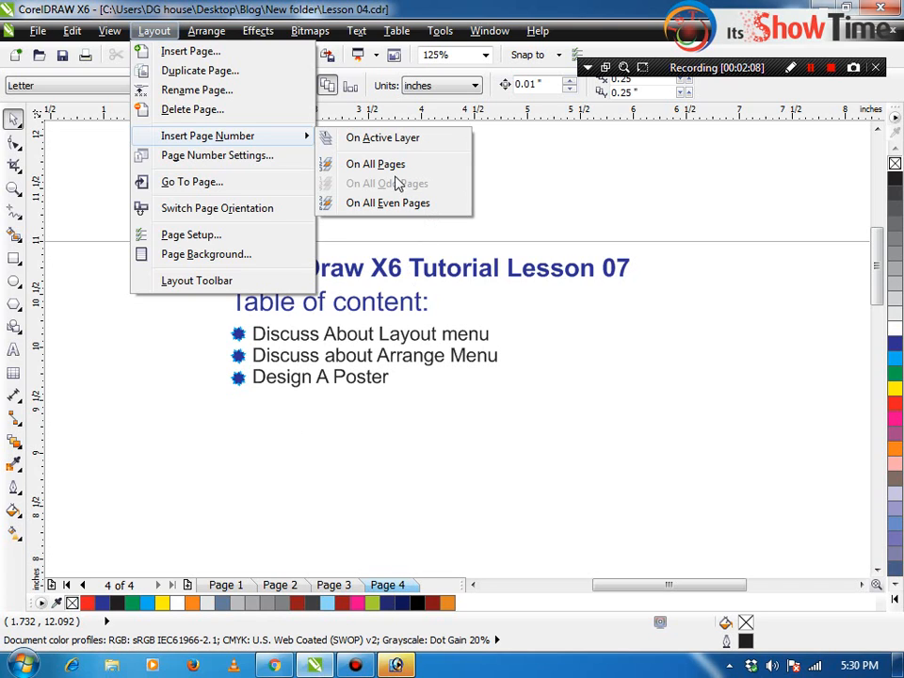
click(372, 167)
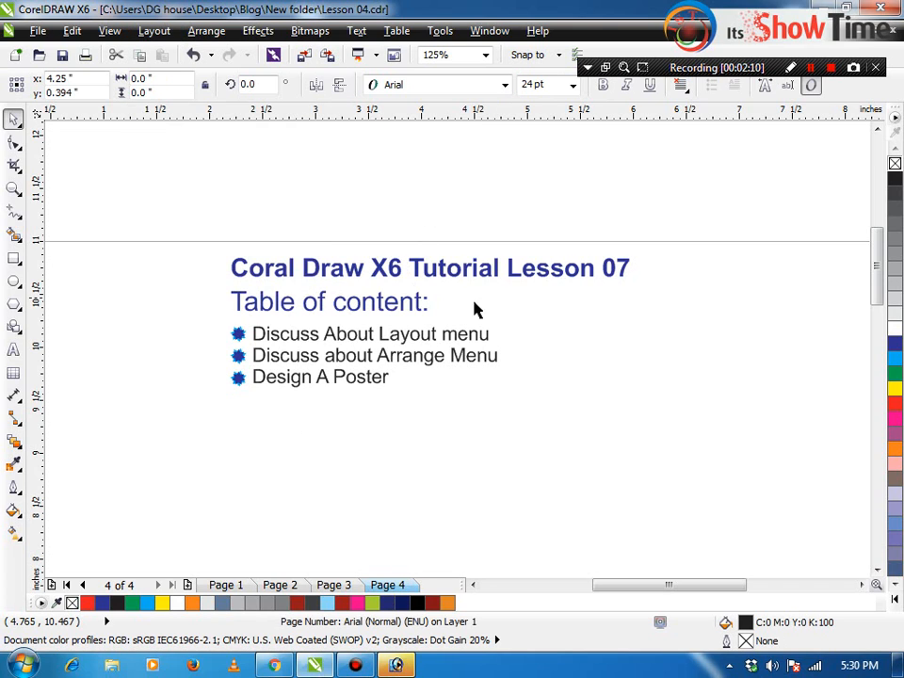
Examine the page number at the foot of each of the document's four pages.
key(F4)
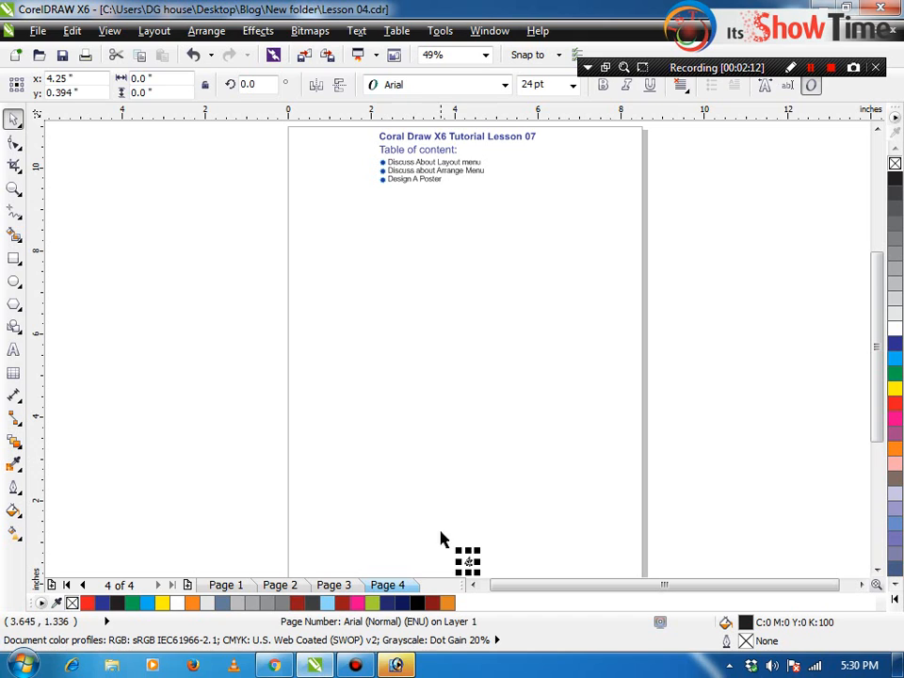
key(z)
drag(429, 535, 576, 570)
click(339, 585)
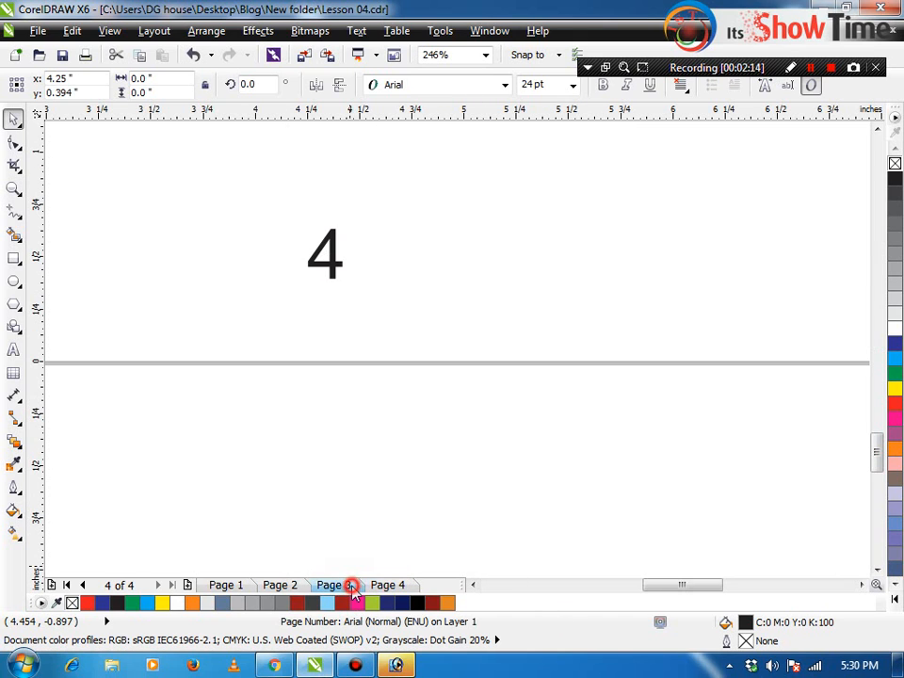
click(281, 585)
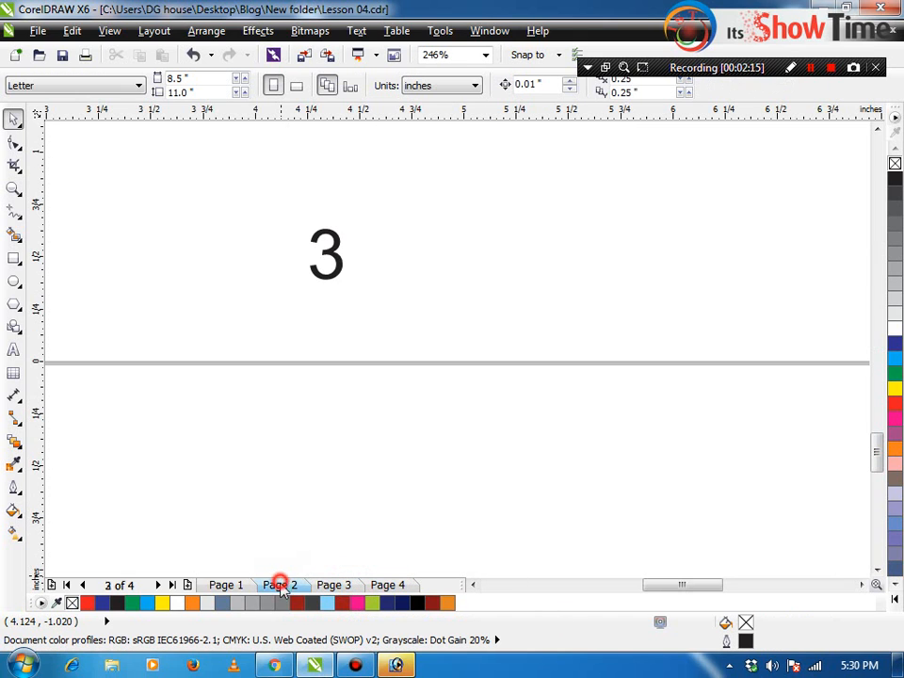
click(225, 584)
click(387, 584)
key(F4)
key(z)
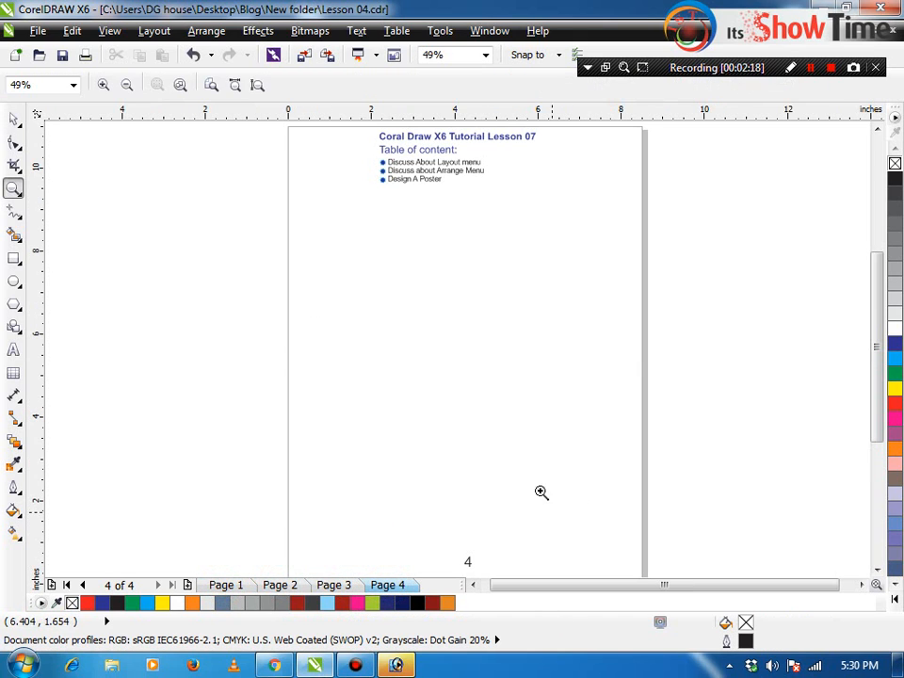
key(space)
Change the page number style to uppercase Roman numerals (I, II, III, IV, V...).
click(110, 32)
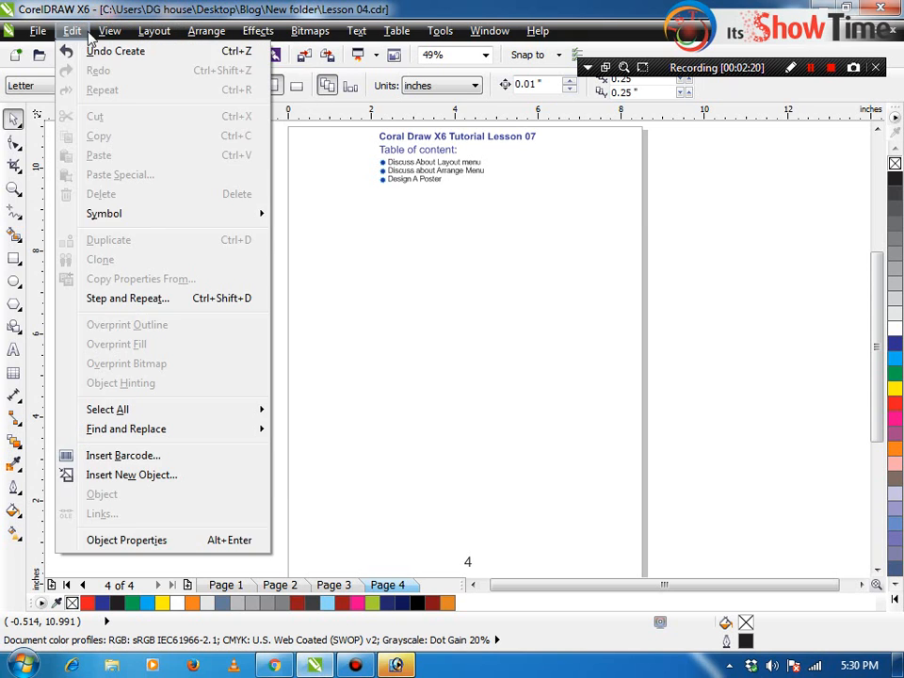
mouse_move(154, 31)
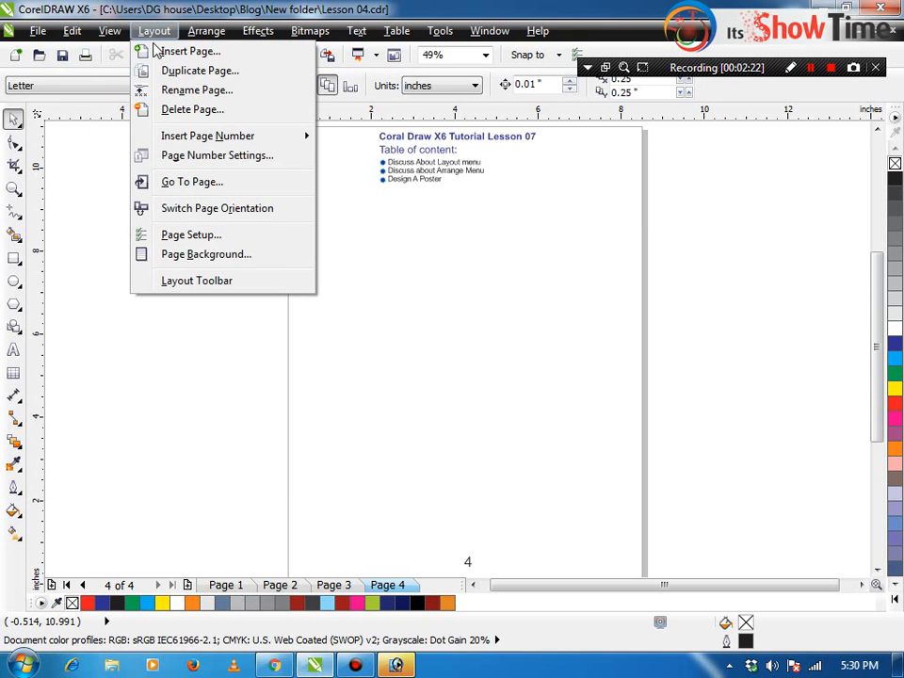
click(201, 158)
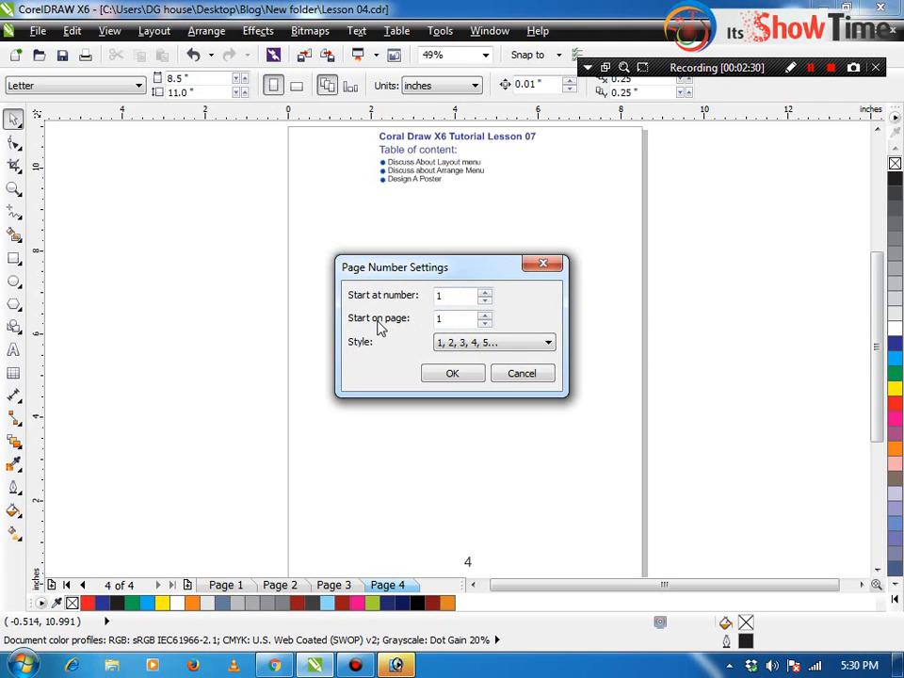
click(462, 343)
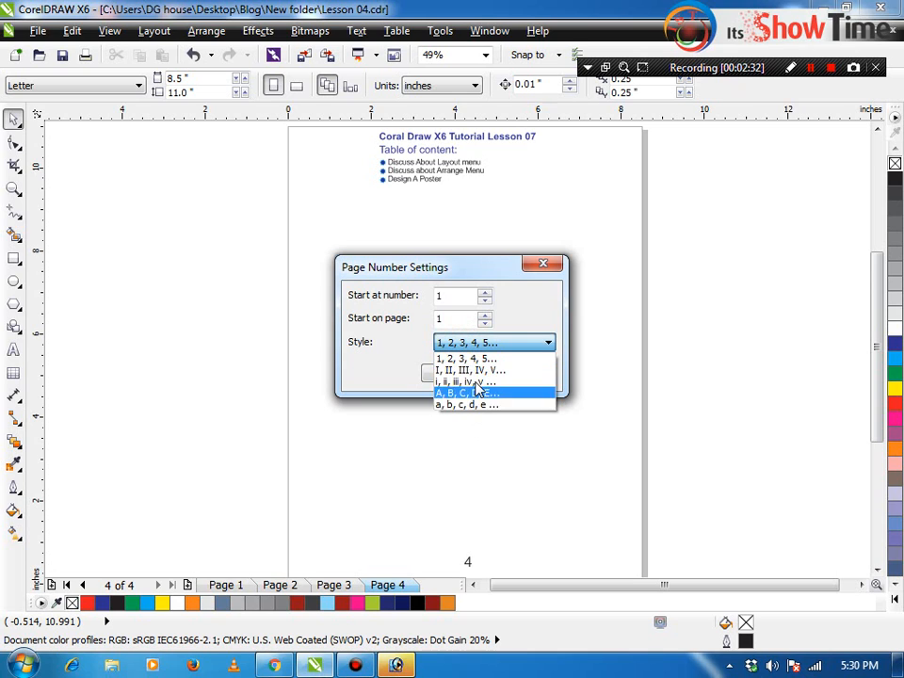
click(390, 366)
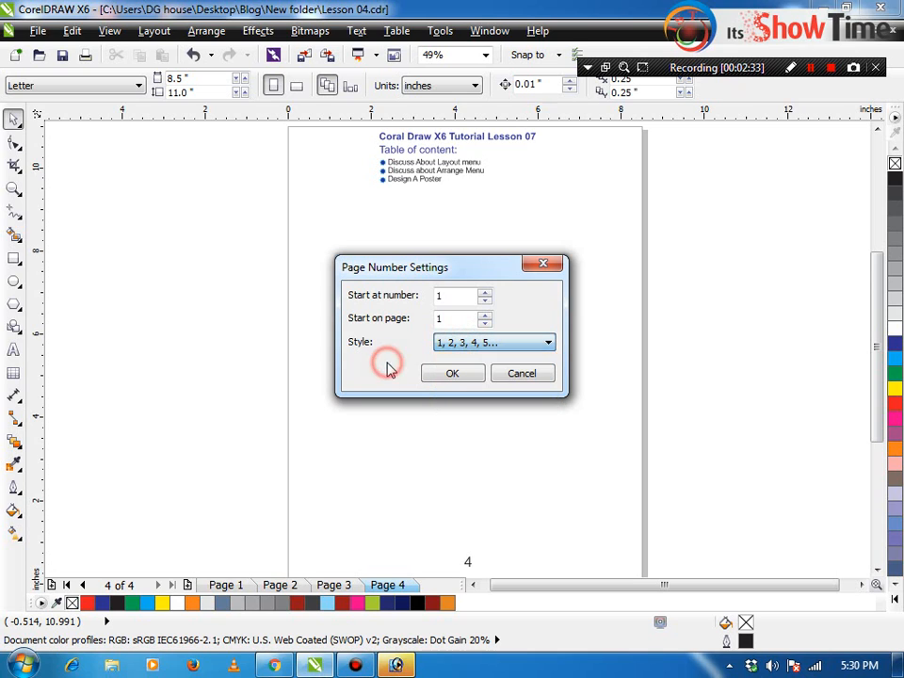
click(454, 343)
click(451, 370)
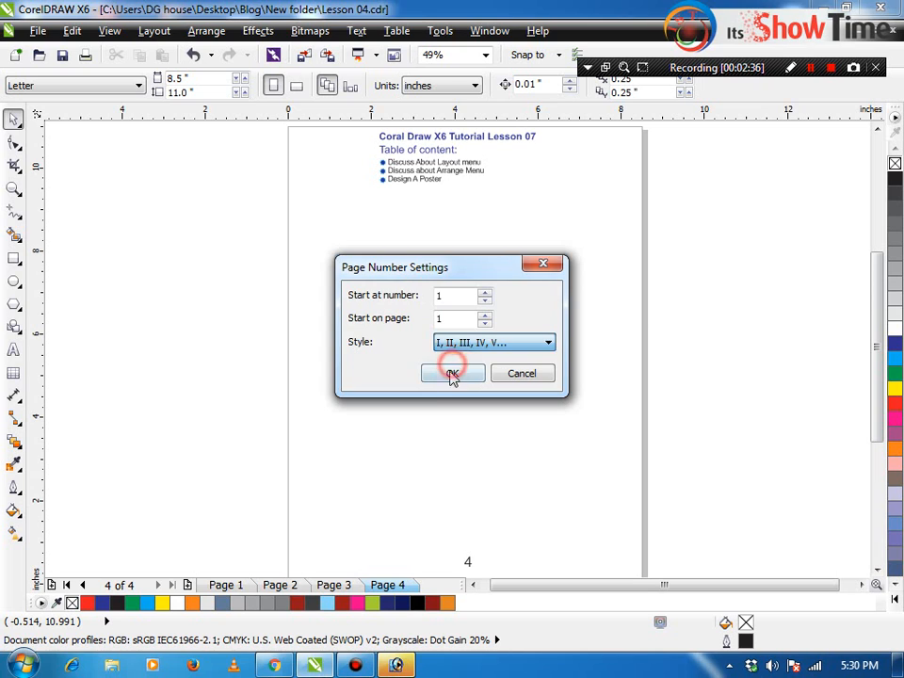
click(452, 373)
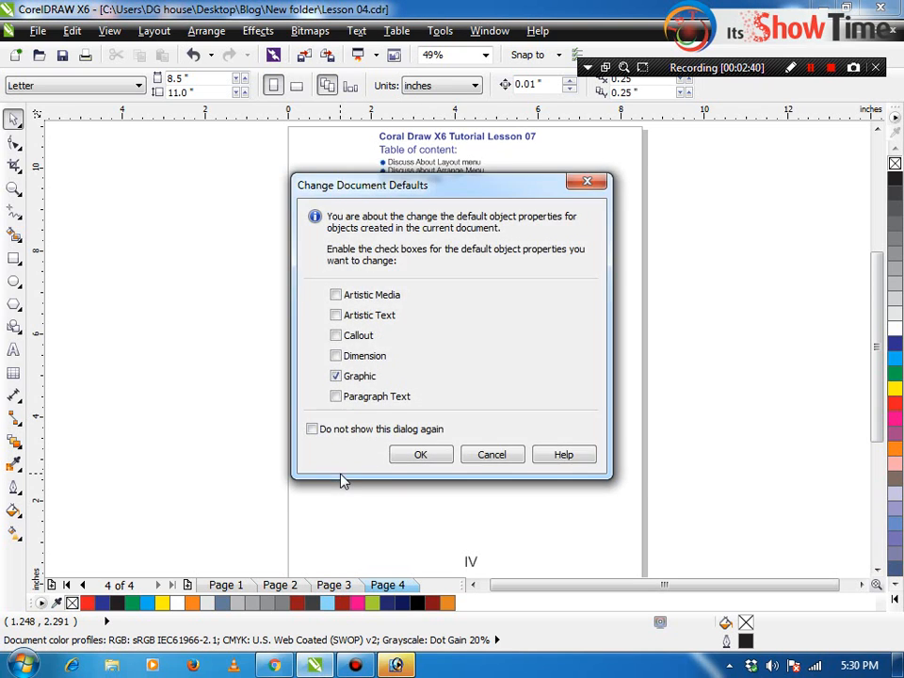
key(Escape)
Go back and forth through the pages to examine their Roman page numbers.
scroll(341, 480, up, 2)
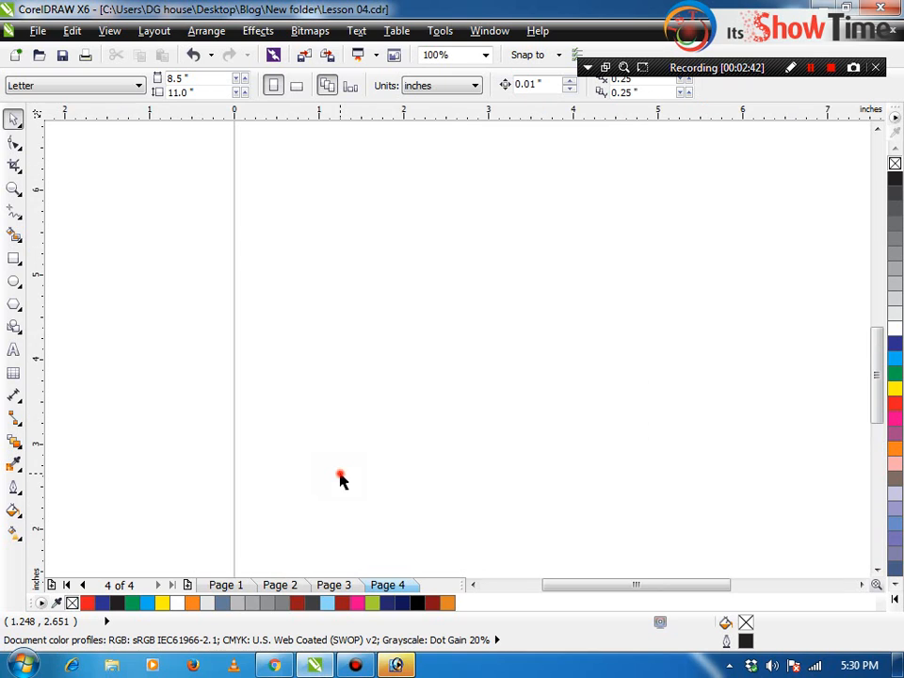
scroll(341, 480, down, 2)
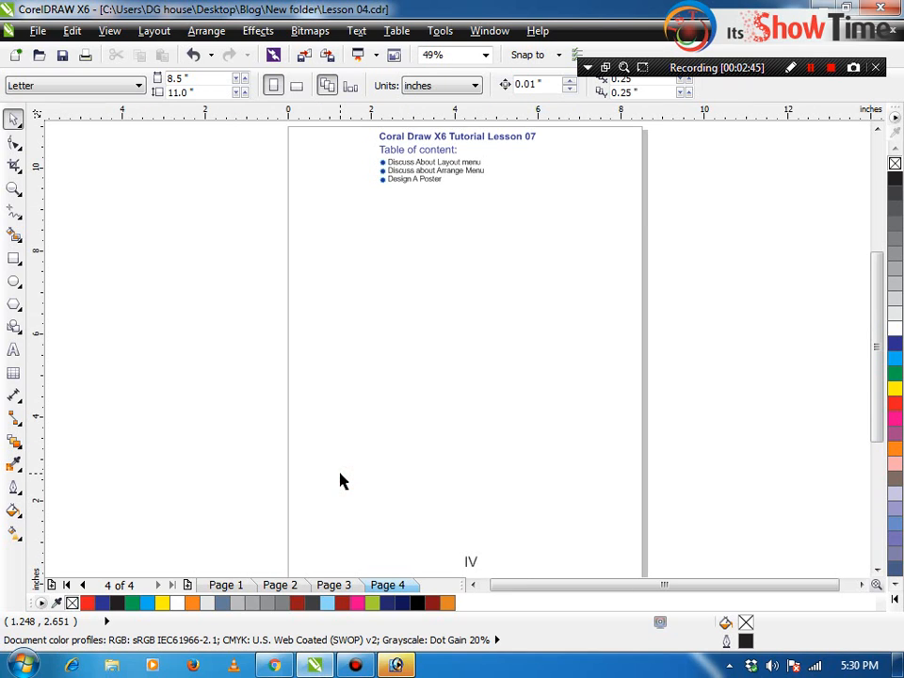
key(Page_Up)
key(Page_Up)
key(Page_Up)
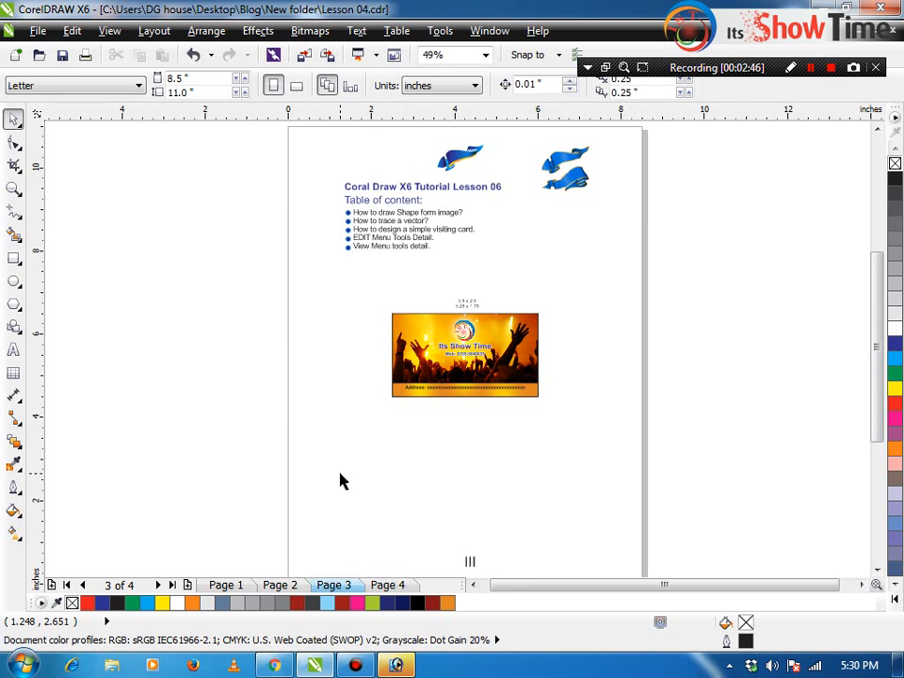
key(Page_Down)
key(Page_Down)
key(Page_Down)
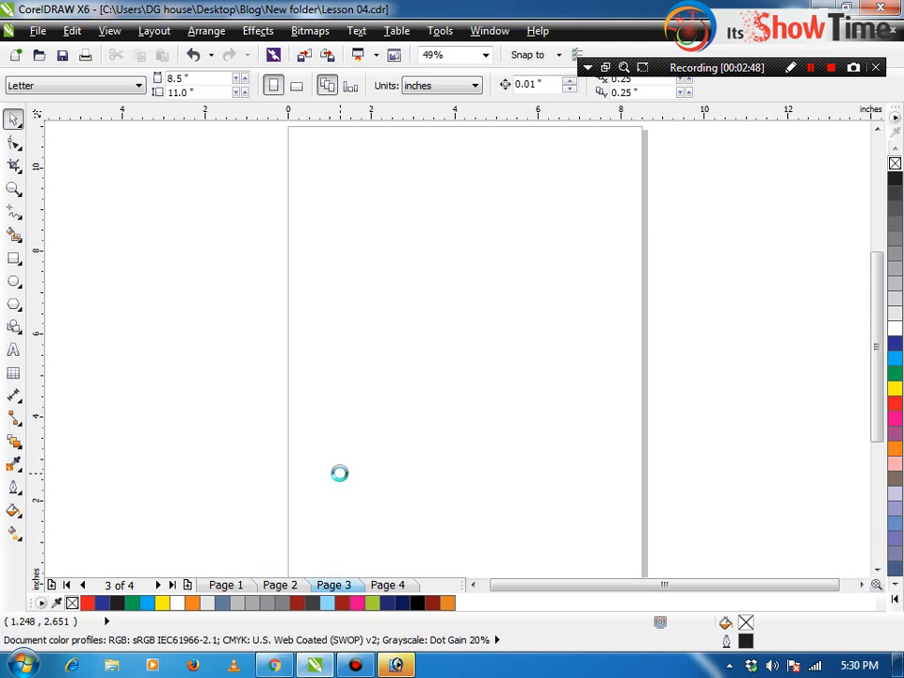
Delete the page number at the foot of page 4.
drag(384, 522, 545, 606)
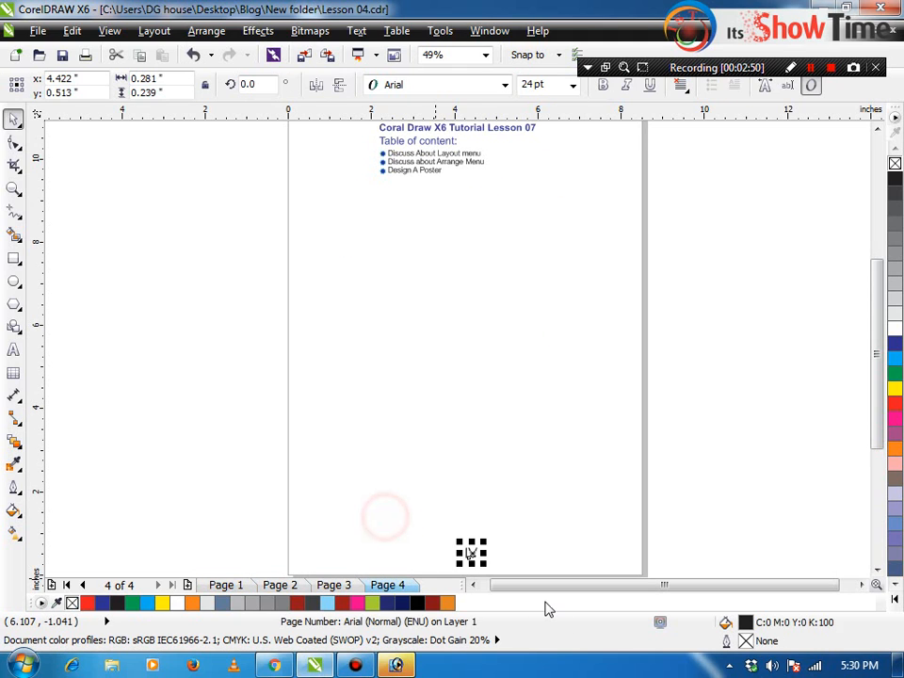
key(Delete)
key(F4)
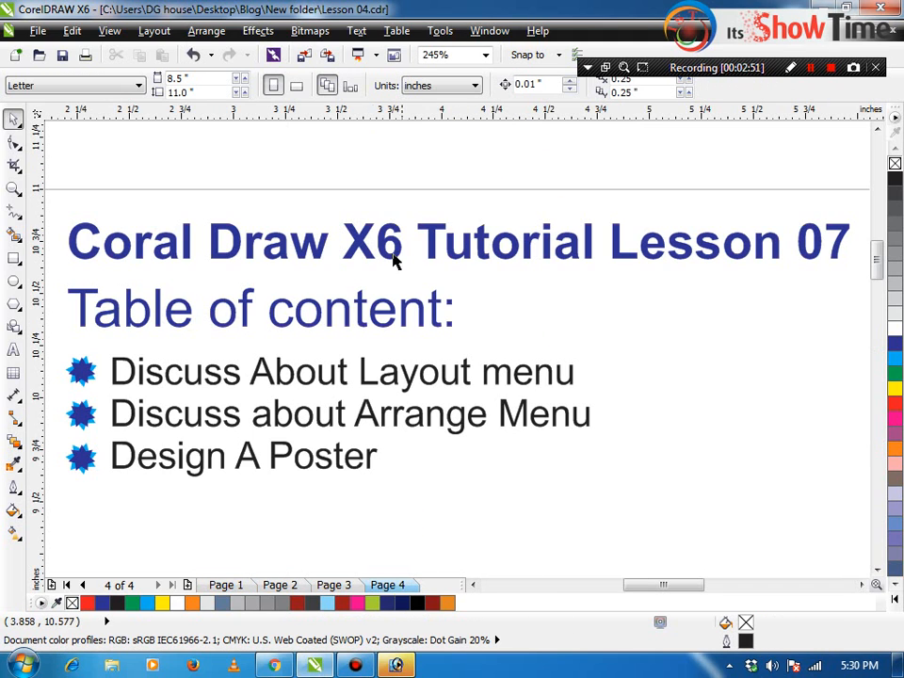
click(111, 32)
click(117, 32)
click(154, 31)
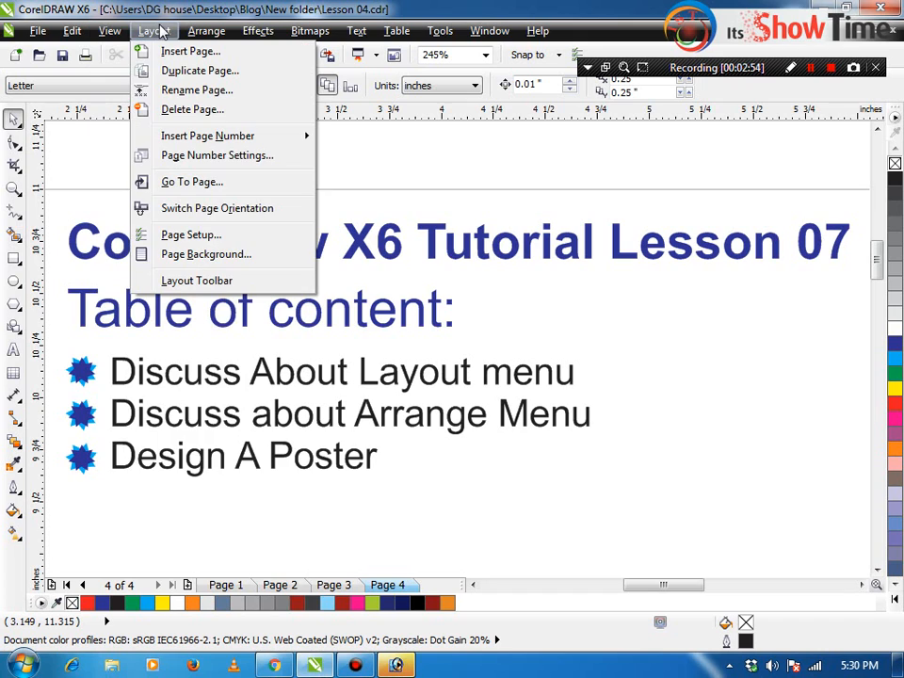
click(192, 181)
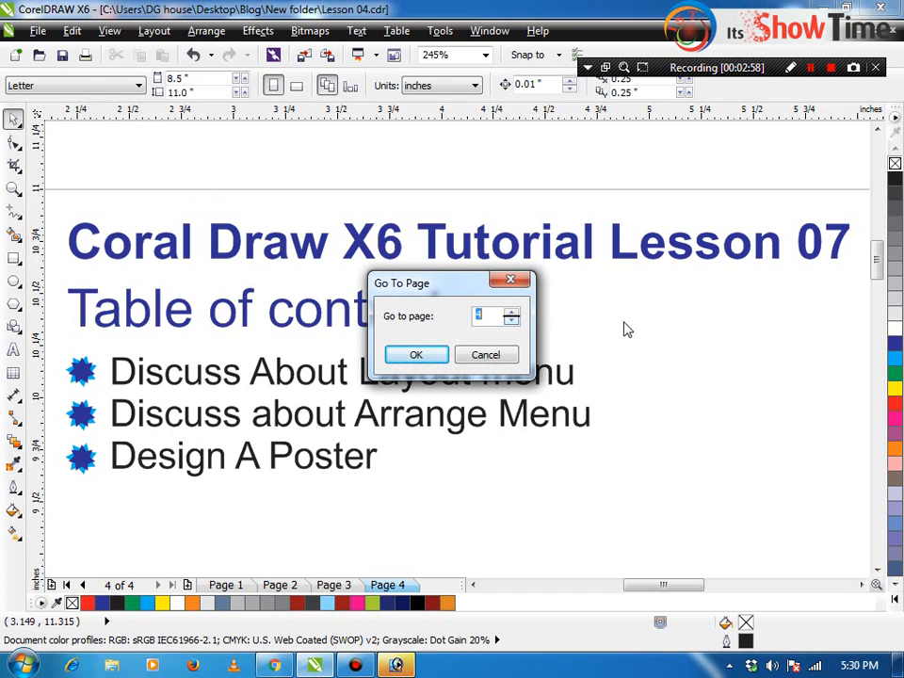
click(490, 316)
click(485, 356)
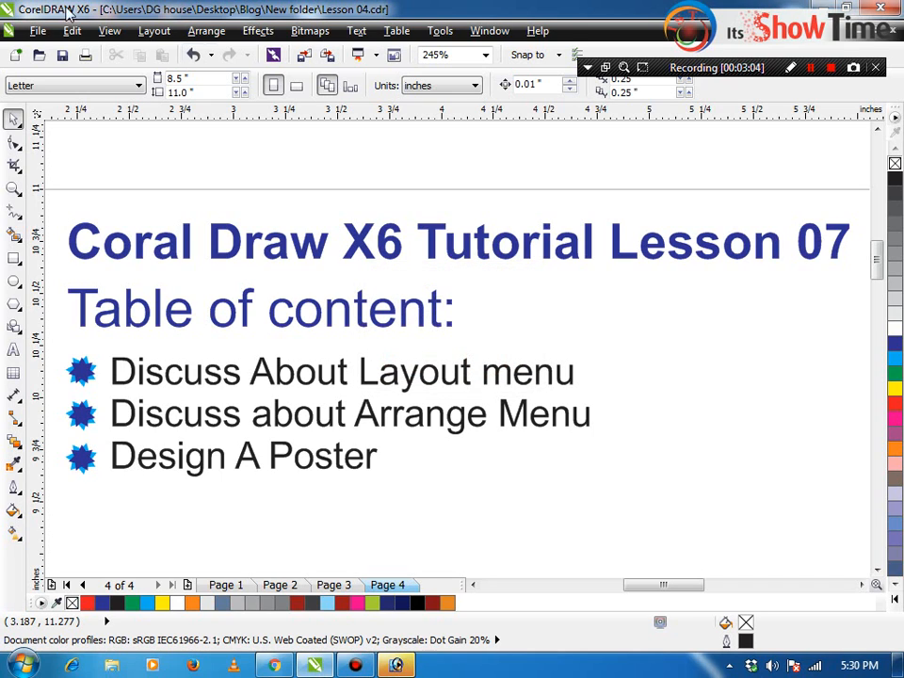
Switch page 4 to landscape orientation and back to portrait.
click(155, 32)
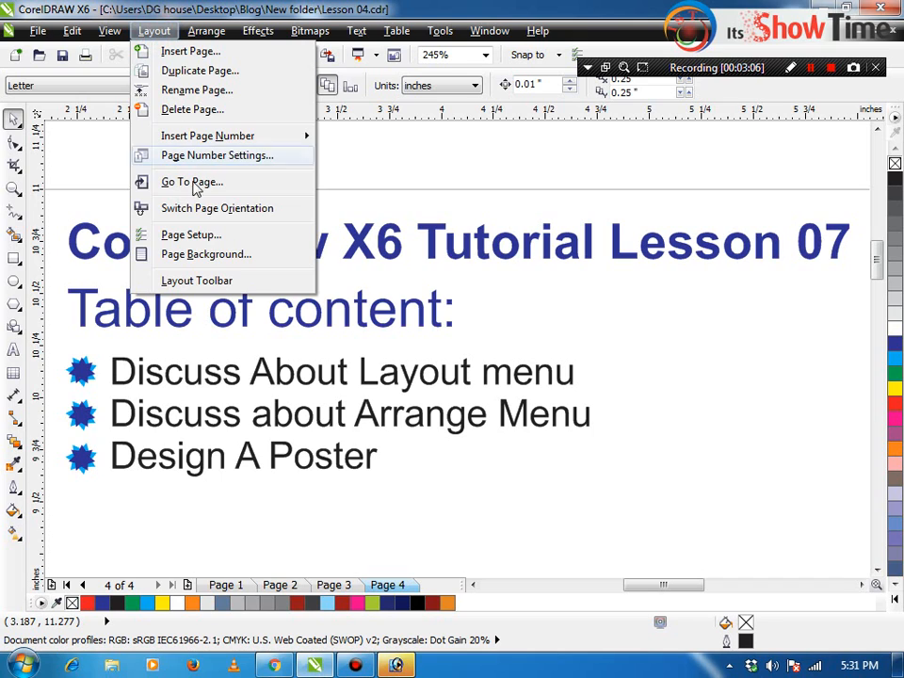
click(355, 192)
scroll(344, 168, down, 4)
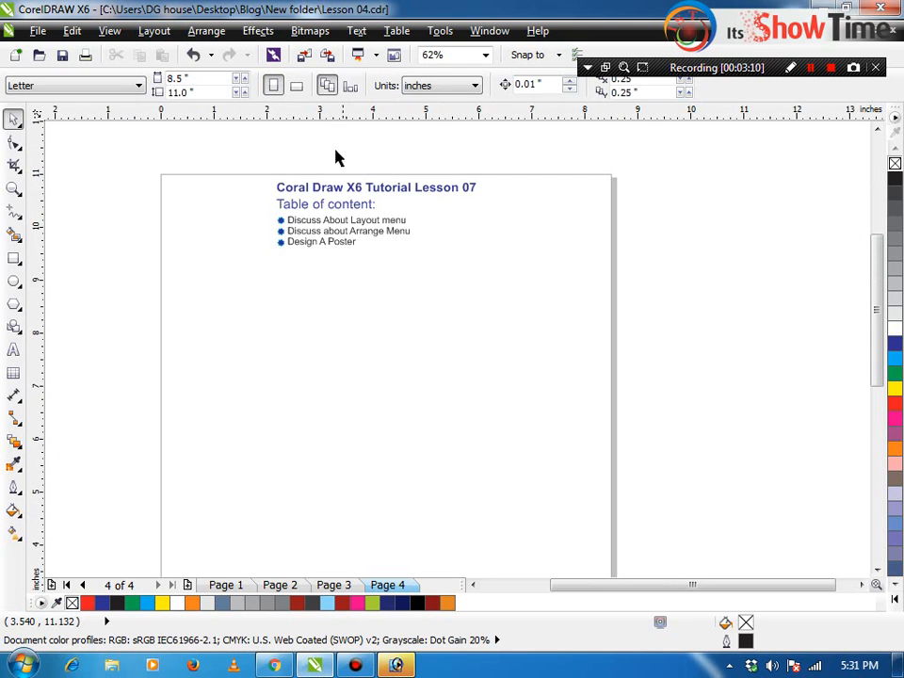
click(297, 87)
click(271, 86)
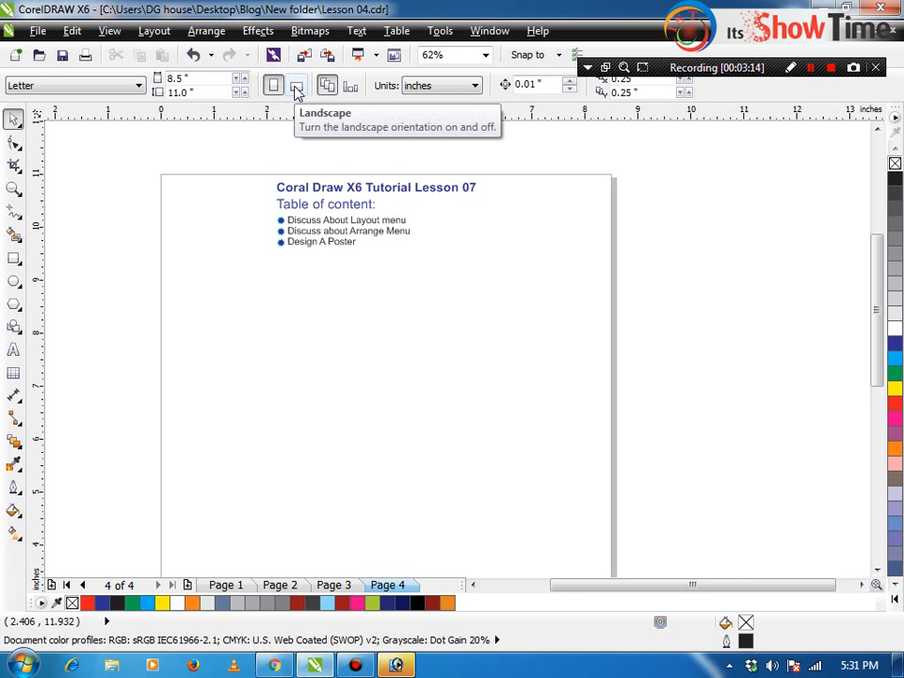
click(109, 31)
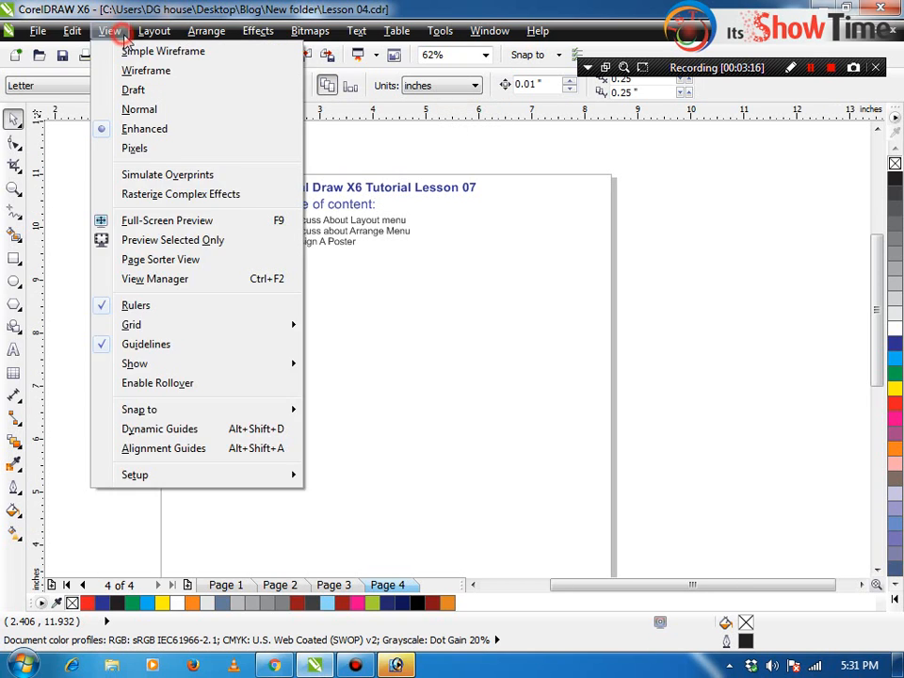
mouse_move(155, 30)
click(106, 113)
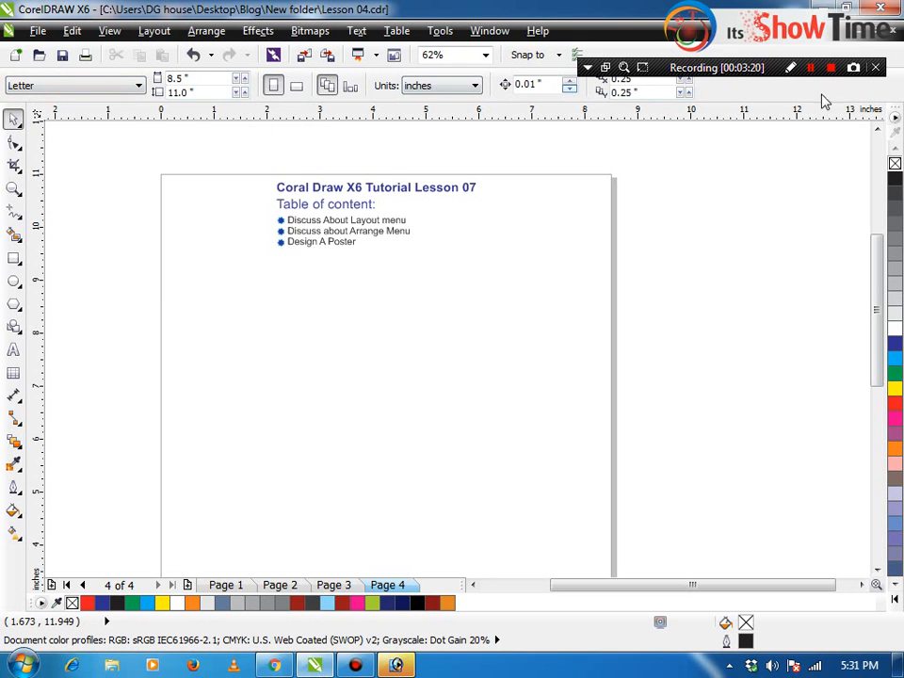
Switch page 4 to landscape orientation once more and undo the switch.
click(72, 30)
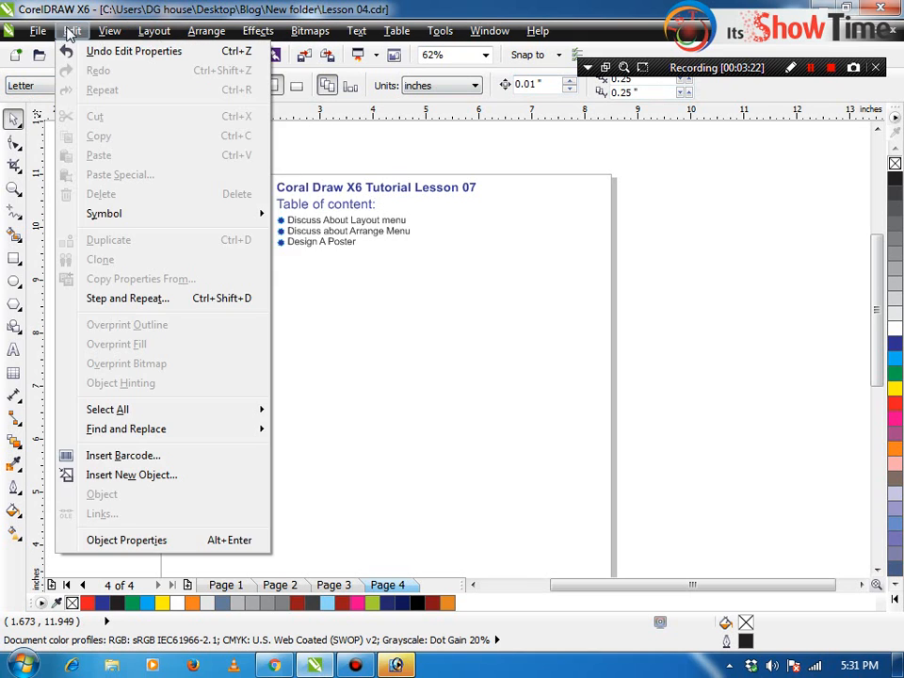
mouse_move(149, 32)
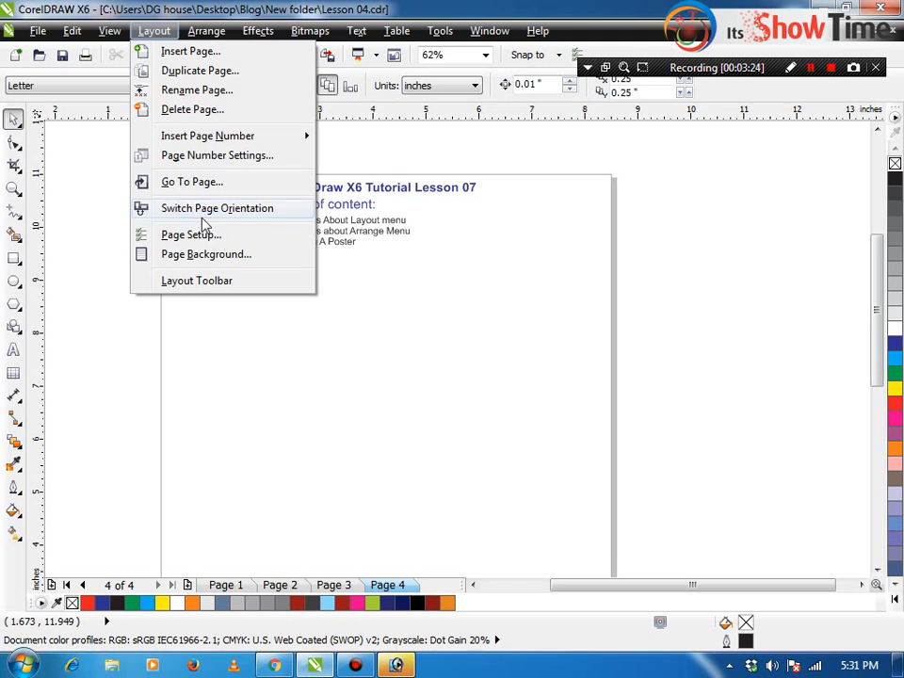
click(232, 215)
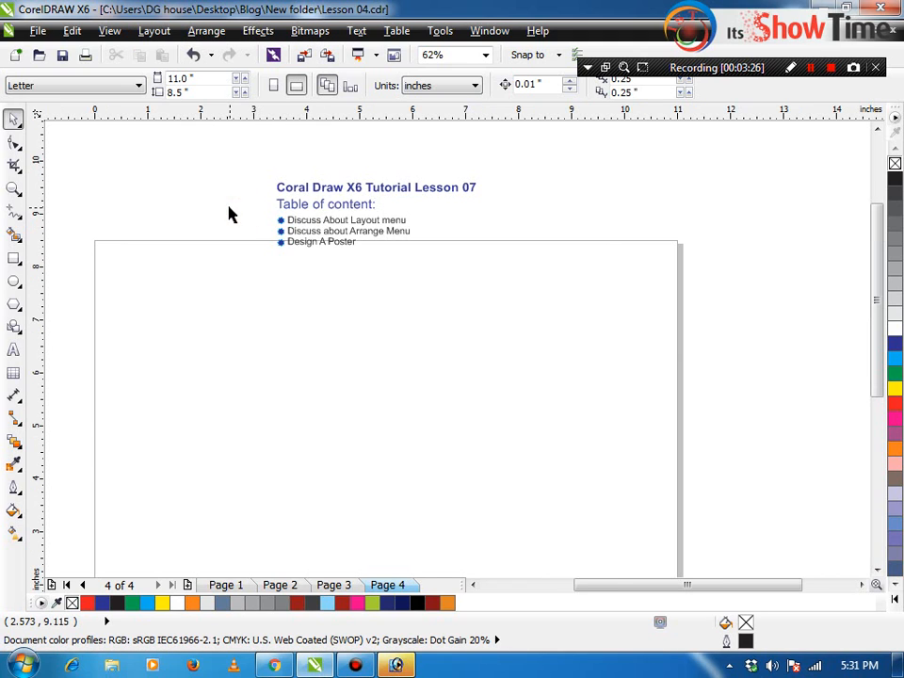
key(ctrl+z)
Open the page setup options and look through the Workspace and Global categories.
click(166, 32)
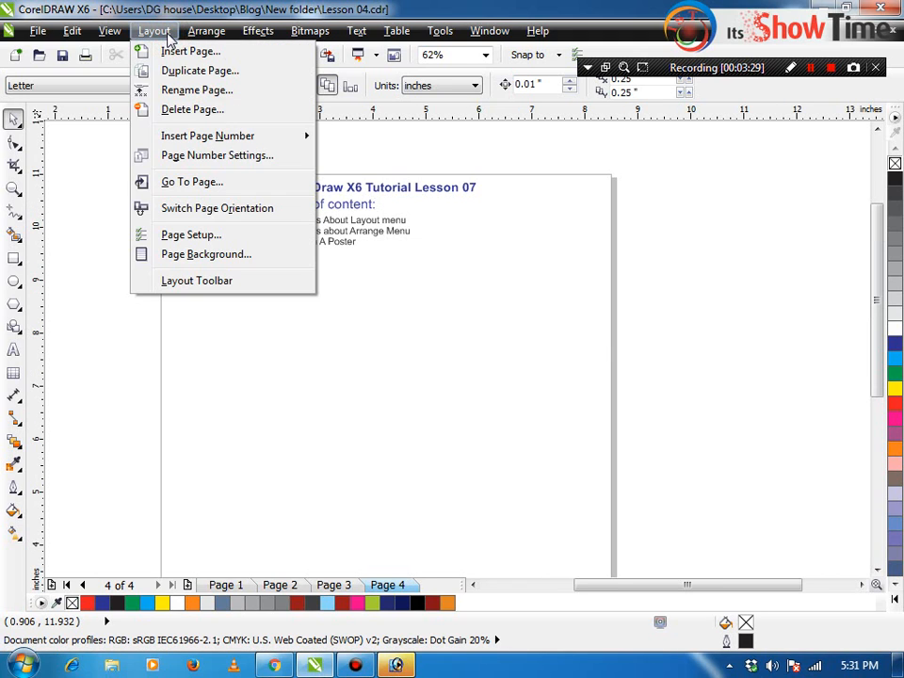
click(192, 235)
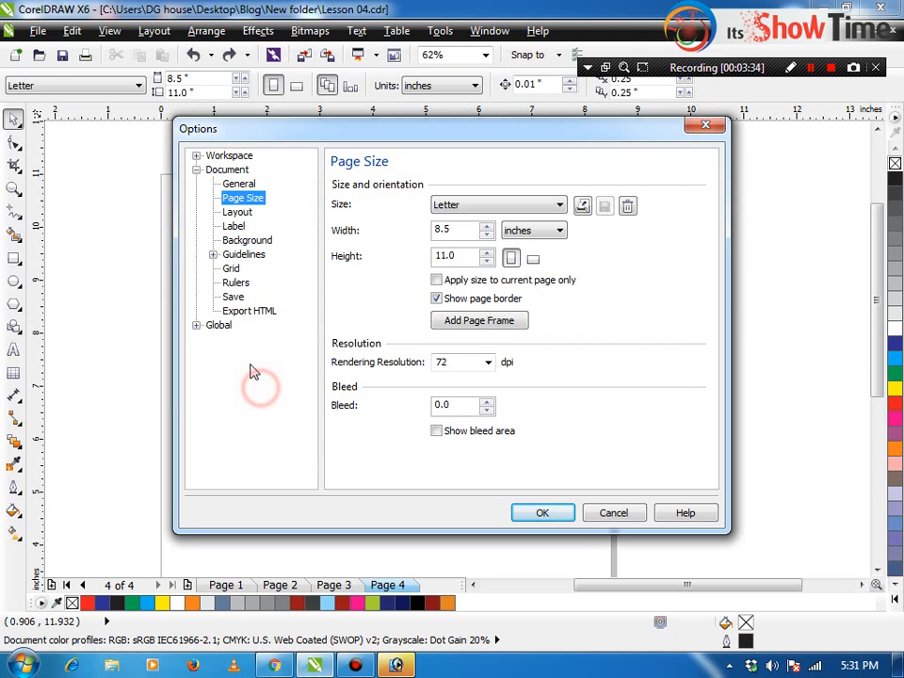
click(197, 156)
click(197, 155)
click(196, 325)
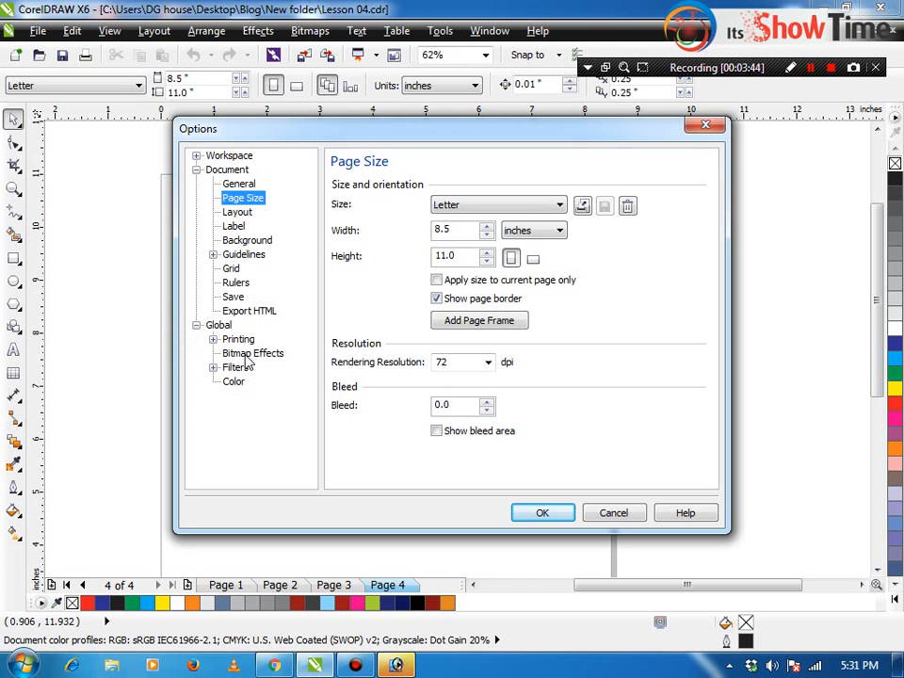
click(195, 325)
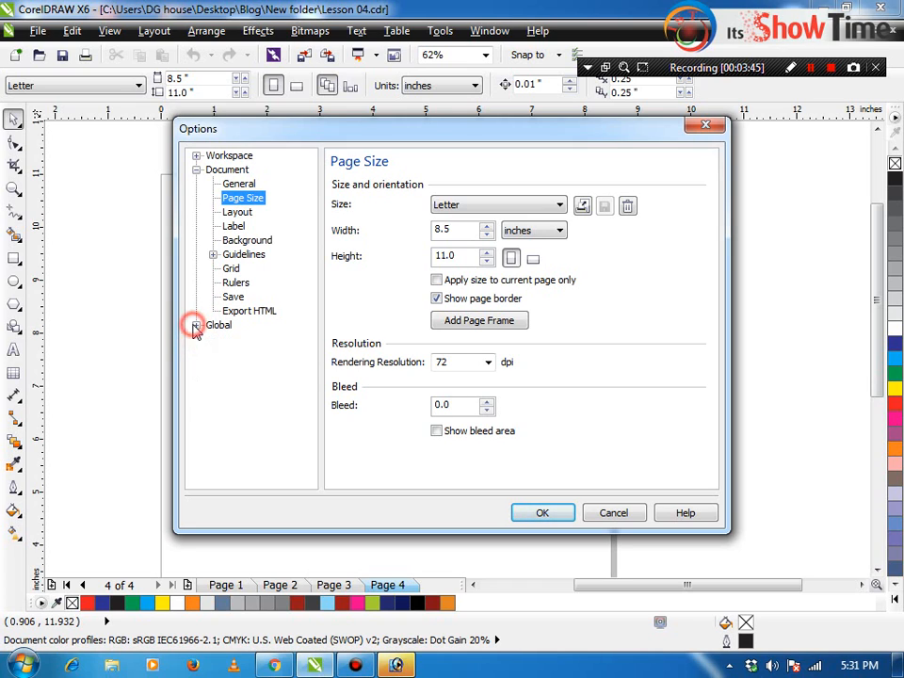
Examine the document's General preferences, including the view mode and default color mode choices, and its Page Size settings.
click(256, 184)
click(253, 196)
click(241, 185)
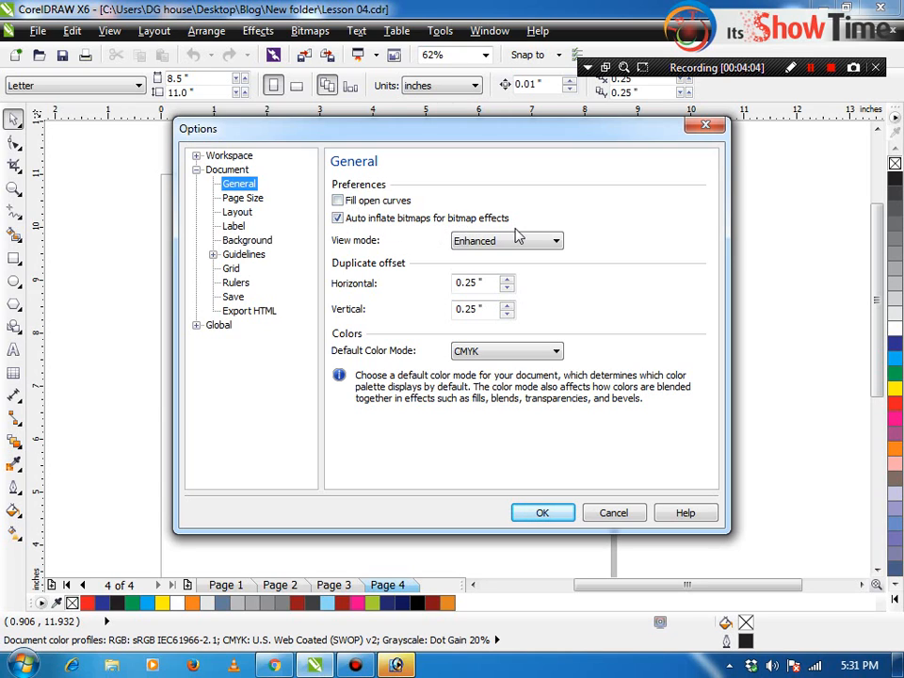
click(488, 243)
click(488, 243)
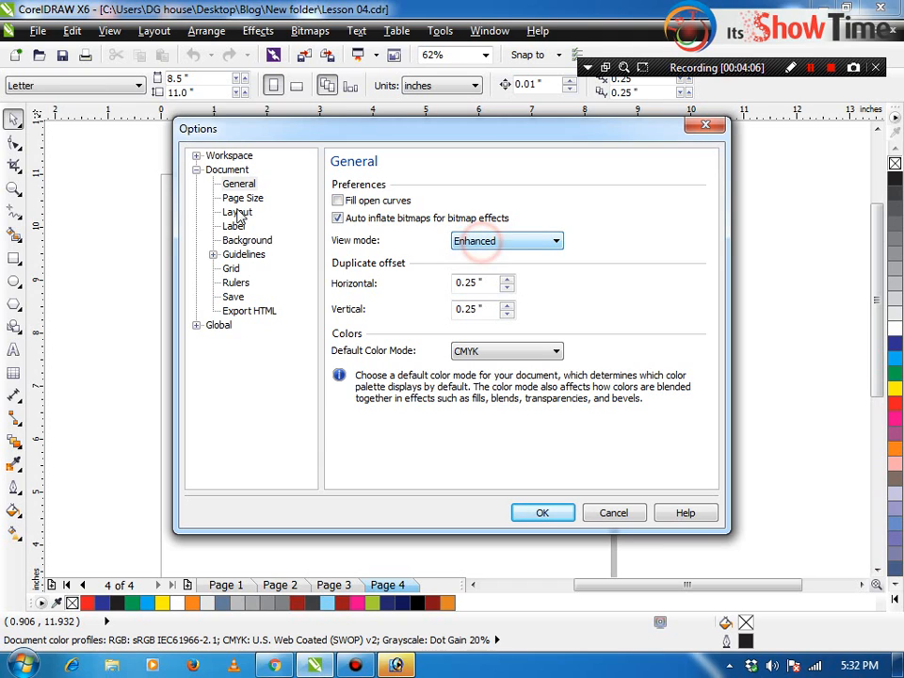
click(520, 241)
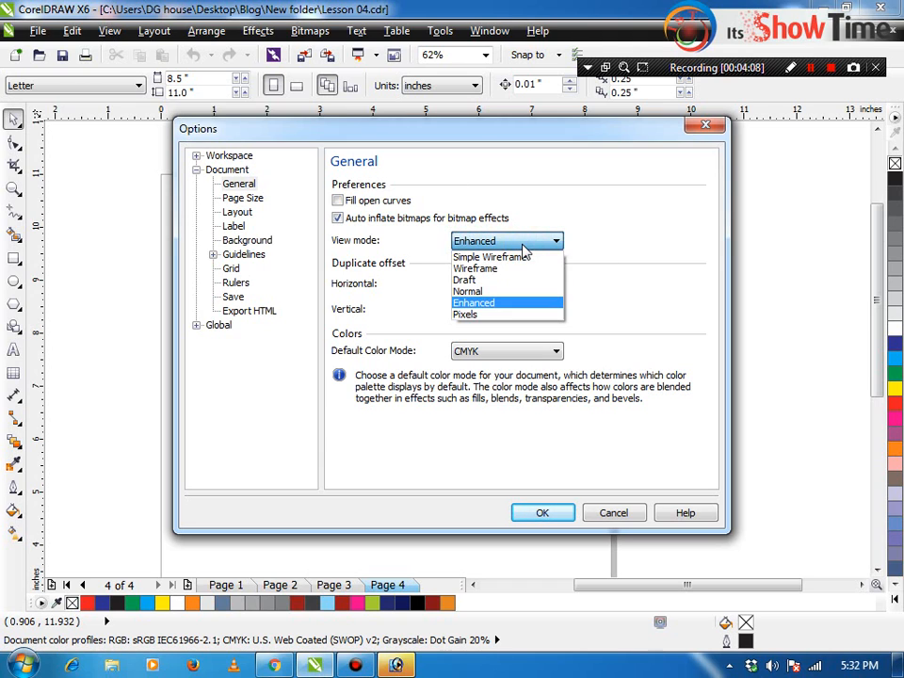
click(548, 243)
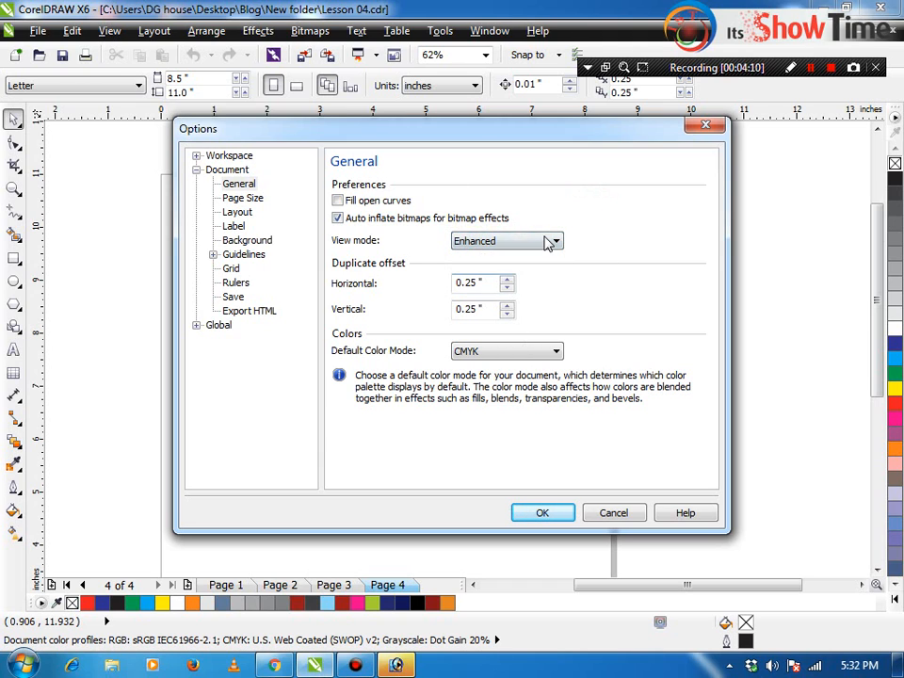
click(482, 352)
click(479, 351)
click(239, 200)
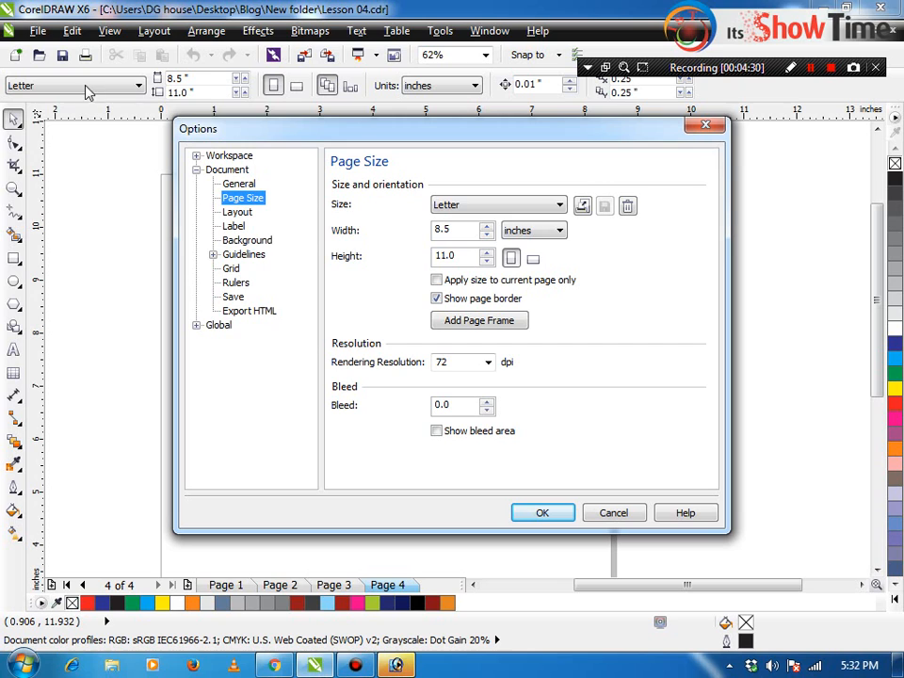
Try the Booklet, Book, Tent Card and Tri-Fold Brochure page layouts and return to Full Page.
click(238, 211)
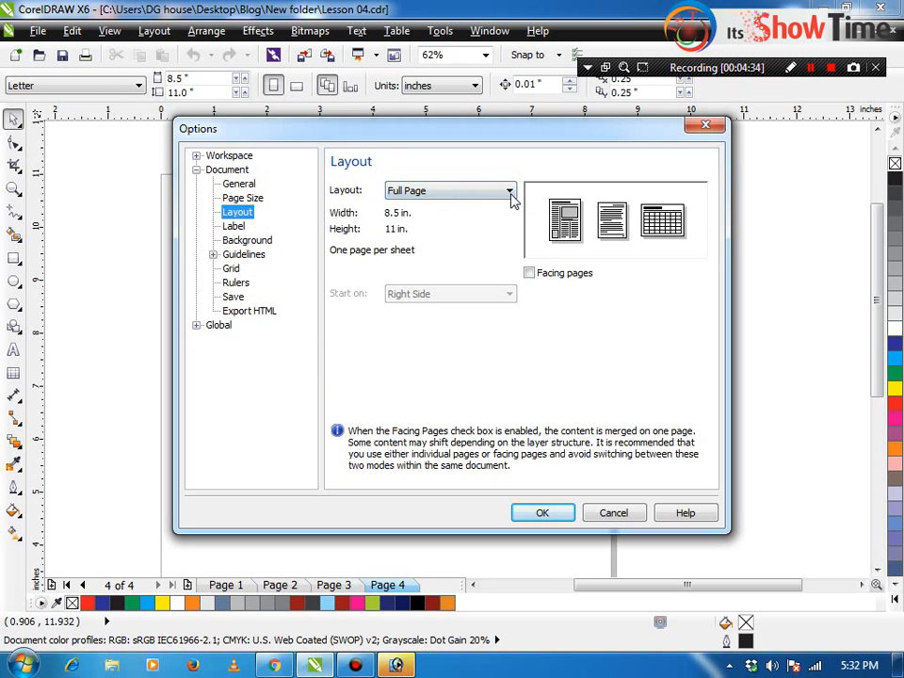
click(510, 193)
click(424, 229)
click(438, 192)
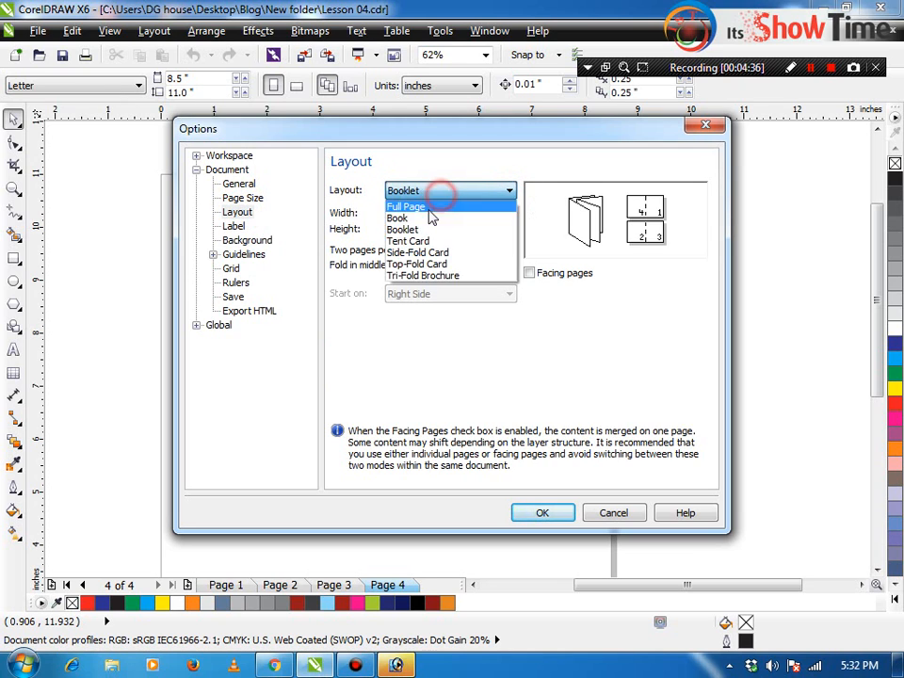
click(398, 218)
click(446, 192)
click(415, 241)
click(461, 192)
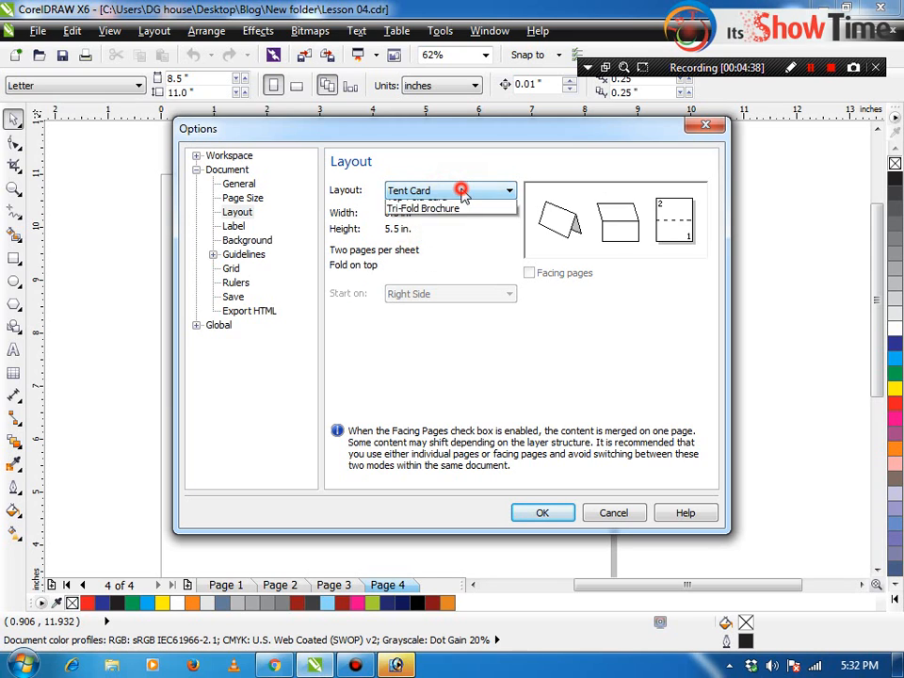
click(461, 277)
click(454, 191)
click(427, 206)
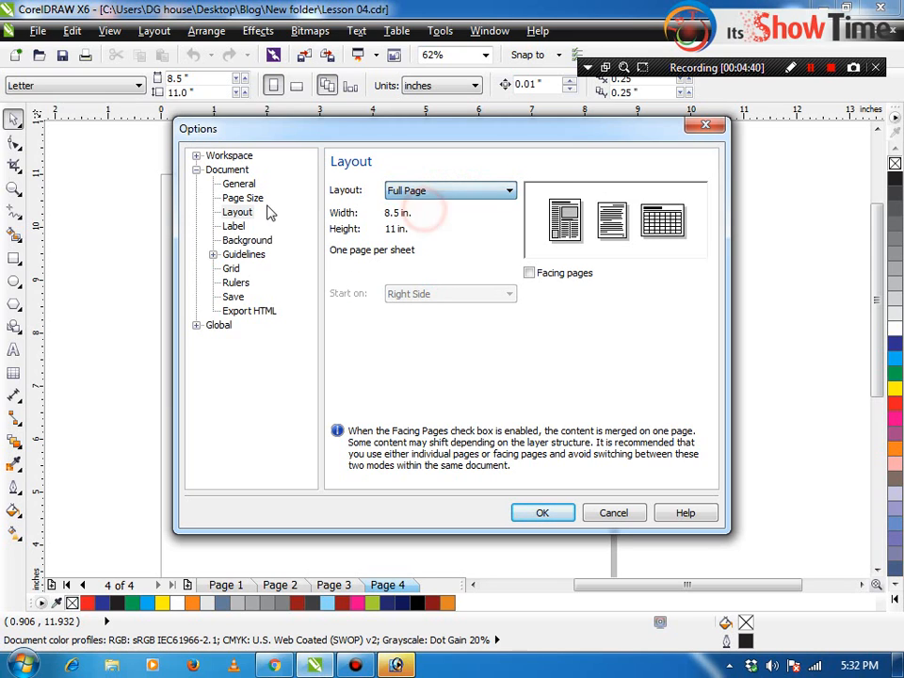
Try label sheets such as AVERY Pin OML 103 102x49 for the page and return to normal paper.
click(235, 226)
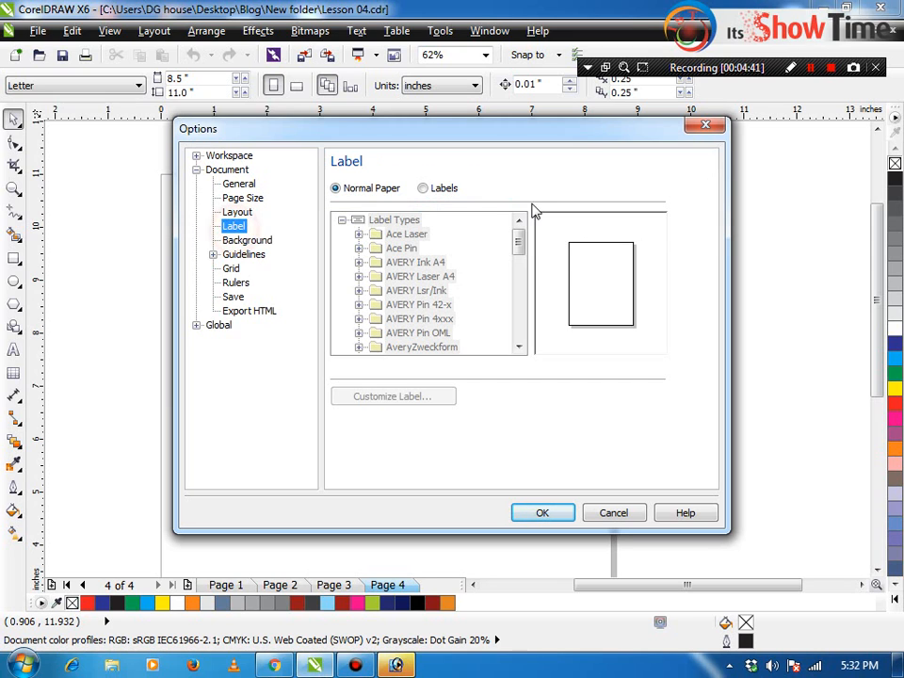
click(439, 189)
click(420, 276)
click(425, 304)
scroll(439, 322, down, 3)
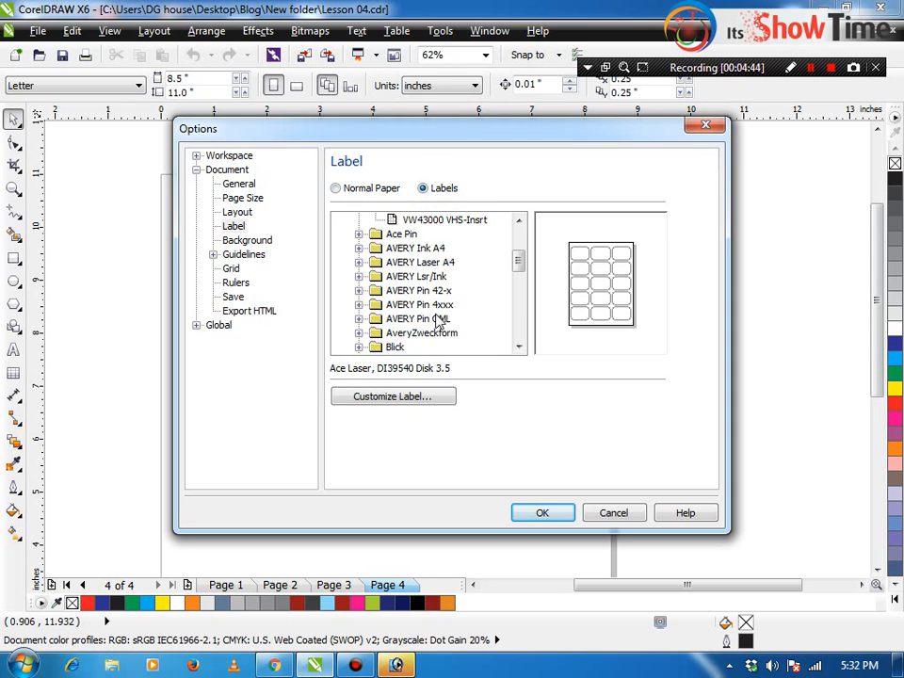
click(419, 318)
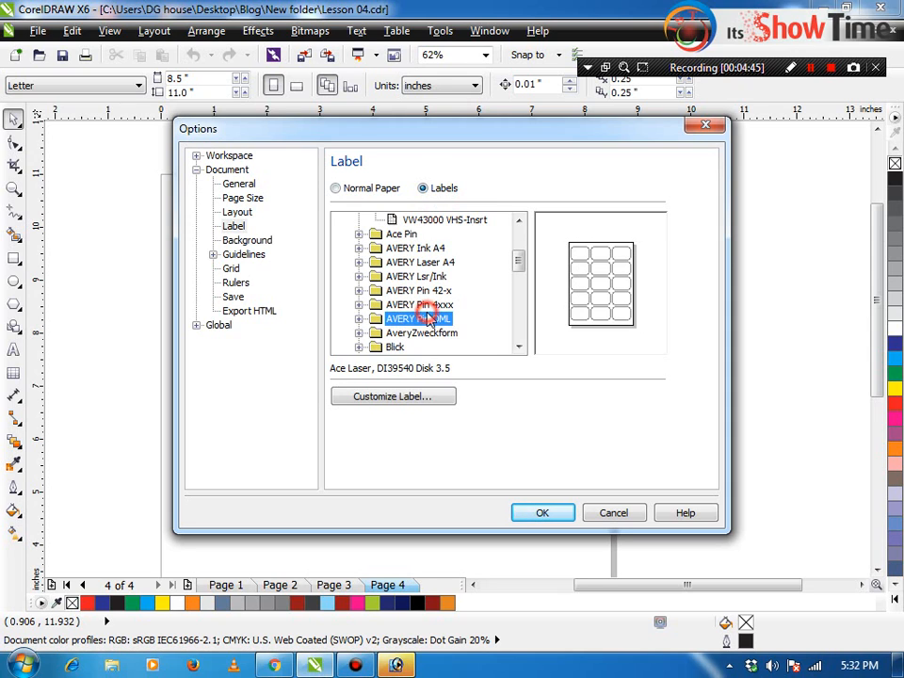
click(356, 320)
click(434, 304)
click(436, 276)
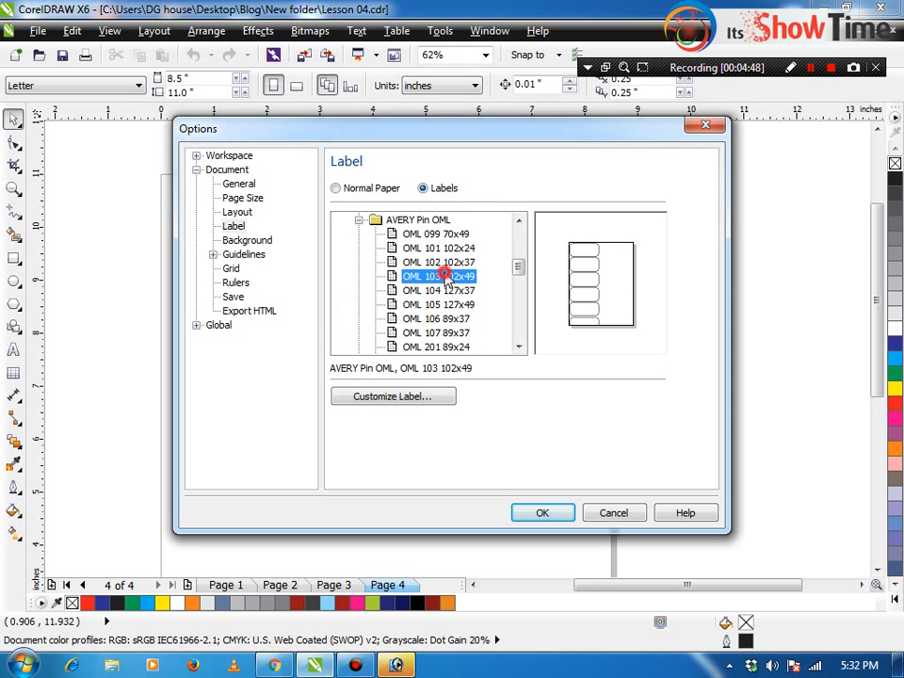
click(435, 235)
click(243, 197)
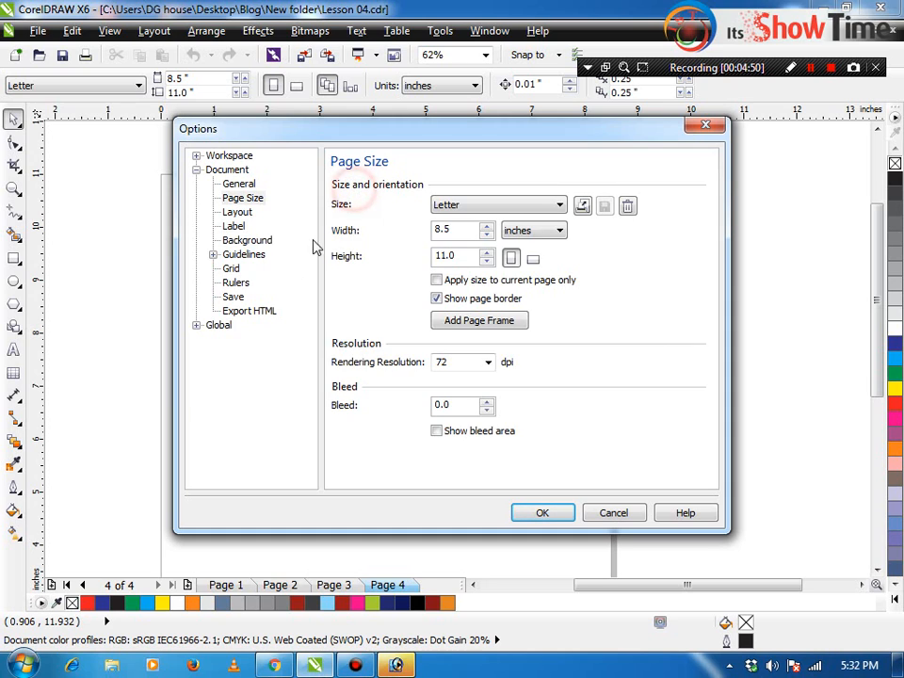
Give the page a solid red background and apply it.
click(244, 240)
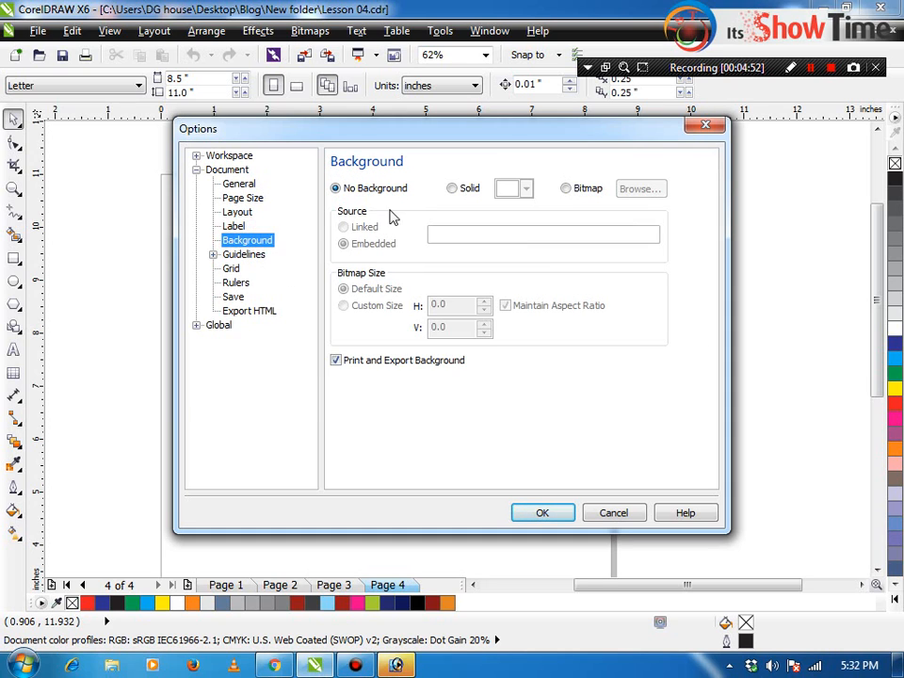
click(452, 188)
click(526, 188)
click(538, 235)
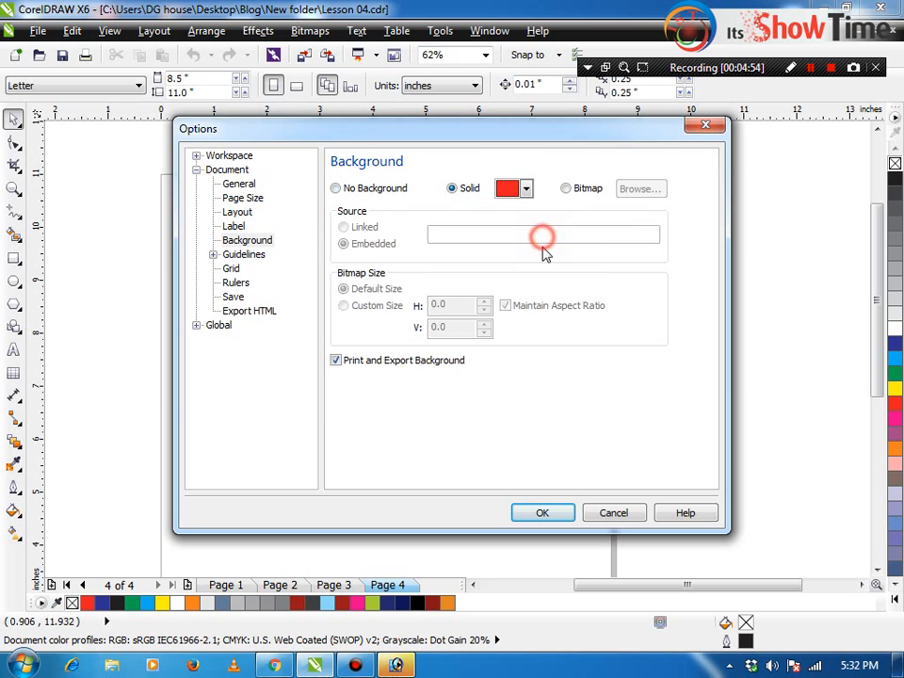
click(565, 517)
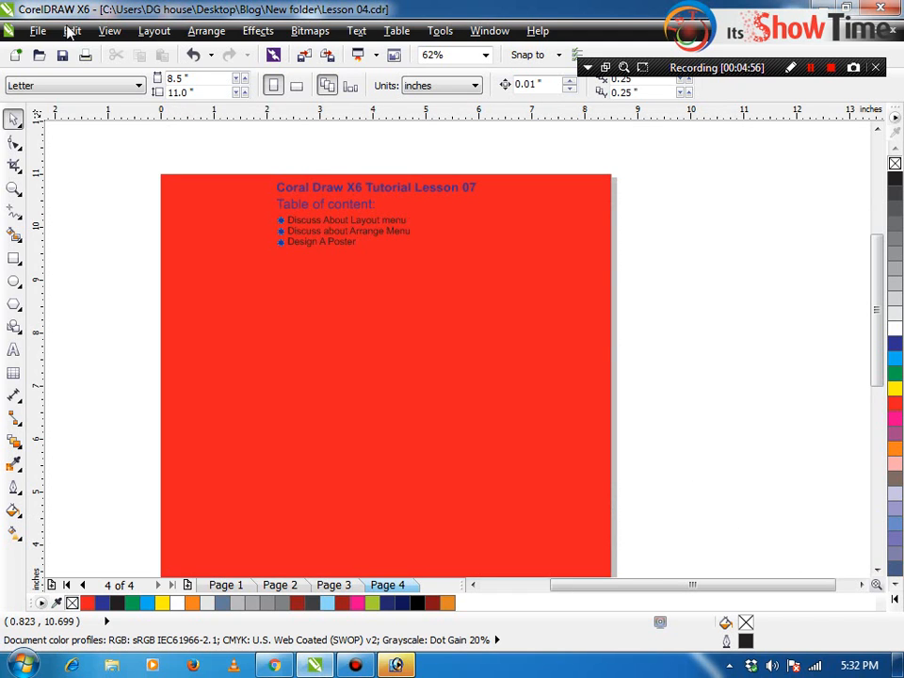
Reopen the page background options, browse for a bitmap background without importing one, and choose No Background instead.
click(109, 31)
mouse_move(153, 31)
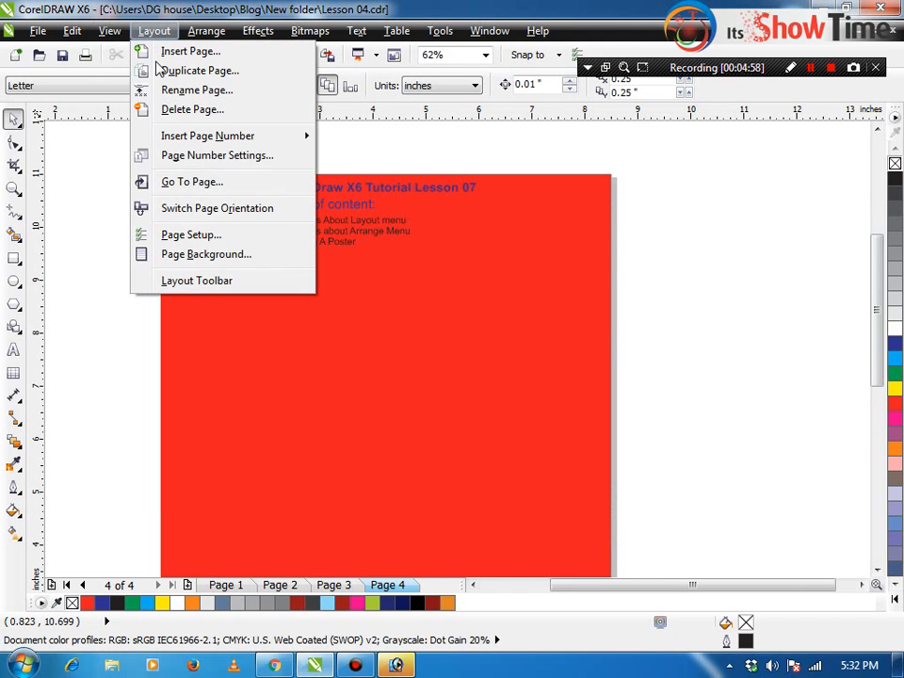
click(218, 257)
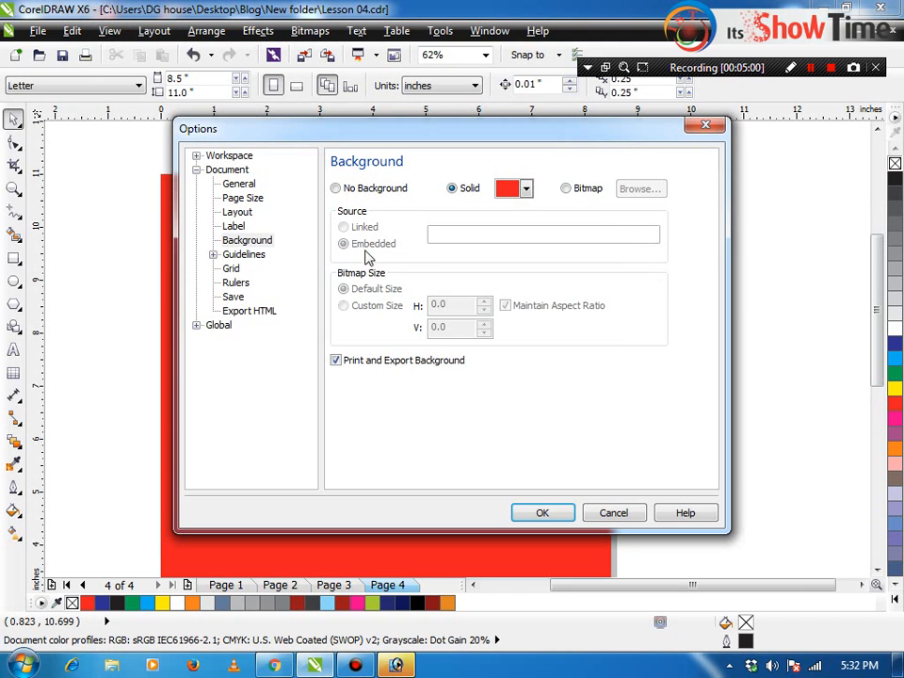
click(574, 191)
click(644, 192)
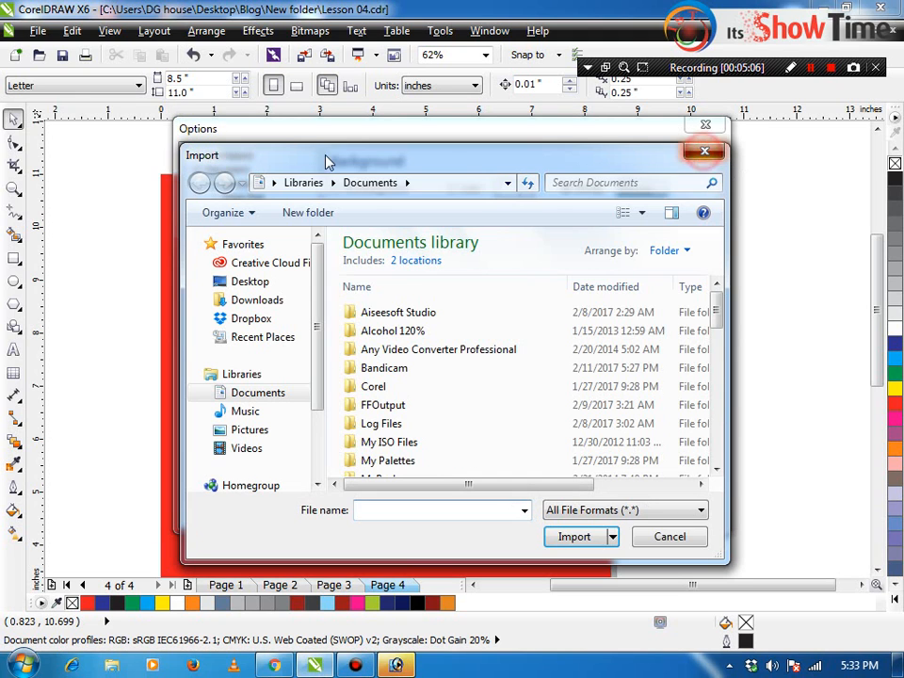
click(704, 152)
click(336, 188)
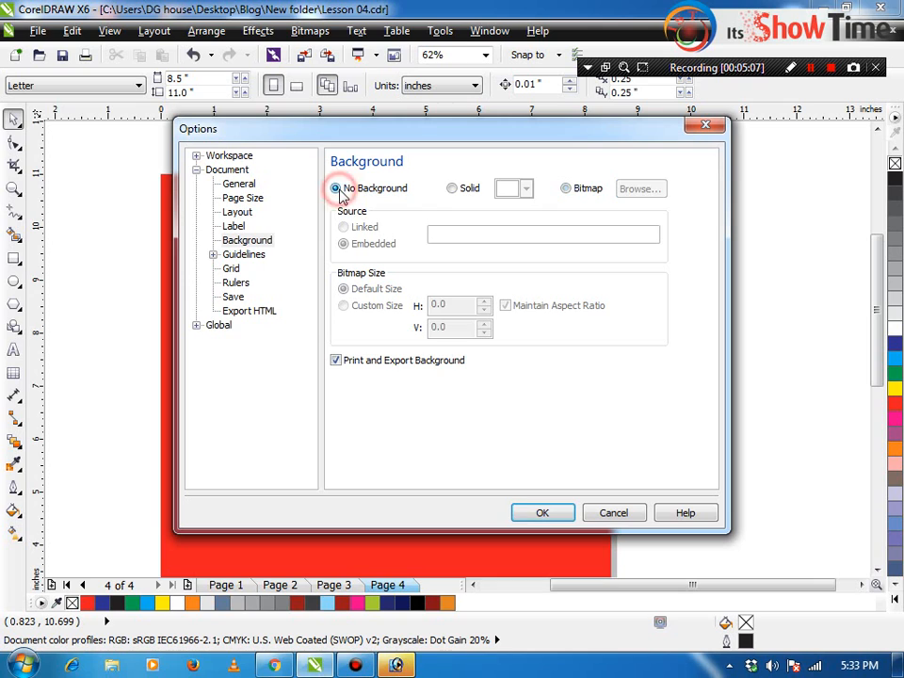
Review the Guidelines, Grid, Rulers, Save and Export HTML settings and apply the options with no page background.
click(212, 255)
click(266, 267)
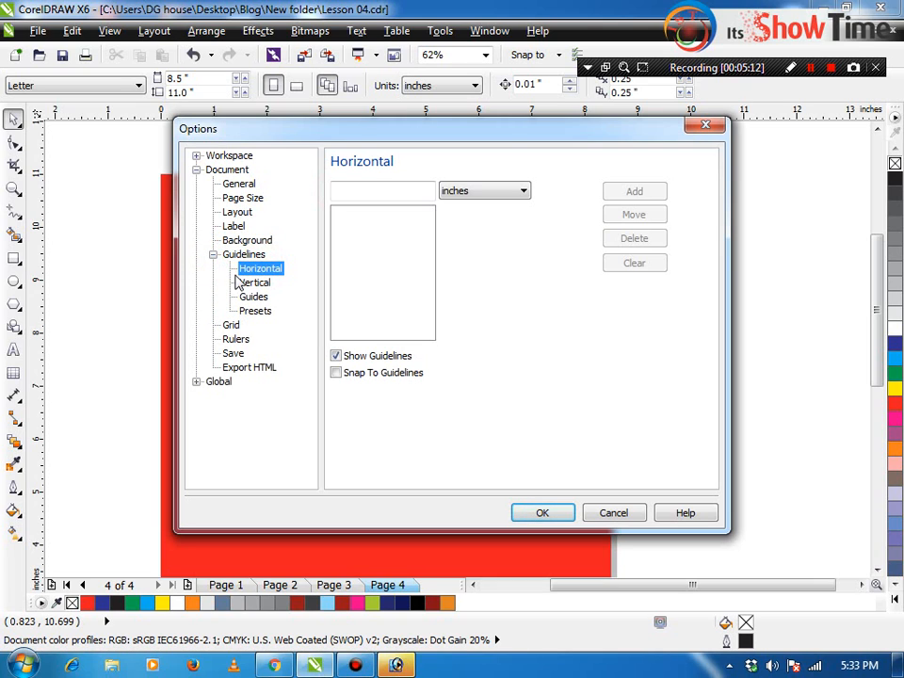
click(213, 255)
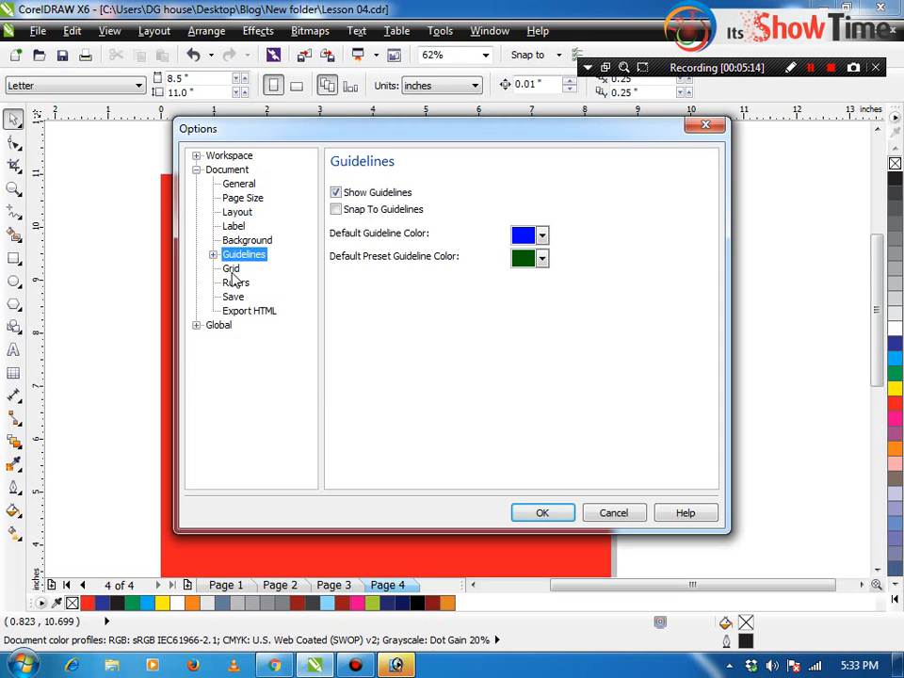
click(230, 270)
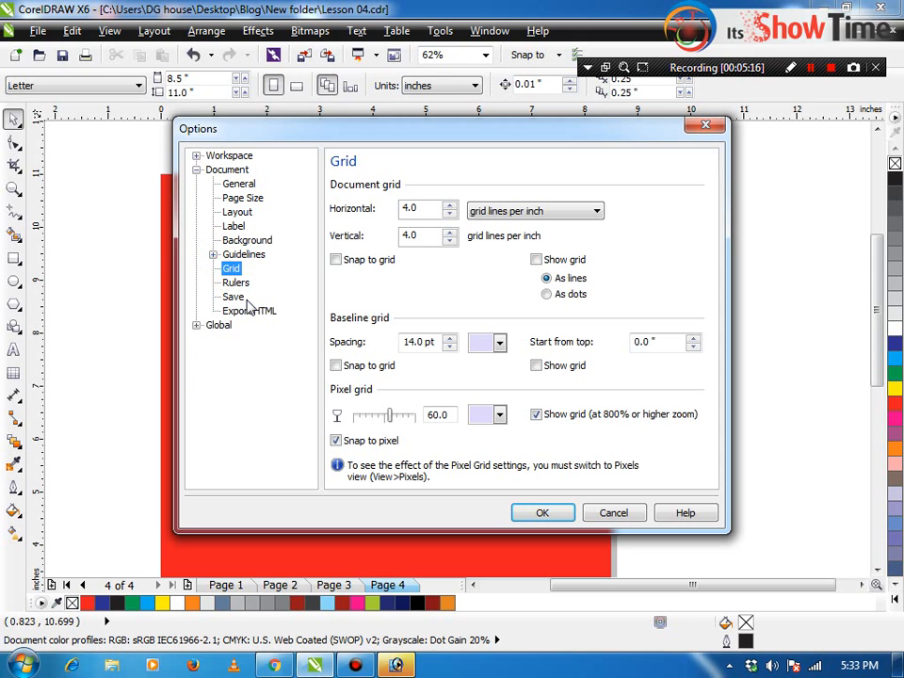
click(233, 282)
click(234, 296)
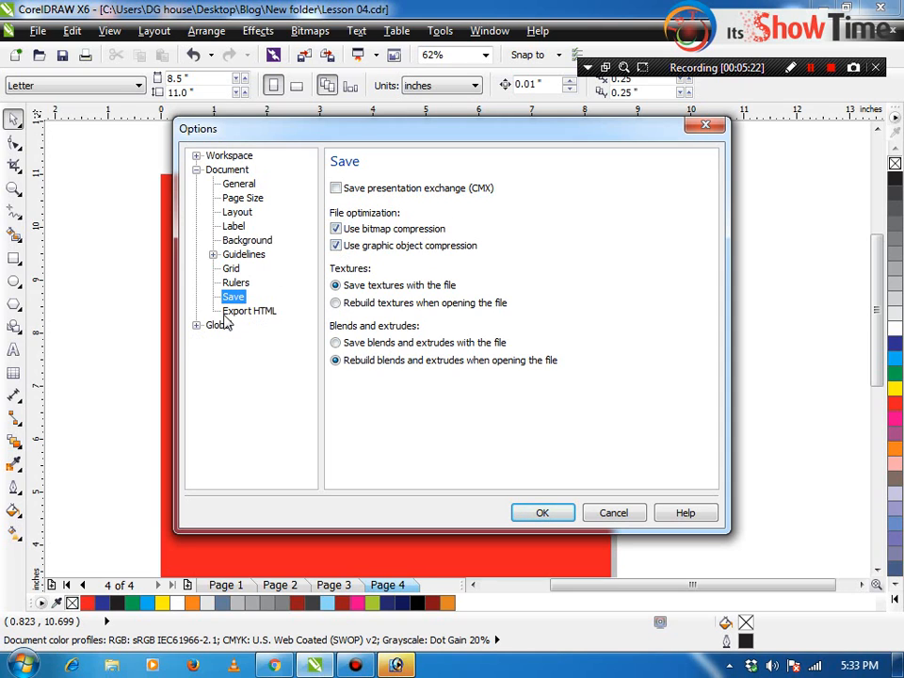
click(235, 312)
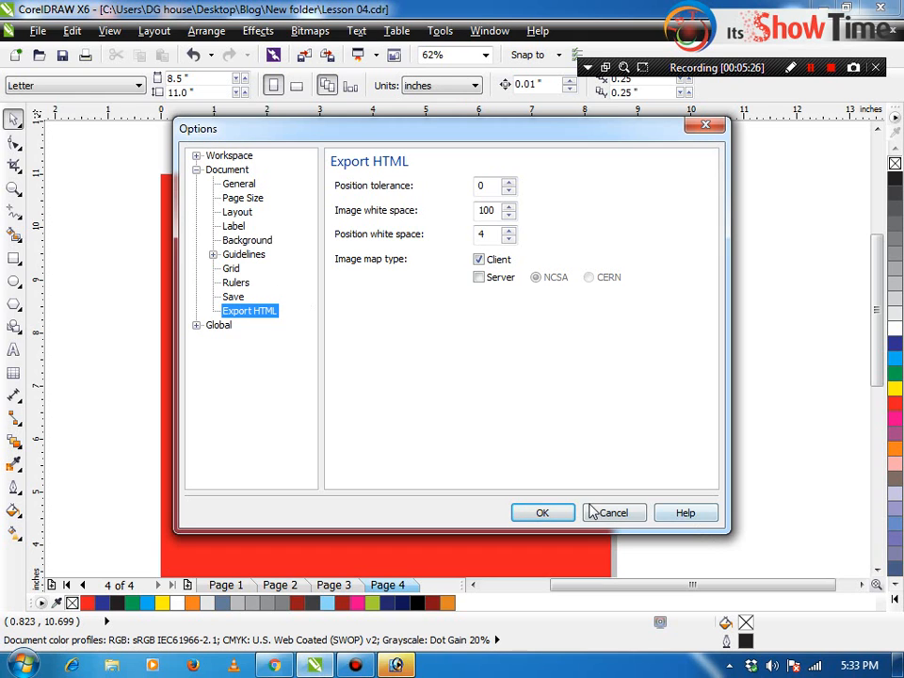
click(545, 509)
Display the Layout toolbar, check its PowerClip frame option with the lesson title selected, and close the toolbar again.
click(705, 397)
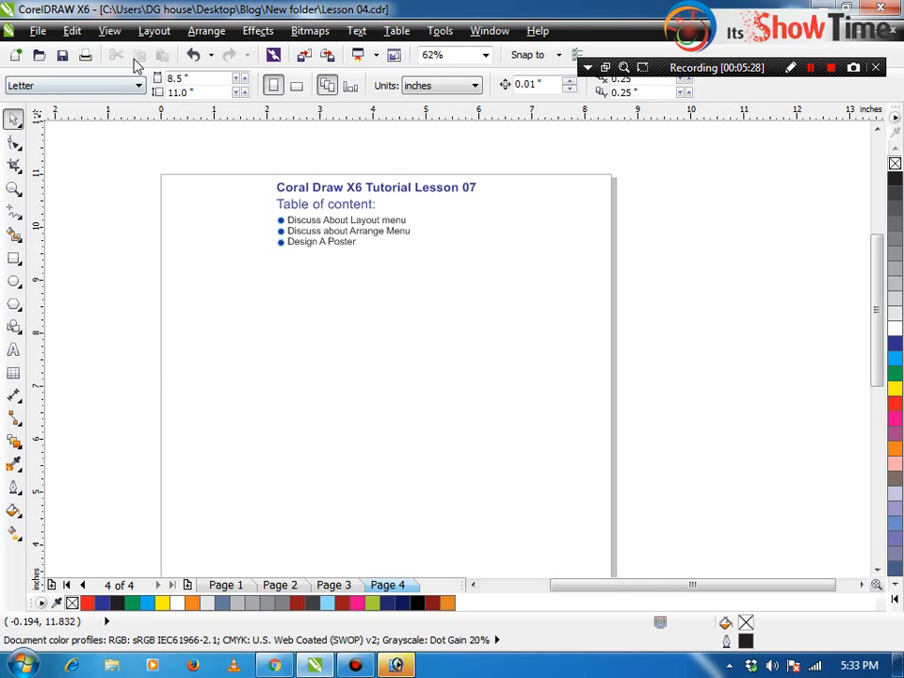
key(F4)
click(153, 31)
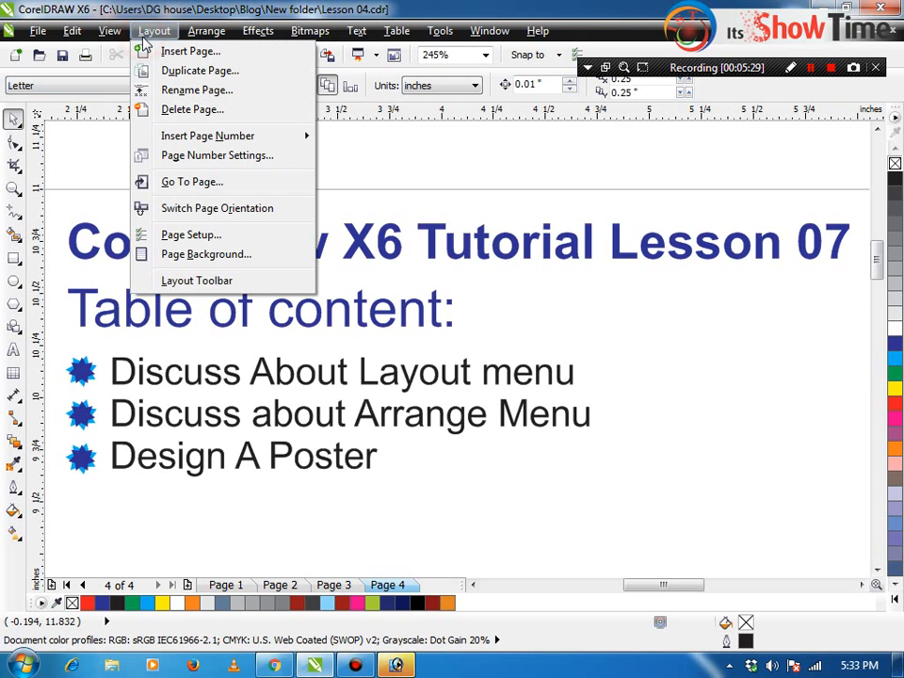
click(195, 281)
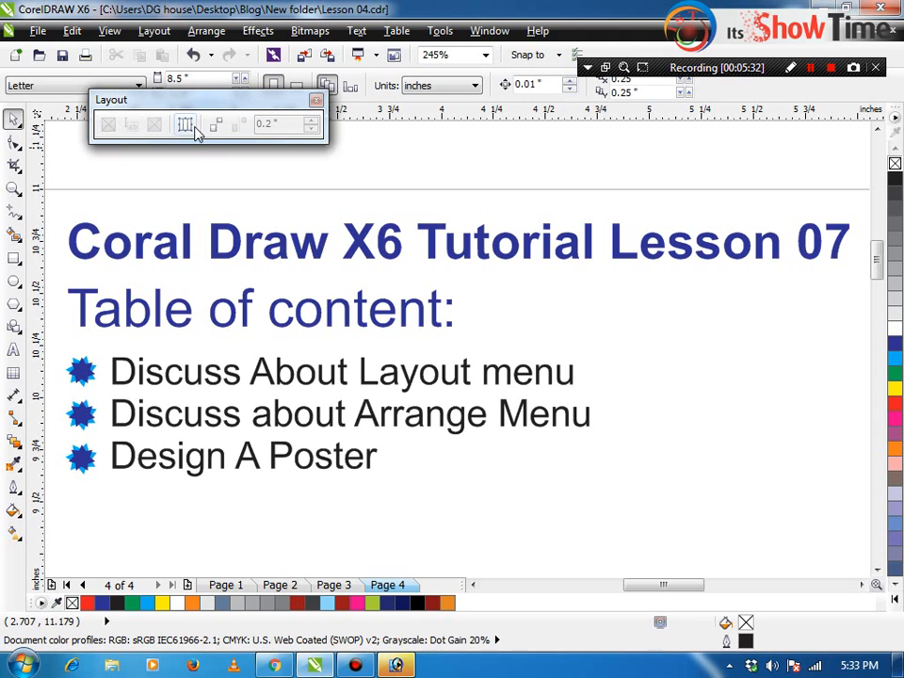
click(177, 251)
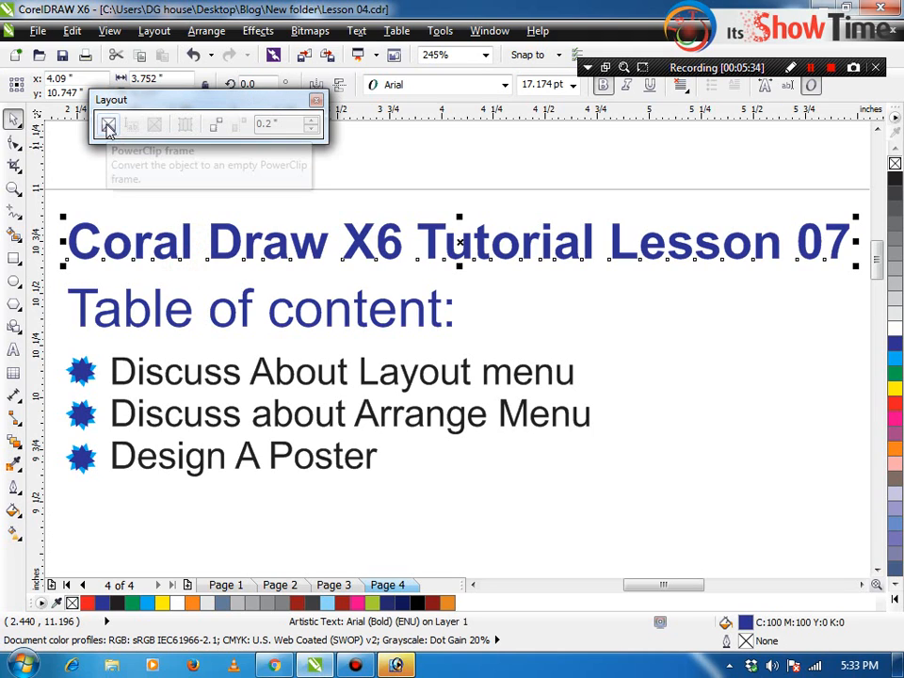
click(317, 99)
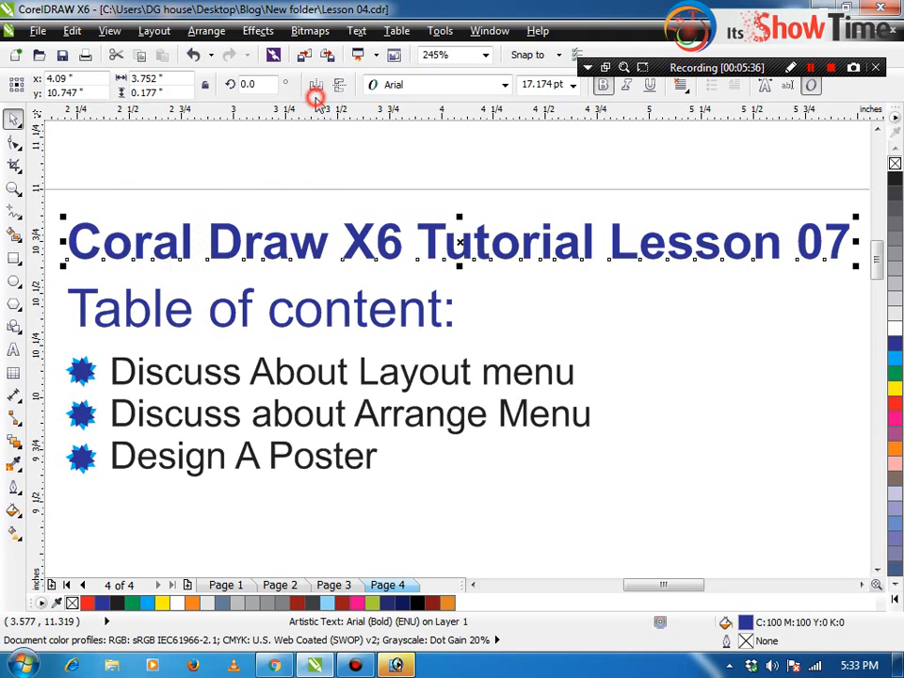
click(181, 169)
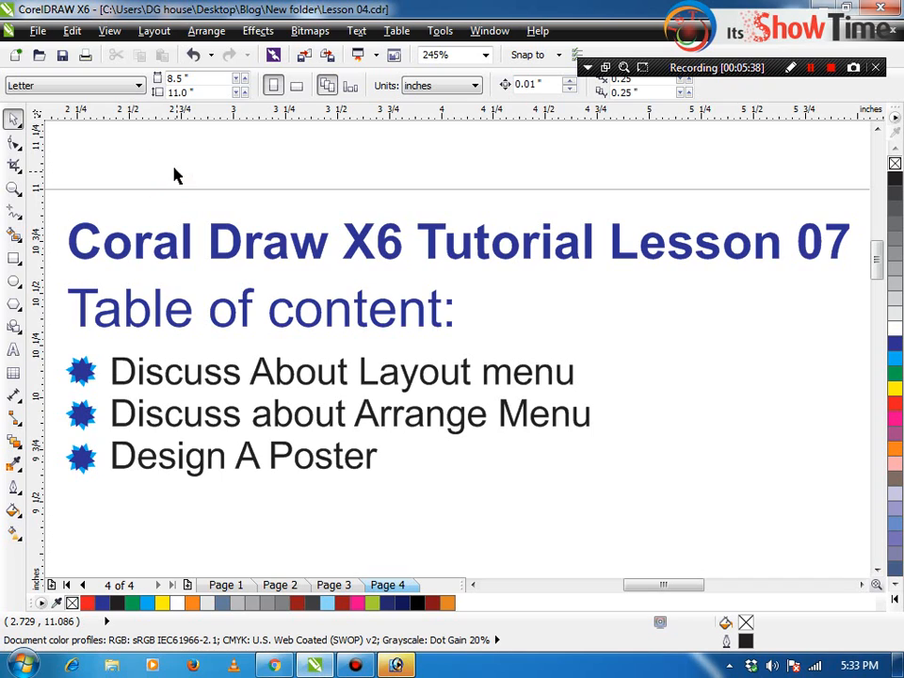
Add a person's first name as 24 pt Arial artistic text below the table of contents on Page 4.
key(F3)
click(209, 32)
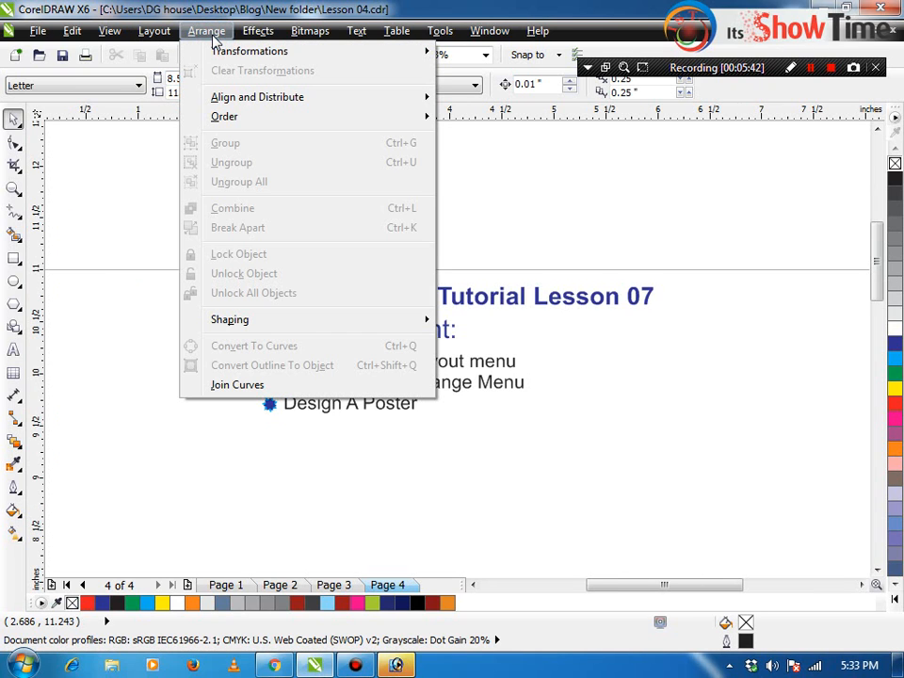
click(98, 435)
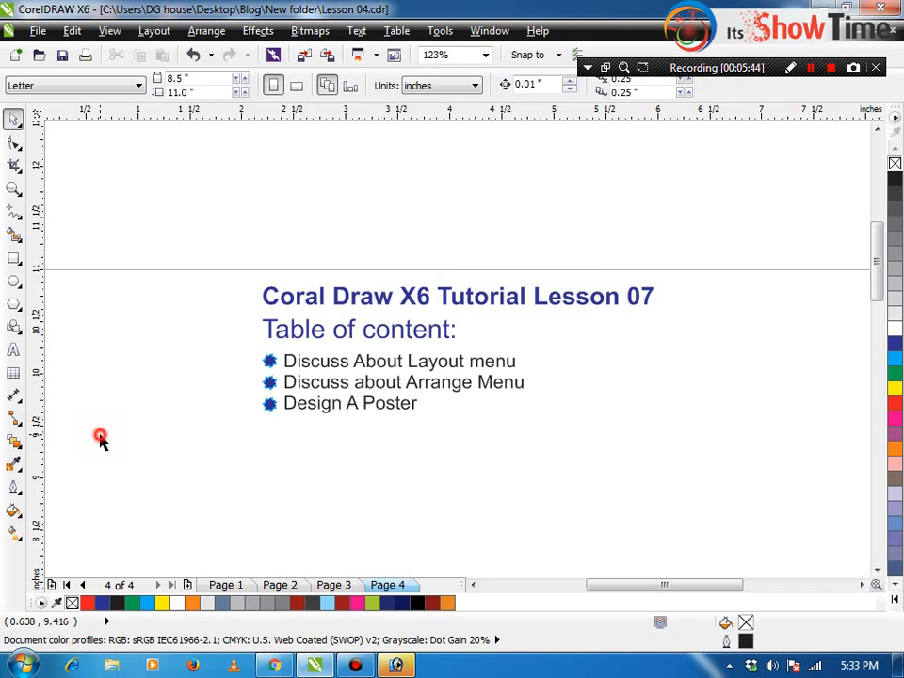
click(13, 349)
click(252, 501)
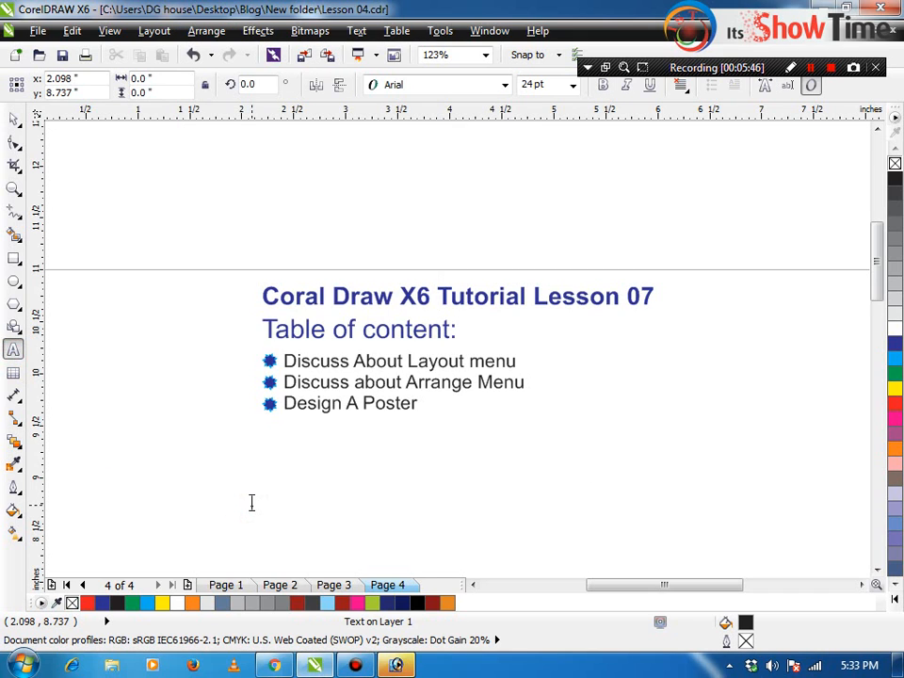
text(Sayed)
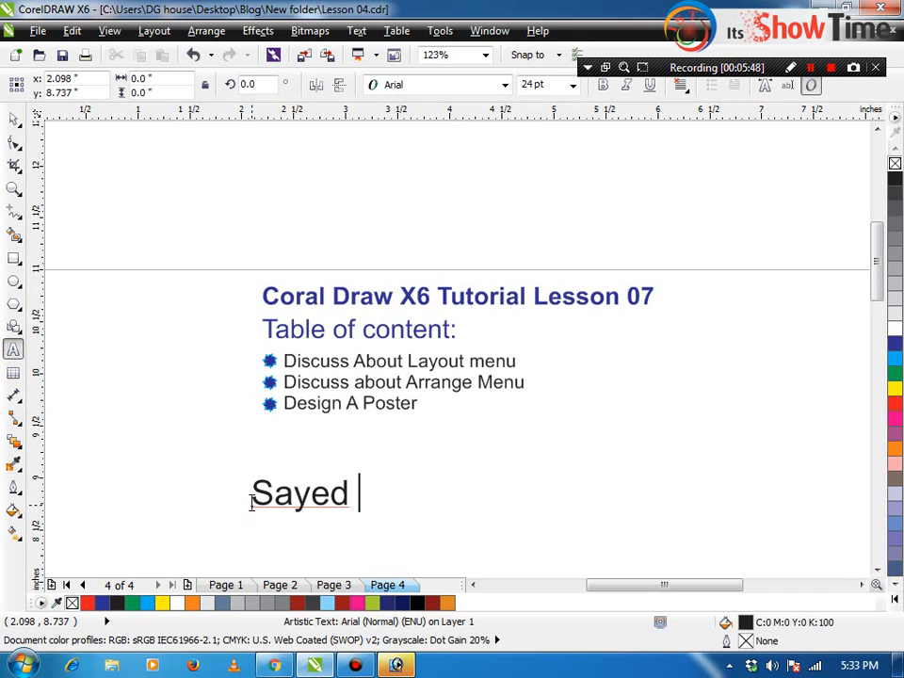
key(ctrl+space)
click(274, 448)
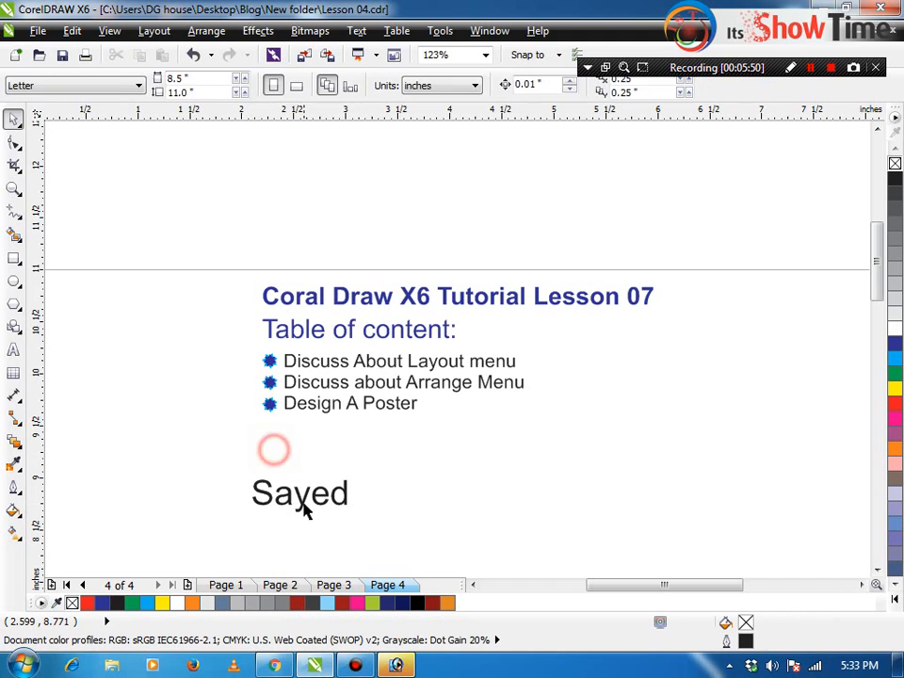
Stretch the name text horizontally to about 1.97 inches wide, keeping its height.
click(301, 496)
drag(353, 495, 461, 494)
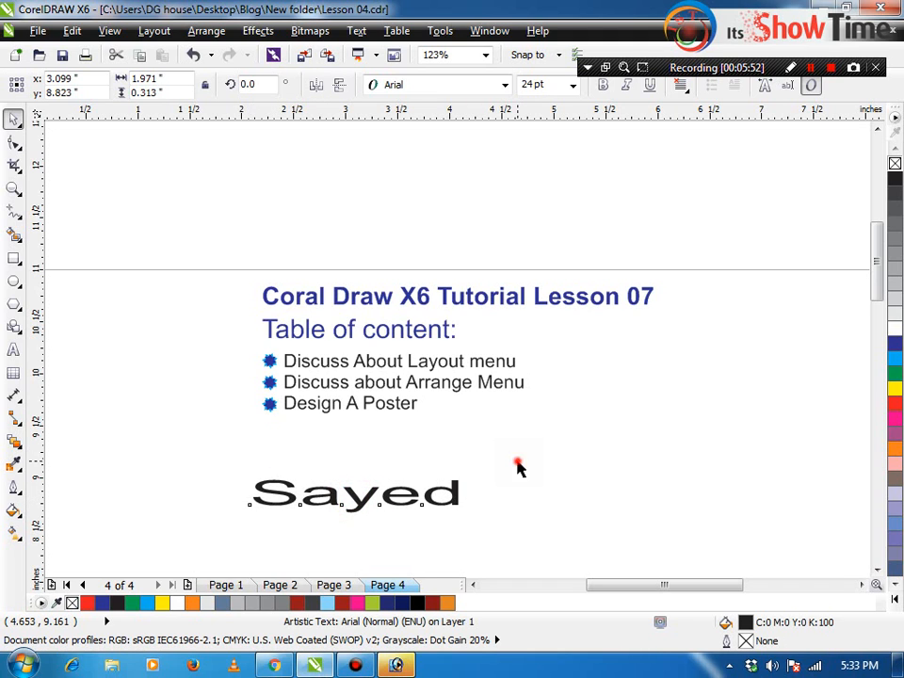
click(519, 468)
click(361, 494)
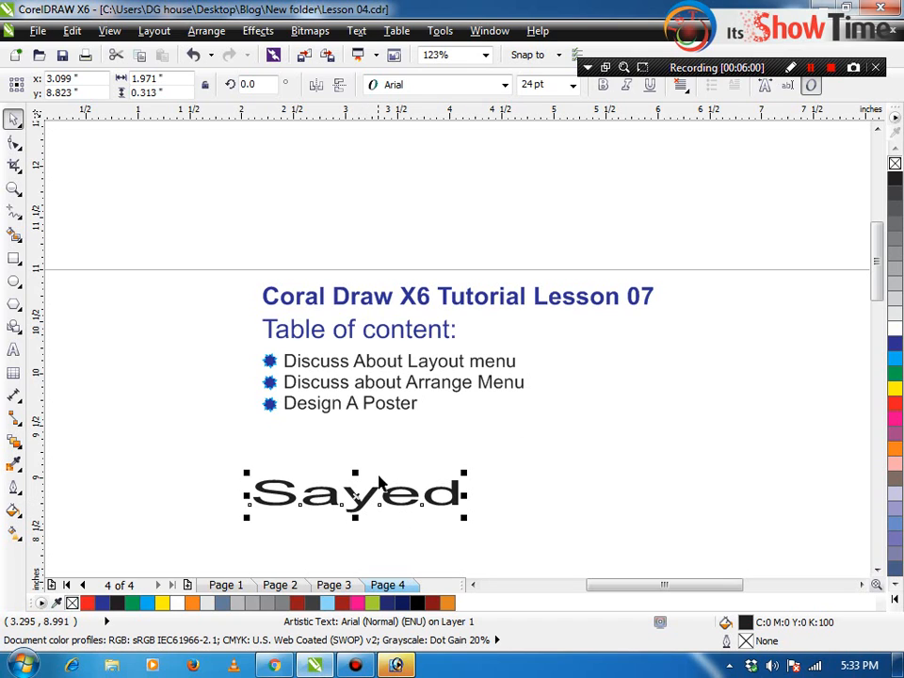
click(387, 464)
Try squeezing the stretched name text to a narrower width and undo the change.
click(369, 497)
drag(465, 493, 394, 496)
key(ctrl+z)
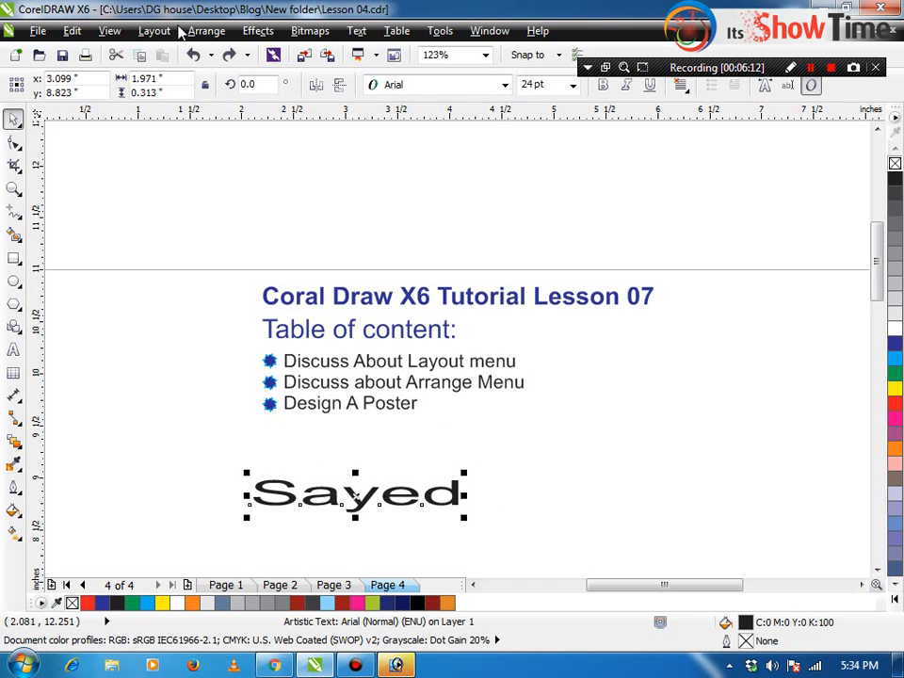
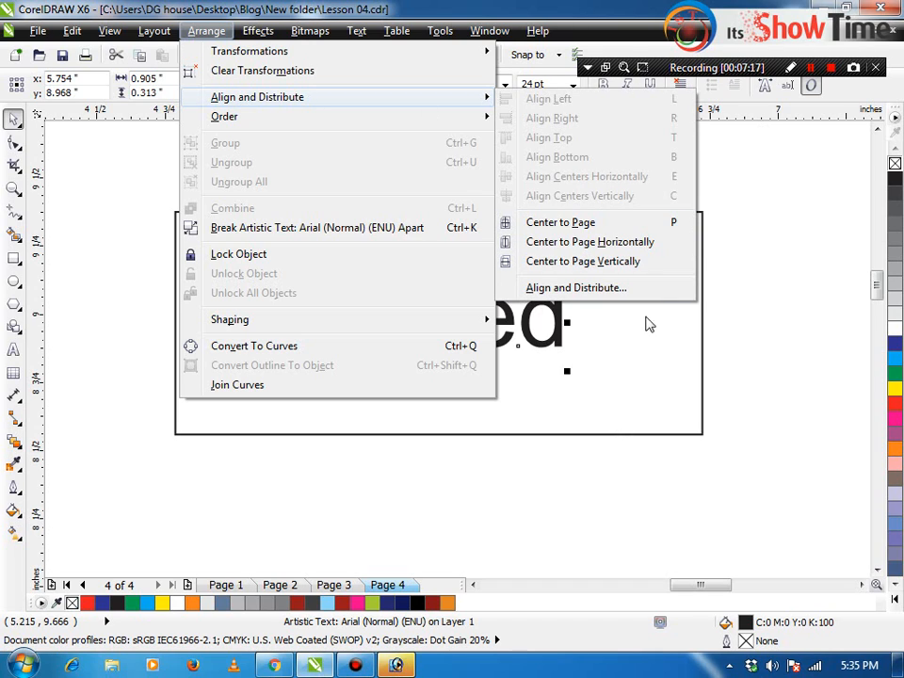
Select the name text together with its surrounding rectangle and review the Align and Distribute and Order commands available for them.
click(773, 358)
shift+click(621, 288)
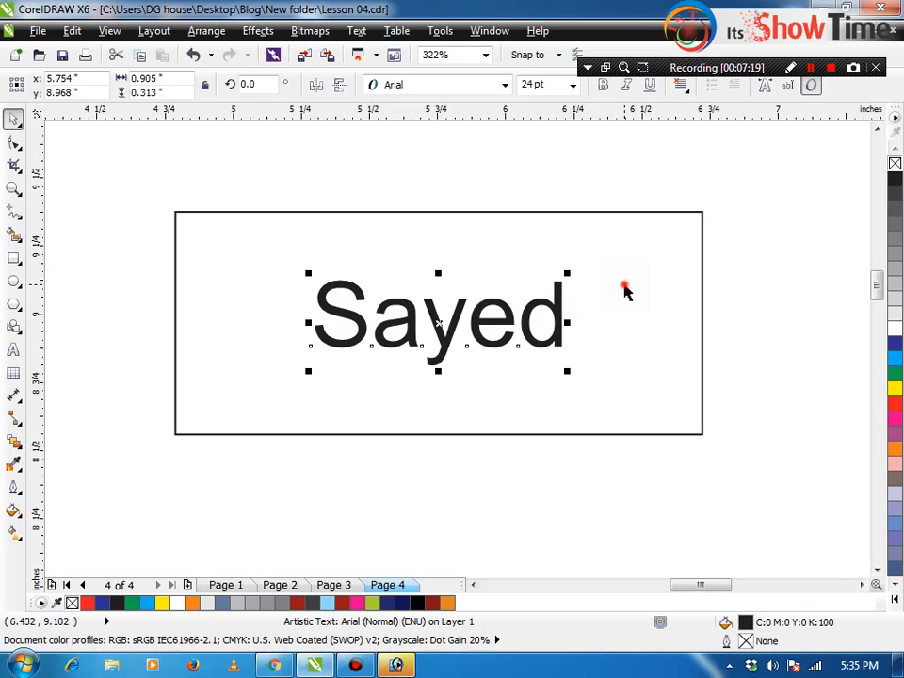
click(221, 30)
mouse_move(236, 100)
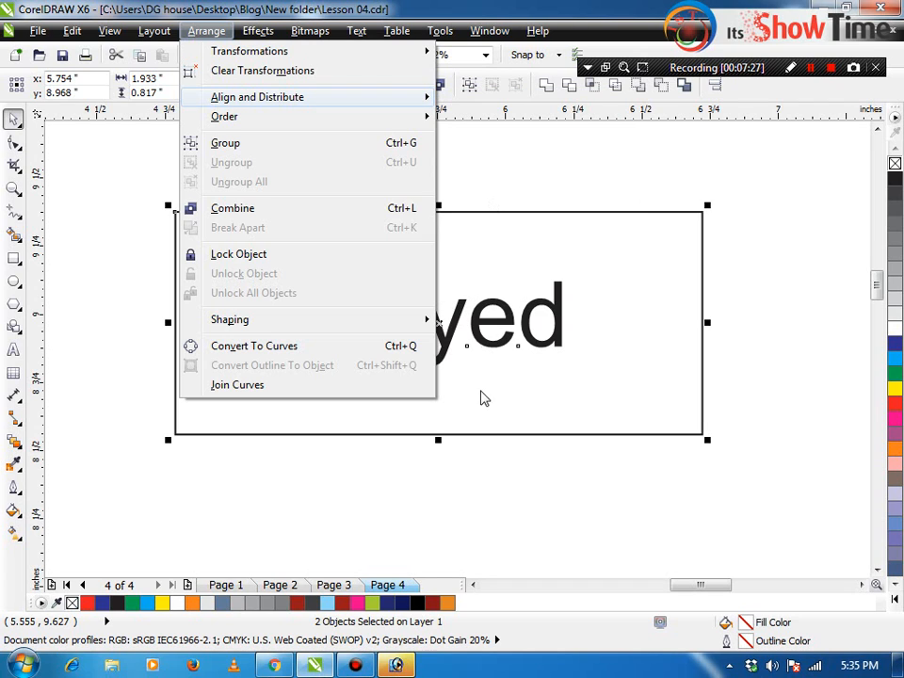
click(485, 460)
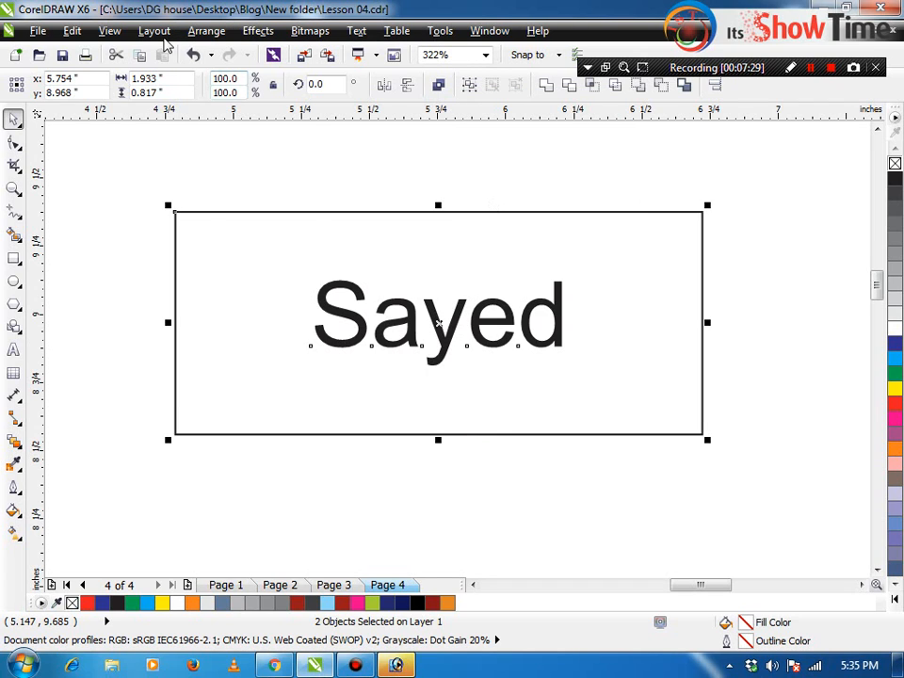
click(158, 34)
mouse_move(206, 31)
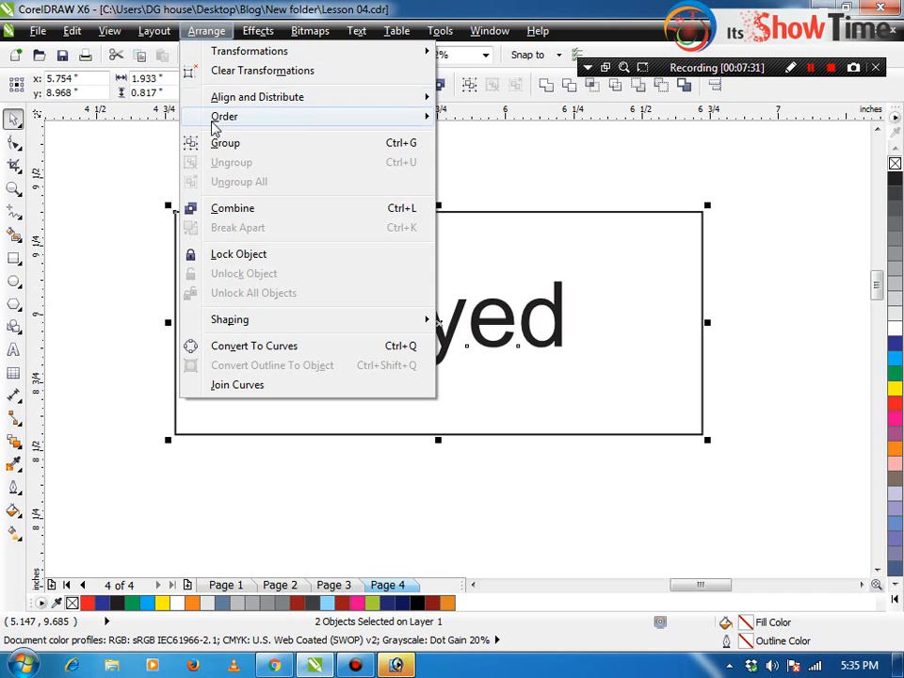
mouse_move(236, 121)
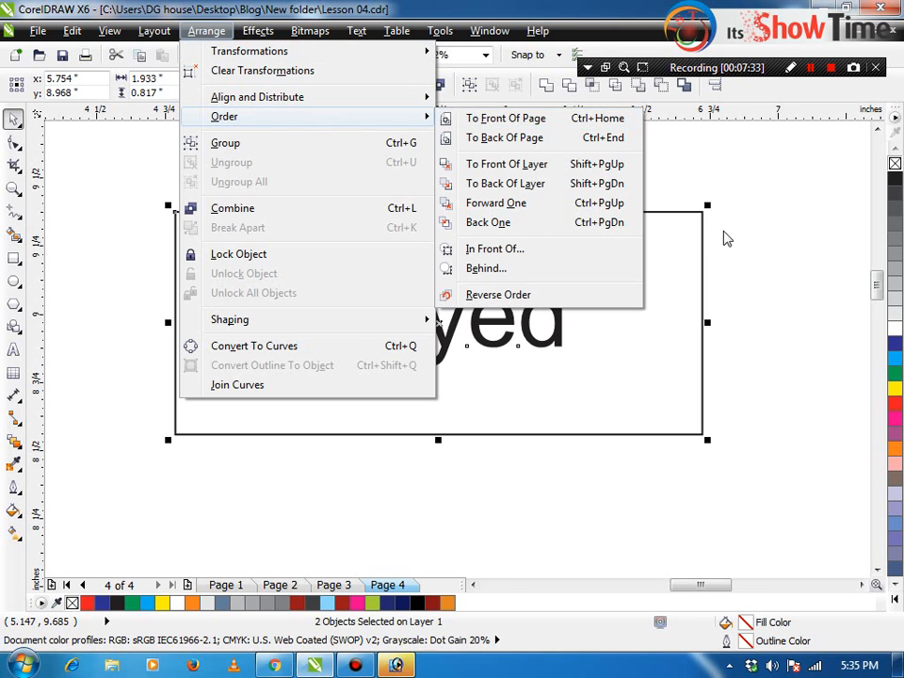
click(681, 266)
click(764, 286)
Fill the rectangle around the name text with solid blue from the colour palette.
click(689, 294)
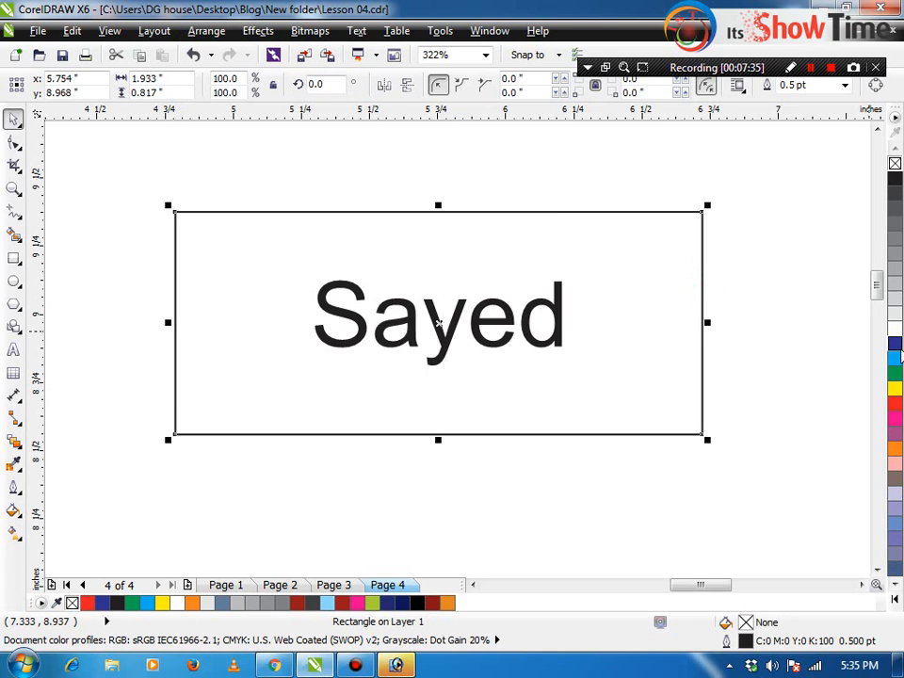
click(895, 343)
click(811, 349)
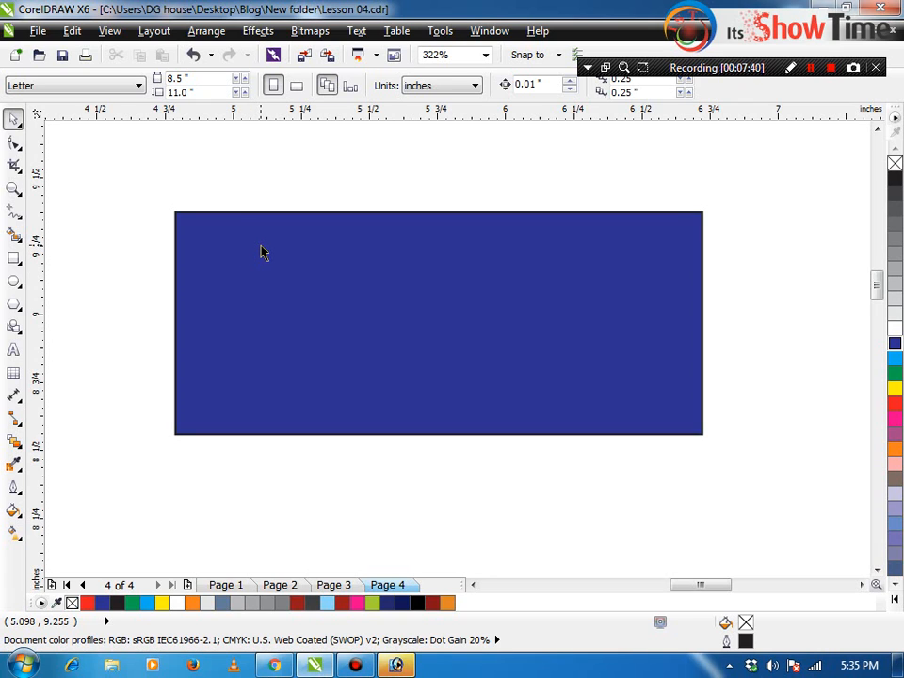
Switch the view to Simple Wireframe and select the name text hidden by the blue rectangle.
click(109, 30)
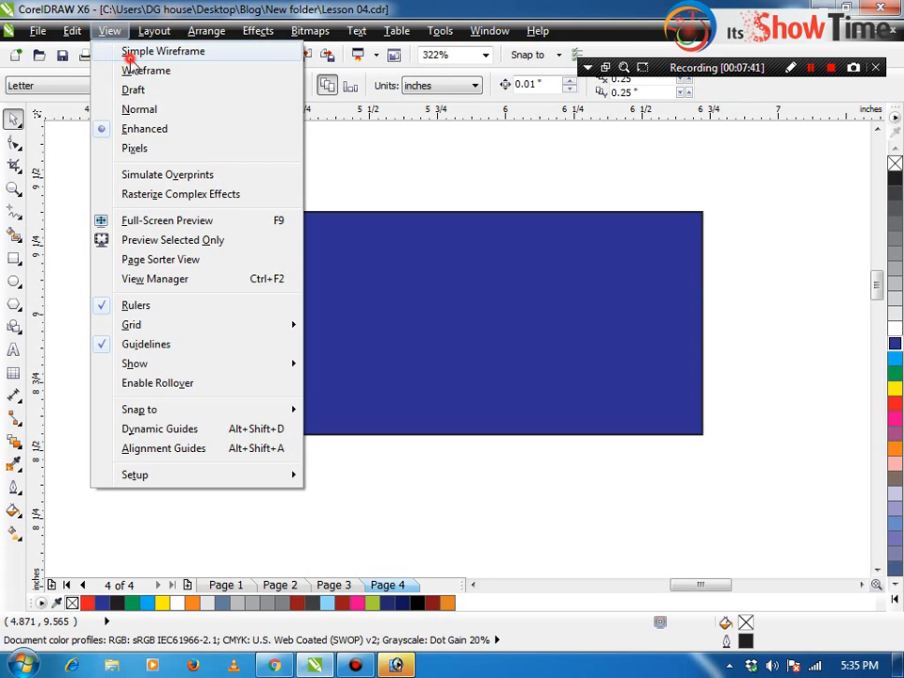
click(131, 54)
click(109, 31)
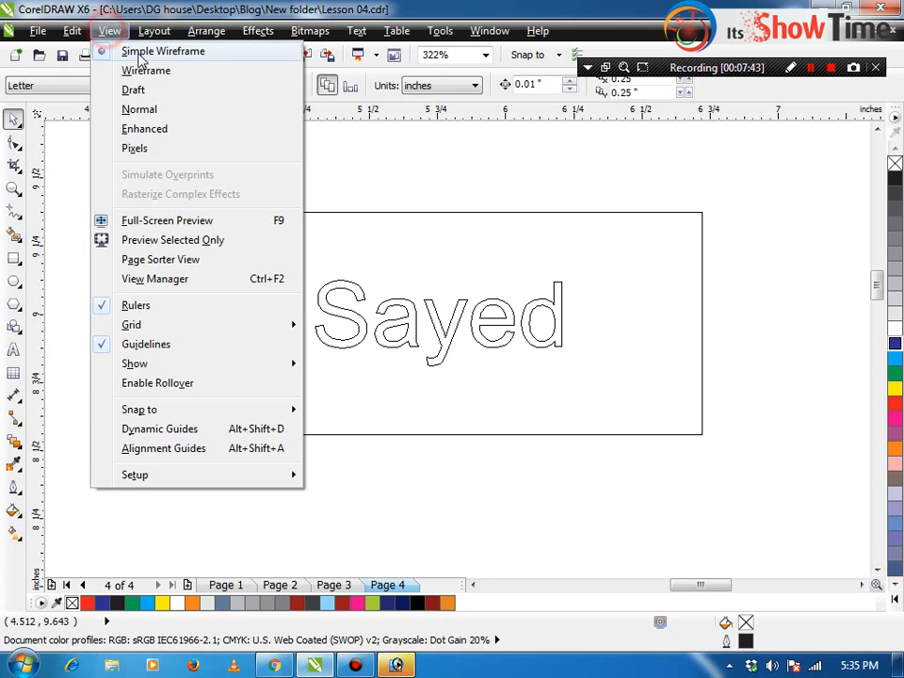
click(141, 70)
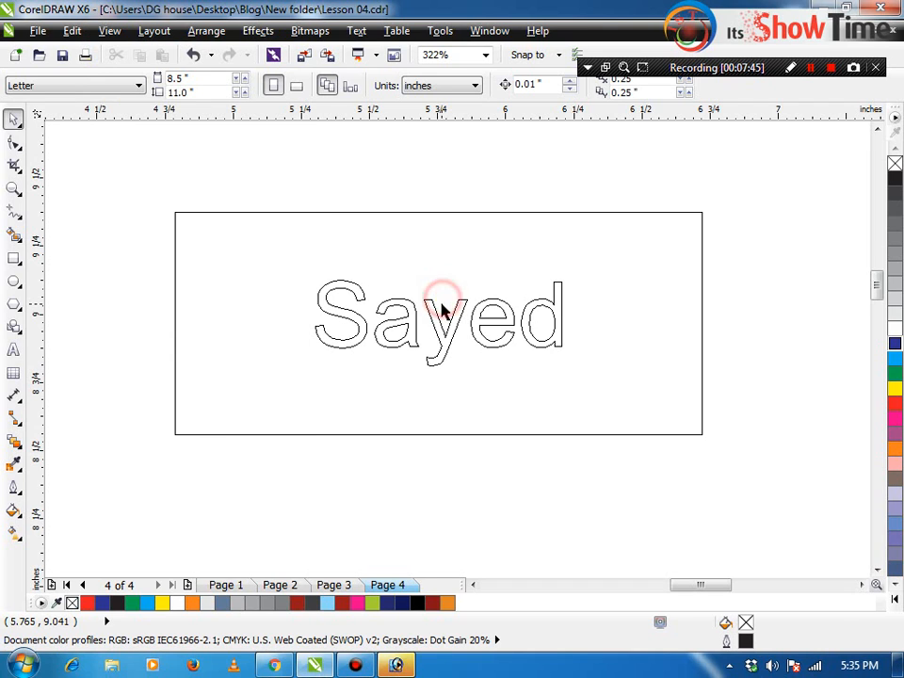
click(414, 317)
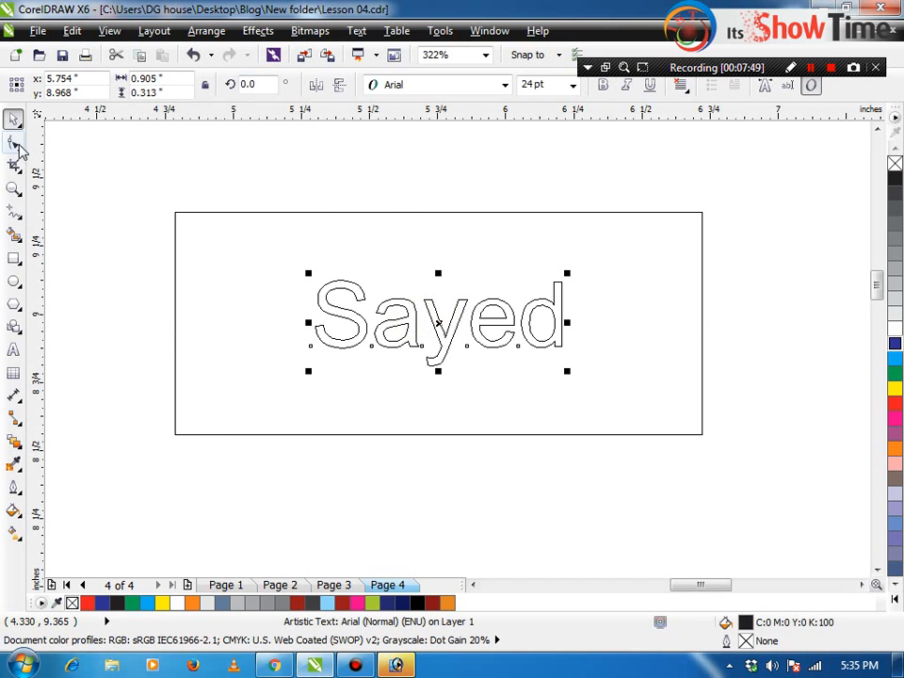
Restore the Enhanced view and select only the name text hidden behind the blue rectangle.
click(109, 31)
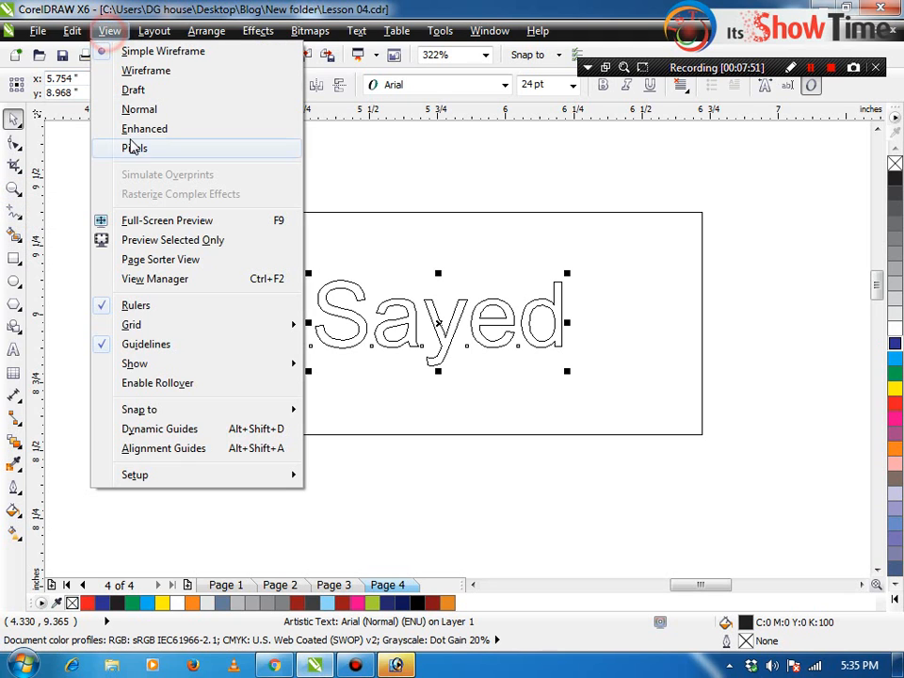
click(137, 129)
click(325, 188)
click(335, 264)
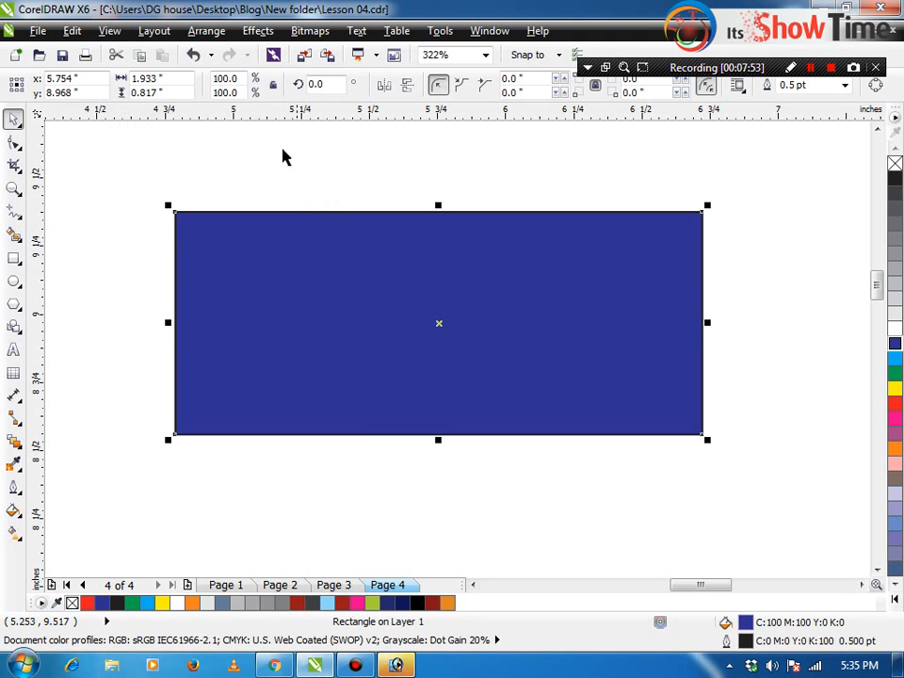
mouse_move(271, 190)
mouse_down()
mouse_move(295, 238)
mouse_move(695, 477)
mouse_up()
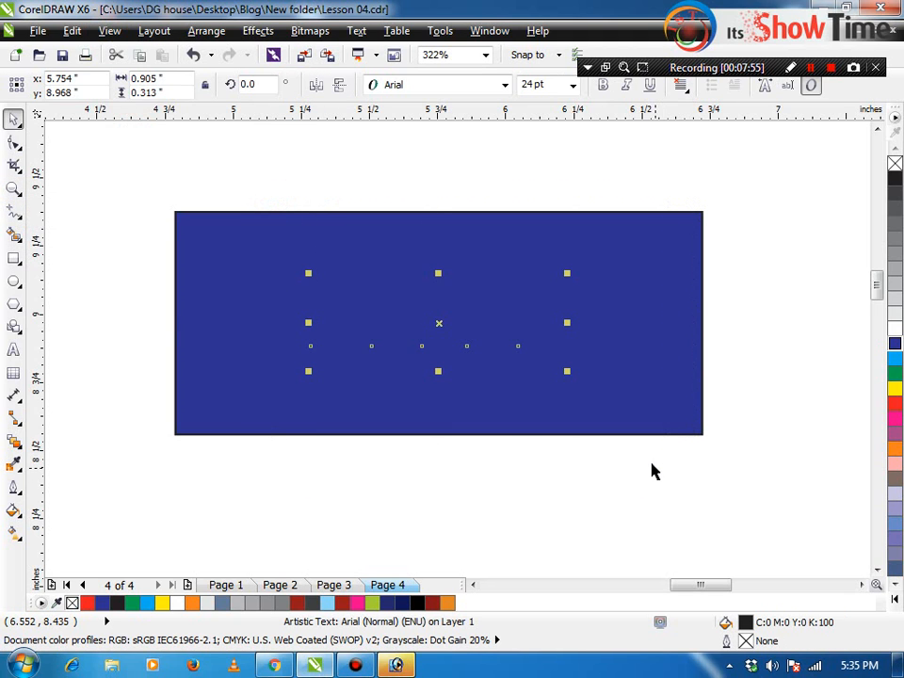
Try ordering the hidden name text To Front Of Page and undo it.
click(207, 31)
mouse_move(253, 118)
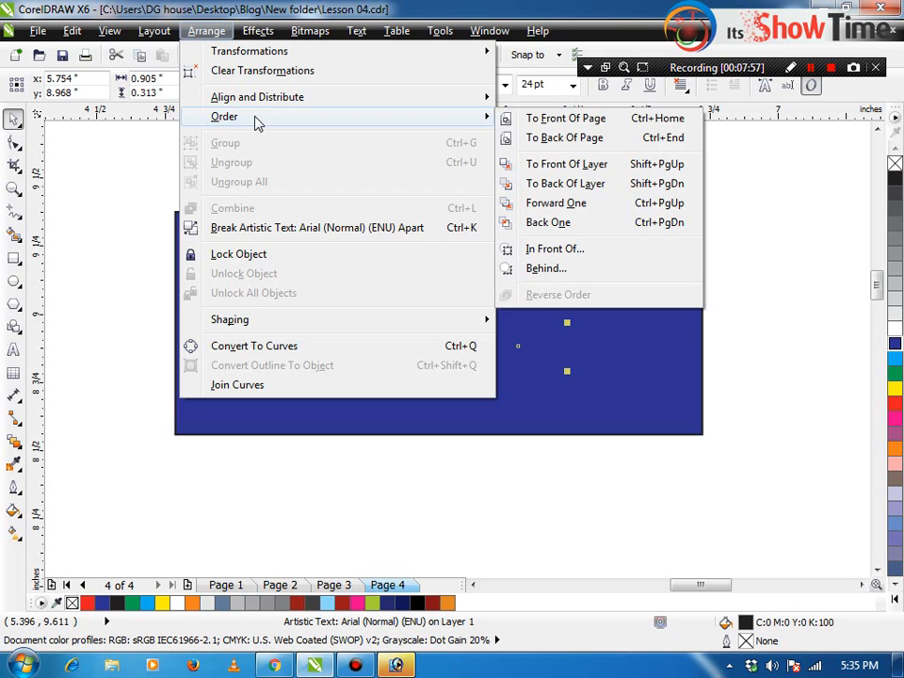
click(596, 126)
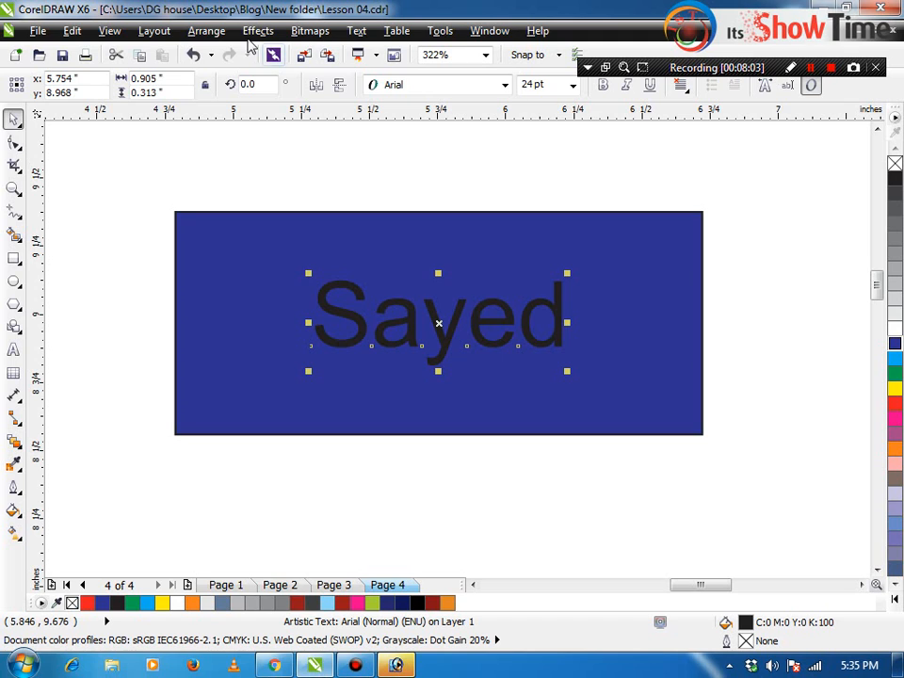
key(ctrl+z)
Try ordering the hidden name text To Front Of Layer and undo it.
click(154, 30)
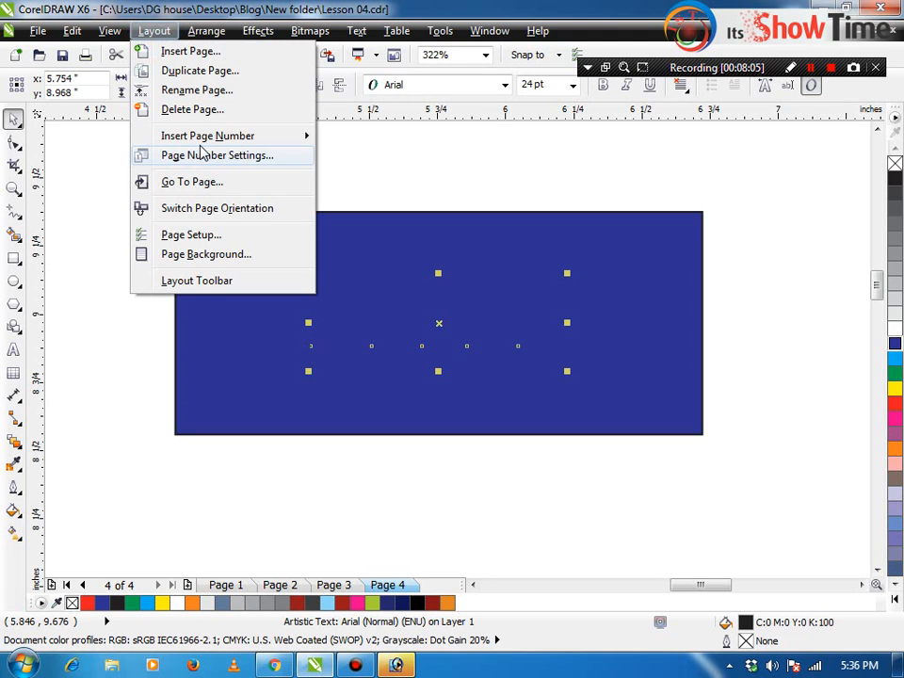
mouse_move(207, 32)
mouse_move(247, 118)
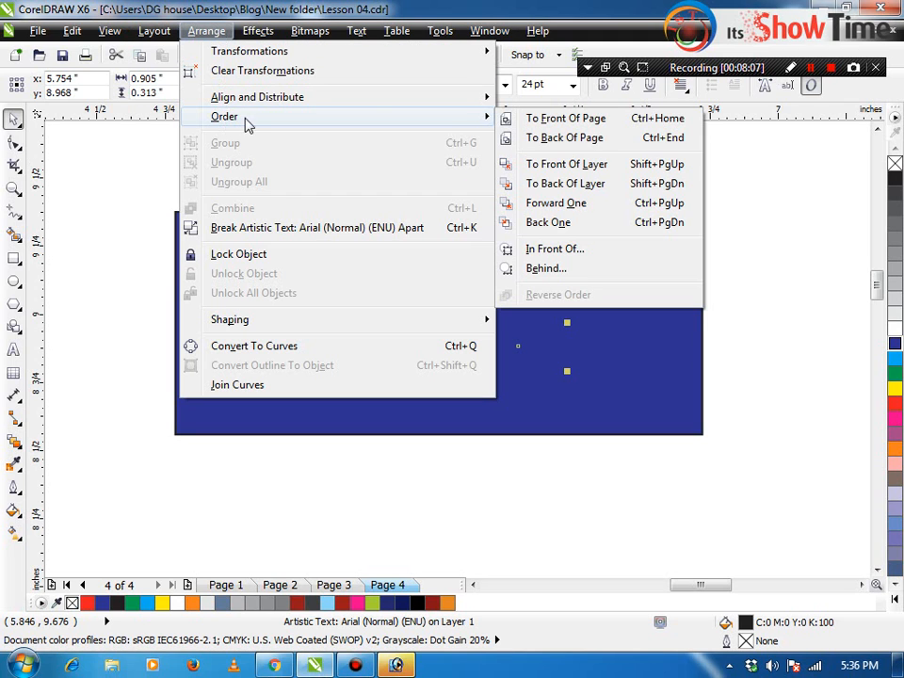
click(563, 165)
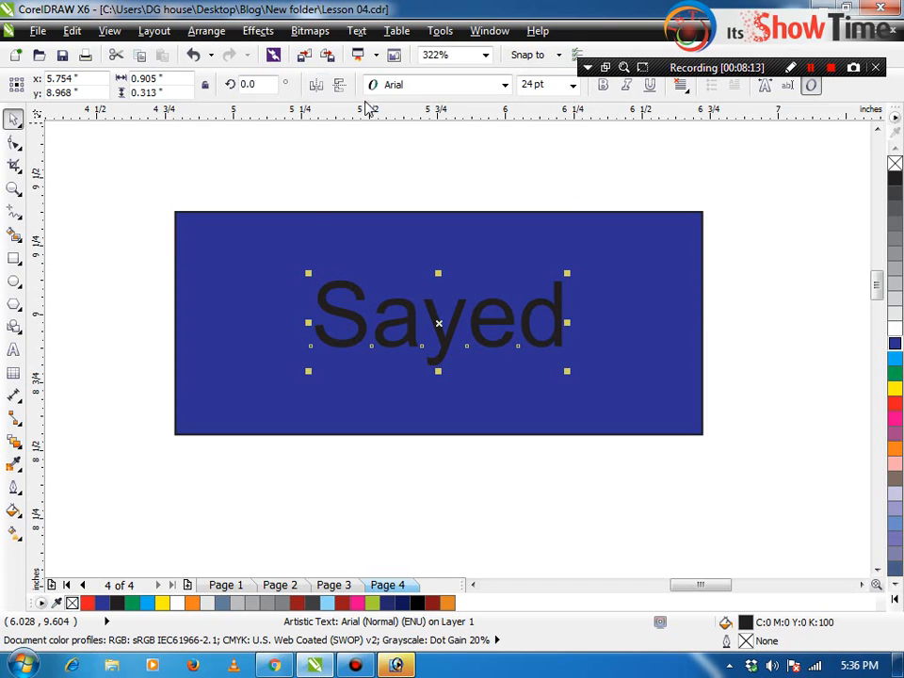
key(ctrl+z)
Try ordering the hidden name text In Front Of the blue rectangle and undo it.
click(154, 31)
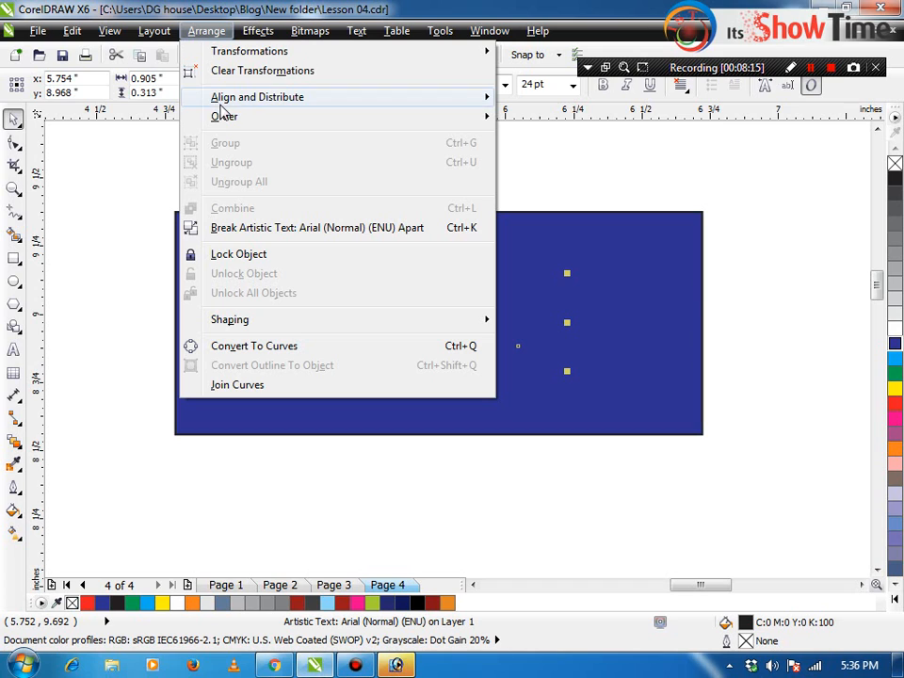
click(226, 120)
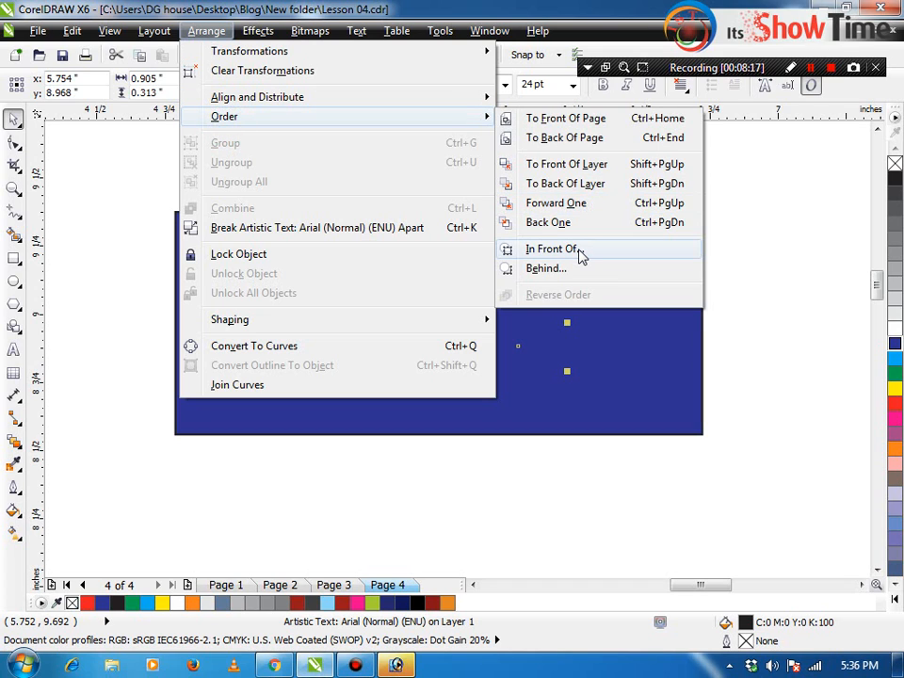
click(577, 251)
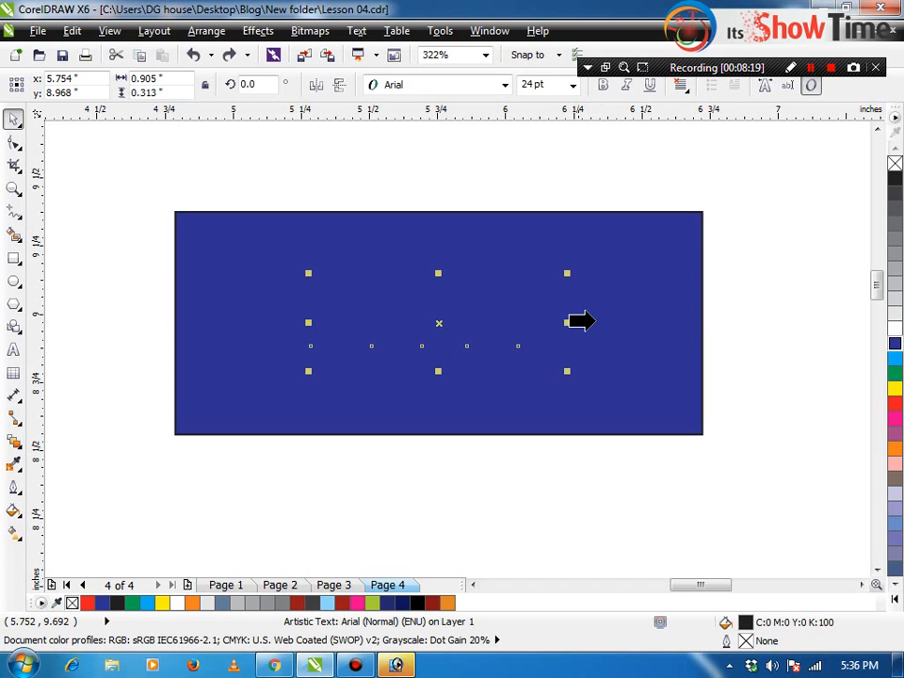
click(675, 248)
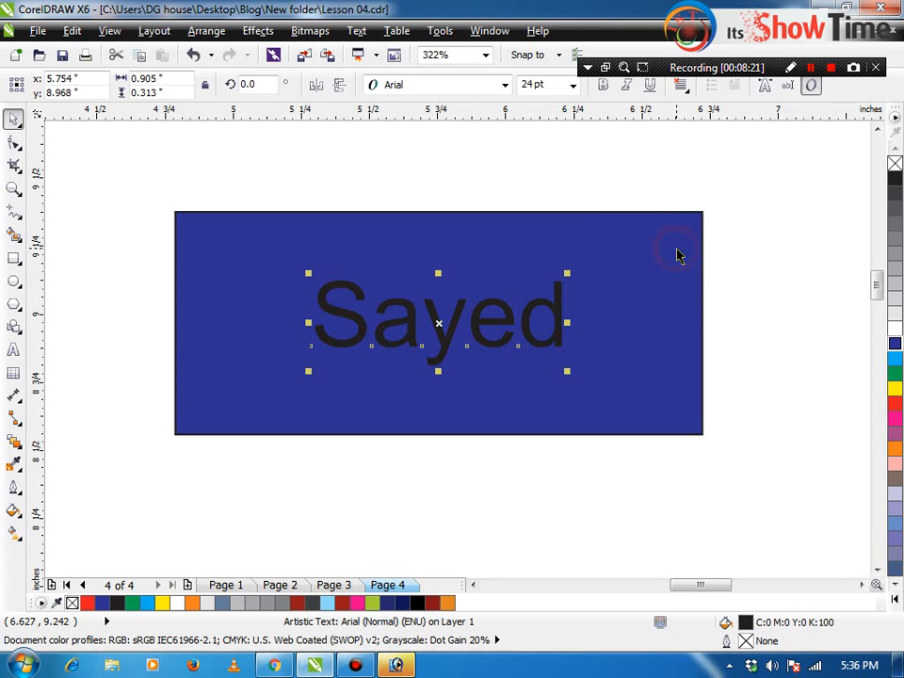
click(573, 187)
click(506, 327)
click(413, 182)
key(ctrl+z)
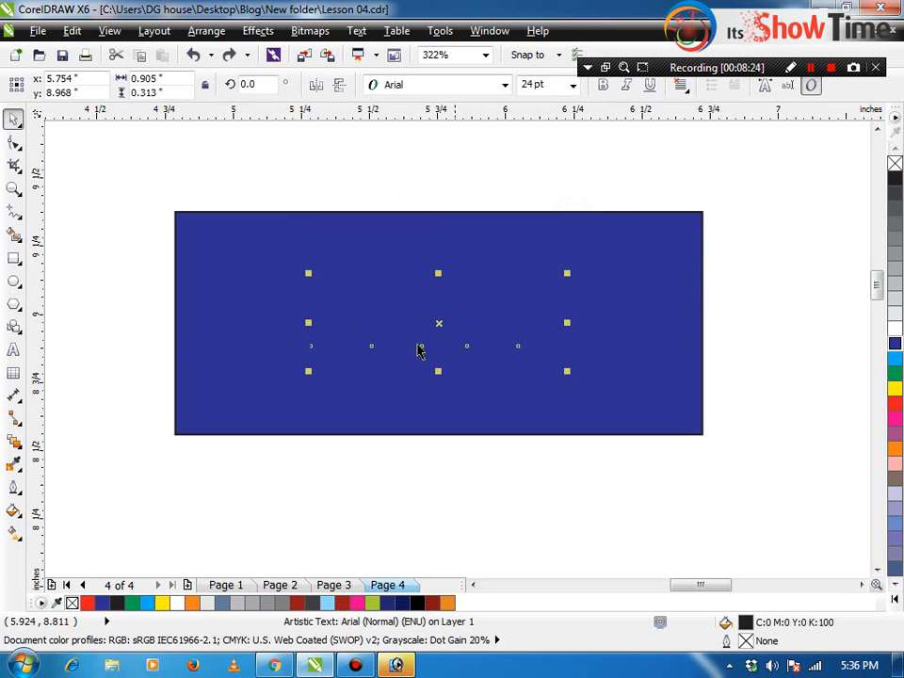
Draw a circle about 0.5 inch in diameter over the right part of the blue rectangle and fill it with cyan.
click(14, 281)
drag(477, 279, 612, 367)
key(space)
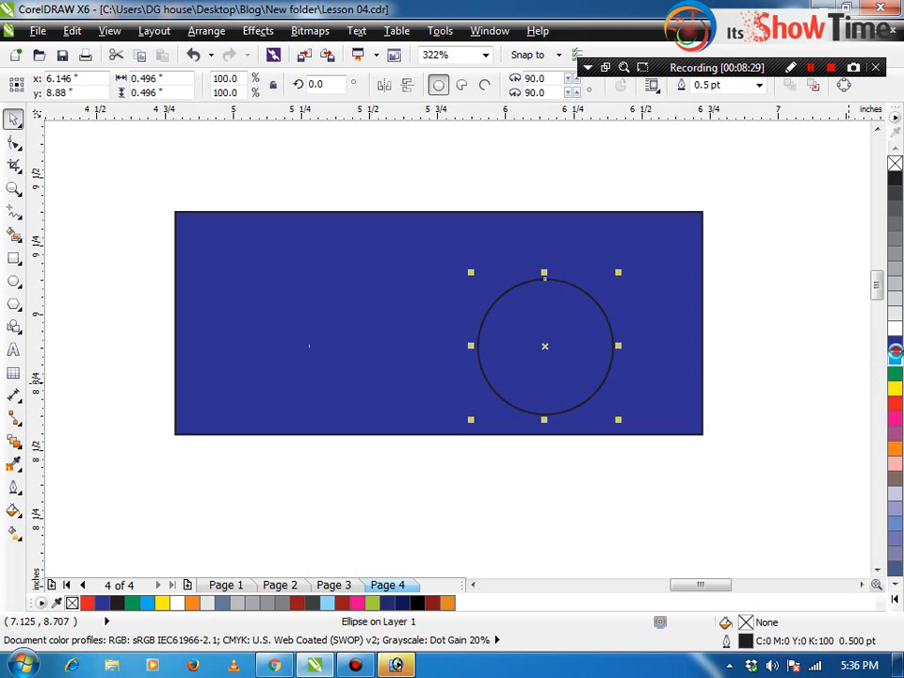
click(894, 358)
click(818, 271)
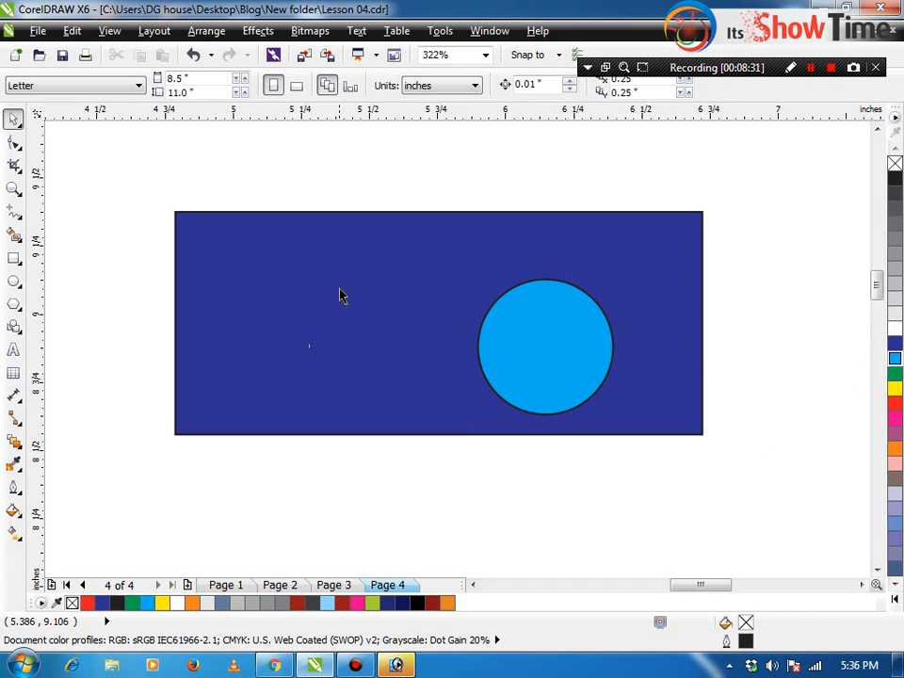
Select the hidden name text and order it In Front Of the blue rectangle, keeping it behind the cyan circle.
drag(230, 259, 647, 387)
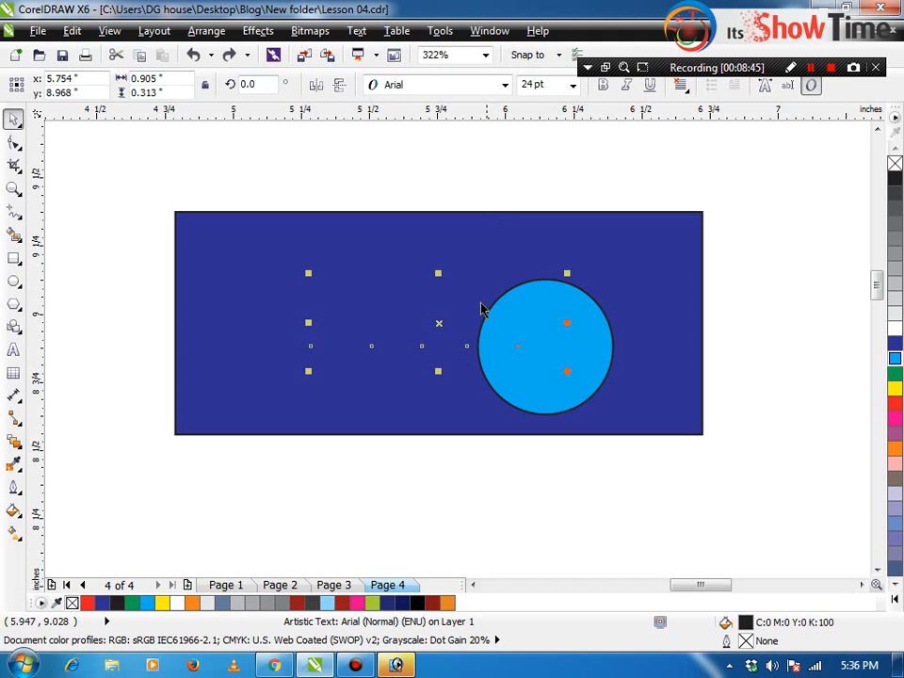
click(207, 30)
mouse_move(247, 121)
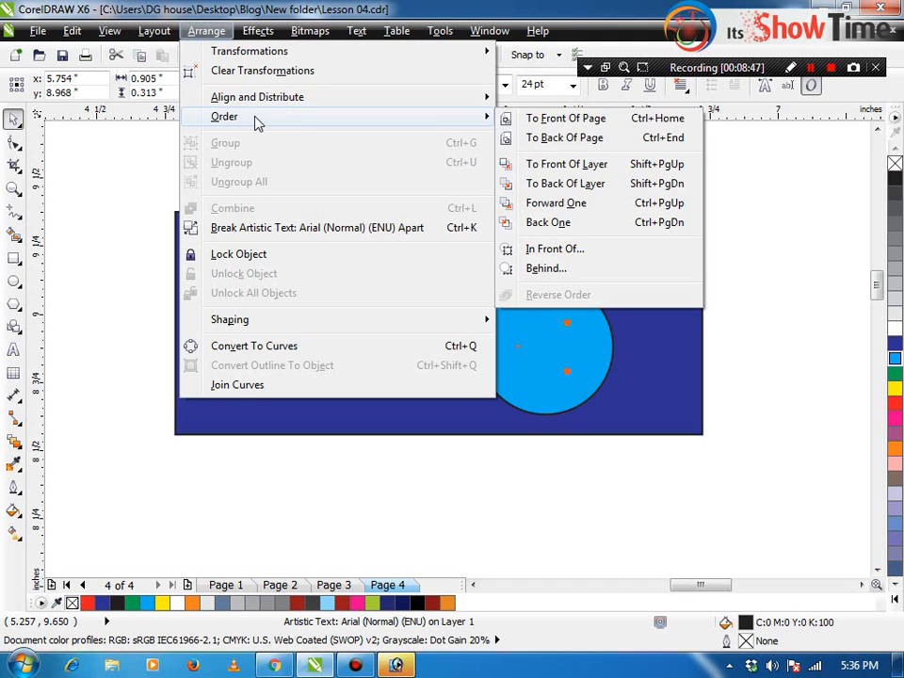
click(570, 250)
click(666, 273)
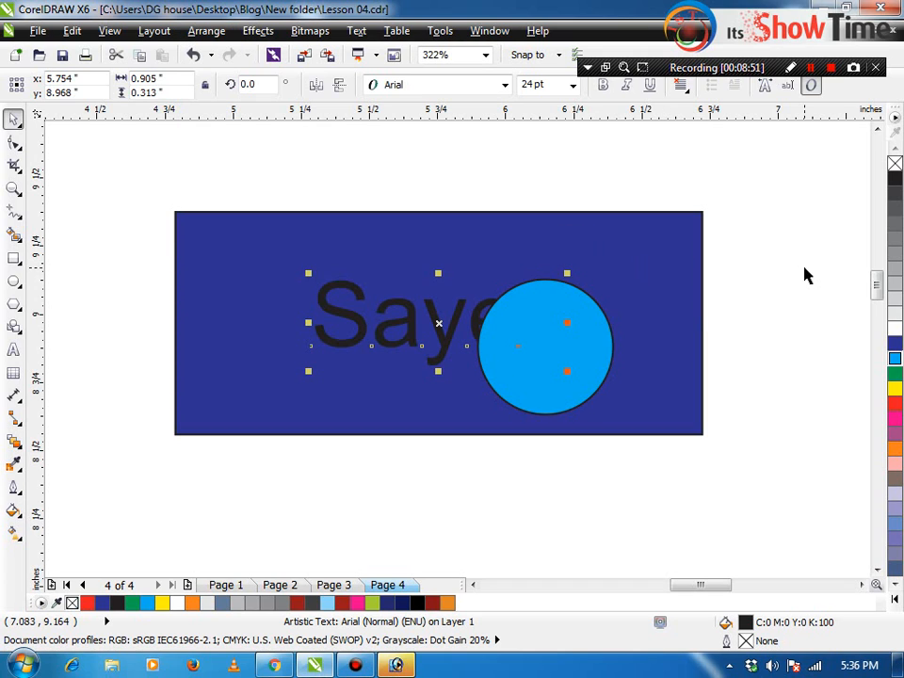
click(768, 265)
click(531, 335)
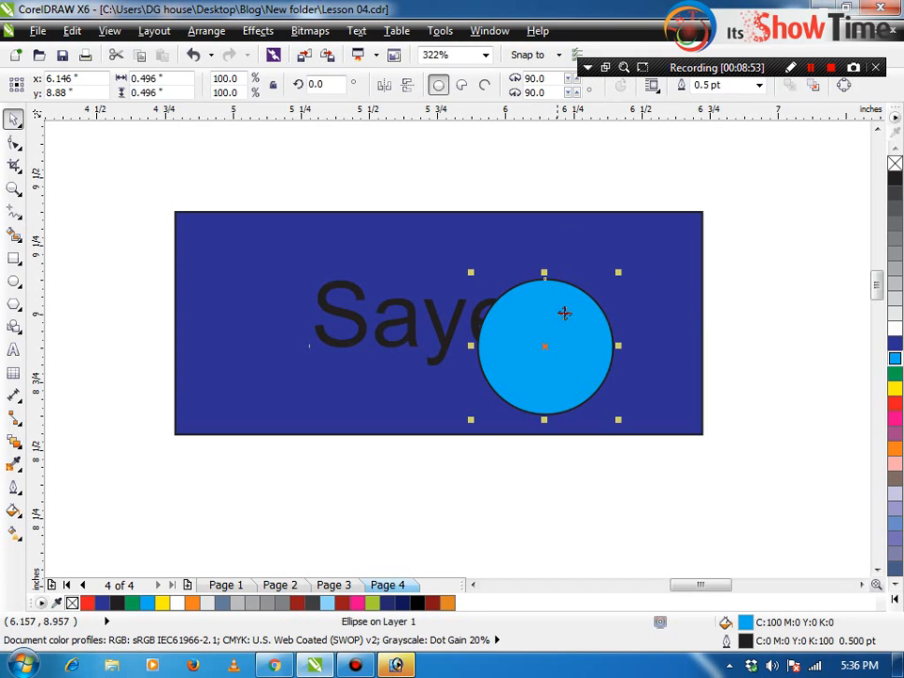
click(258, 145)
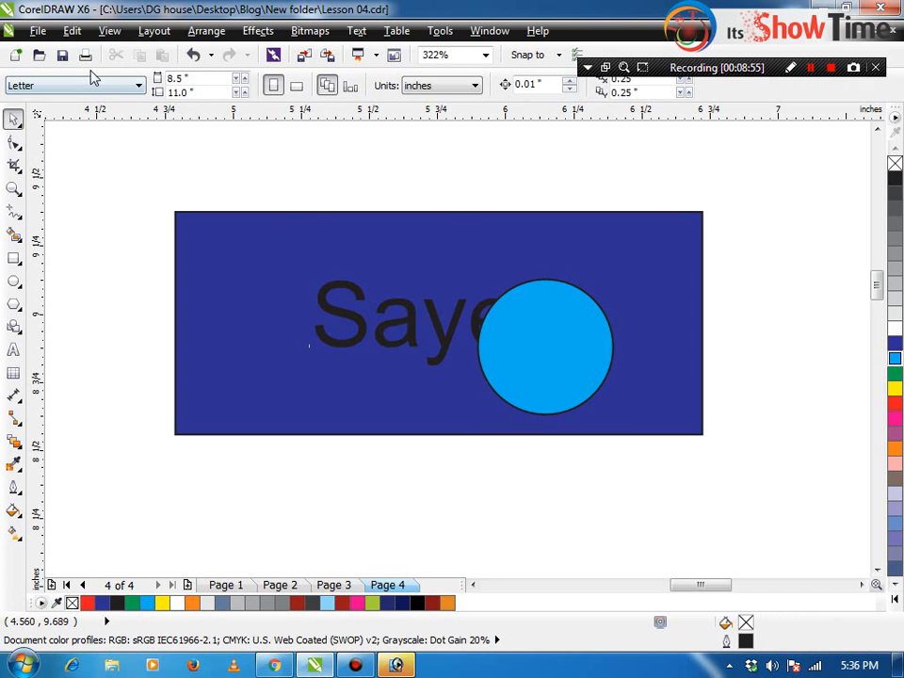
click(153, 30)
mouse_move(206, 30)
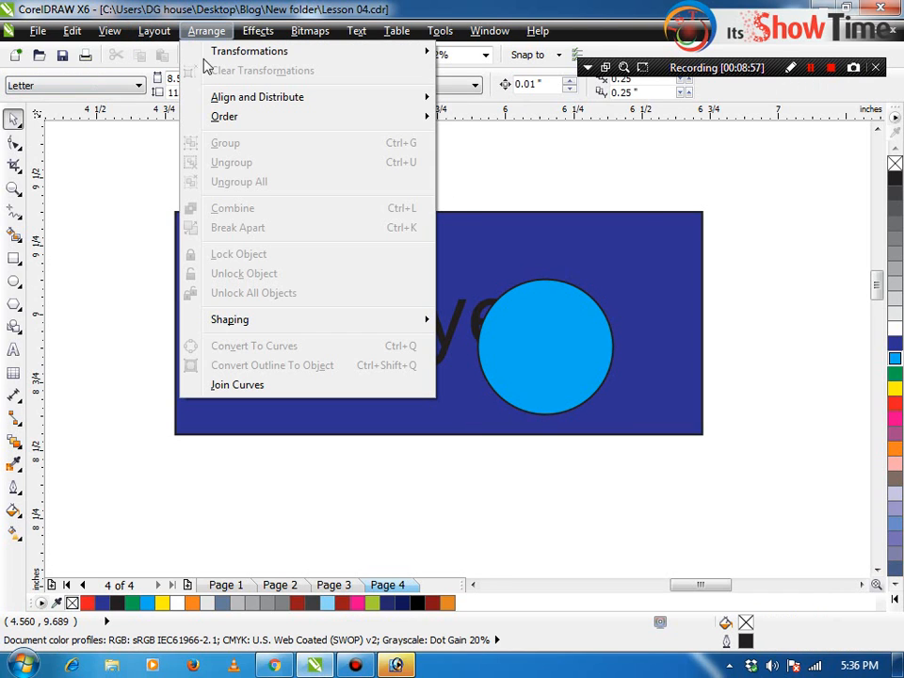
mouse_move(246, 120)
click(127, 178)
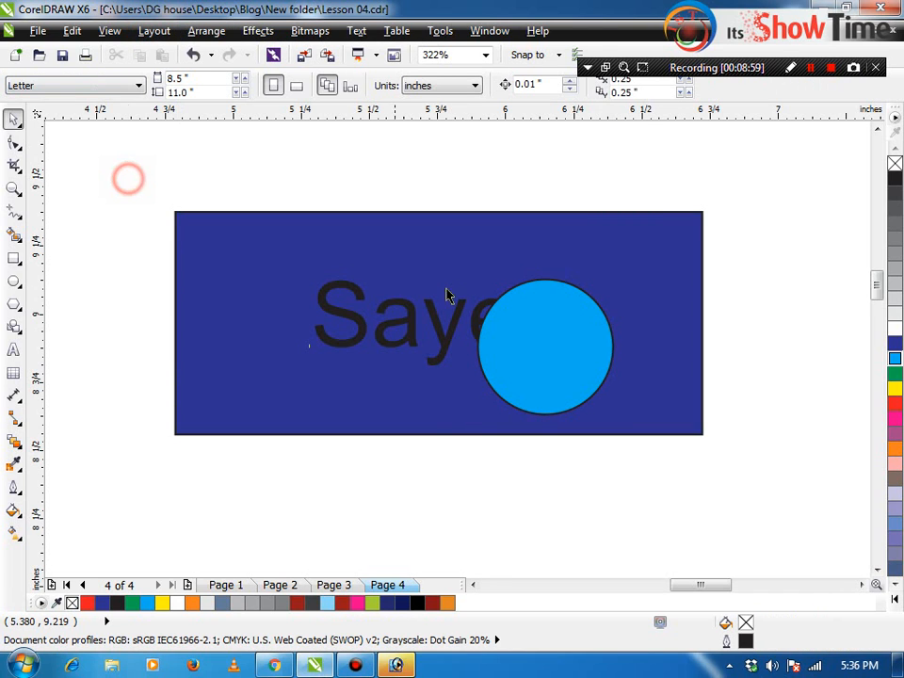
Select the name text and the blue rectangle together and examine the Group, Combine and Break Apart commands for them.
click(367, 323)
click(353, 323)
shift+click(301, 254)
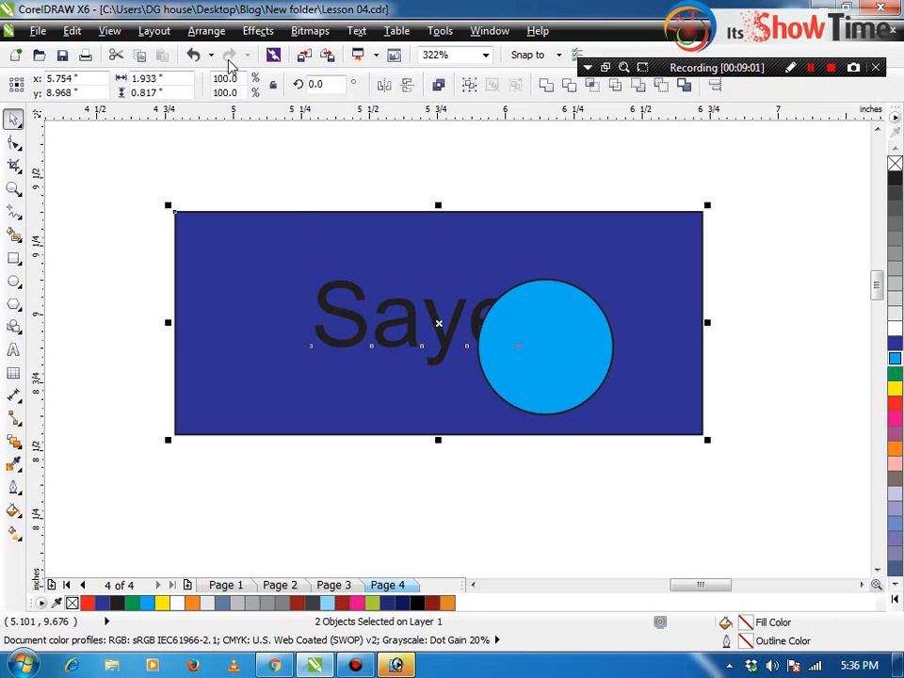
click(206, 30)
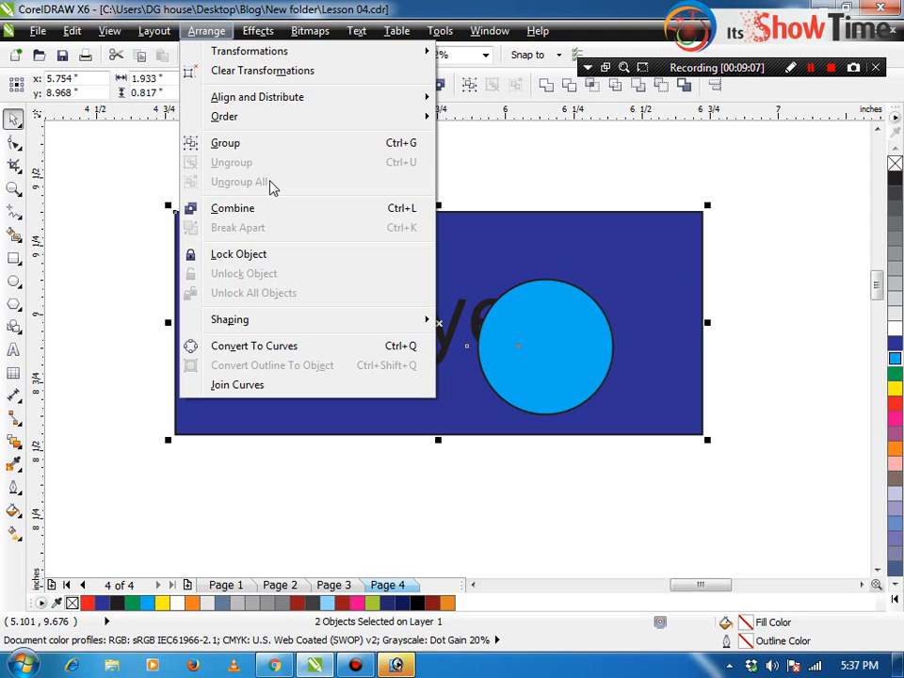
click(492, 5)
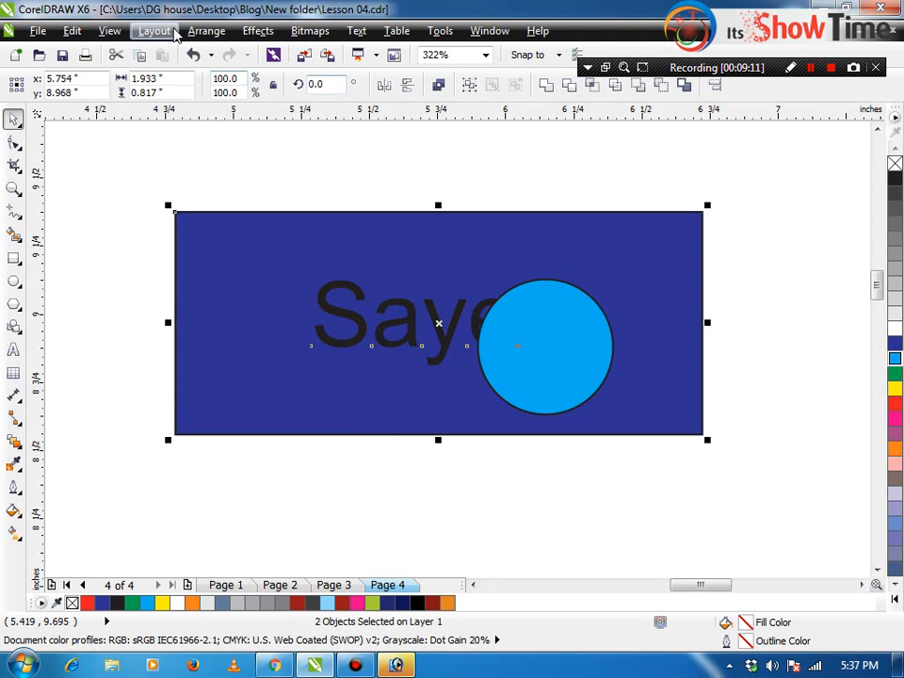
click(206, 30)
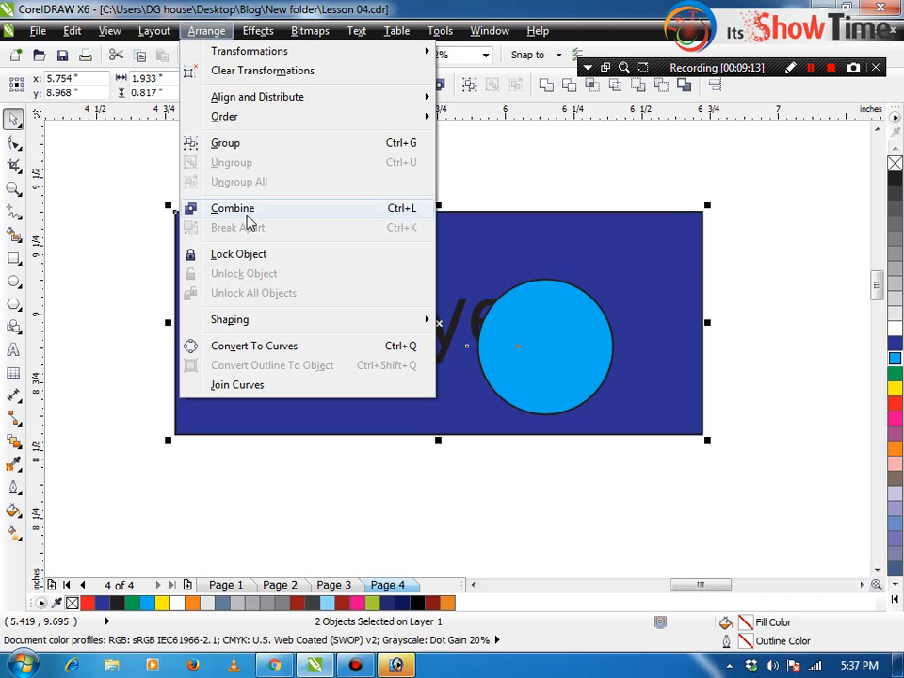
click(422, 5)
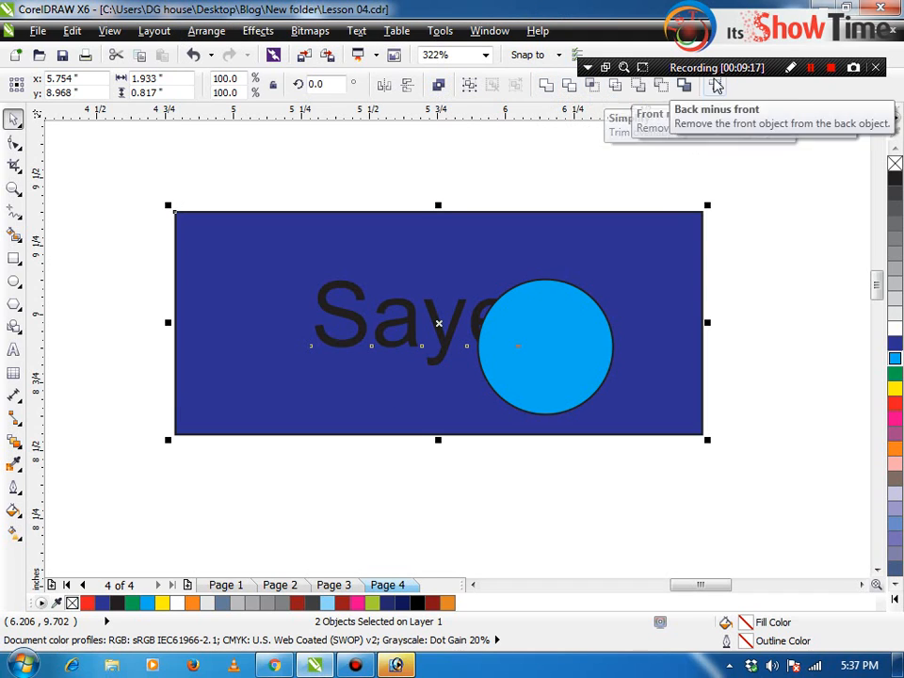
click(256, 30)
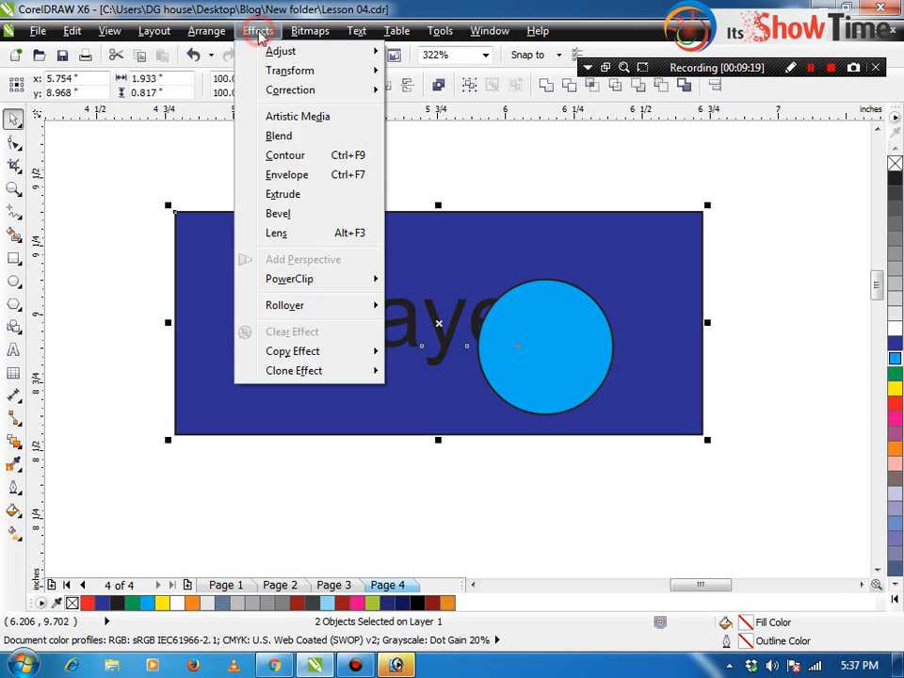
mouse_move(206, 31)
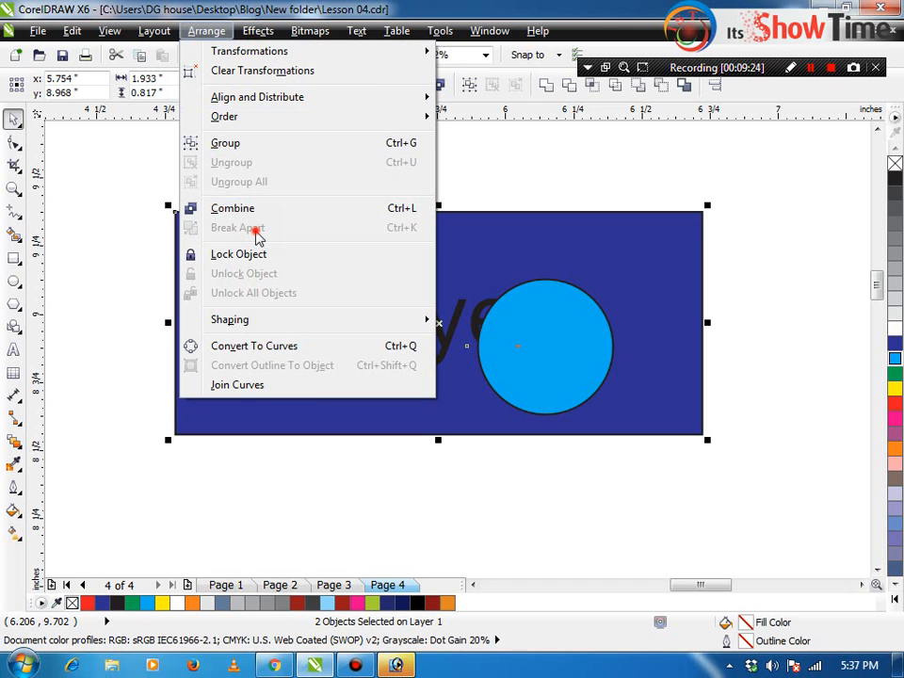
click(512, 194)
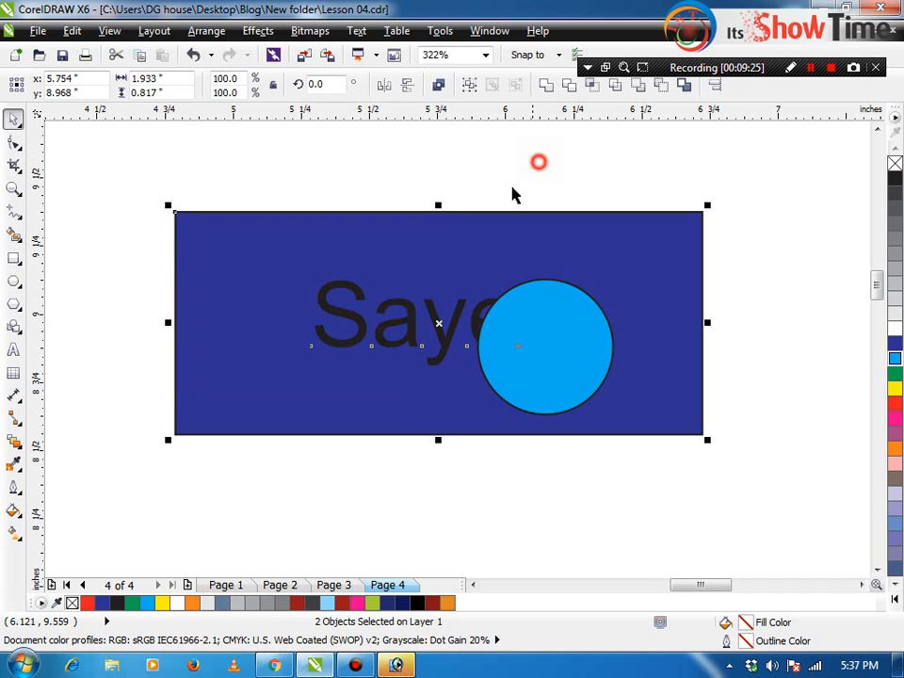
Move the name text just above the blue rectangle and look up the Break Apart command for it.
click(419, 322)
click(414, 323)
key(Escape)
drag(409, 323, 386, 166)
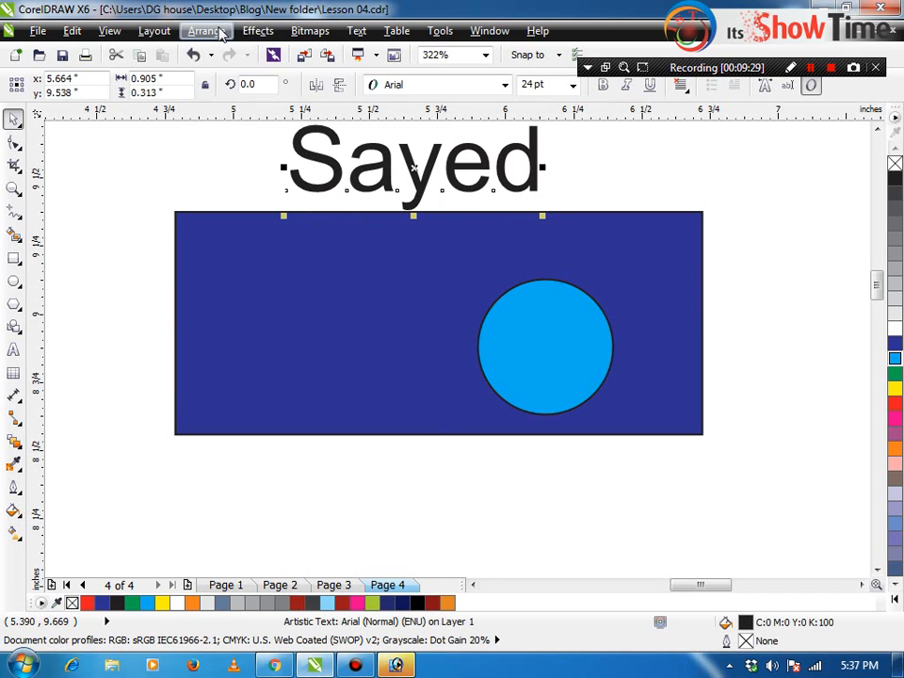
click(217, 33)
mouse_move(244, 33)
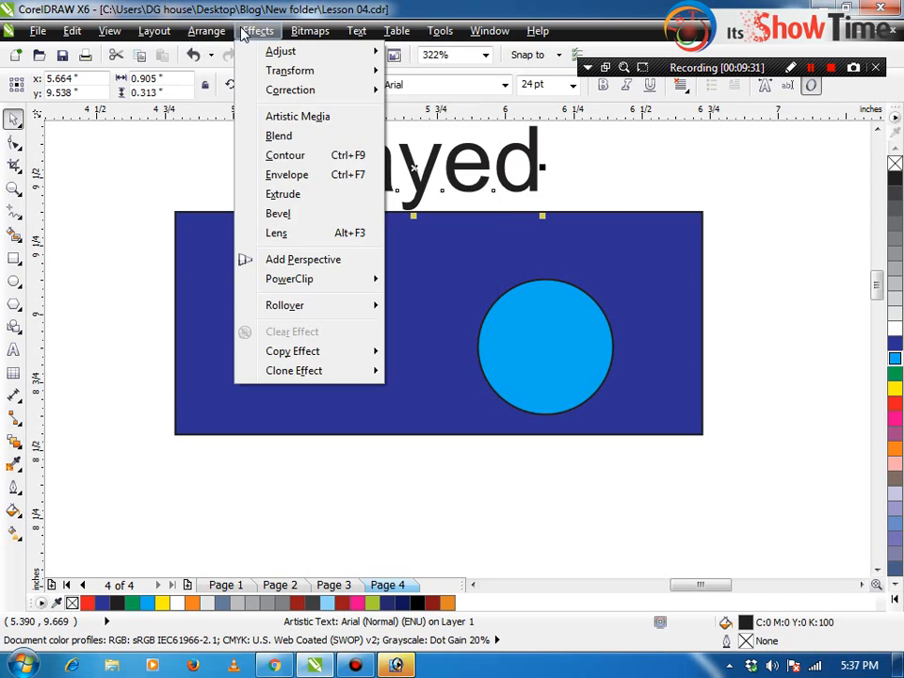
mouse_move(216, 36)
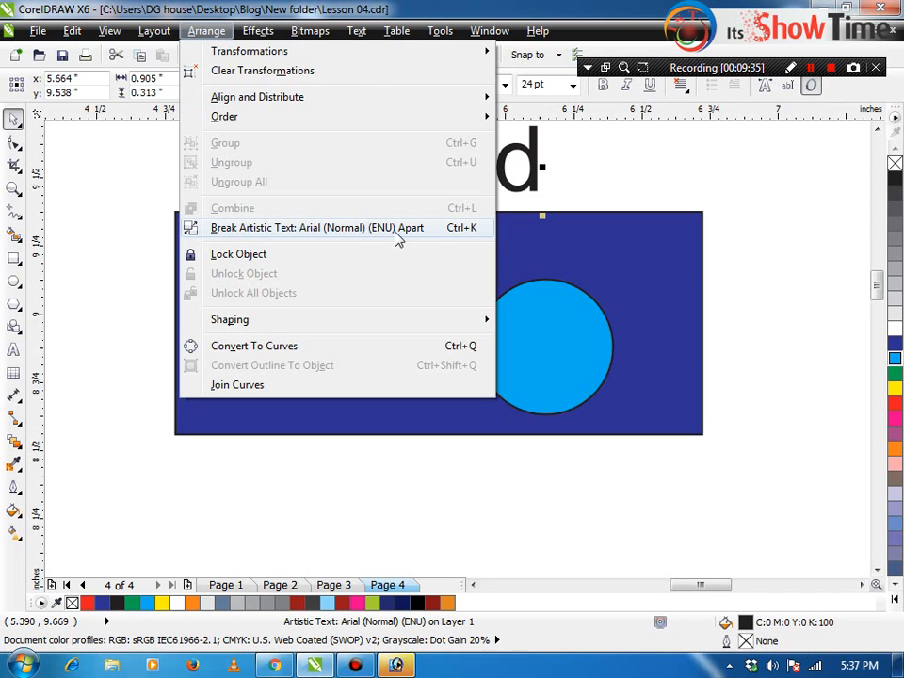
click(692, 165)
Move the cyan circle below the blue rectangle, centred at about X 5.86, Y 8.23 inches.
click(577, 309)
drag(559, 331, 480, 510)
key(shift+F2)
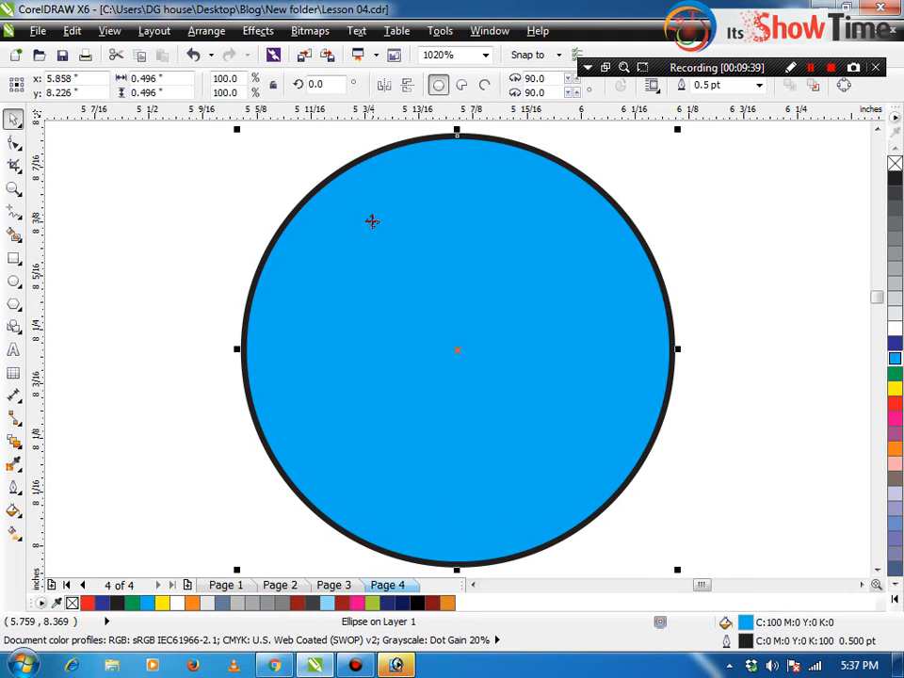
Lock the cyan circle and unlock it again.
click(153, 30)
mouse_move(207, 30)
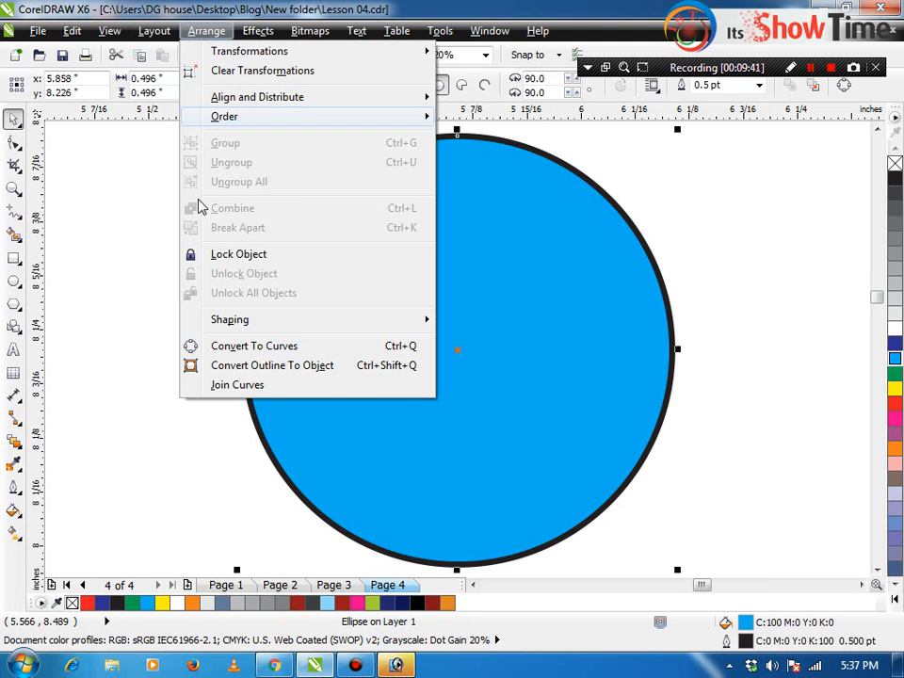
click(226, 255)
right_click(392, 344)
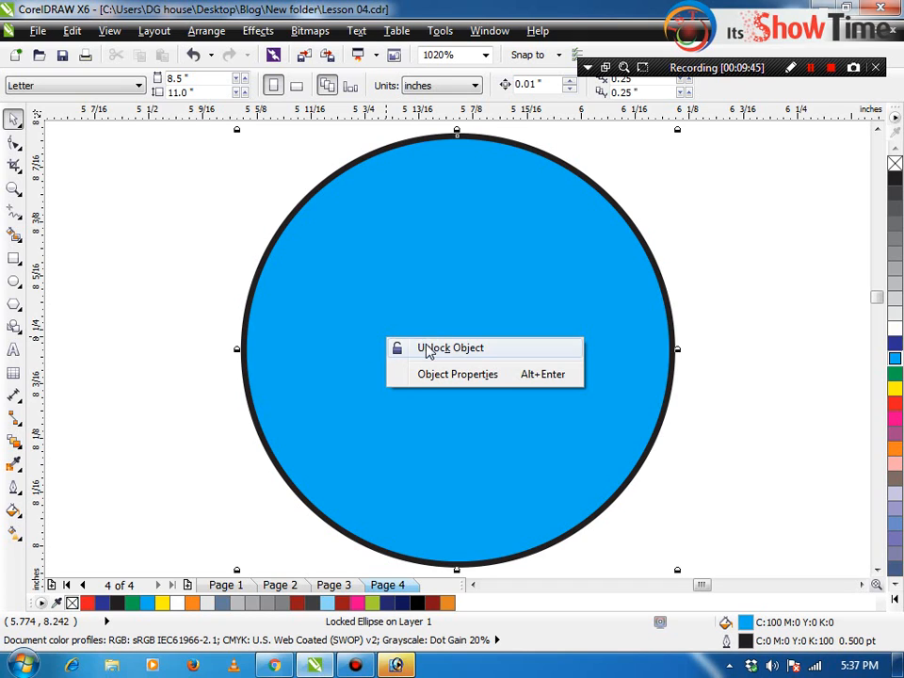
click(203, 30)
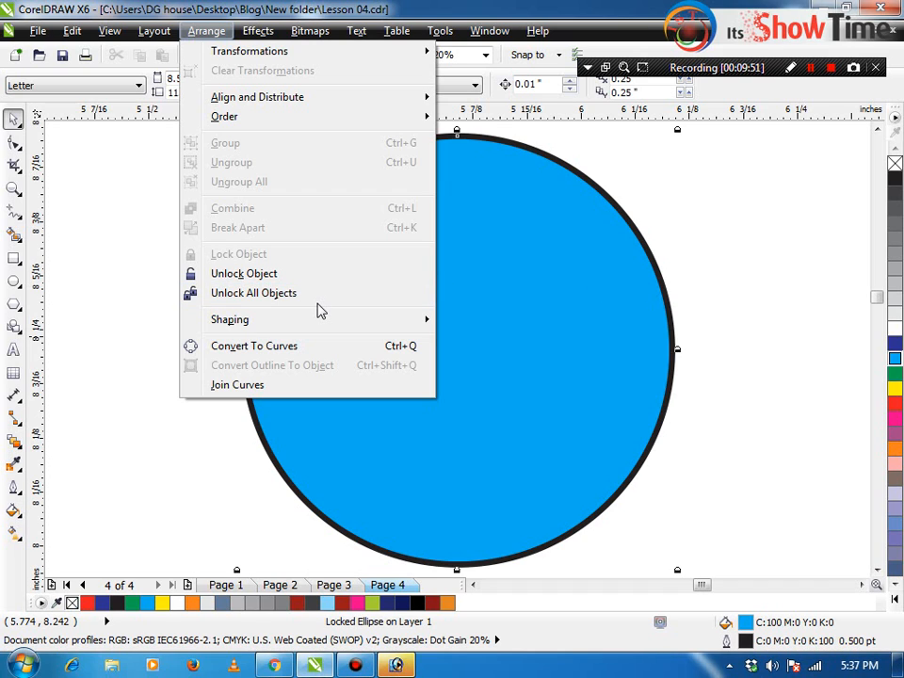
click(304, 273)
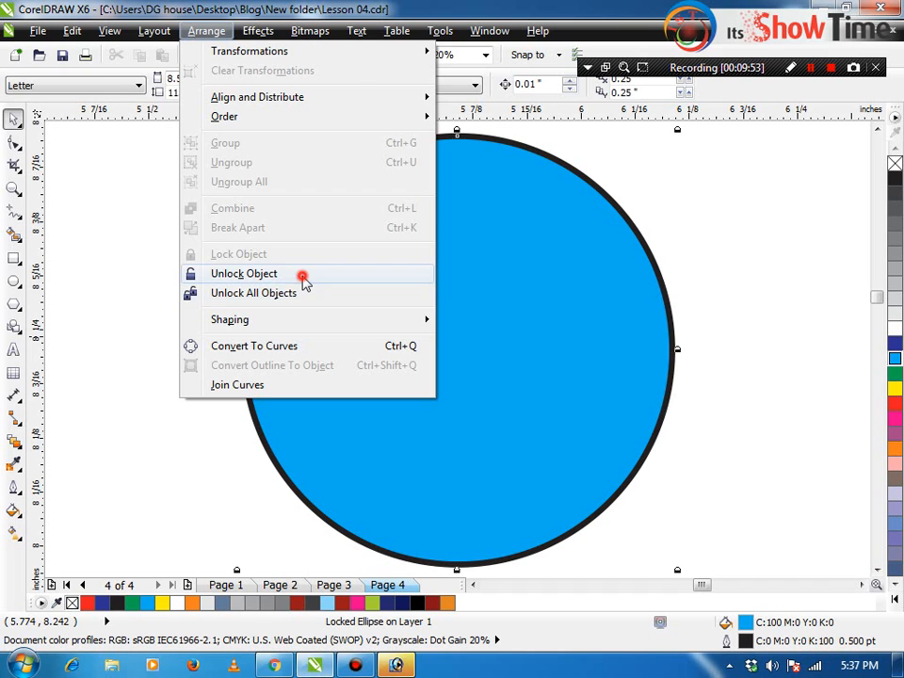
Duplicate the cyan circle about 0.3 inch to the right so the two overlap, and select both circles.
click(206, 30)
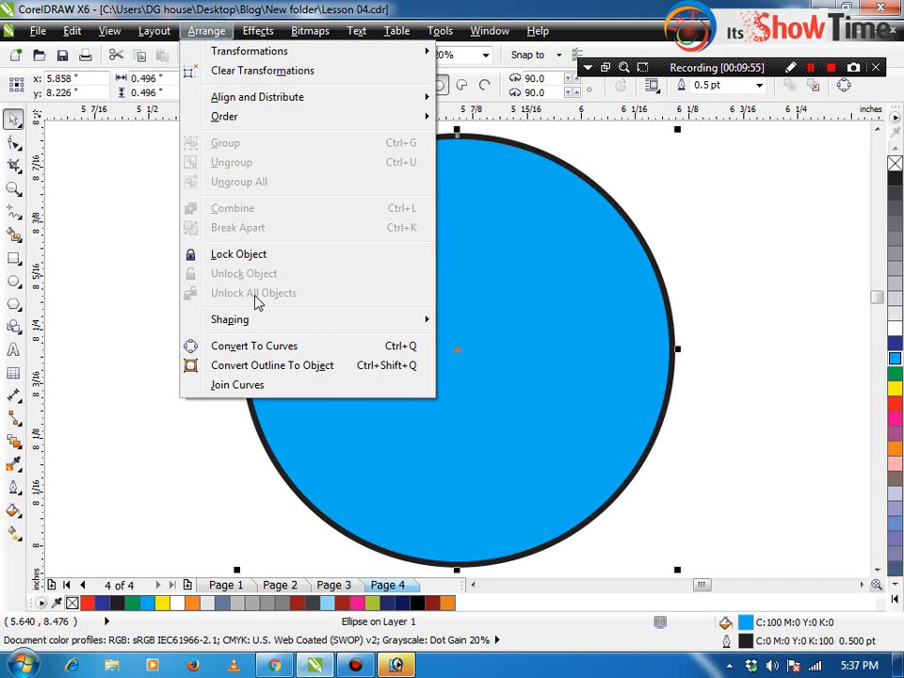
mouse_move(275, 326)
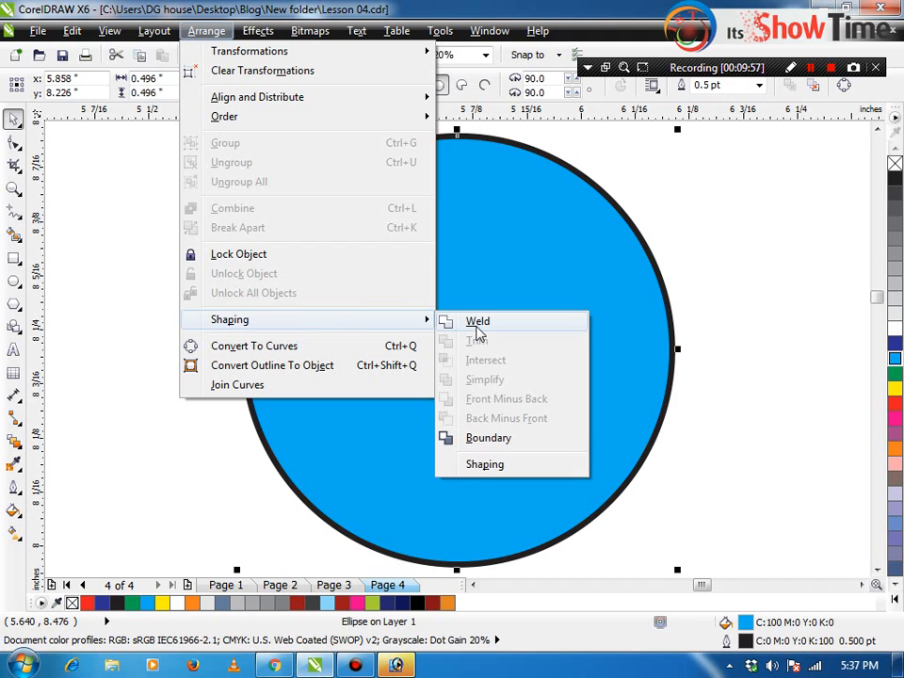
click(716, 253)
click(479, 250)
drag(327, 268, 591, 279)
shift+click(449, 234)
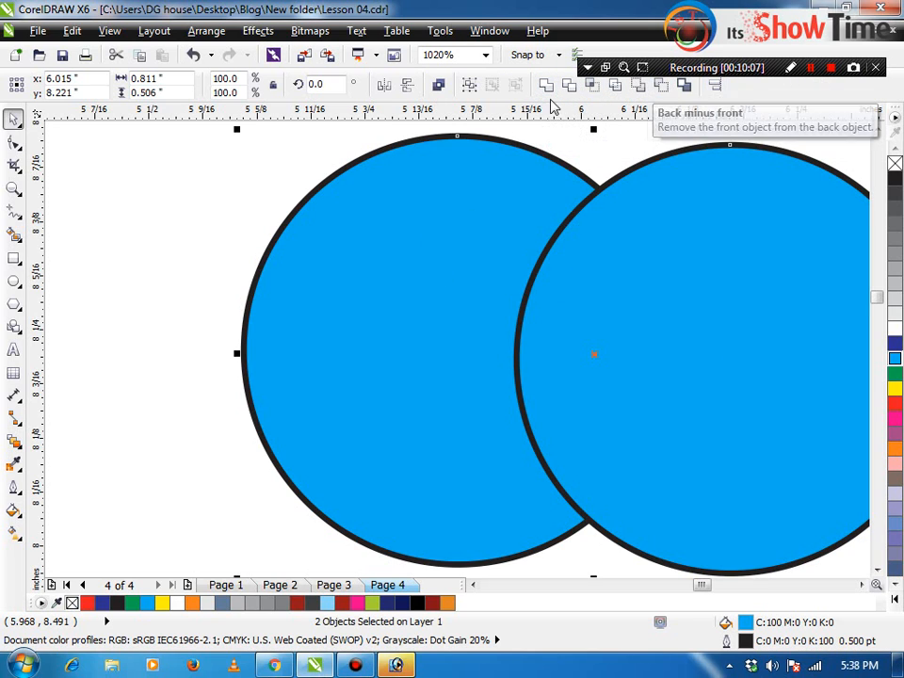
Deselect both circles and examine the Convert To Curves and Join Curves commands.
click(278, 162)
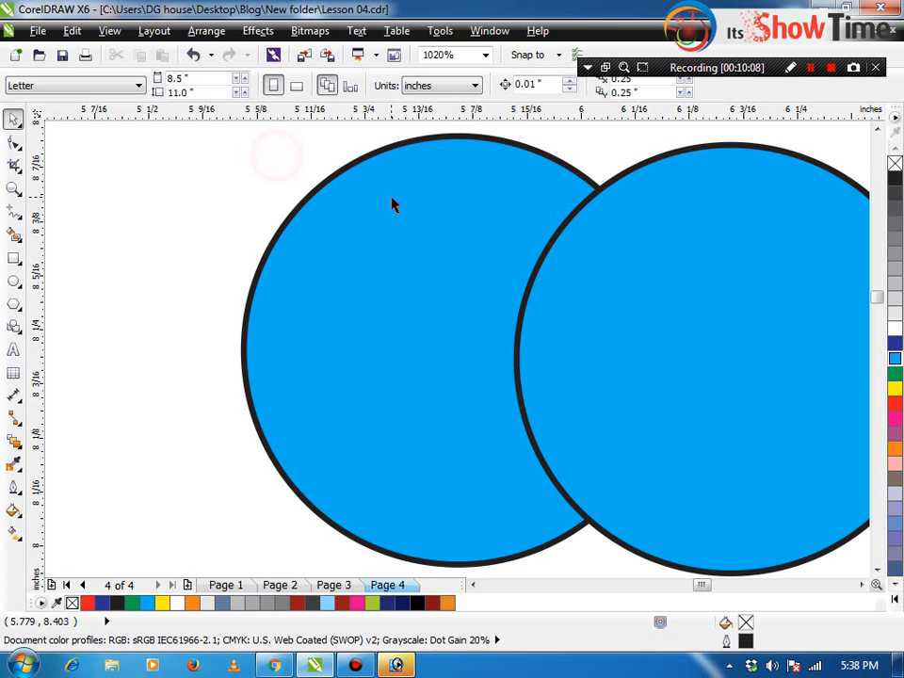
click(206, 30)
mouse_move(280, 351)
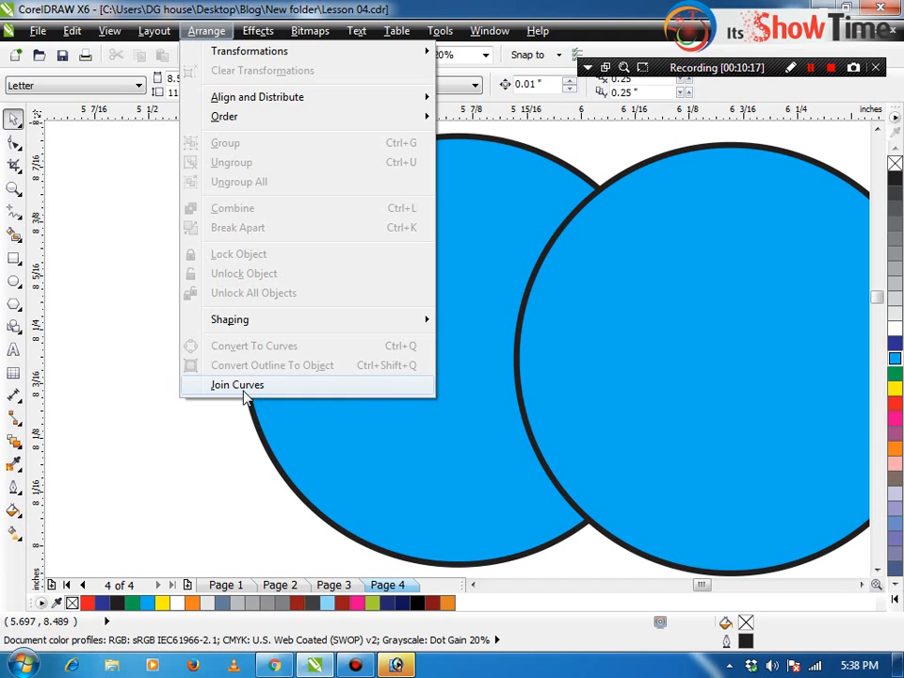
Dismiss the Arrange commands and delete the two overlapping cyan circles together with the blue sample shape beside them.
click(209, 437)
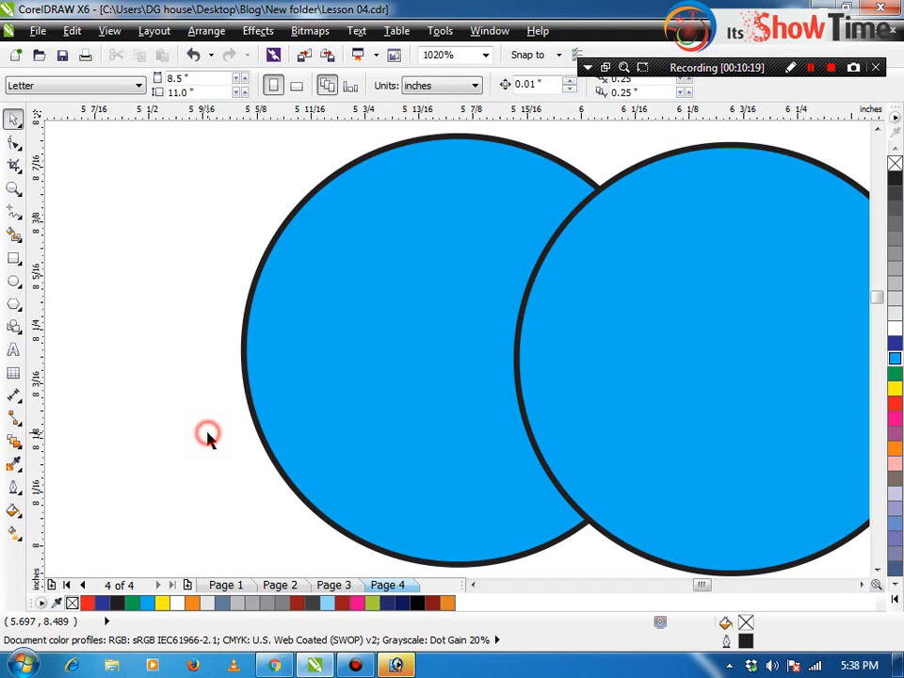
click(206, 30)
click(129, 174)
key(F4)
drag(486, 315, 723, 554)
key(Delete)
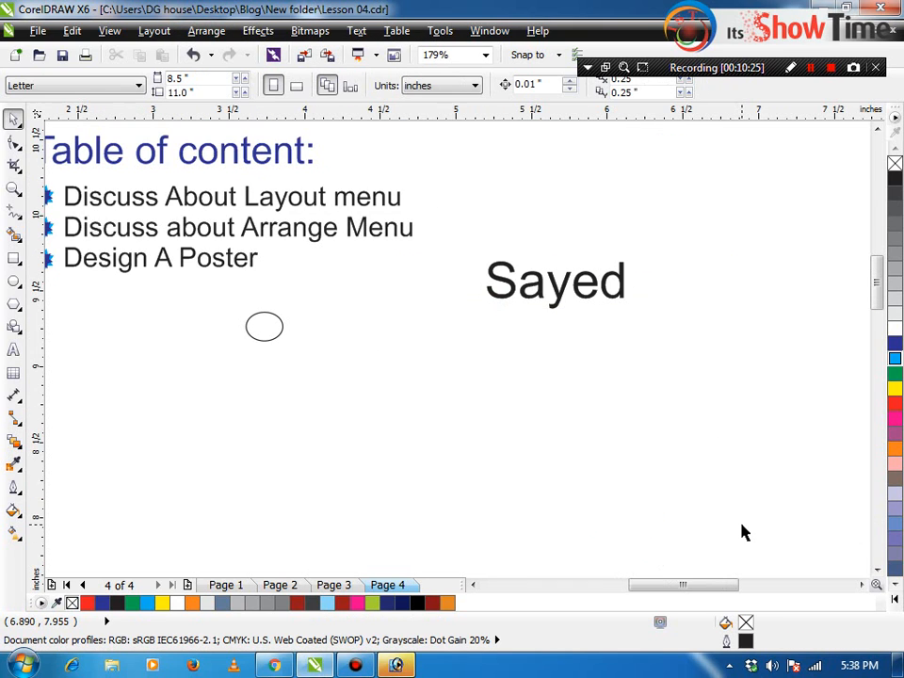
Delete the small unfilled ellipse below the table of contents and the large sample name text.
drag(701, 272, 432, 370)
drag(360, 314, 4, 466)
key(Delete)
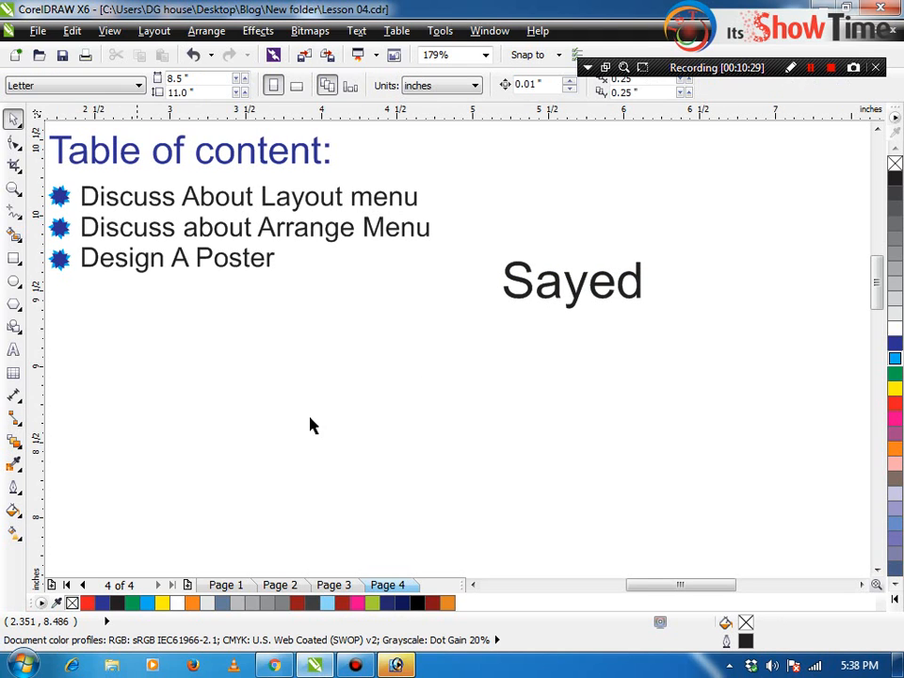
drag(486, 245, 837, 395)
key(Delete)
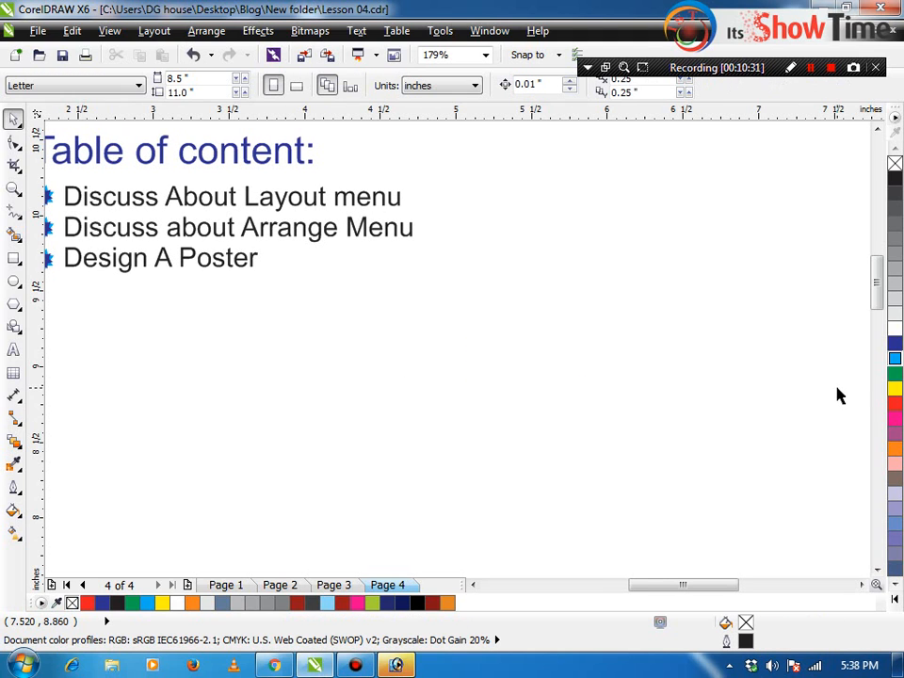
Review the Layout commands and the Arrange commands, including the Align and Distribute options.
key(F4)
click(169, 31)
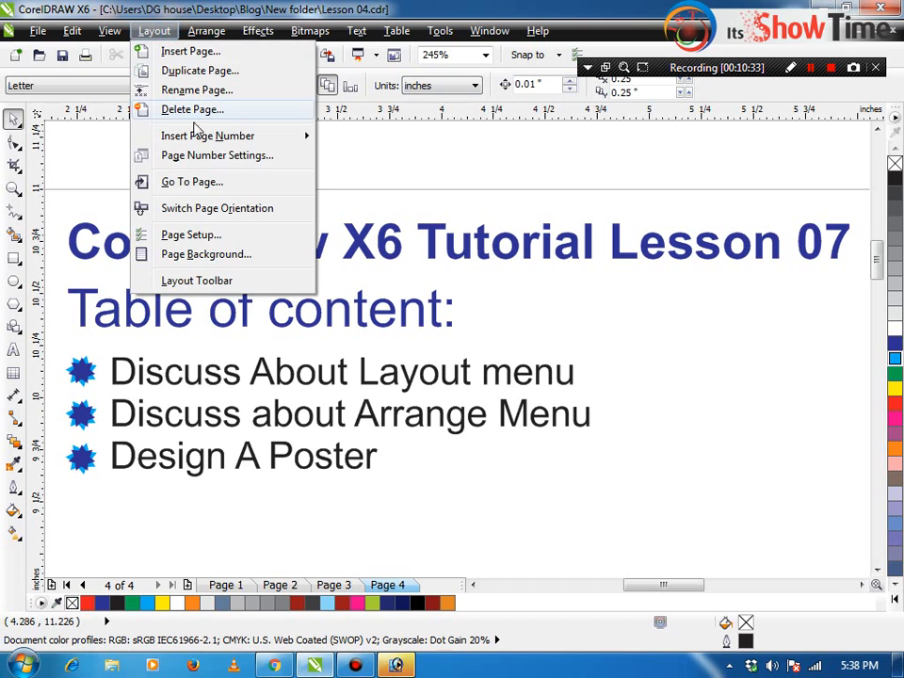
mouse_move(207, 31)
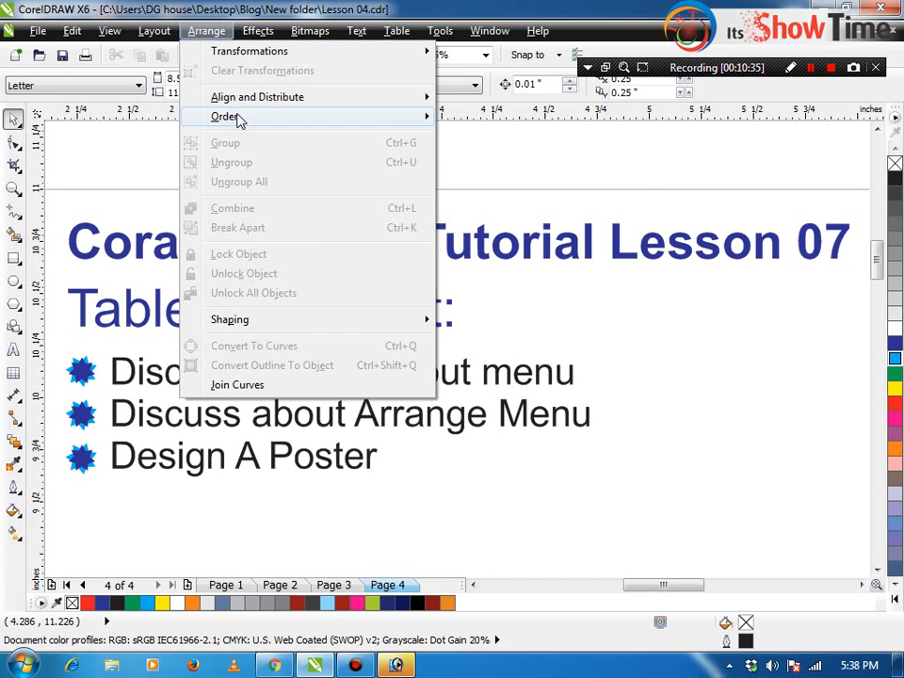
mouse_move(238, 121)
mouse_move(343, 102)
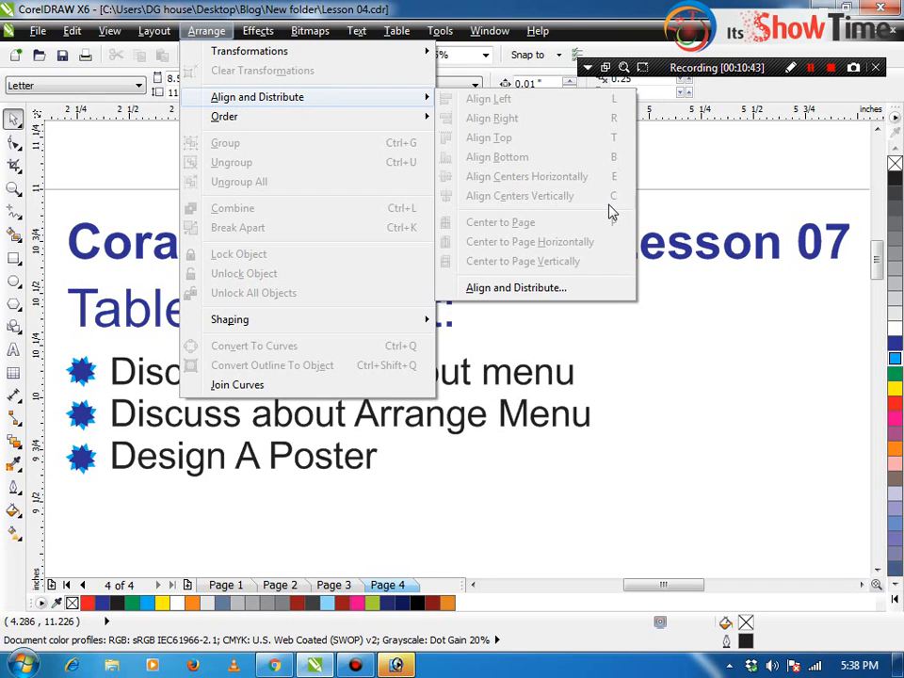
click(645, 421)
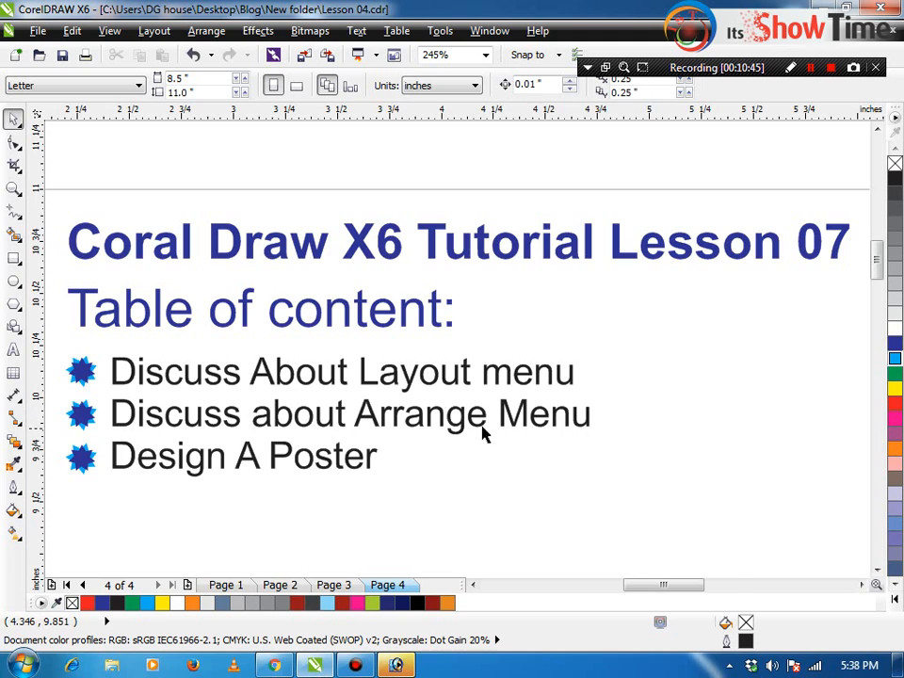
Draw a rectangle about 1.75 by 2.83 inches on the empty page area below the table of contents.
scroll(478, 429, down, 3)
drag(875, 252, 851, 337)
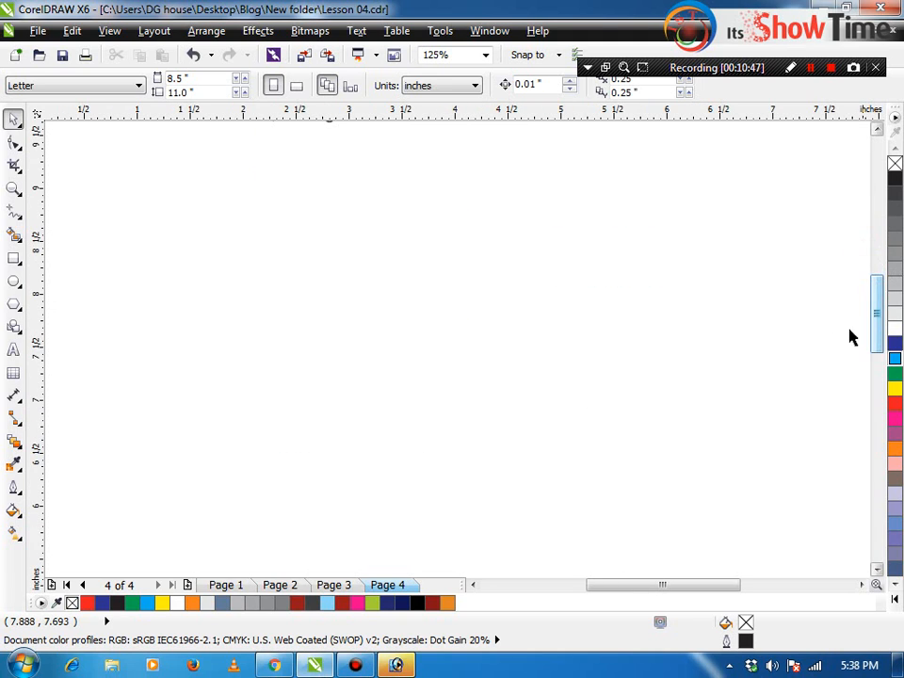
scroll(584, 343, down, 2)
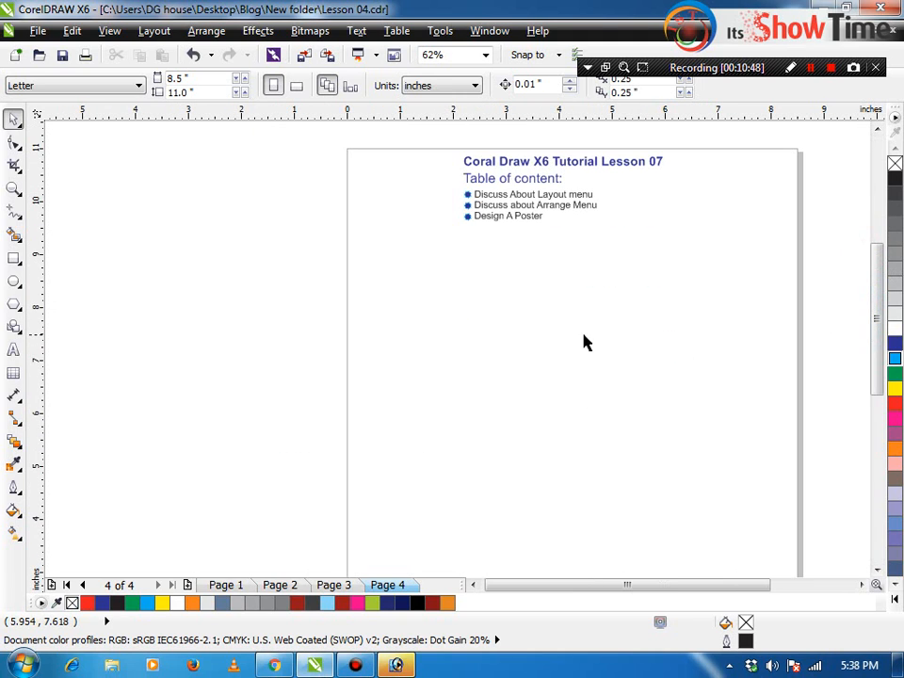
click(14, 258)
drag(447, 263, 541, 415)
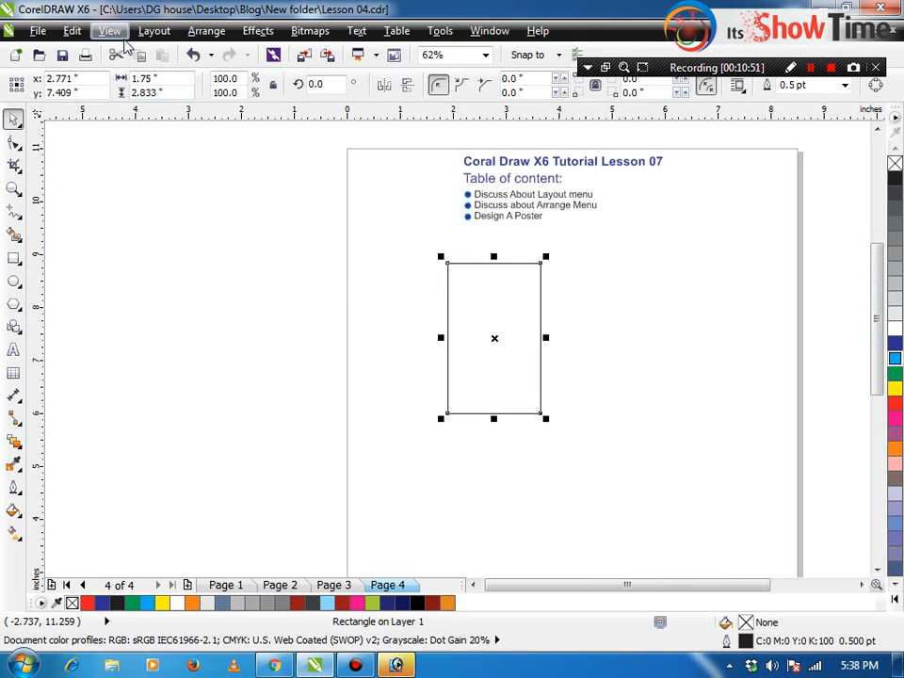
Set the rectangle's size to 2.5 by 5 inches and move it to about X 4.59, Y 6.19 inches.
click(160, 78)
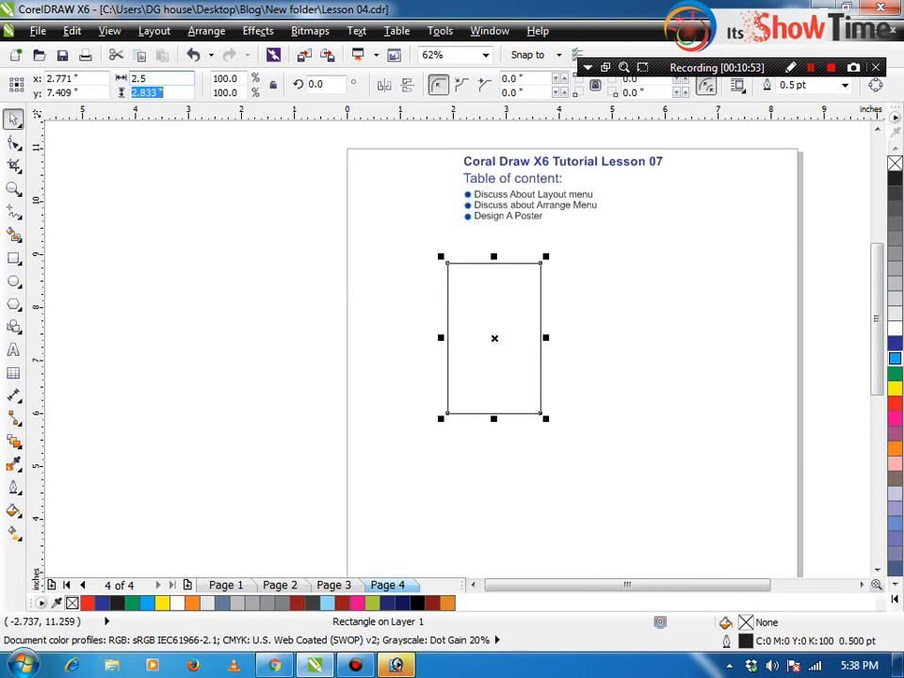
text(5)
key(Return)
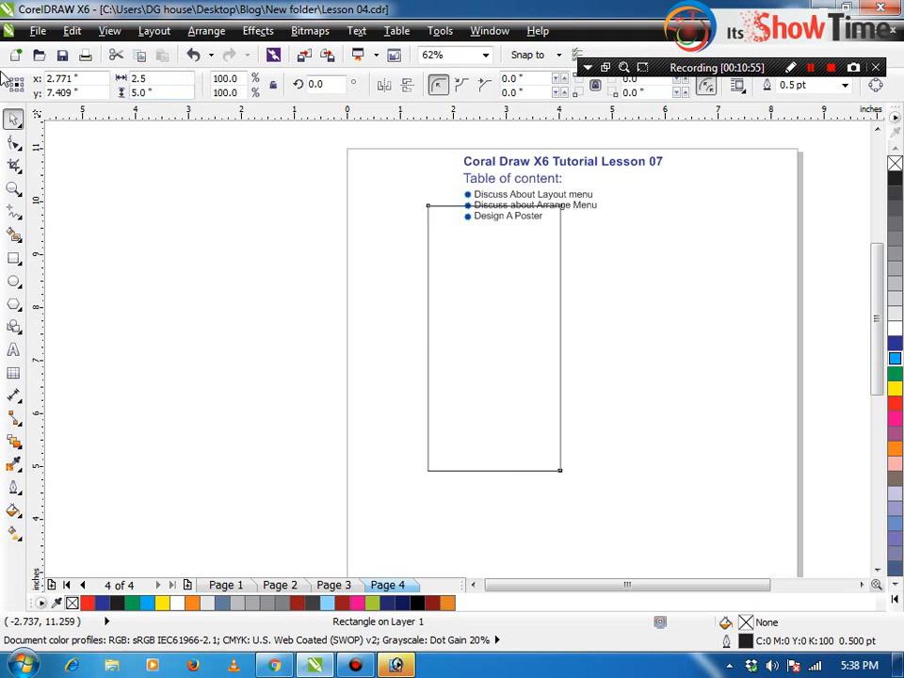
drag(510, 348, 601, 395)
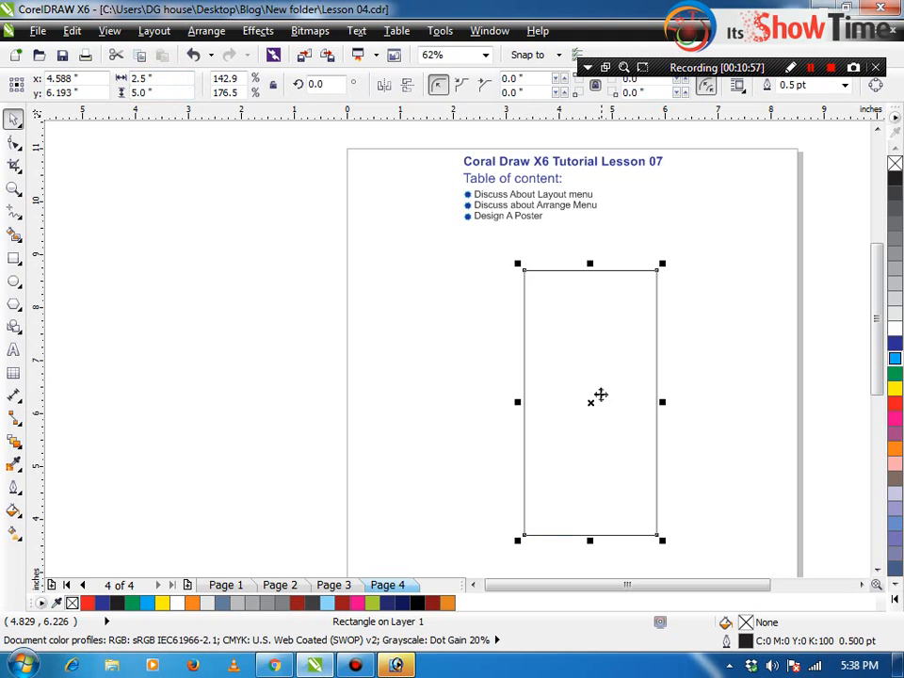
click(690, 292)
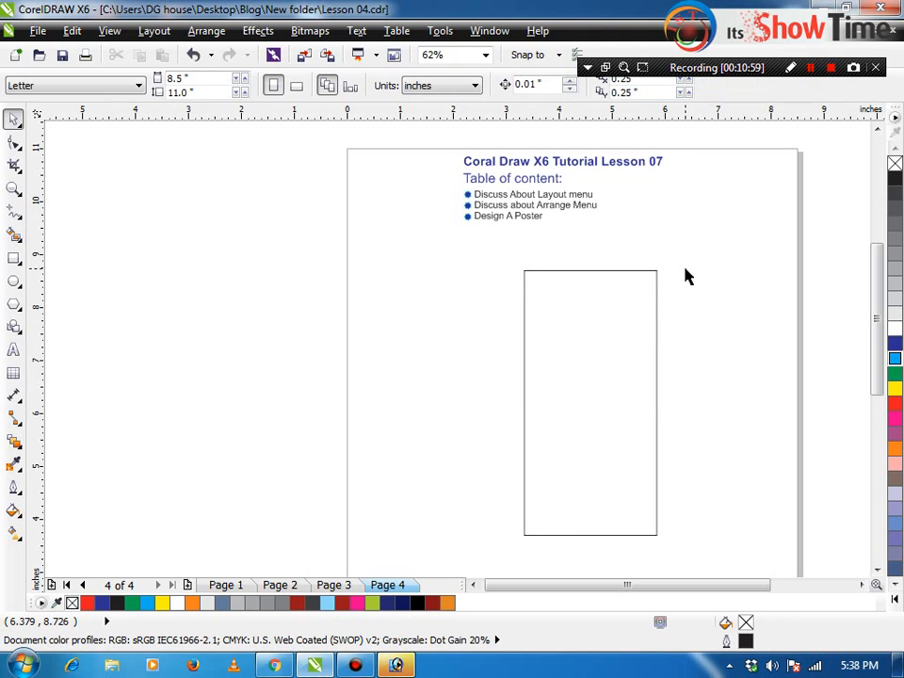
key(F2)
click(693, 274)
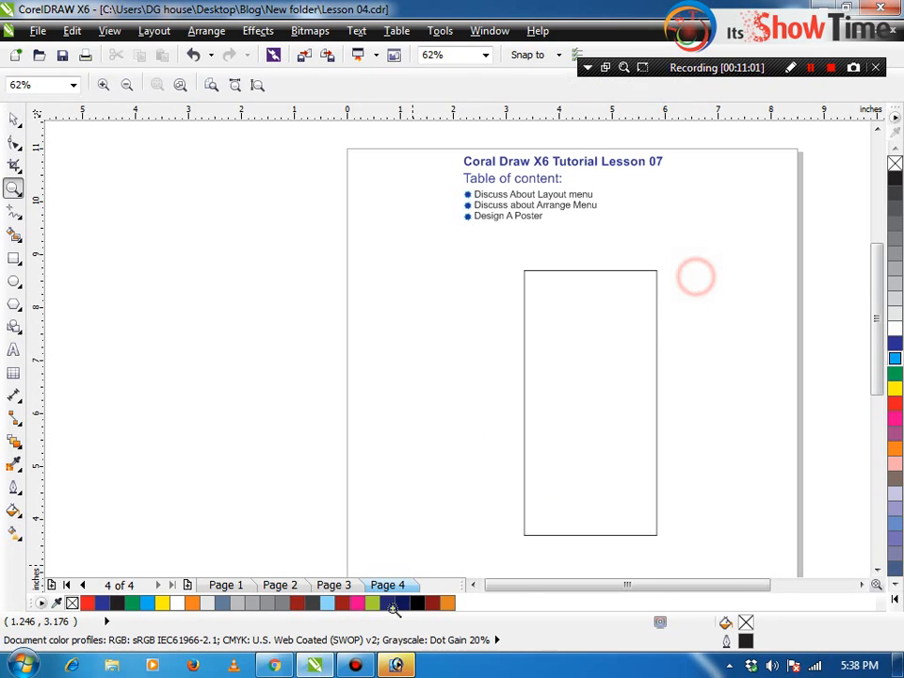
click(534, 368)
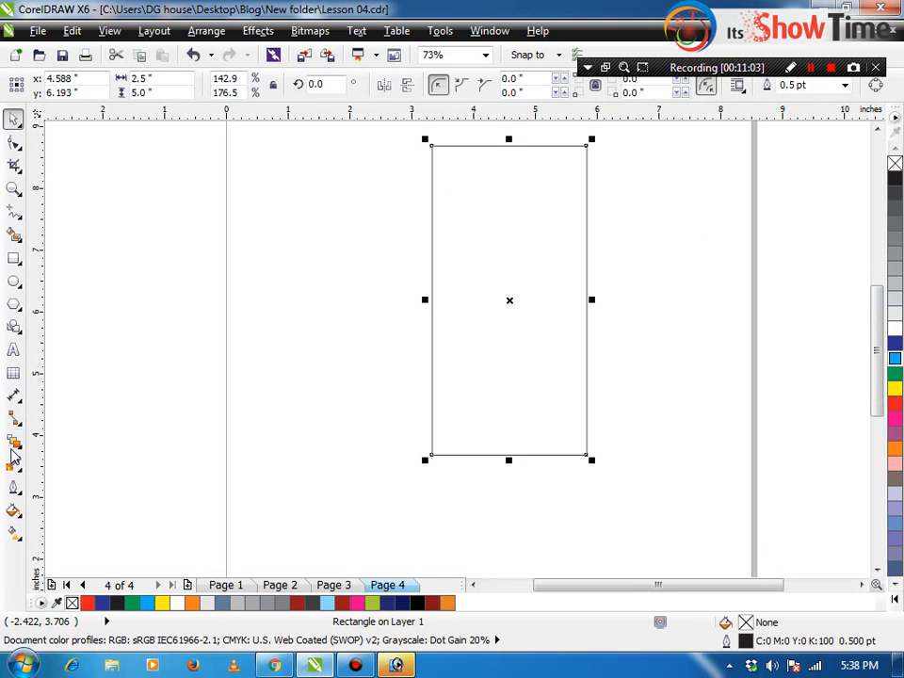
click(292, 242)
click(398, 665)
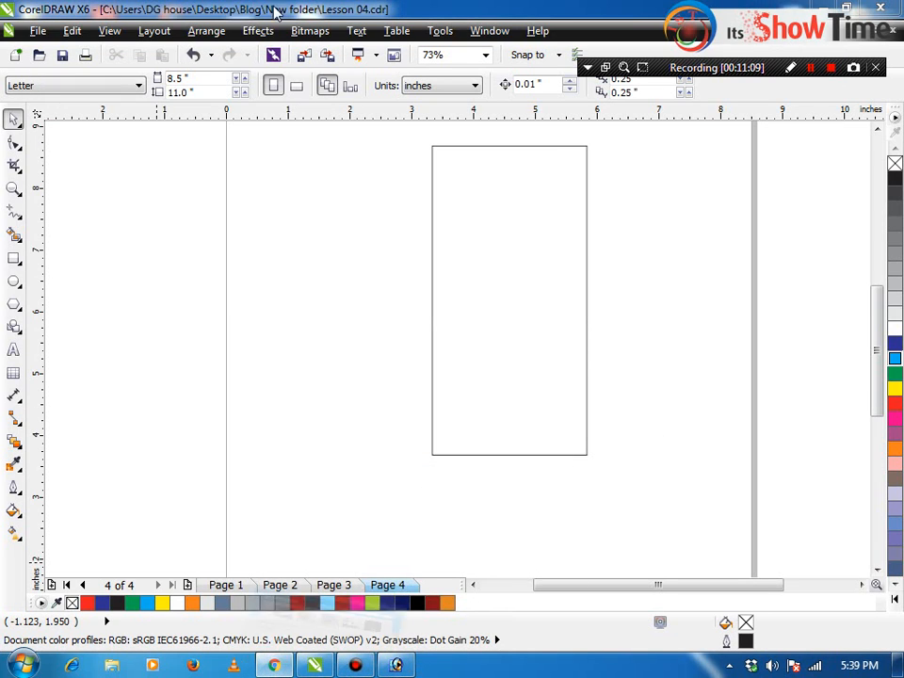
Switch to Chrome, search Google Images for "background" in a new tab and browse the pictures.
click(274, 666)
key(ctrl+t)
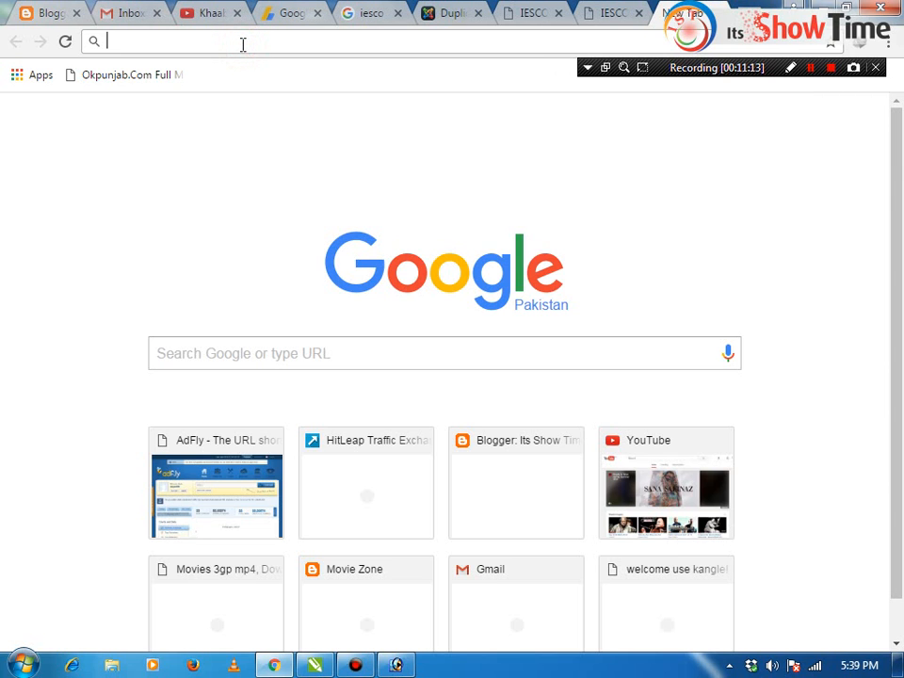
text(backgroud)
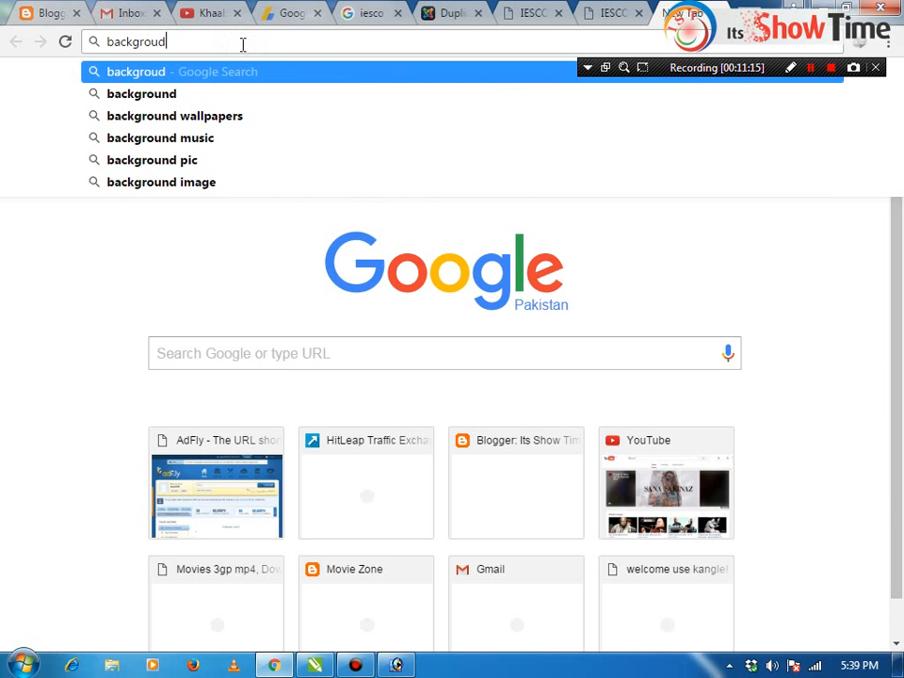
key(BackSpace)
text(nd)
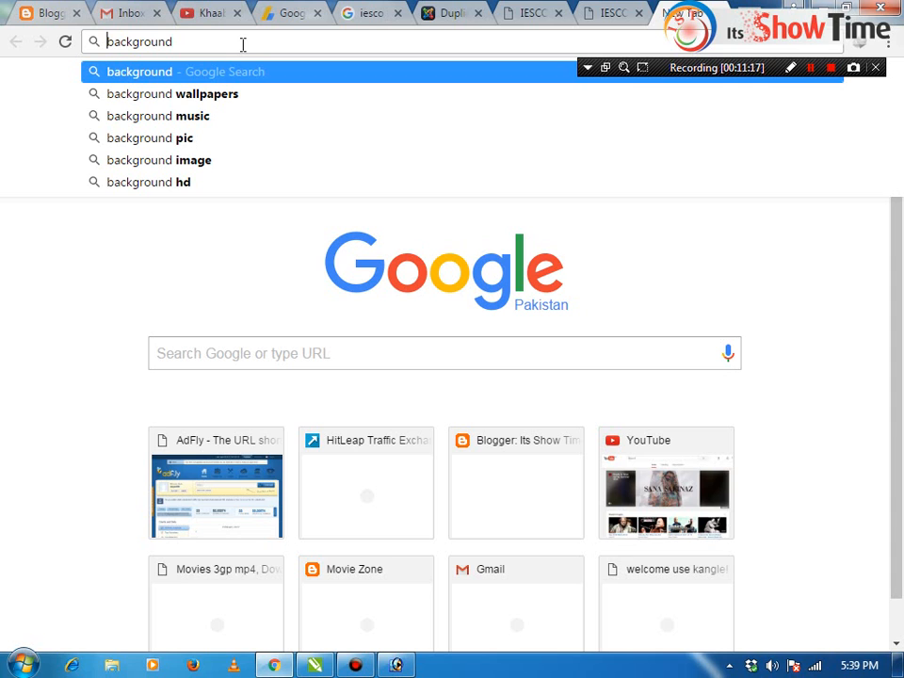
key(Return)
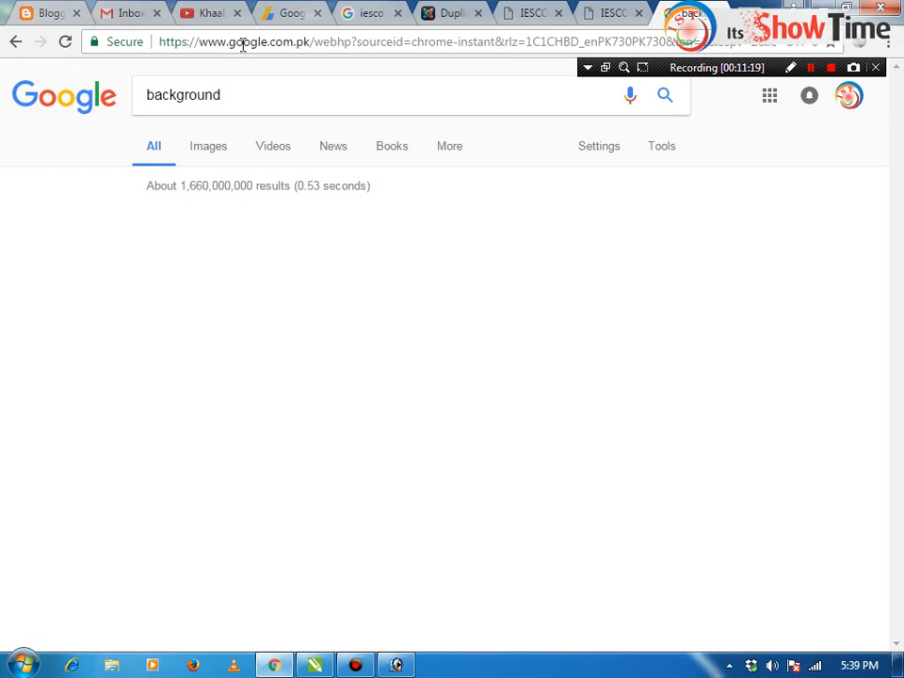
click(201, 150)
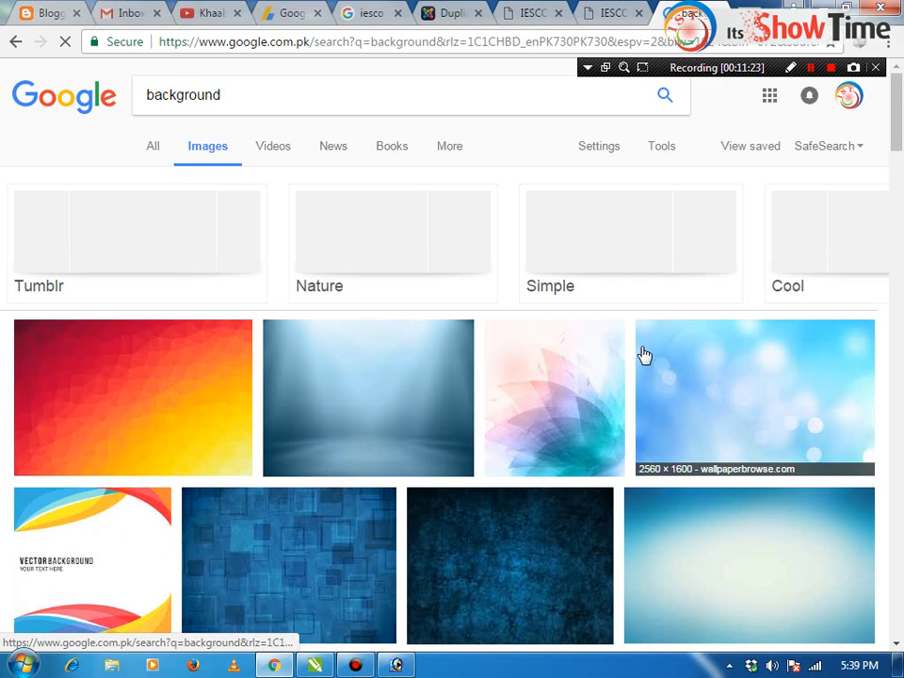
scroll(644, 355, down, 8)
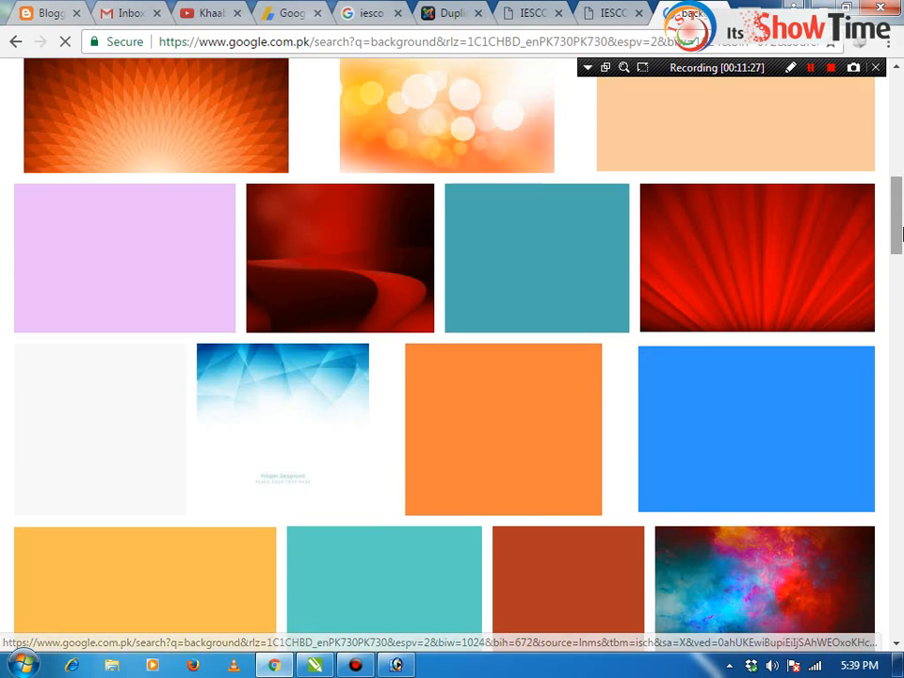
drag(899, 224, 899, 113)
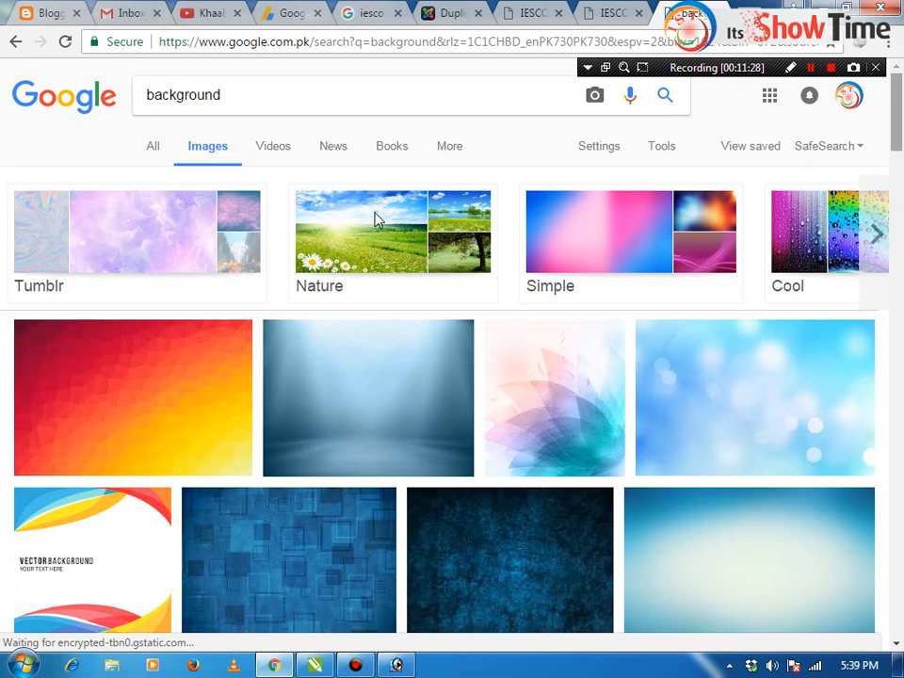
Replace the image search query with the suggested search "dark background".
double_click(281, 96)
text(draj)
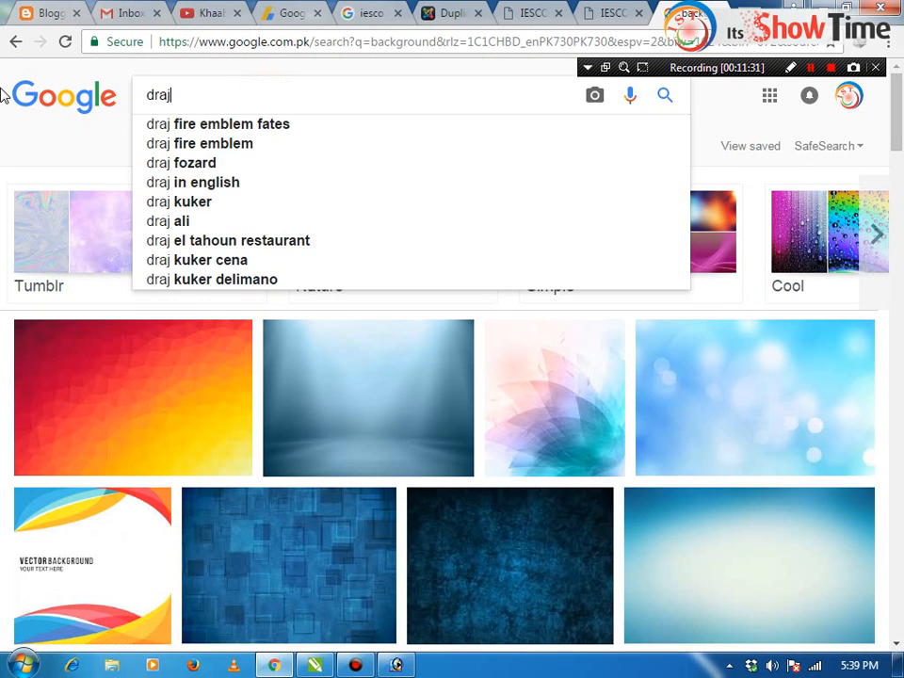
key(BackSpace)
text(k )
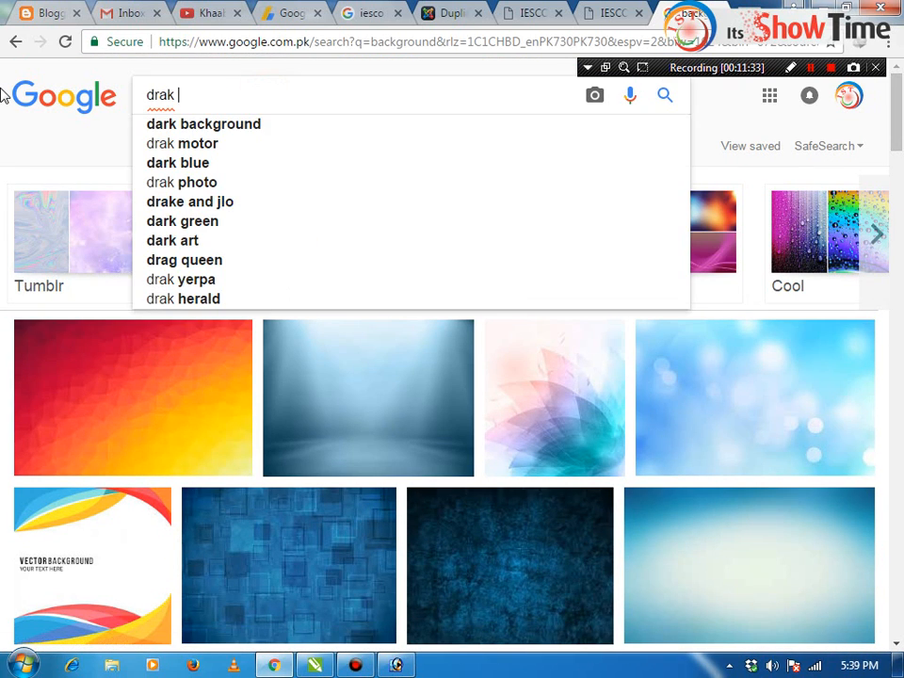
text(back)
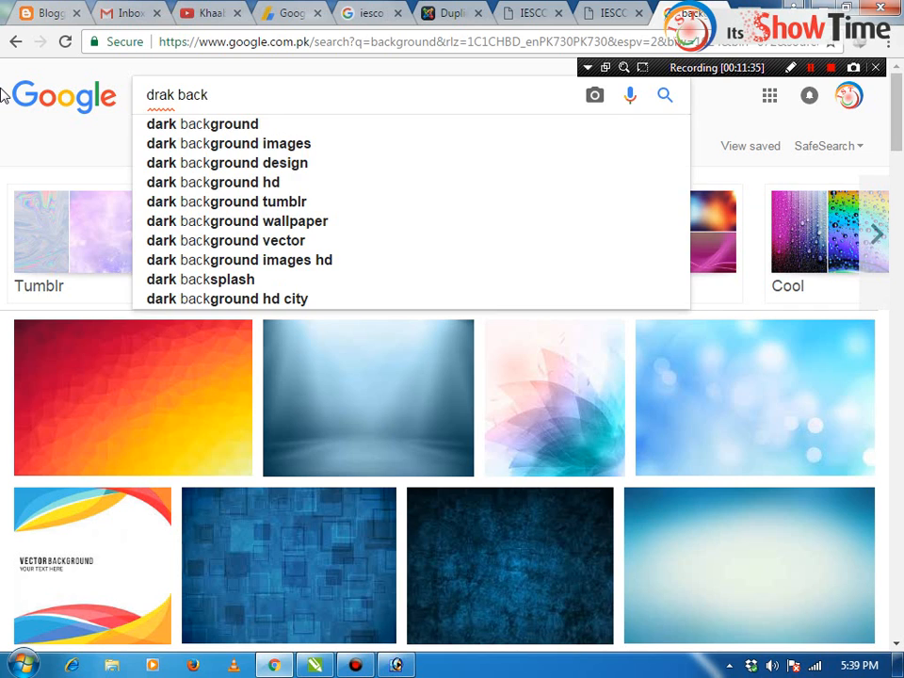
key(Down)
key(Return)
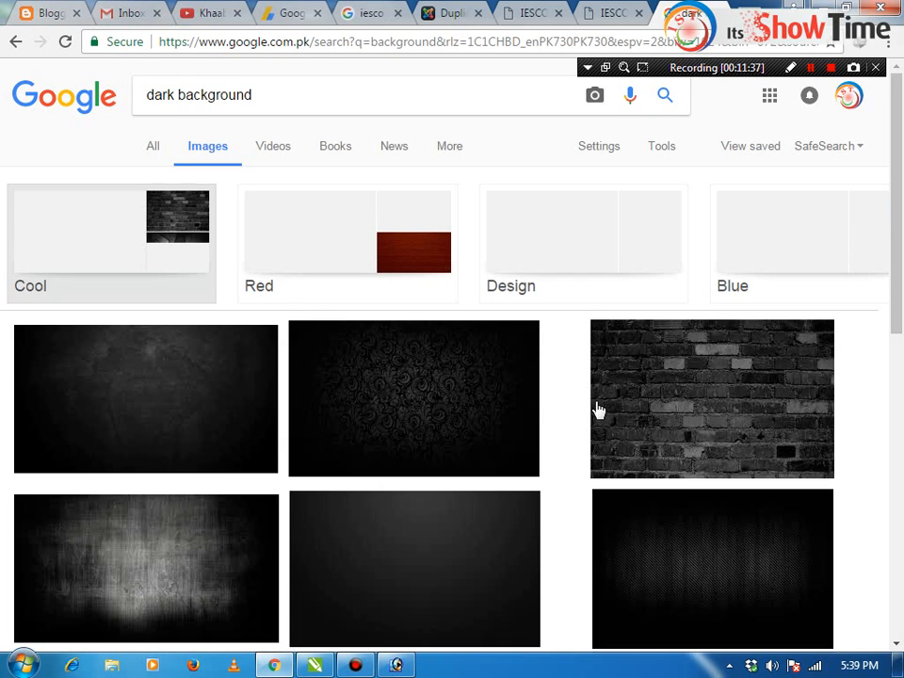
Preview the black floral-patterned 1920 × 1200 wallpaper from wallpaper-gallery.net and open its full-size image.
scroll(565, 386, down, 2)
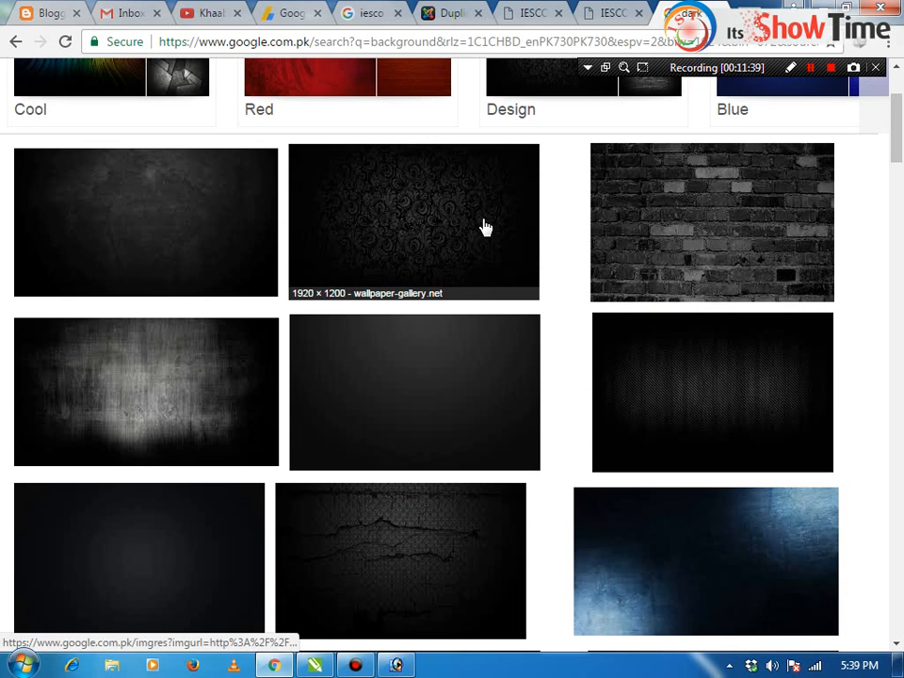
click(405, 242)
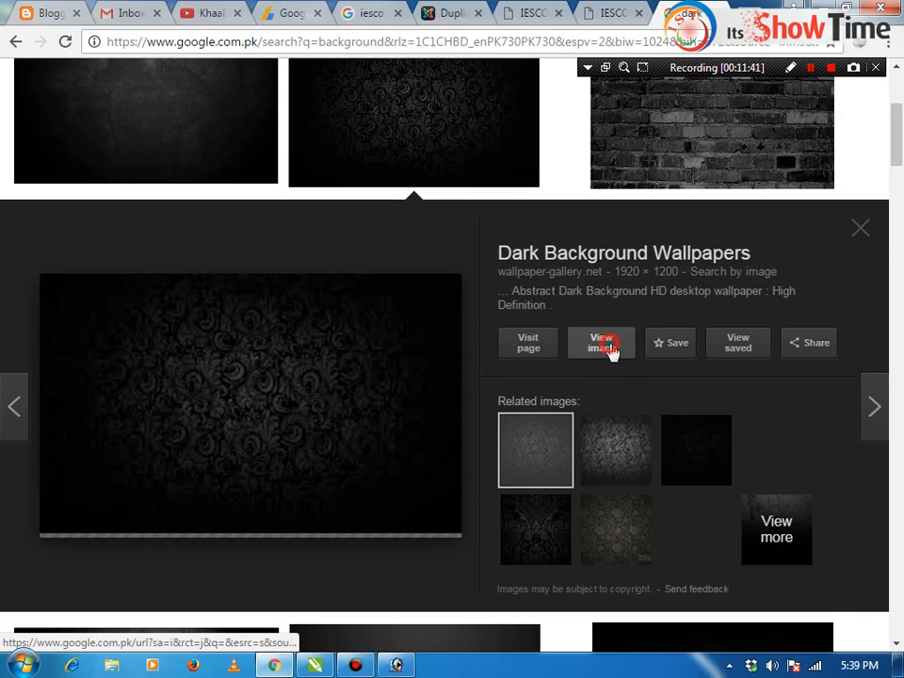
click(608, 348)
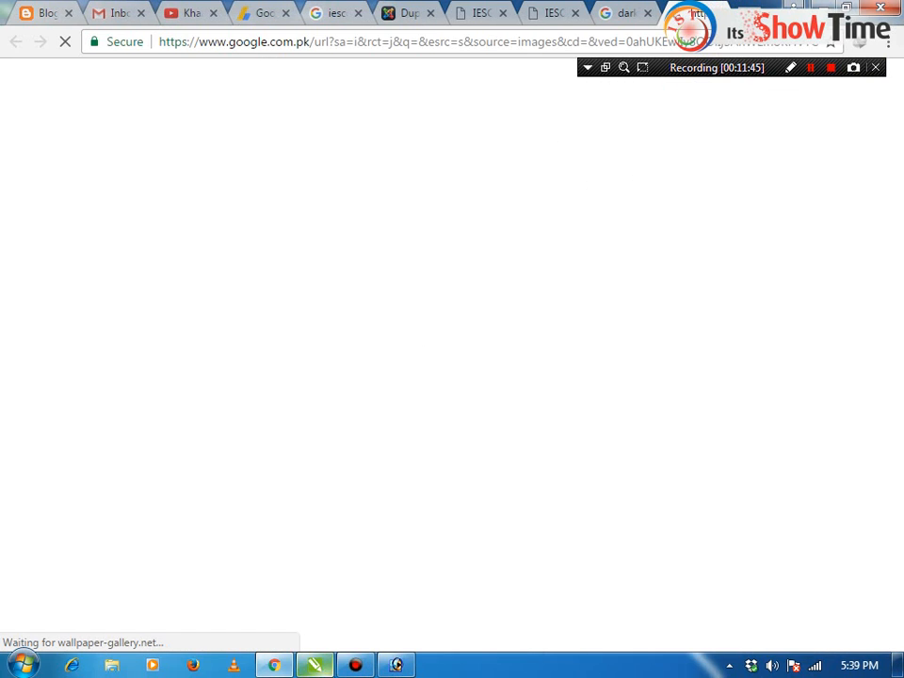
Return to the Google Images results and replace the search query with "resident evil".
click(614, 7)
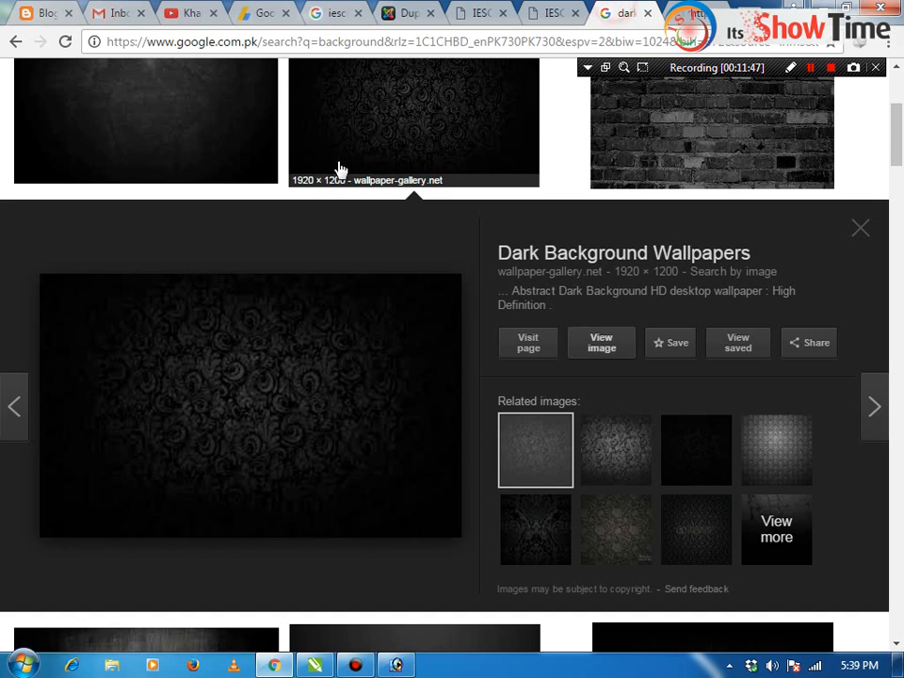
scroll(330, 169, up, 4)
triple_click(327, 95)
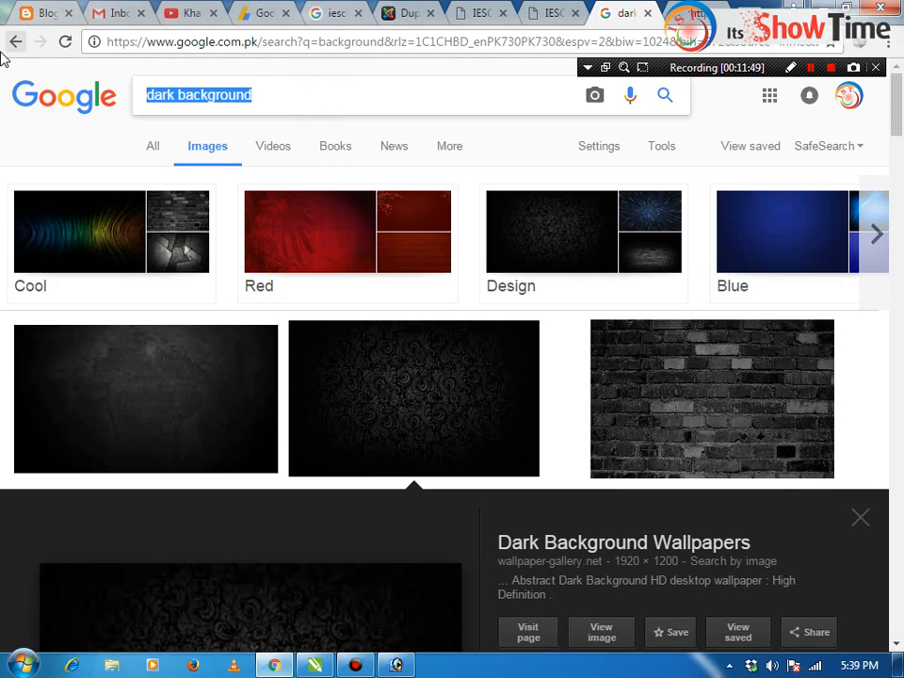
text(resident)
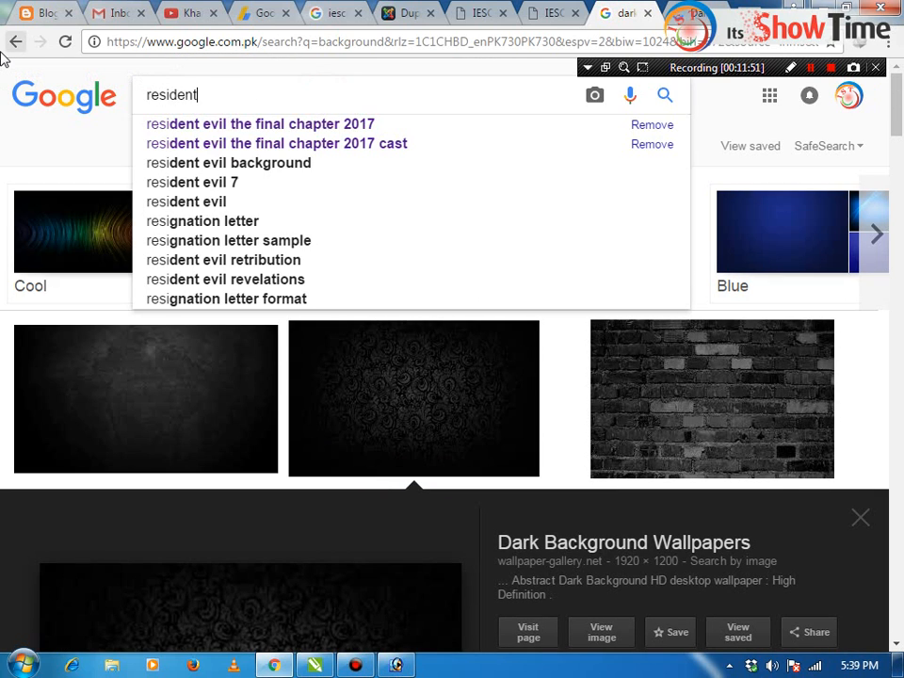
text( evil)
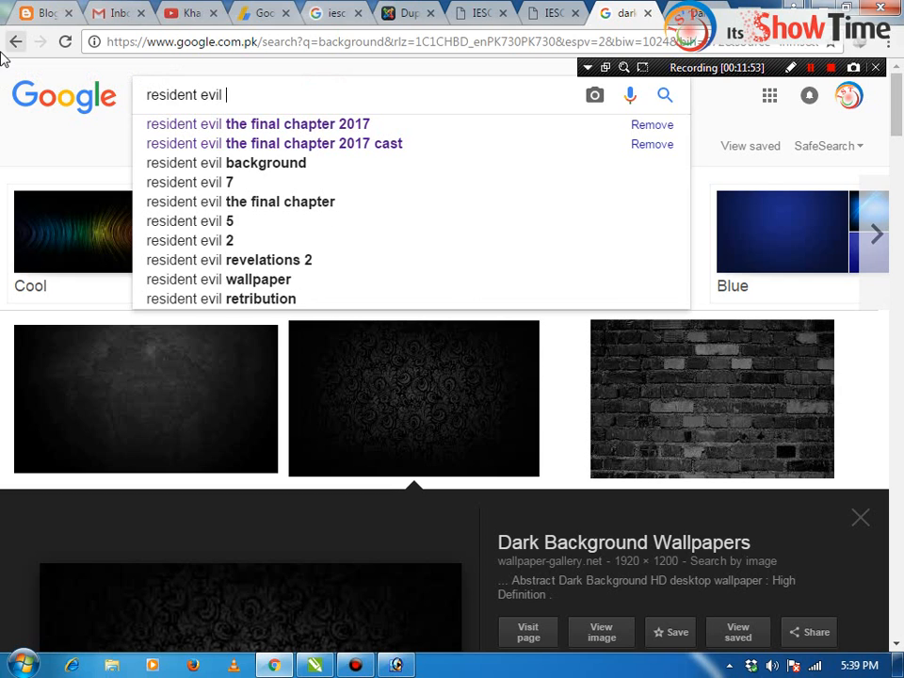
key(Return)
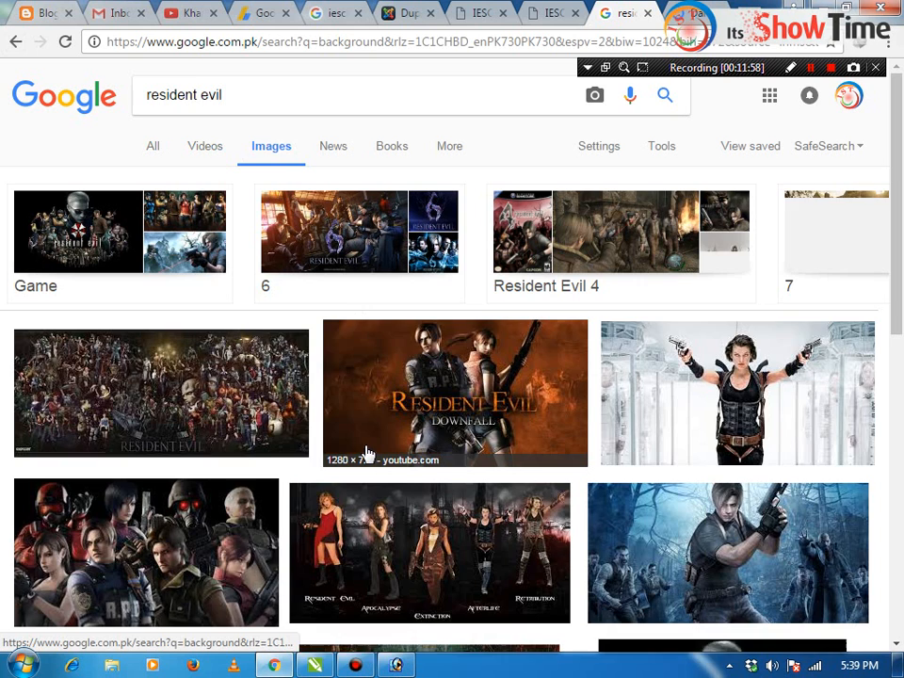
Preview the 640 × 337 ComingSoon.net picture of the woman aiming two pistols, open its full-size image and return to the results.
click(659, 433)
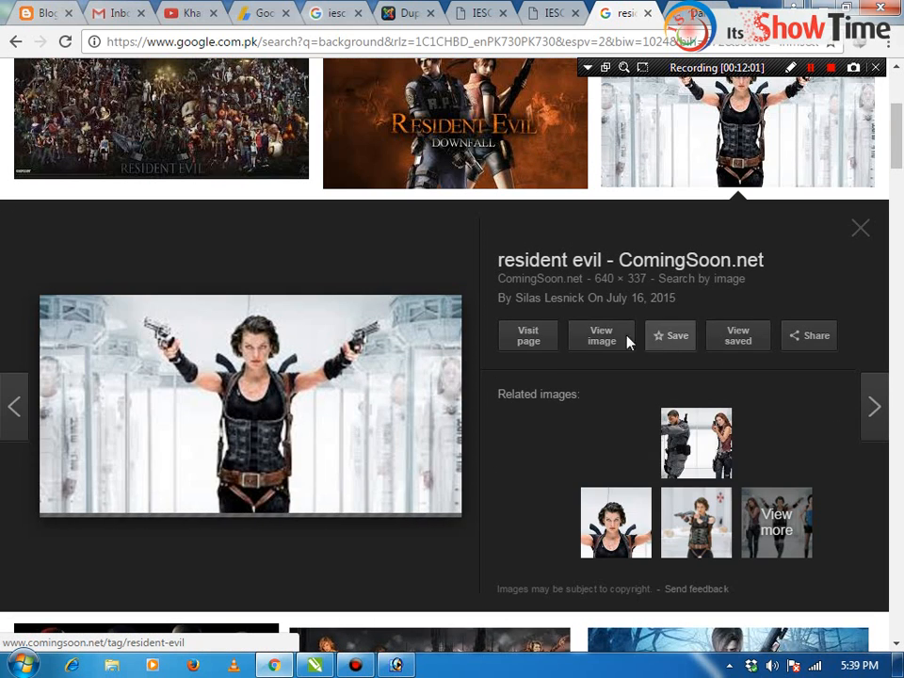
click(616, 335)
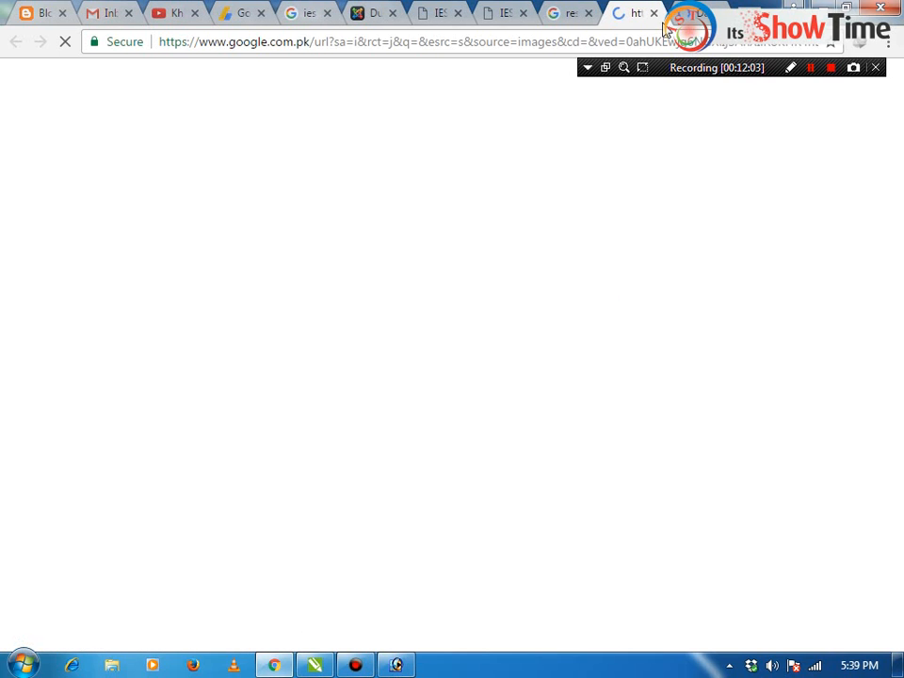
click(569, 14)
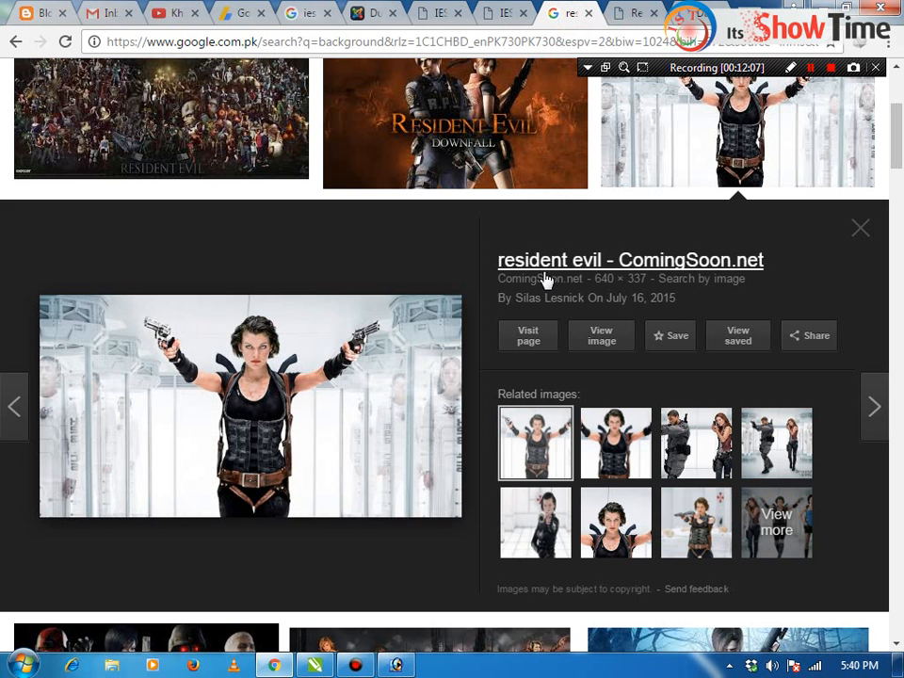
Browse the results, preview the blue 1600 × 1000 ComingSoon.net picture of the man with a pistol and open its full-size image.
scroll(468, 276, up, 3)
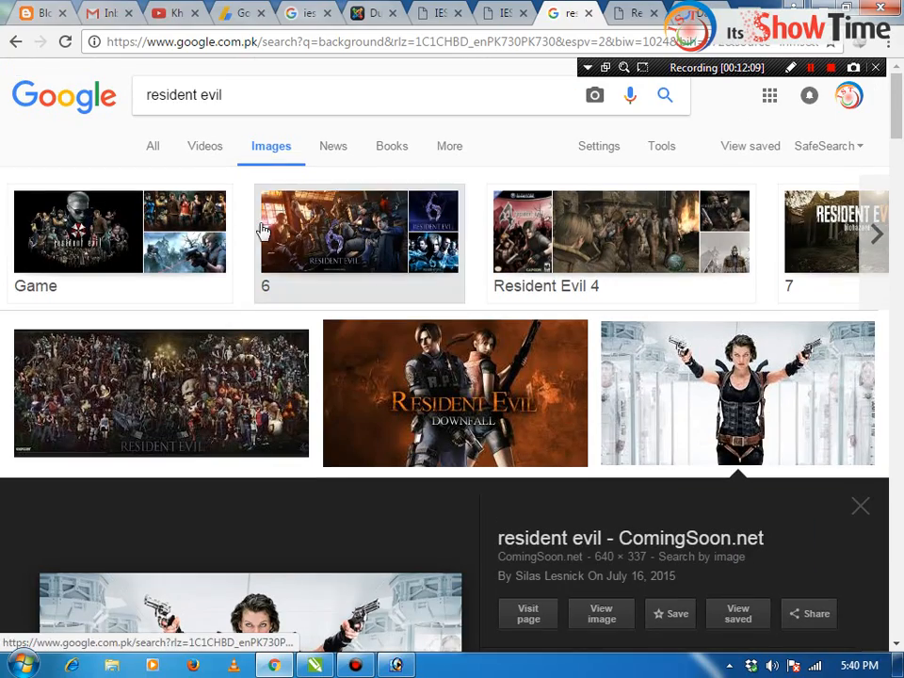
scroll(438, 357, down, 4)
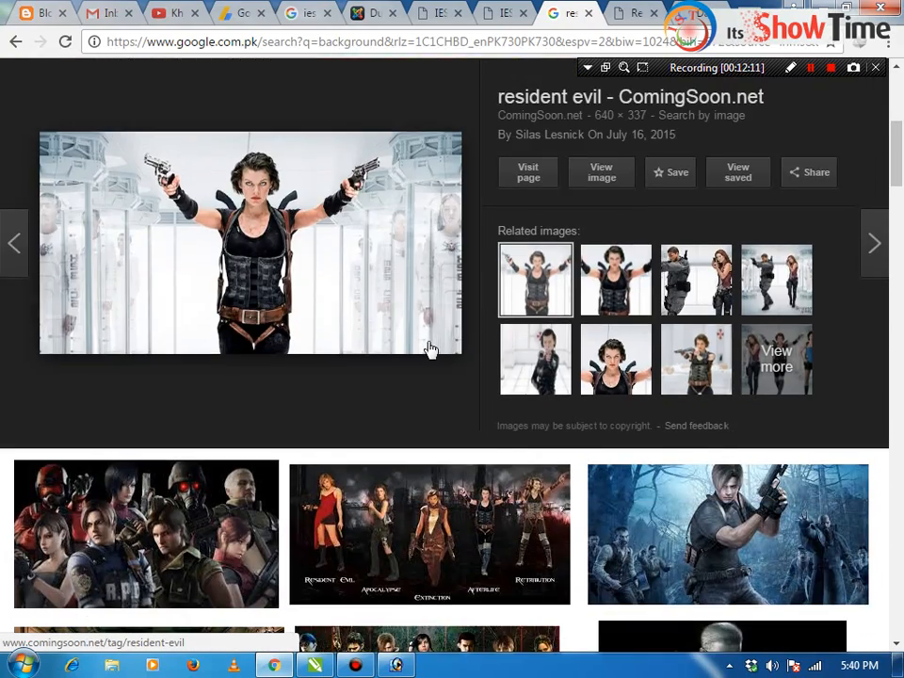
scroll(430, 349, down, 4)
click(457, 499)
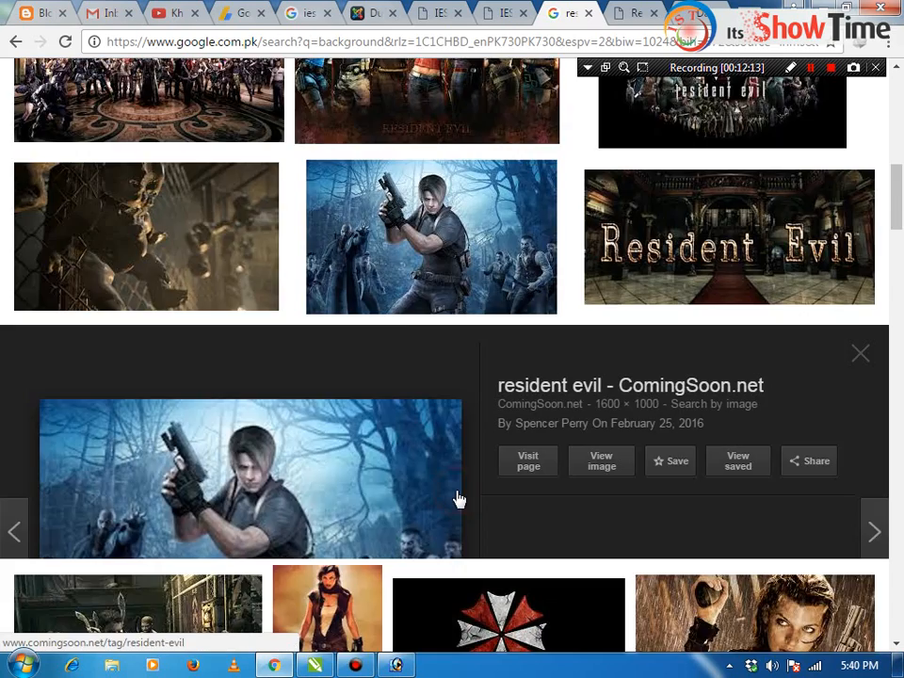
scroll(571, 312, down, 4)
scroll(412, 218, up, 4)
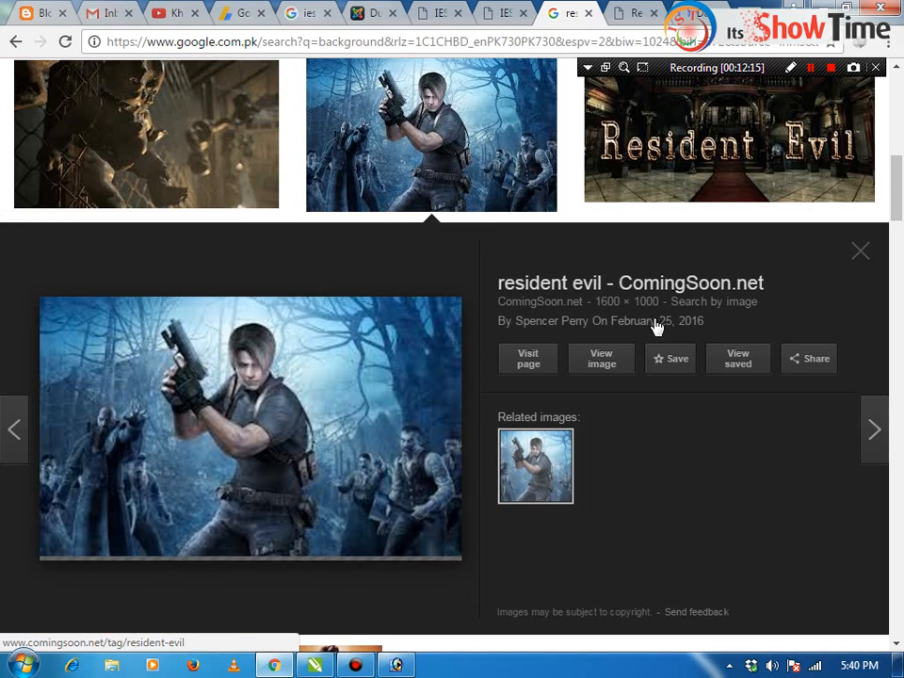
click(608, 363)
Close the tab of the two-pistol picture and open the full-size floral wallpaper from its wallpaper-gallery.net page.
click(634, 25)
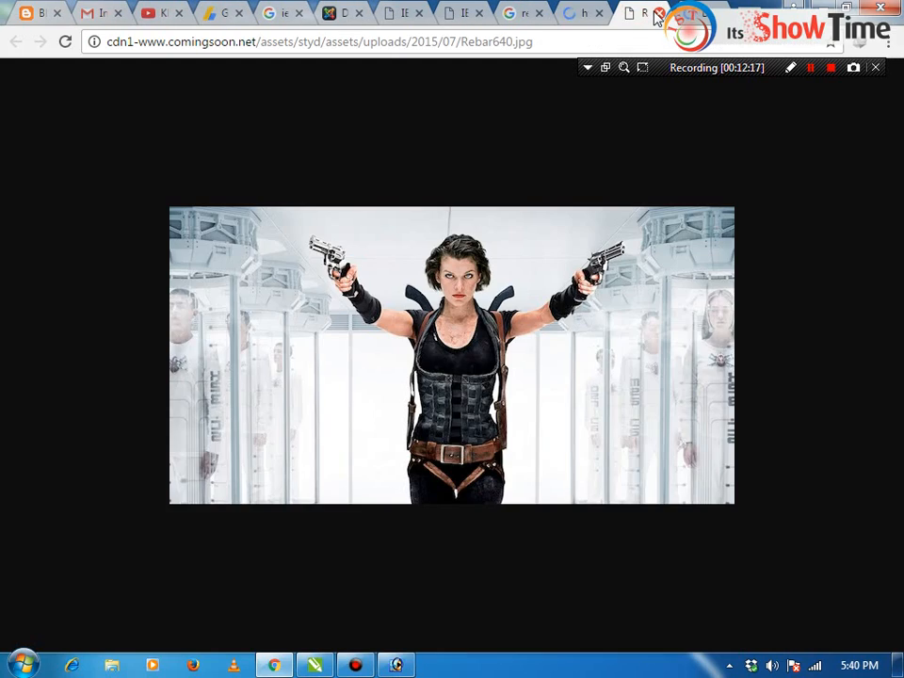
click(656, 17)
click(598, 14)
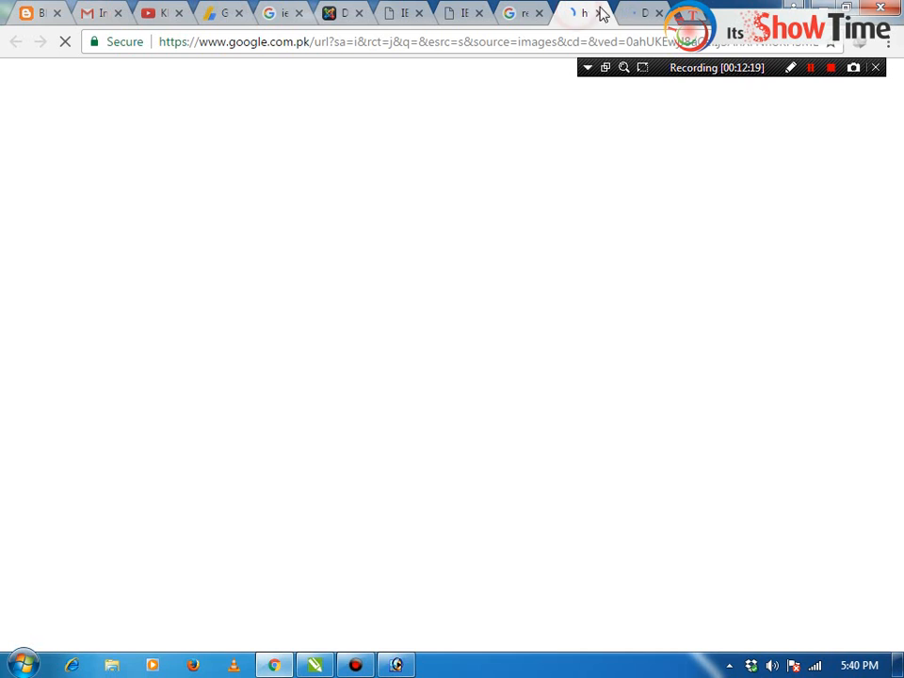
click(279, 521)
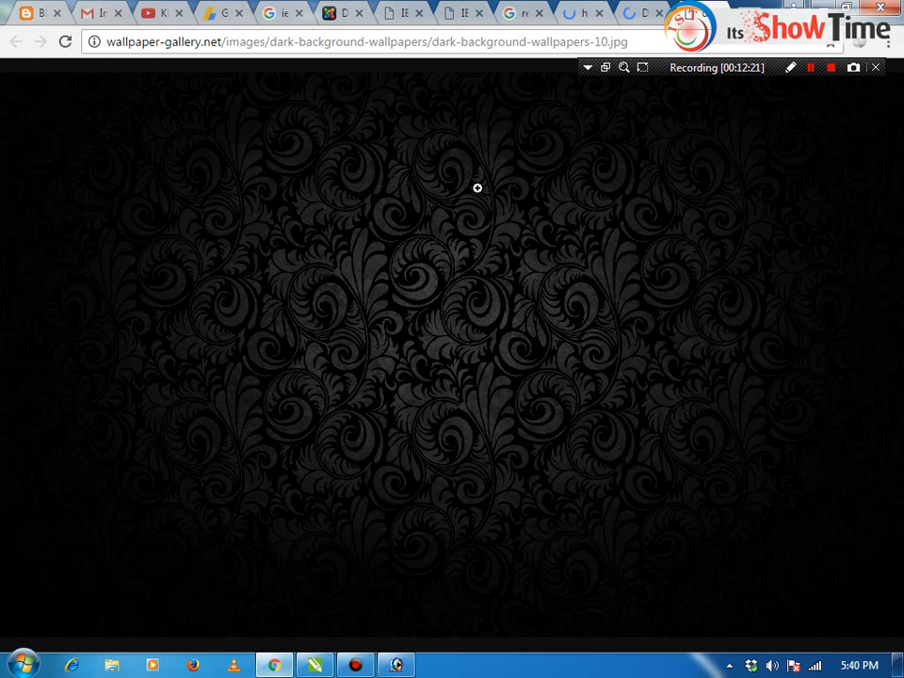
Save the floral wallpaper as dark-background-wallpapers-10.jpg in the Movies Poster folder and close both wallpaper-gallery.net tabs.
right_click(442, 225)
click(500, 259)
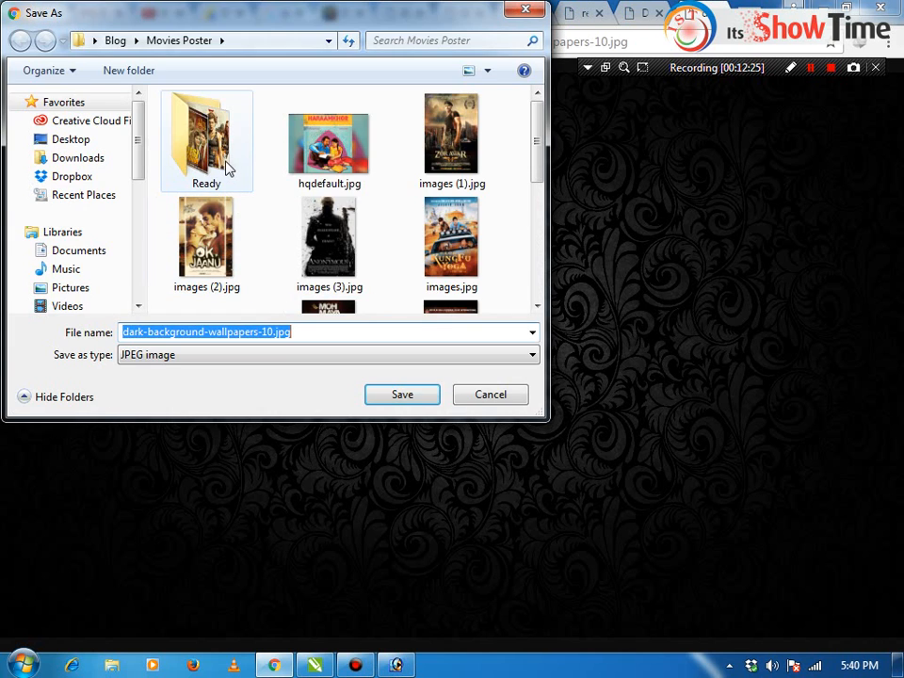
click(378, 394)
key(ctrl+w)
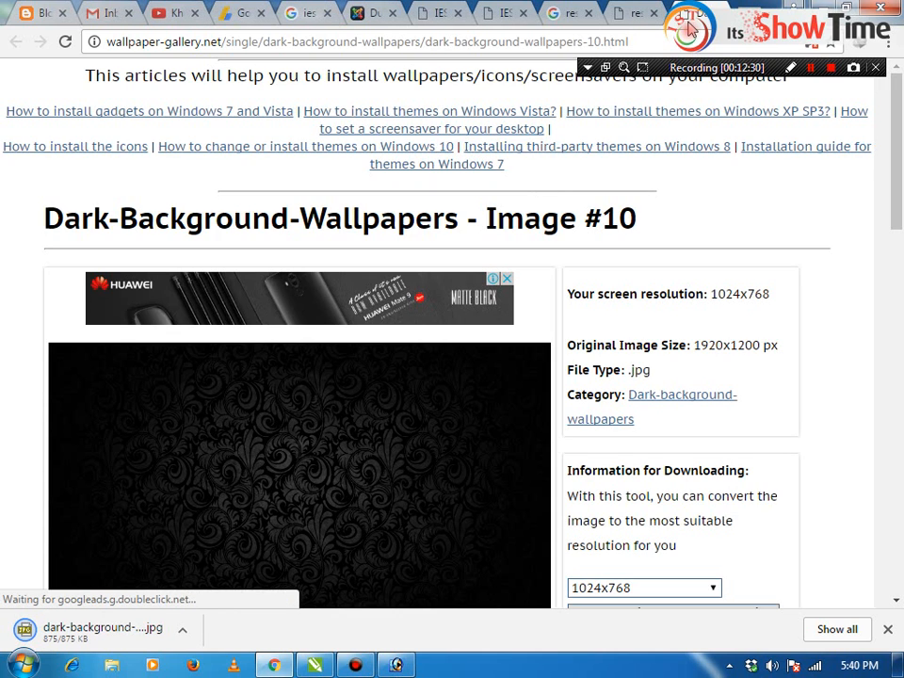
key(ctrl+w)
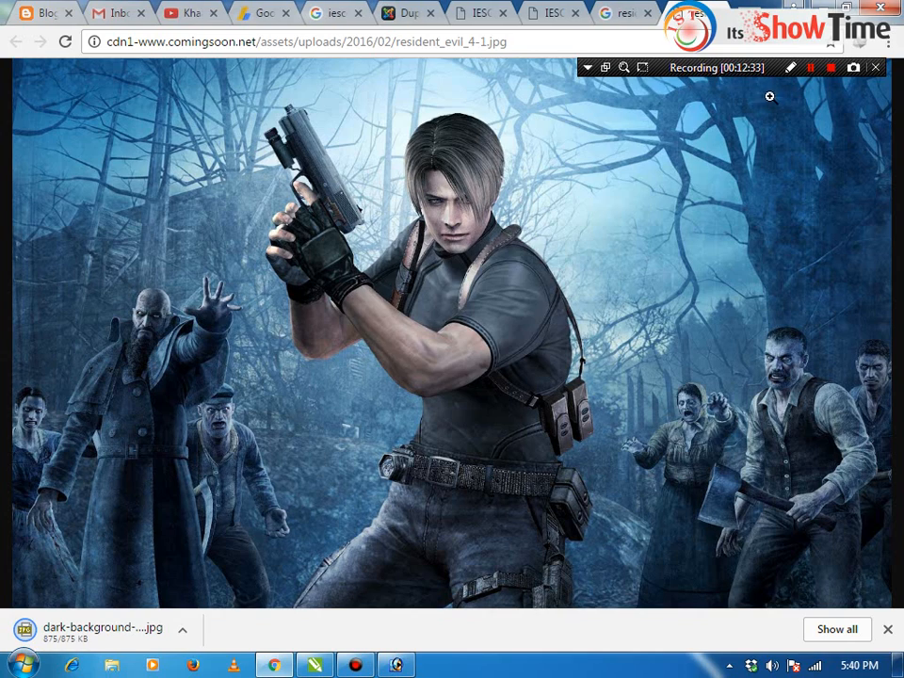
Save the full-size Resident Evil picture as resident_evil_4-1.jpg in the Movies Poster folder.
right_click(379, 229)
click(447, 264)
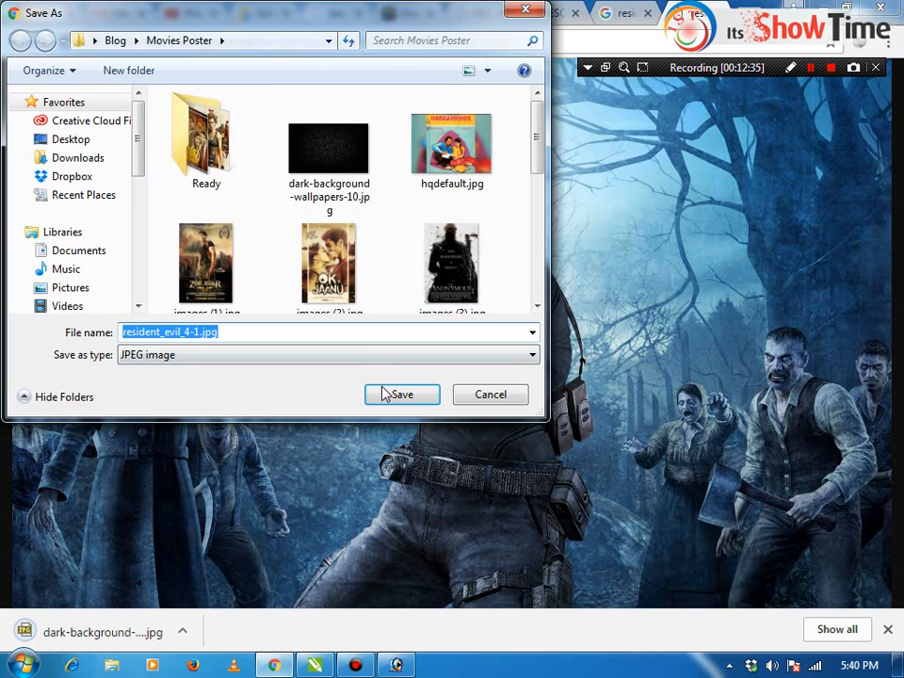
click(384, 394)
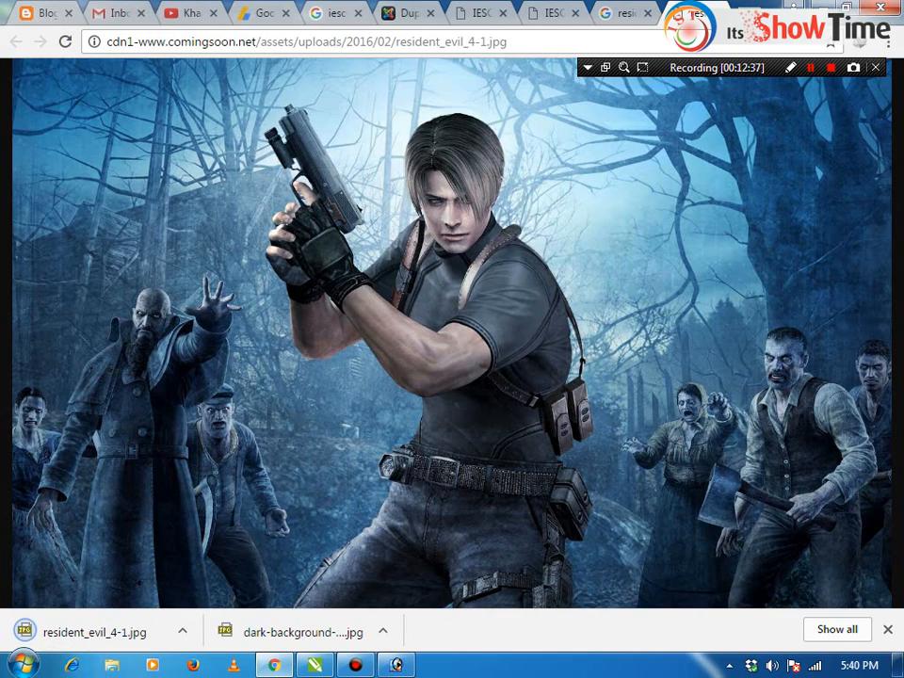
Show the desktop and open the Movies Poster folder inside the Blog folder in Windows Explorer.
key(alt+Tab)
key(super+d)
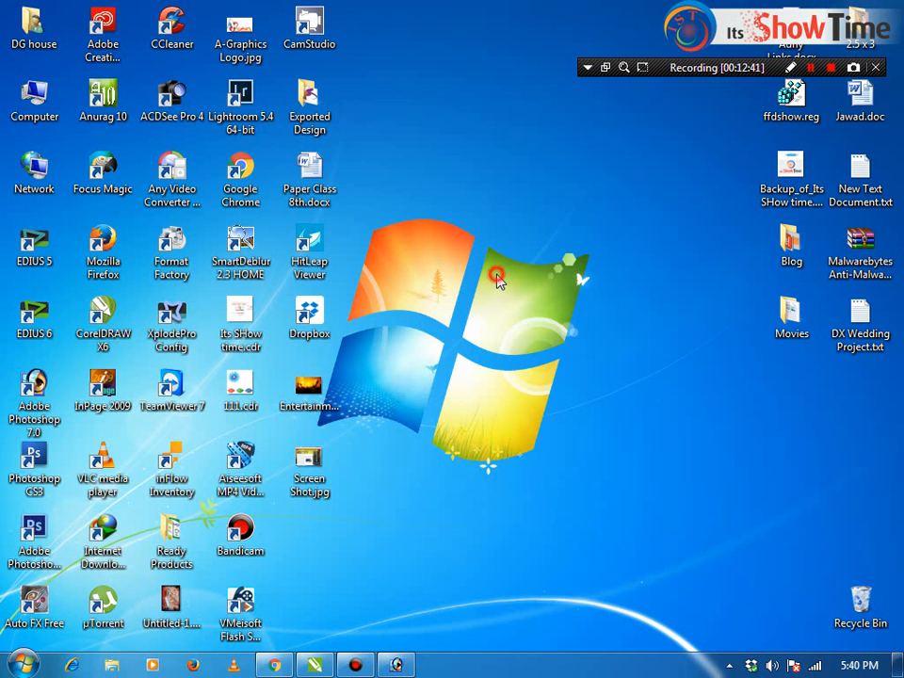
double_click(789, 316)
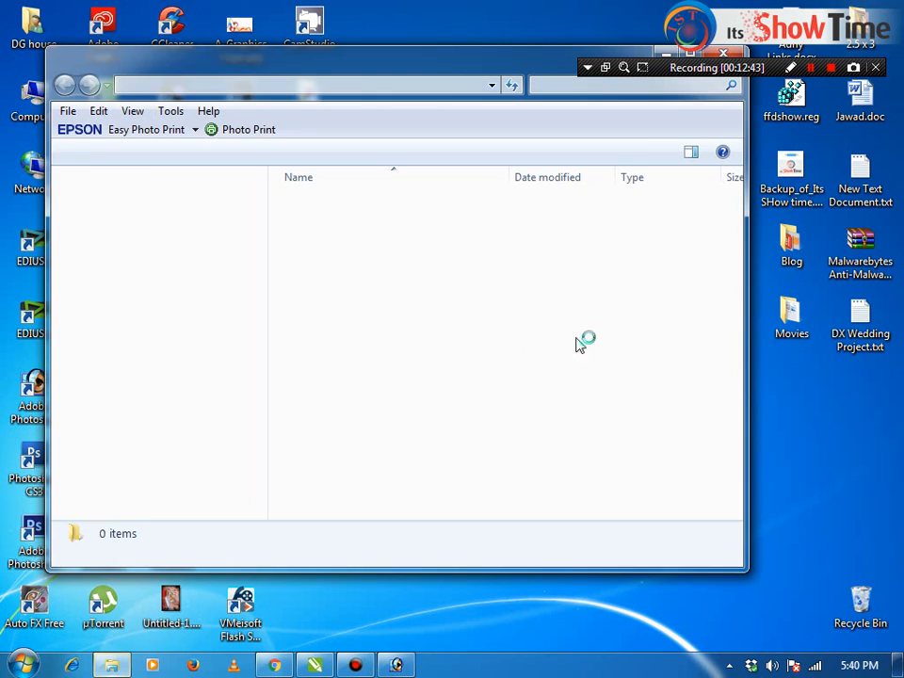
click(722, 56)
double_click(791, 243)
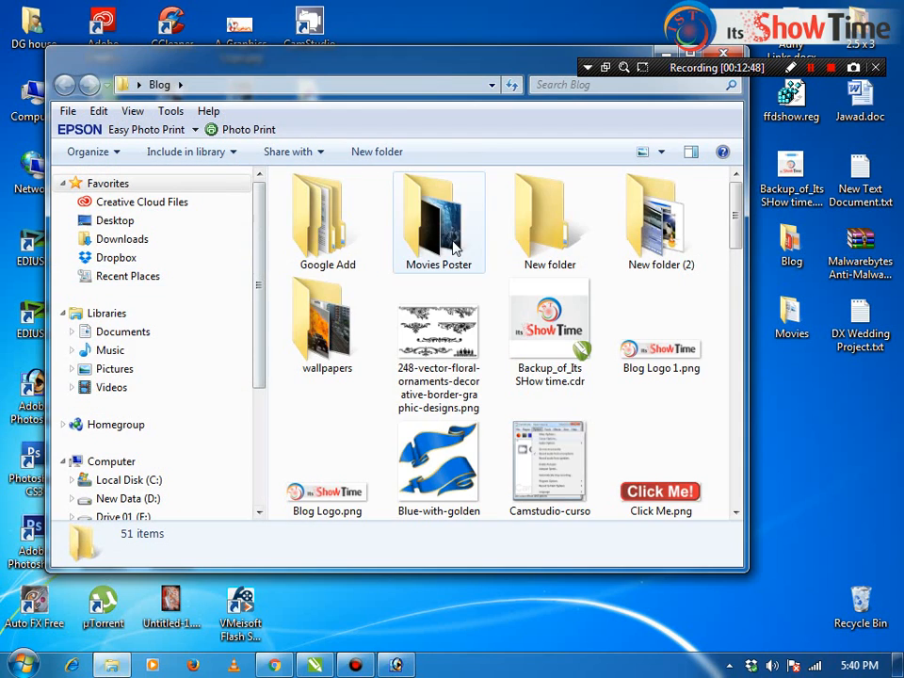
double_click(453, 247)
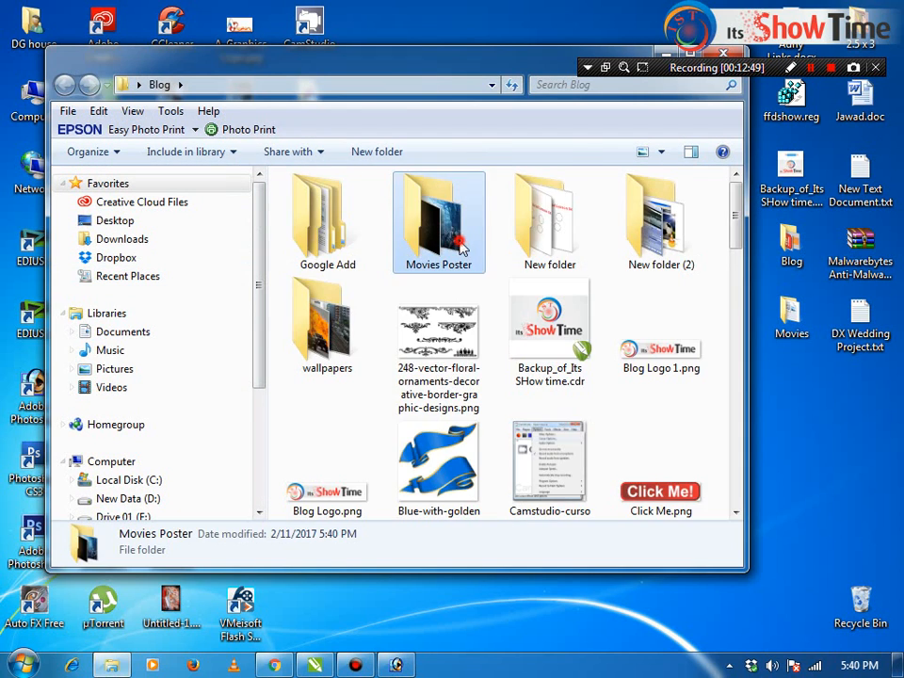
Bring dark-background-wallpapers-10.jpg from the folder into page 4 of the Lesson 04.cdr document in CorelDRAW.
click(532, 260)
drag(532, 260, 385, 395)
scroll(553, 353, down, 3)
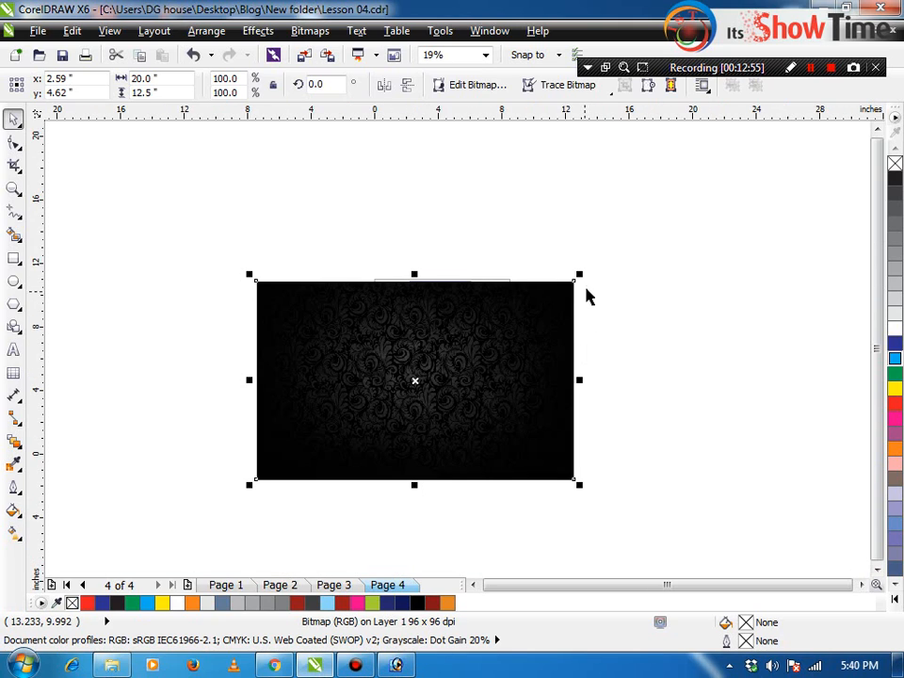
Scale the wallpaper bitmap down to about 3.73 × 2.33 inches and PowerClip it inside the poster rectangle.
drag(583, 275, 444, 354)
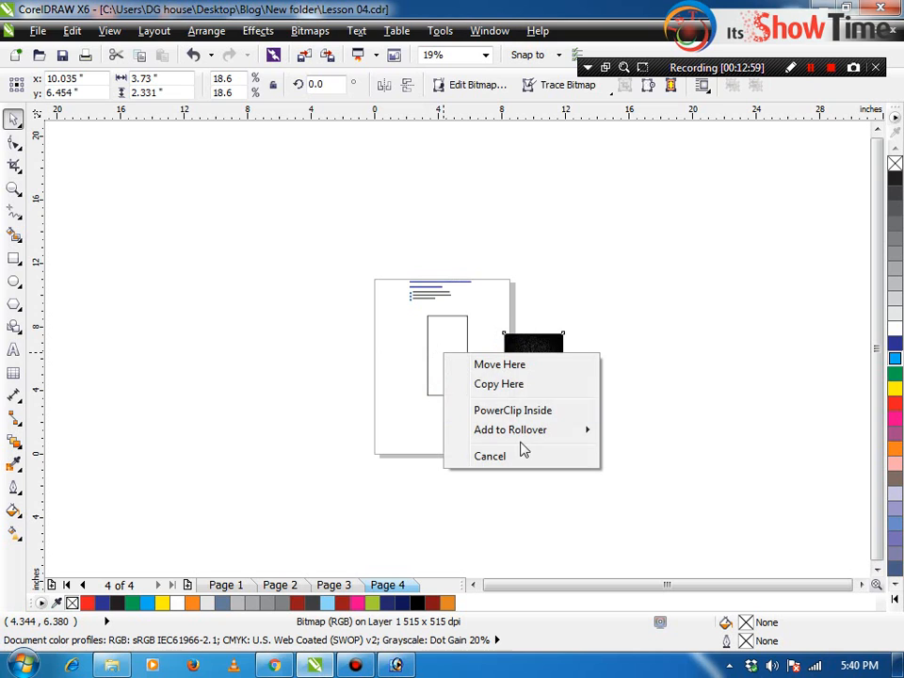
click(523, 410)
click(507, 435)
Enlarge the wallpaper inside the PowerClip to beyond 8 × 5 inches and shift it so it covers the whole poster rectangle.
key(F2)
drag(498, 291, 399, 443)
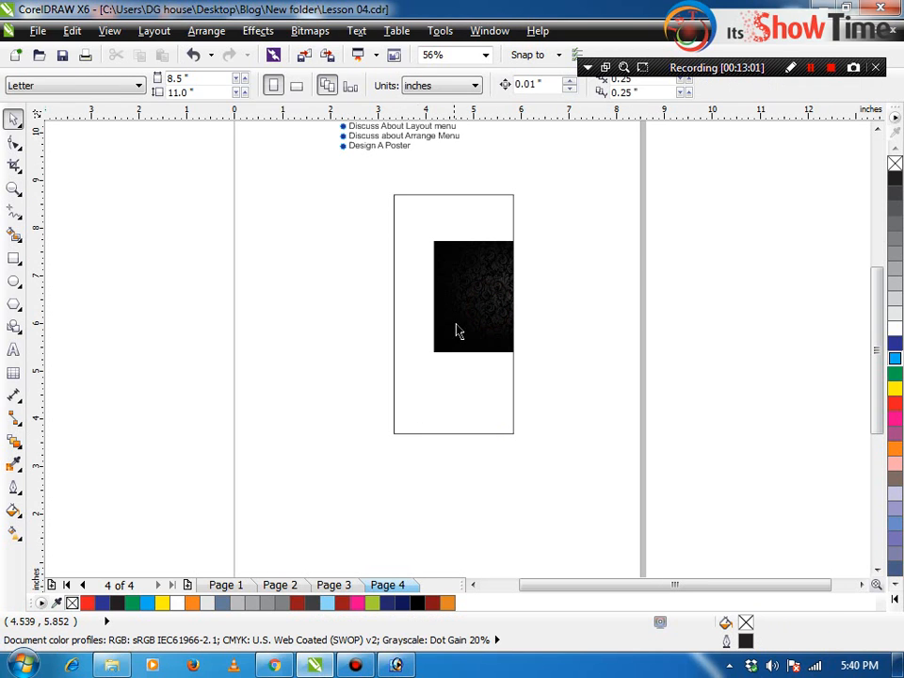
alt+click(459, 318)
drag(428, 243, 331, 148)
drag(440, 290, 394, 306)
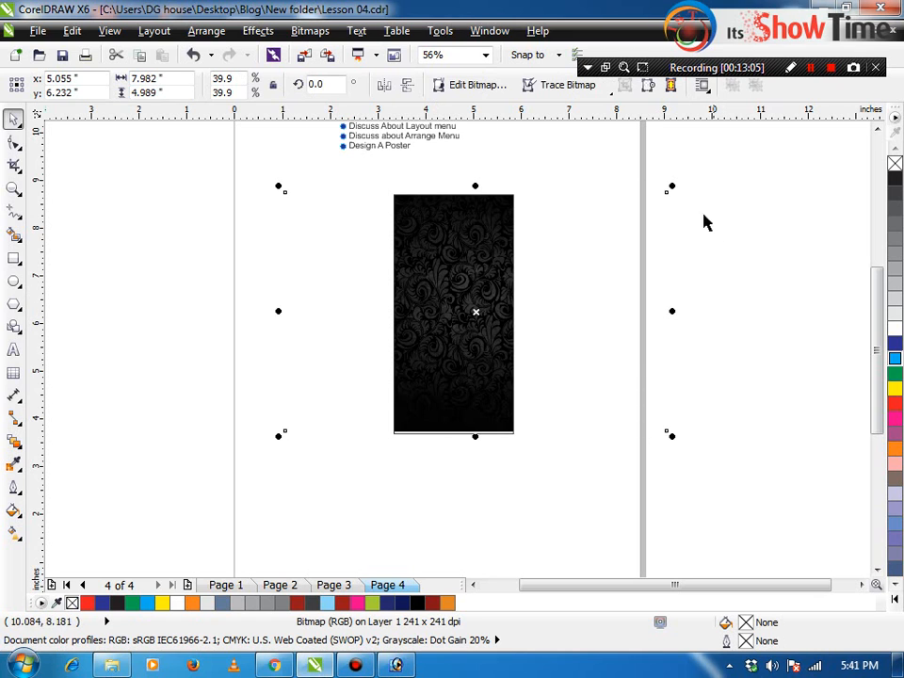
drag(671, 187, 706, 166)
click(774, 256)
key(F2)
drag(563, 190, 369, 406)
click(273, 431)
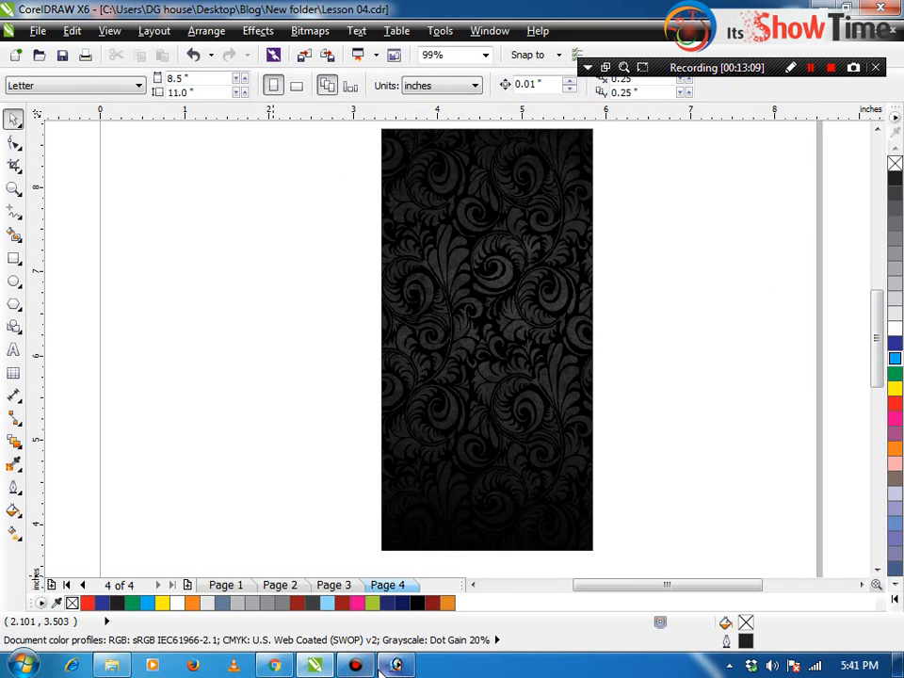
Switch back to the Movies Poster folder in Windows Explorer and look through its files for the movie picture.
click(316, 664)
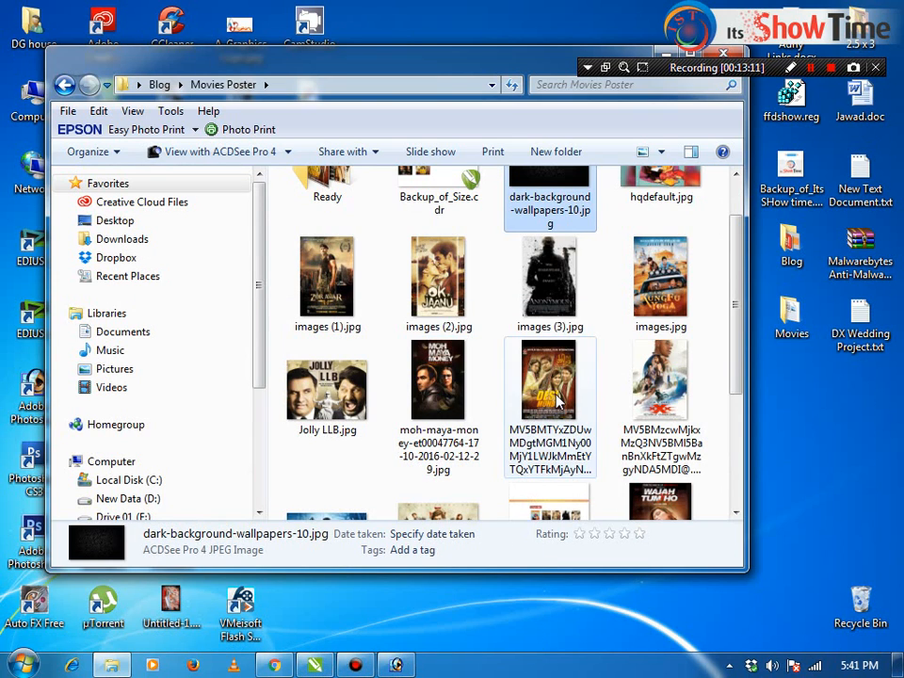
click(438, 280)
scroll(452, 299, up, 1)
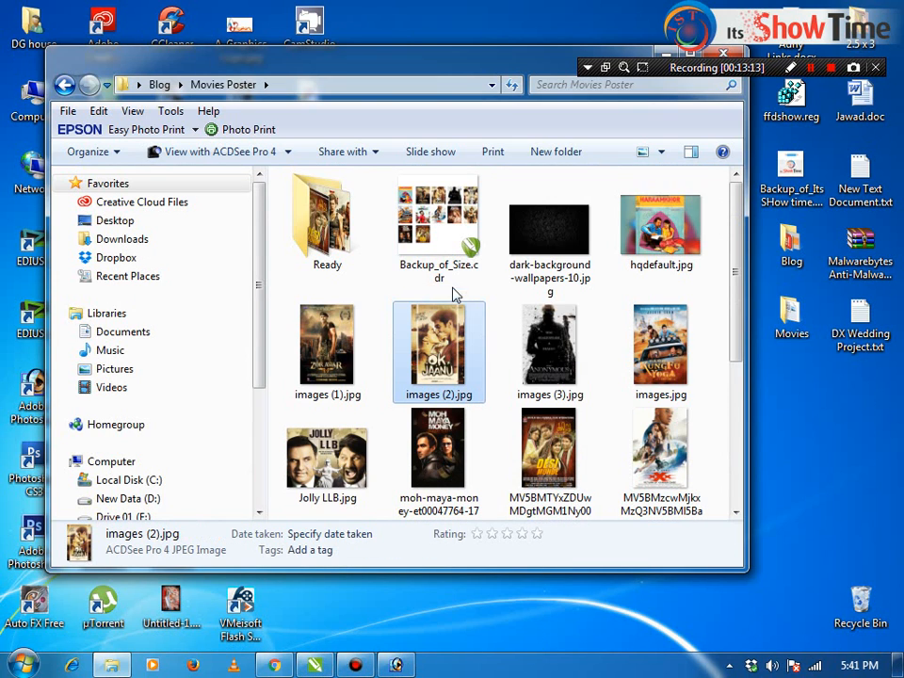
Open resident_evil_4-1.jpg from the Movies Poster folder in Adobe Photoshop.
drag(736, 264, 738, 364)
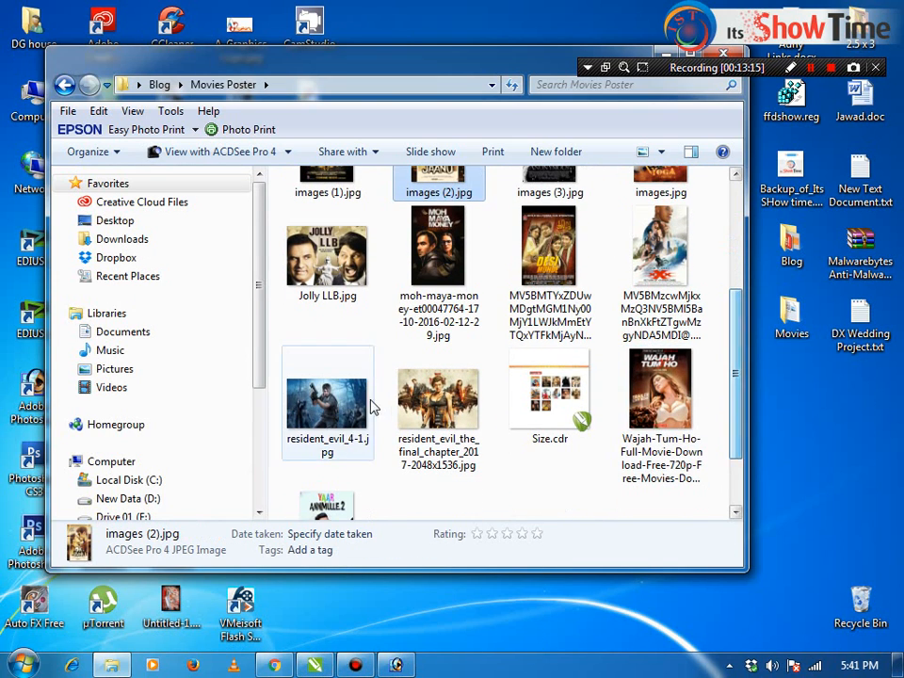
click(295, 430)
drag(295, 430, 388, 431)
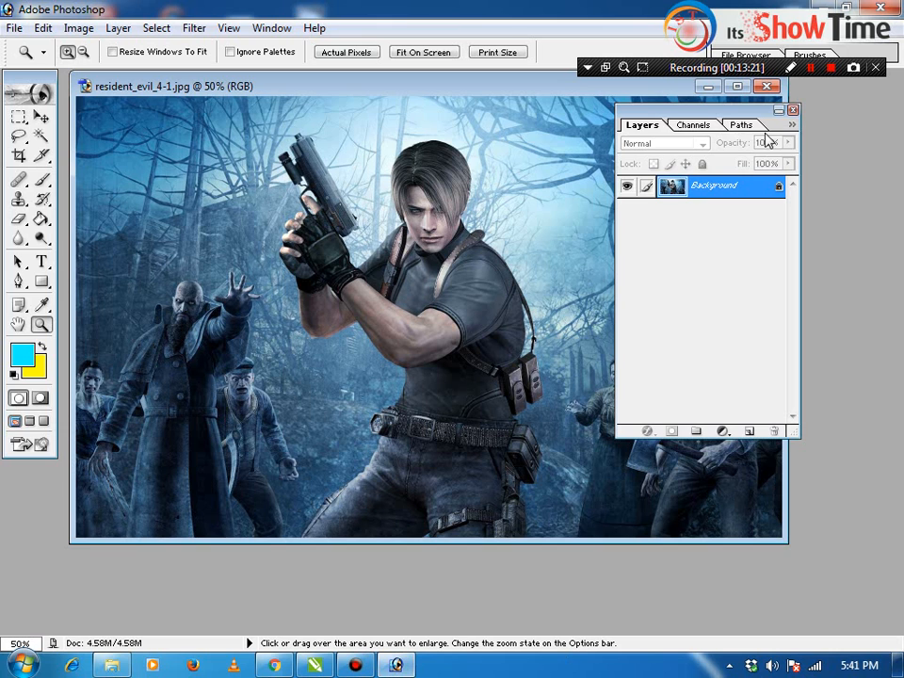
Move the Layers palette aside, maximize the image window and enlarge the view of the man with the gun.
drag(730, 110, 869, 145)
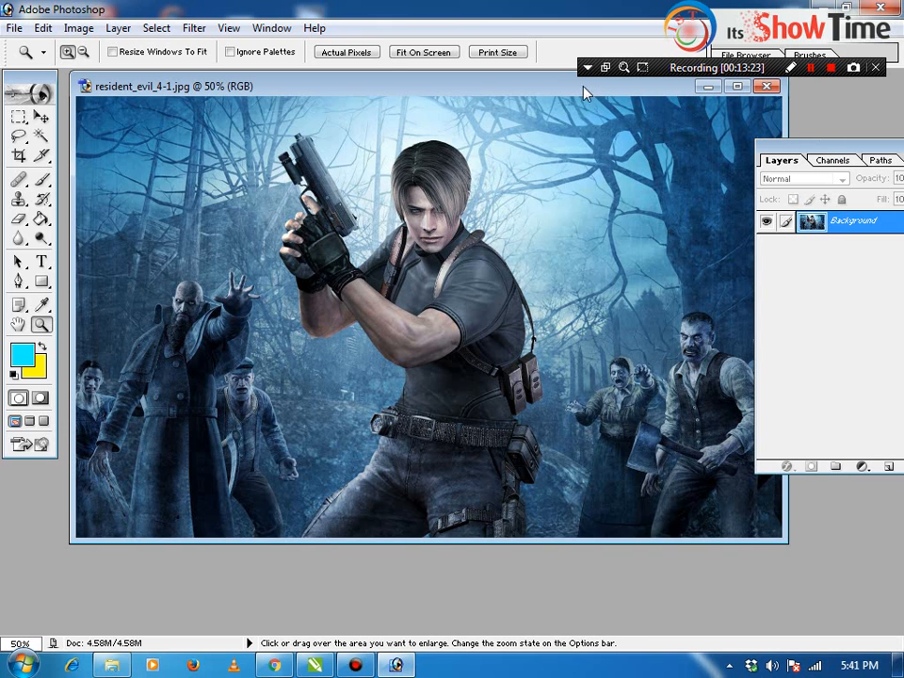
double_click(481, 97)
click(233, 160)
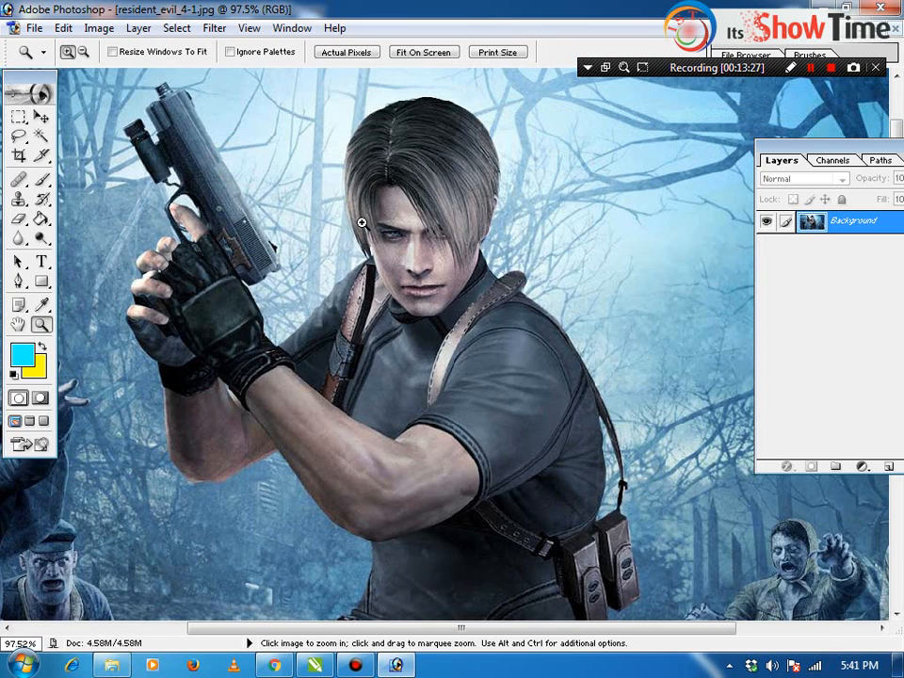
Close the Movies Poster folder window and return to Photoshop.
click(396, 665)
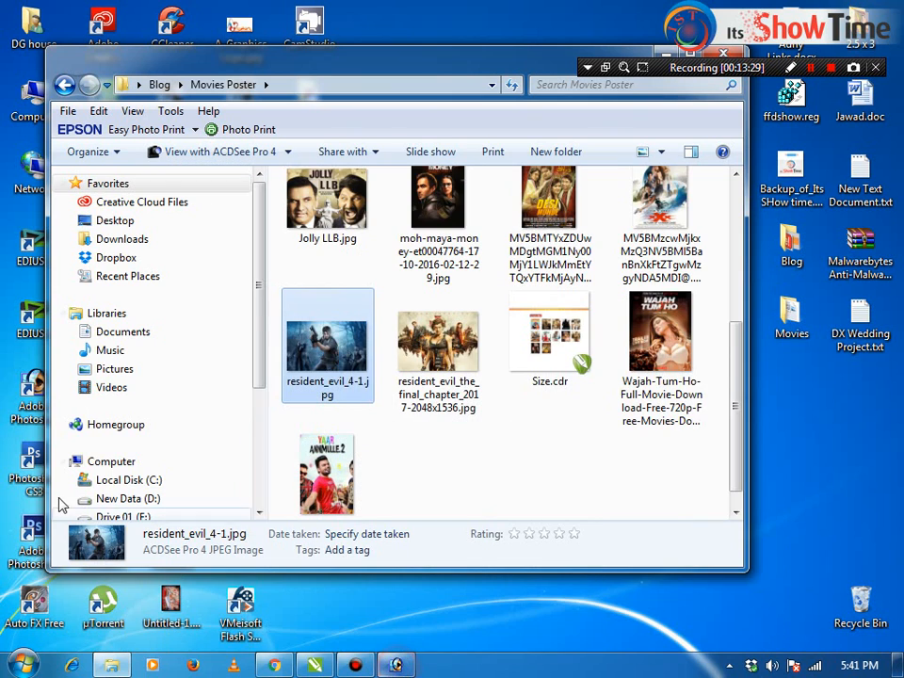
click(721, 56)
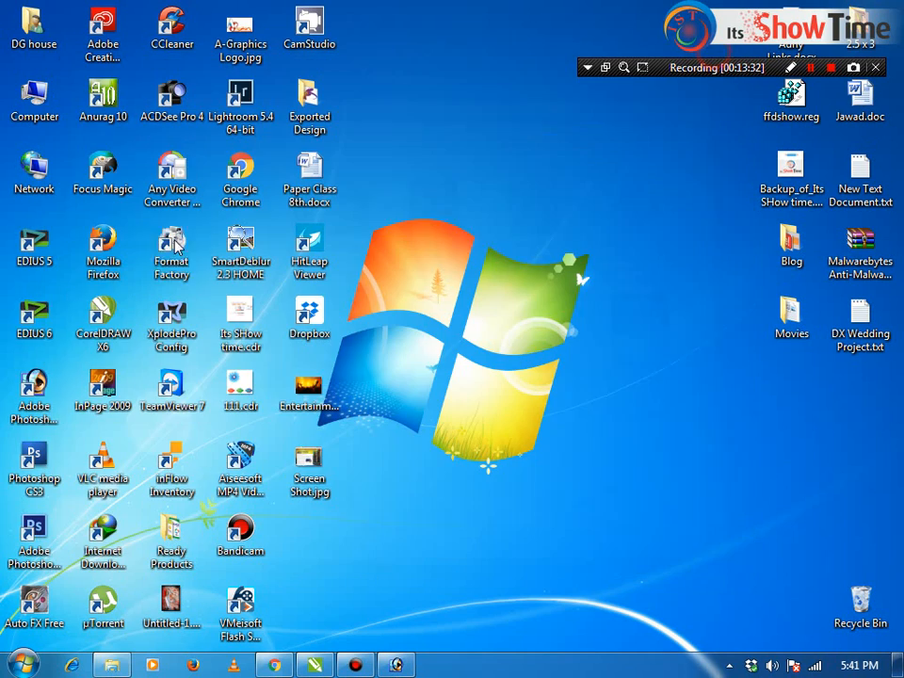
click(39, 558)
click(397, 664)
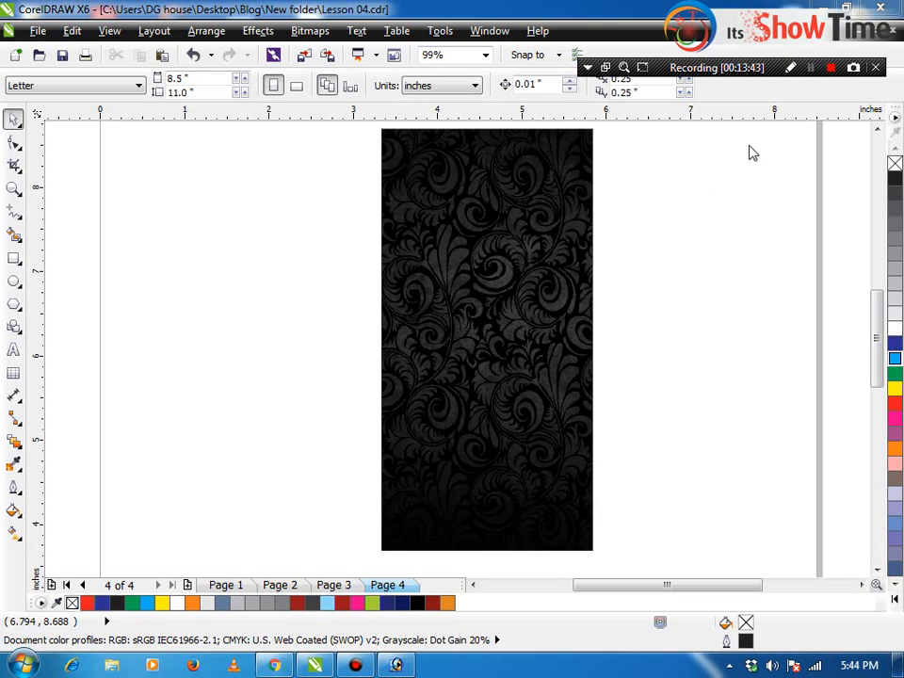
Bring PSD.psd from the desktop into the CorelDRAW page and shrink the cut-out figure to about 0.9 by 1.37 inches.
key(super+d)
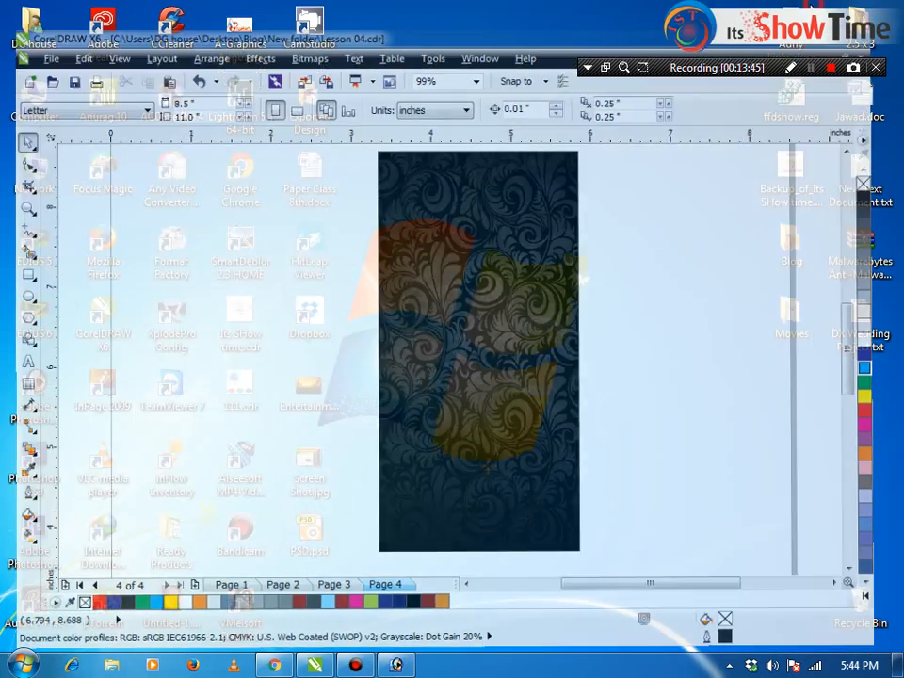
drag(309, 546, 397, 610)
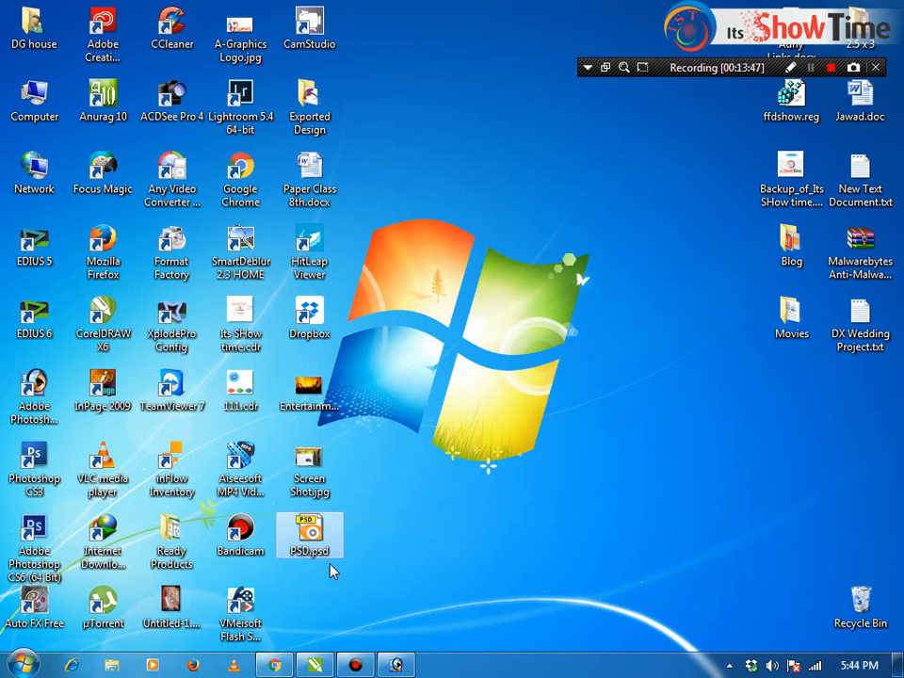
drag(313, 538, 397, 383)
scroll(444, 363, down, 3)
drag(525, 232, 485, 350)
key(z)
drag(469, 332, 503, 352)
drag(388, 392, 374, 411)
scroll(530, 393, down, 2)
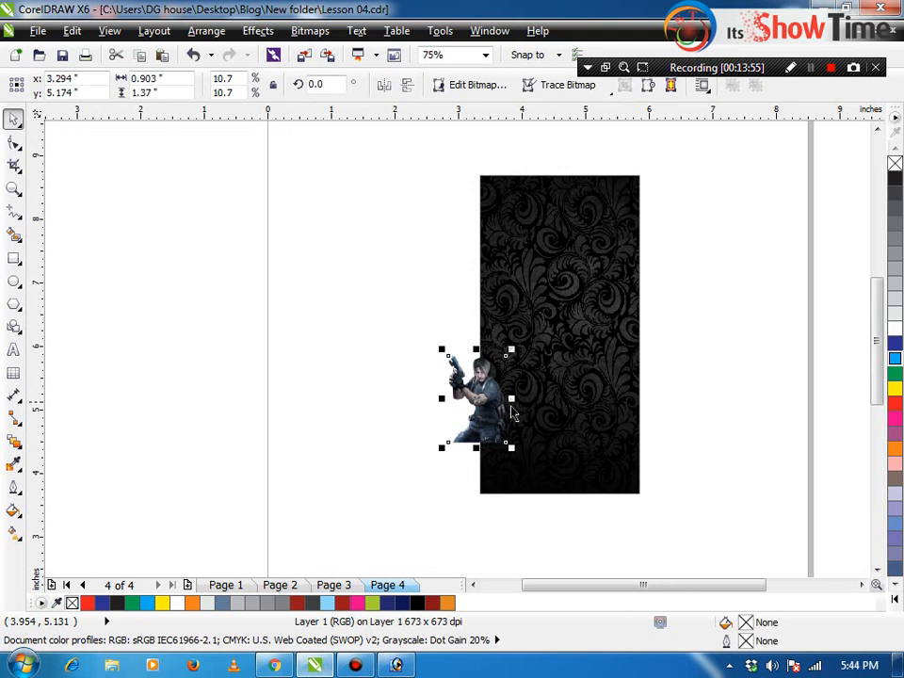
Place the figure centred on the black patterned panel and enlarge it to about 2.29 by 3.48 inches.
drag(519, 401, 603, 384)
shift+click(593, 386)
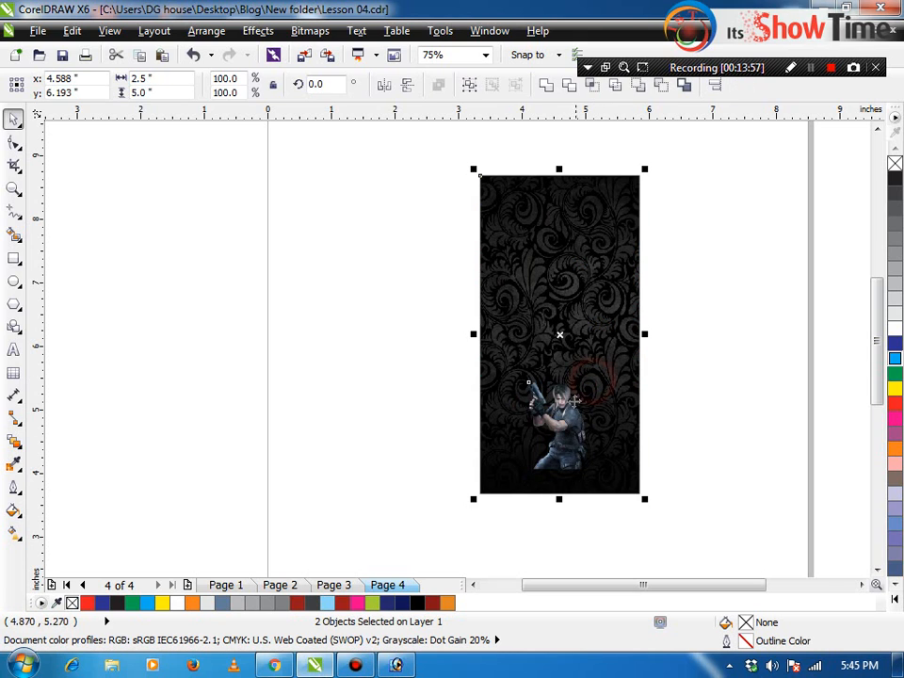
click(574, 423)
drag(593, 377, 624, 343)
Align the figure to the panel's bottom edge and shift it up about 0.96 inches.
shift+click(582, 279)
key(b)
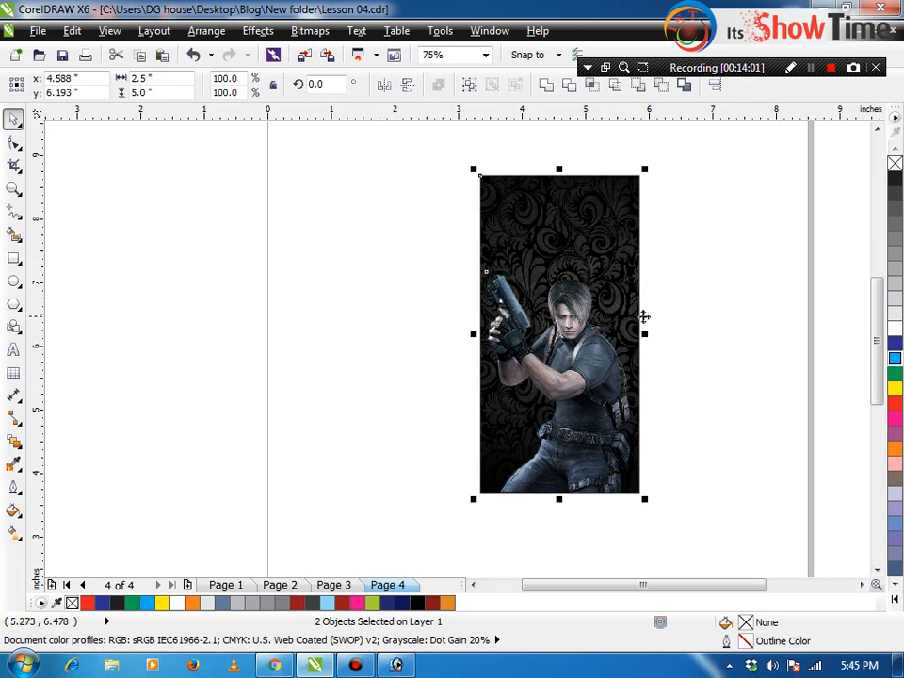
click(669, 319)
click(564, 325)
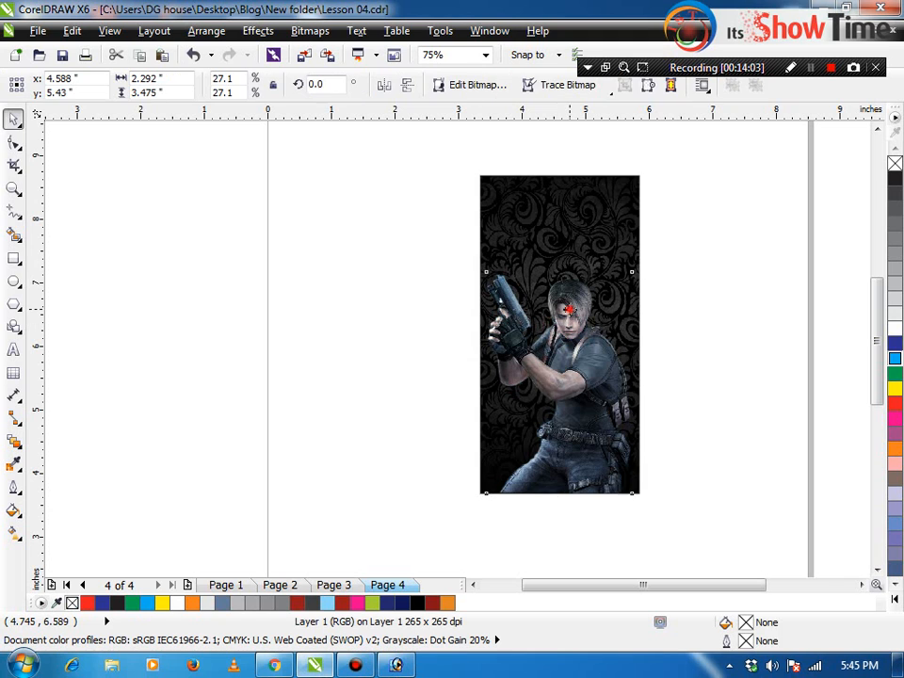
drag(567, 308, 567, 257)
click(656, 263)
Fade the figure's legs into the panel with a downward linear transparency ending at its lower edge.
key(z)
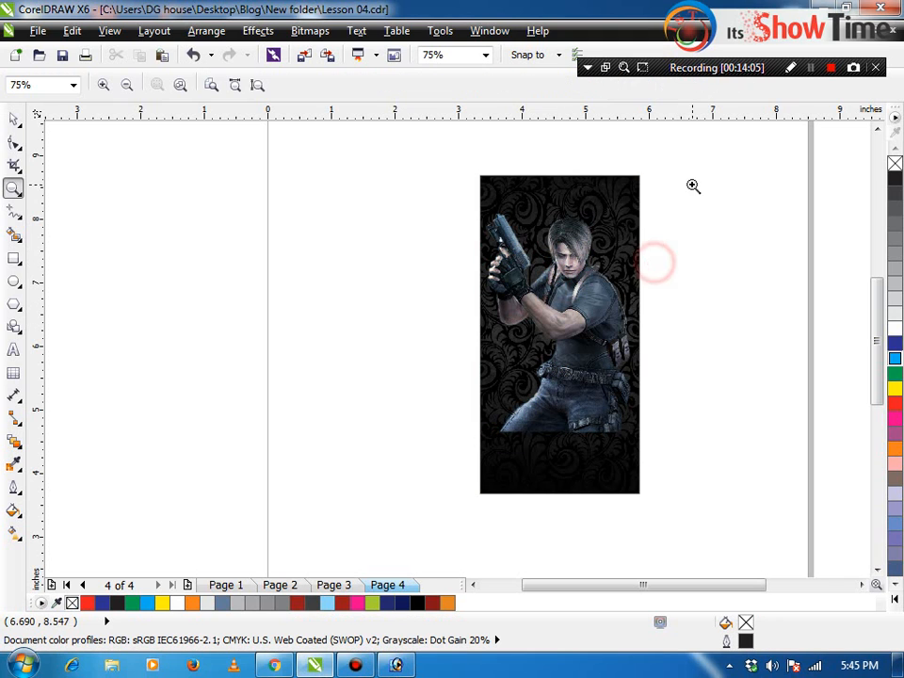
drag(692, 185, 424, 476)
key(space)
click(351, 493)
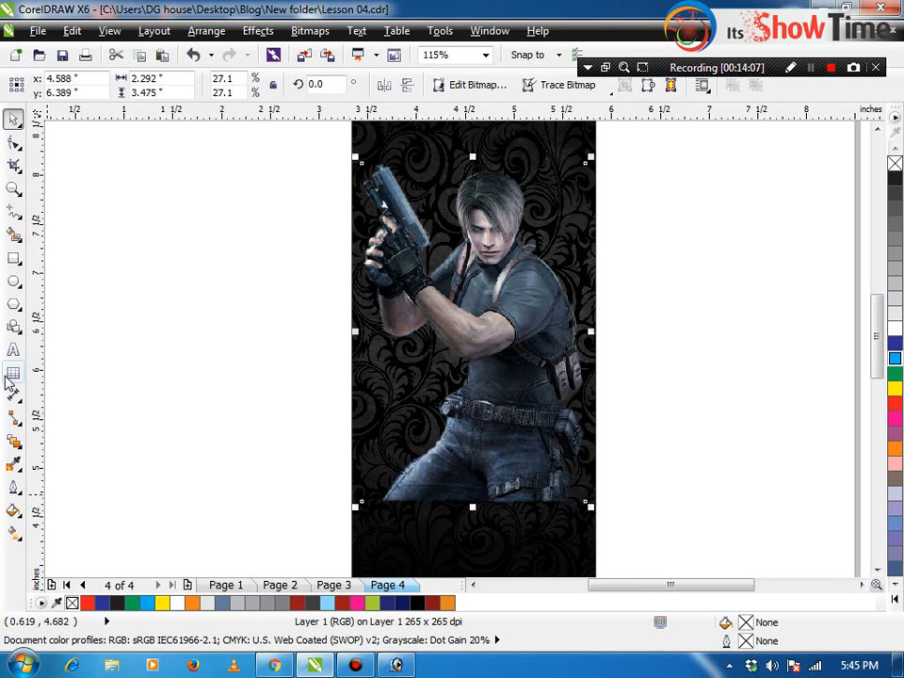
click(17, 452)
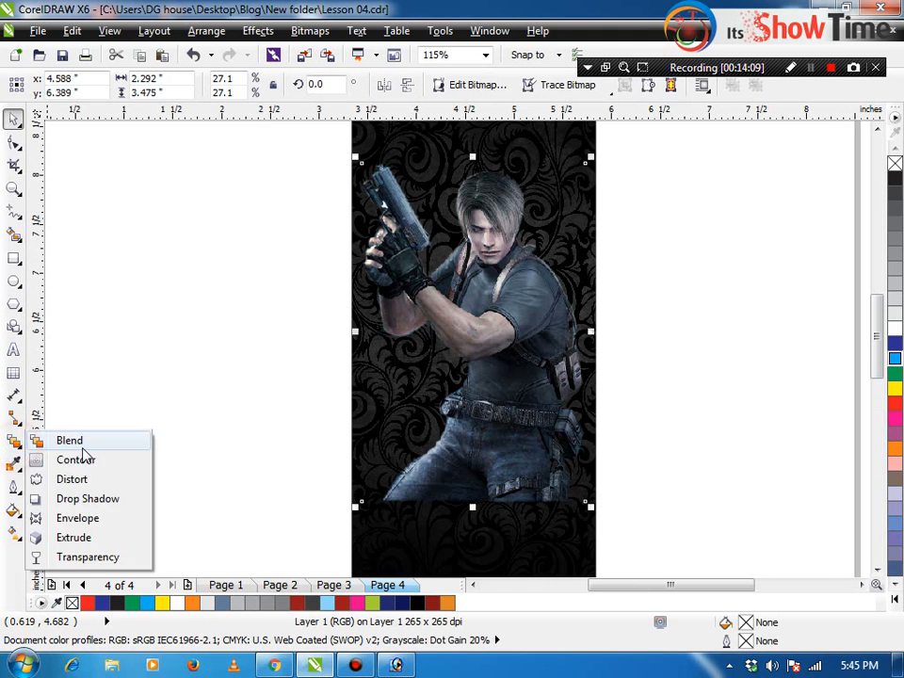
click(60, 555)
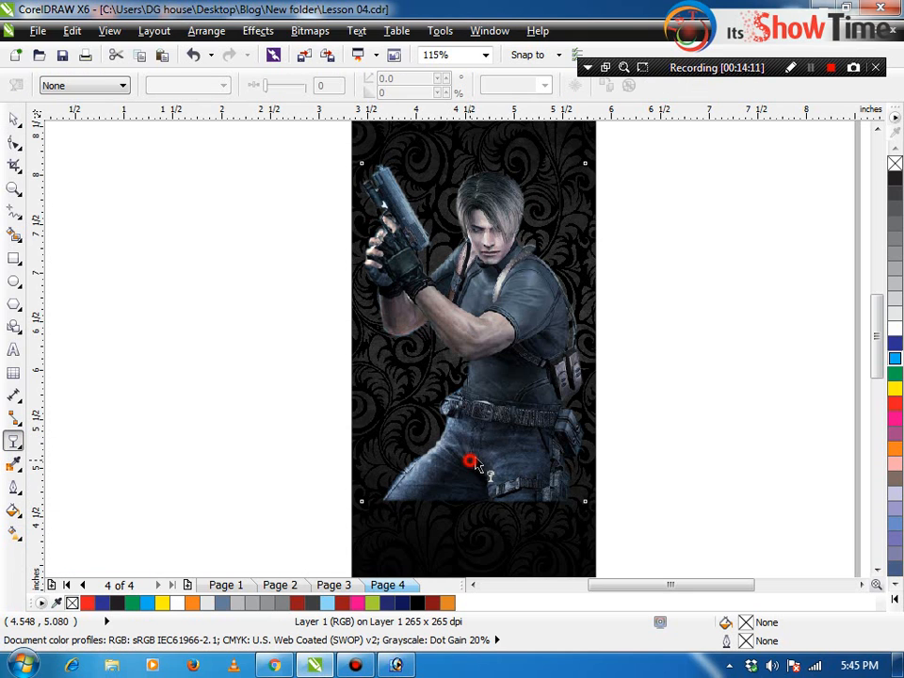
drag(470, 461, 468, 504)
key(space)
click(704, 440)
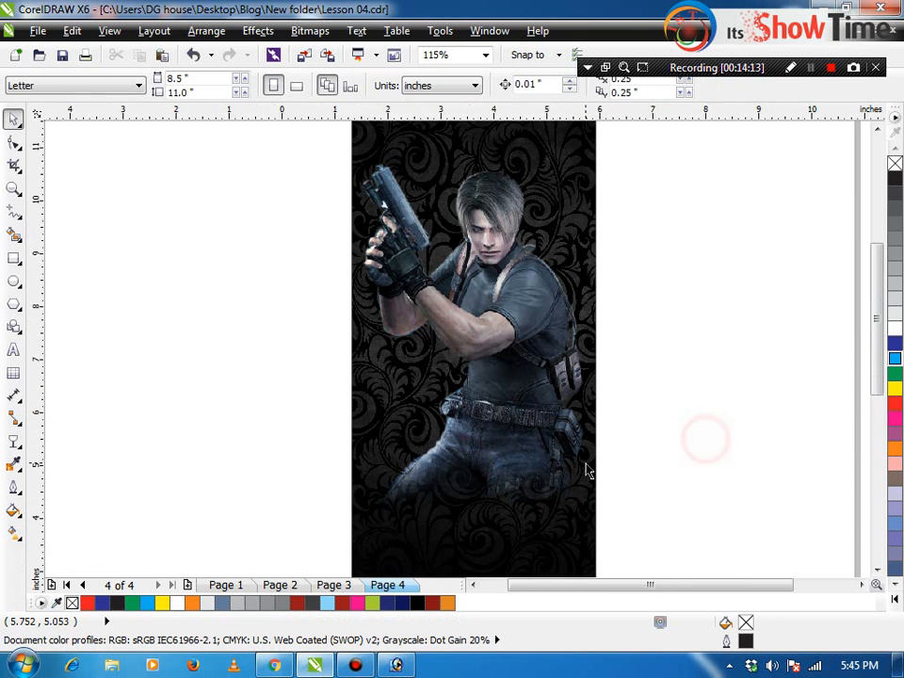
Add the artistic text "Resident Evil" on two lines in the empty area beside the panel.
scroll(585, 468, down, 2)
key(F2)
drag(614, 357, 473, 512)
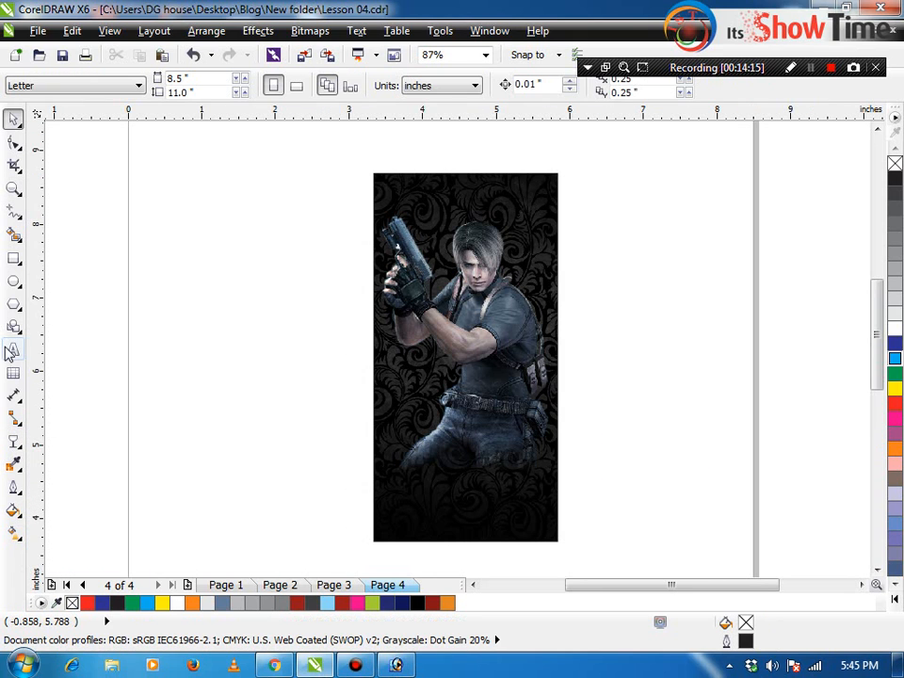
click(10, 351)
click(149, 367)
text(Resident)
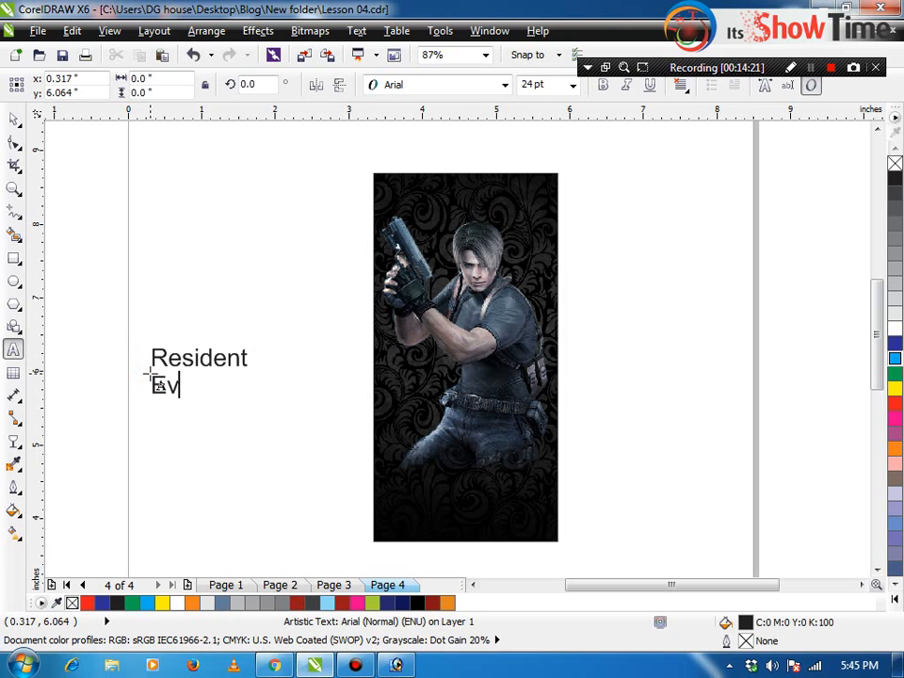
key(ctrl+space)
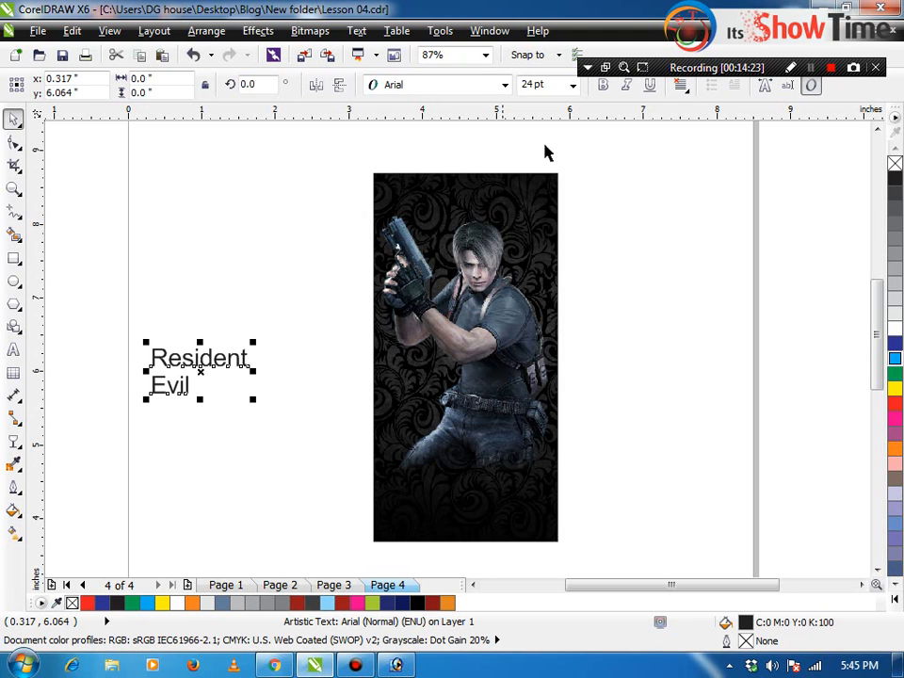
Centre-align the Resident Evil text and make it bold.
click(678, 85)
click(710, 145)
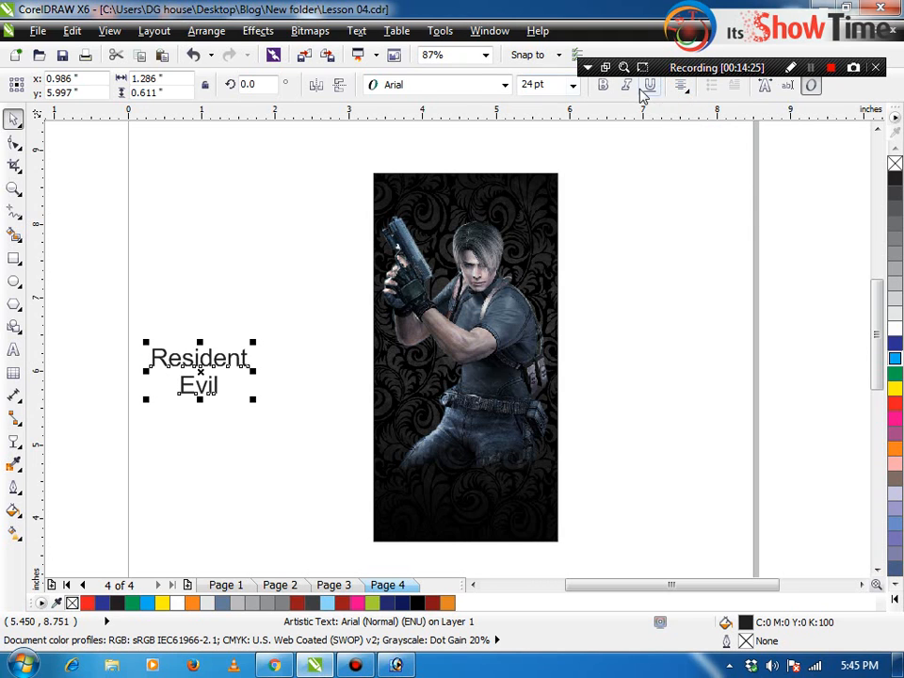
click(605, 84)
click(236, 358)
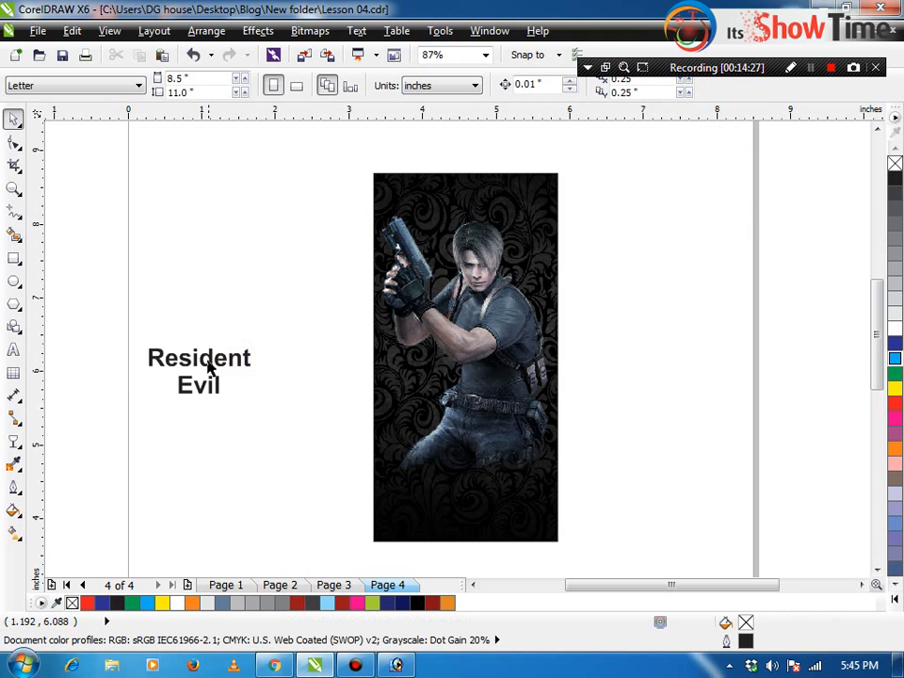
Move the Resident Evil text onto the panel below the figure's legs and fill it red.
drag(207, 358, 484, 472)
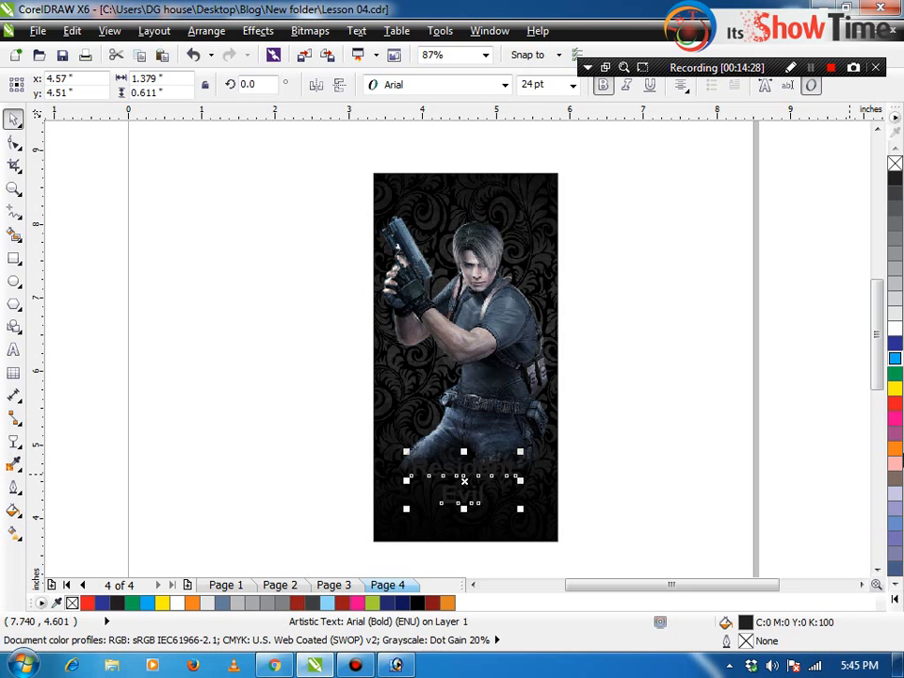
click(895, 403)
click(723, 429)
click(466, 275)
Examine the edges of the figure's hair and gun against the dark patterned background.
key(z)
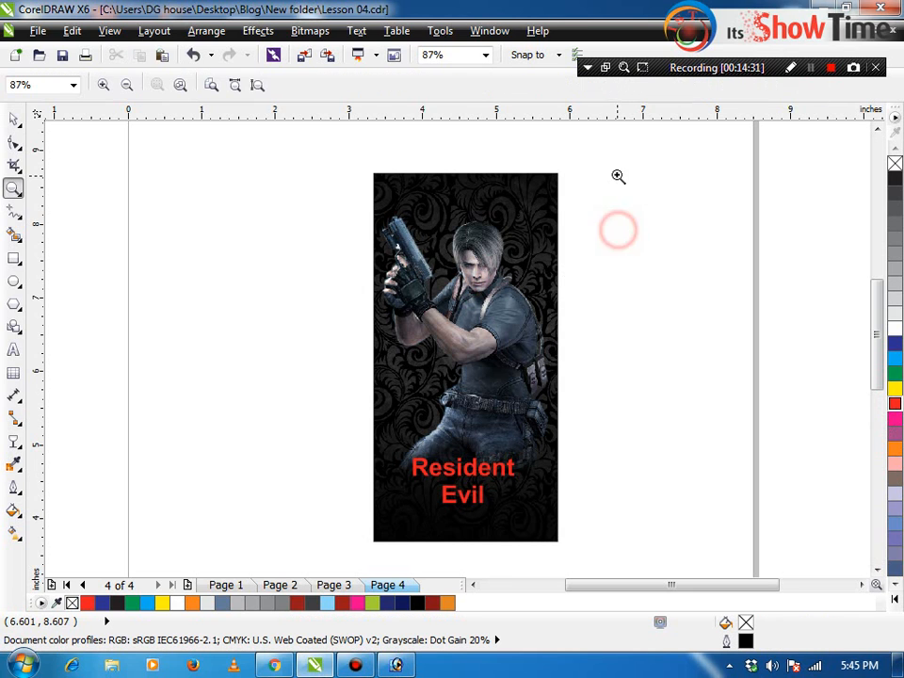
drag(618, 176, 381, 260)
key(space)
click(427, 428)
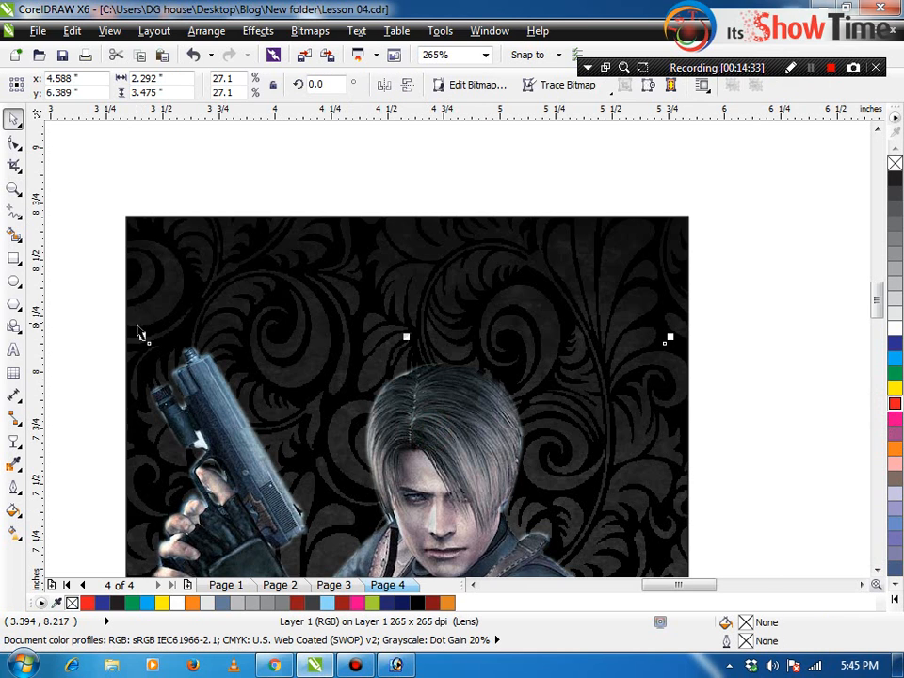
click(233, 287)
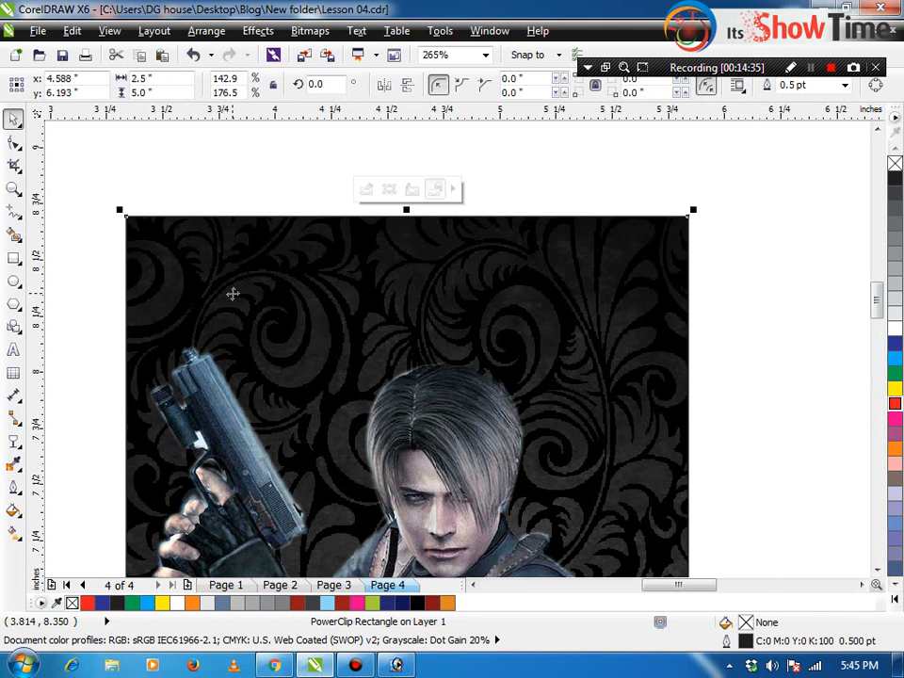
key(shift+F4)
key(z)
drag(592, 248, 339, 425)
key(space)
Add an upward drop shadow to the figure, running from its lower edge to above its head.
click(496, 315)
drag(502, 301, 207, 311)
key(Escape)
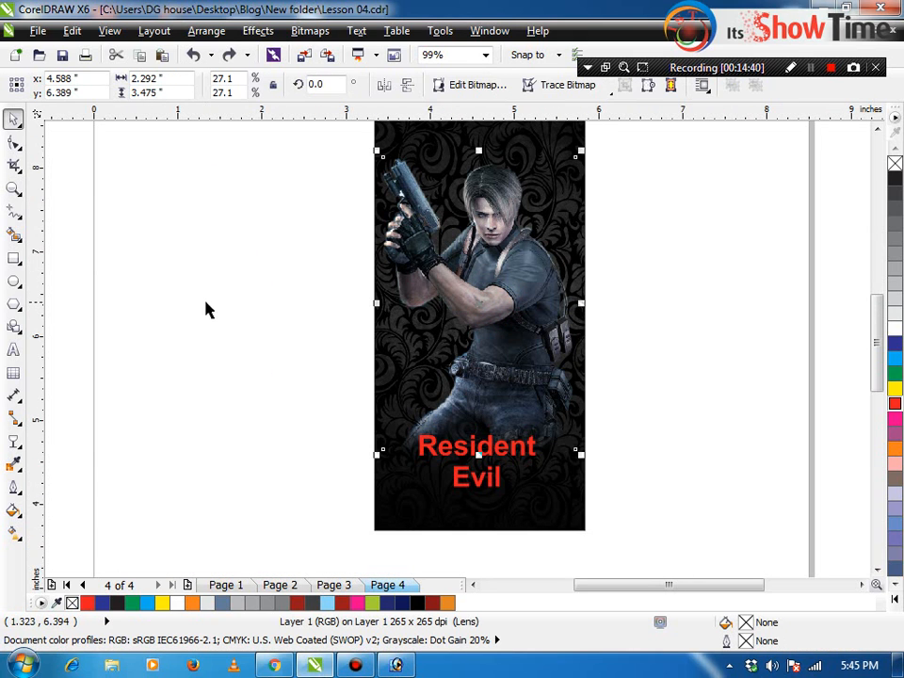
click(15, 440)
click(25, 439)
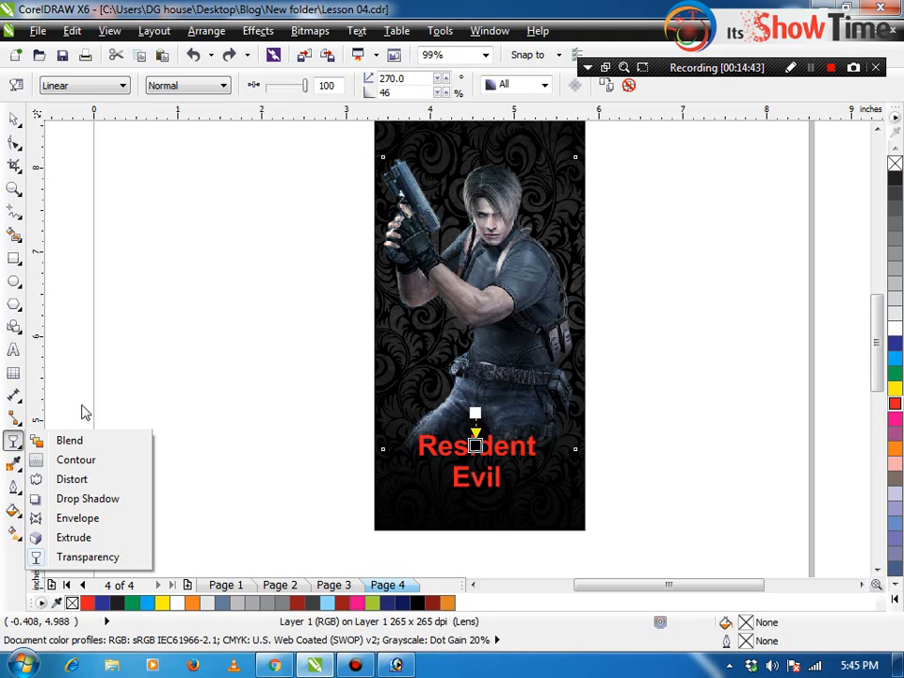
click(94, 498)
drag(478, 448, 478, 153)
Set the figure's shadow colour to white and its blending mode to Add.
click(737, 85)
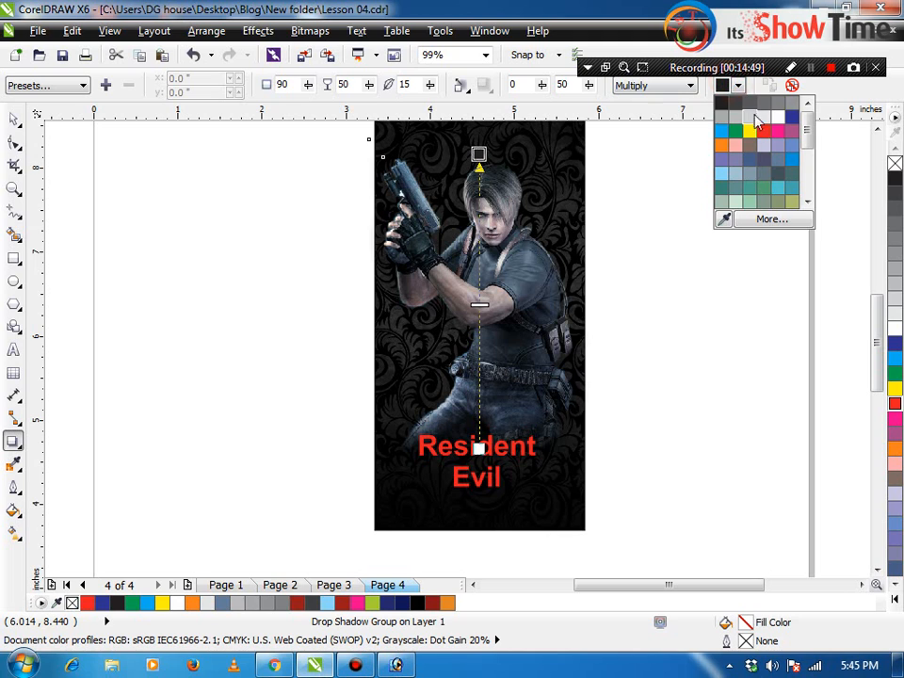
click(777, 117)
click(665, 87)
click(634, 111)
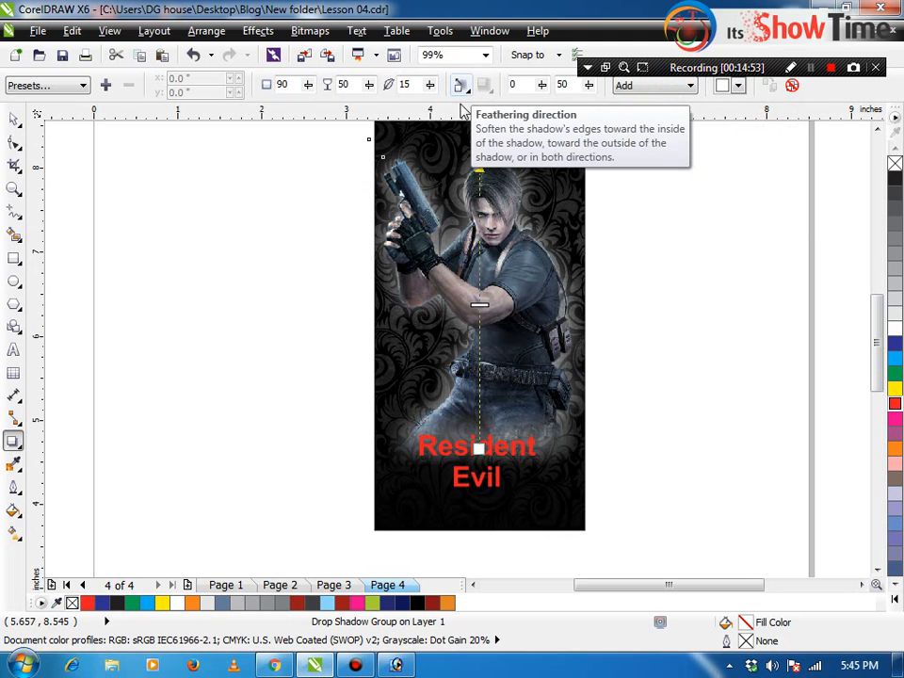
Examine the white glow around the figure and the Resident Evil title up close.
key(space)
scroll(546, 352, up, 3)
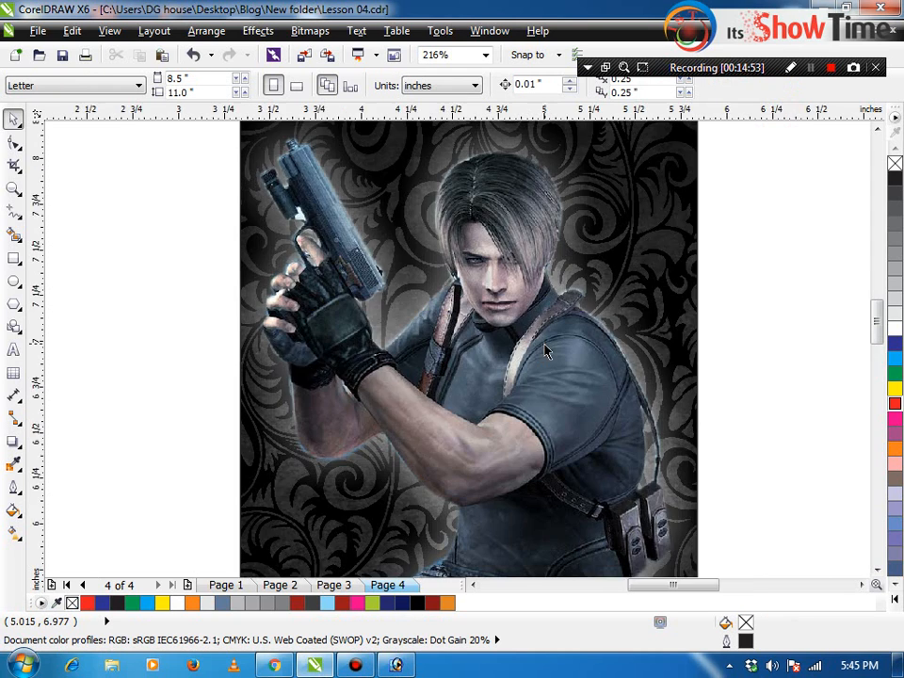
scroll(546, 352, down, 3)
click(540, 388)
key(z)
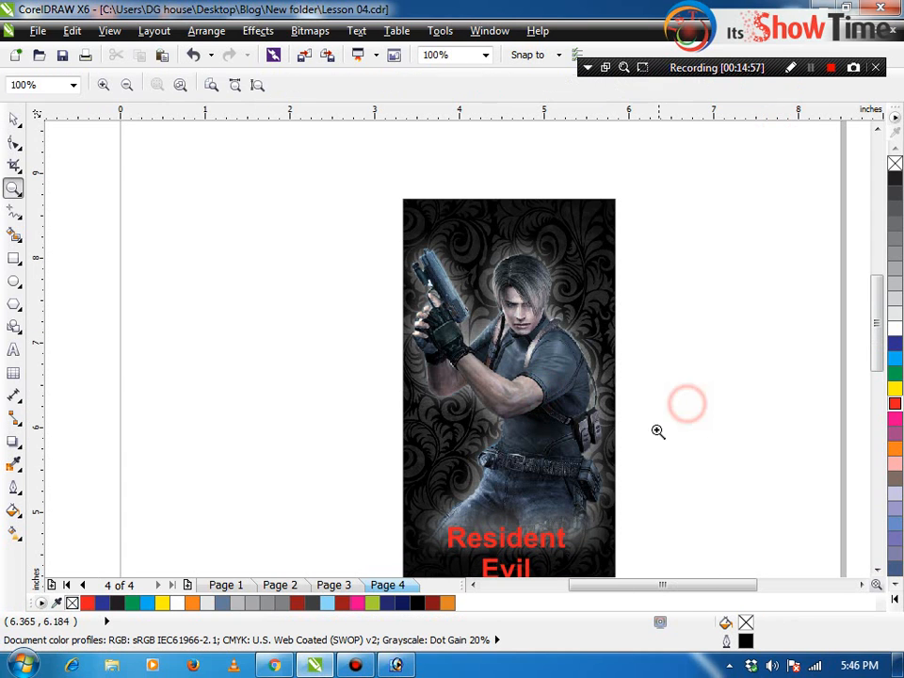
drag(660, 470, 410, 544)
key(space)
scroll(419, 522, down, 5)
key(z)
drag(508, 480, 348, 549)
key(space)
click(395, 391)
click(373, 402)
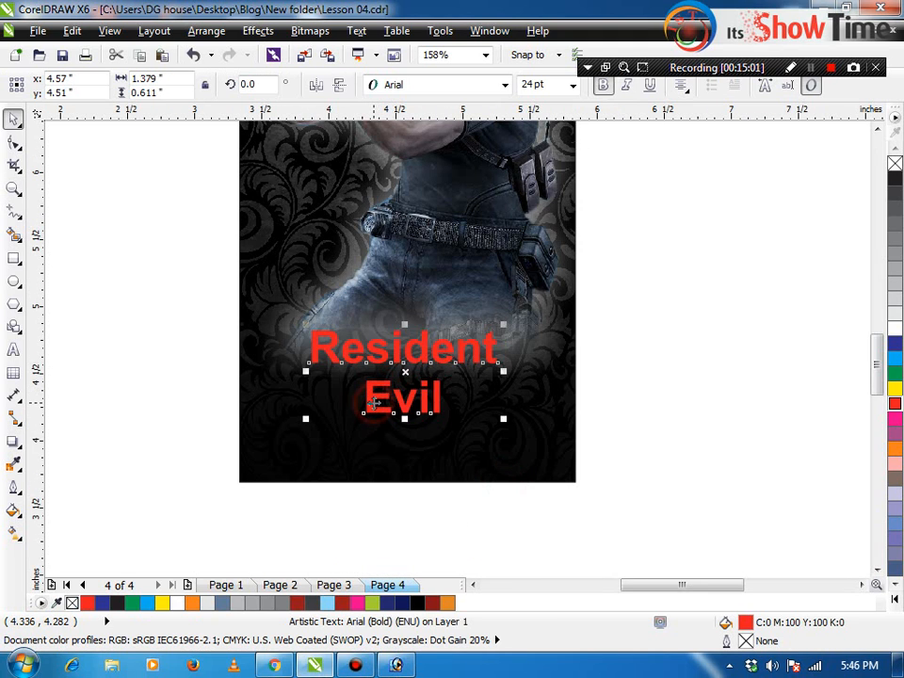
key(Escape)
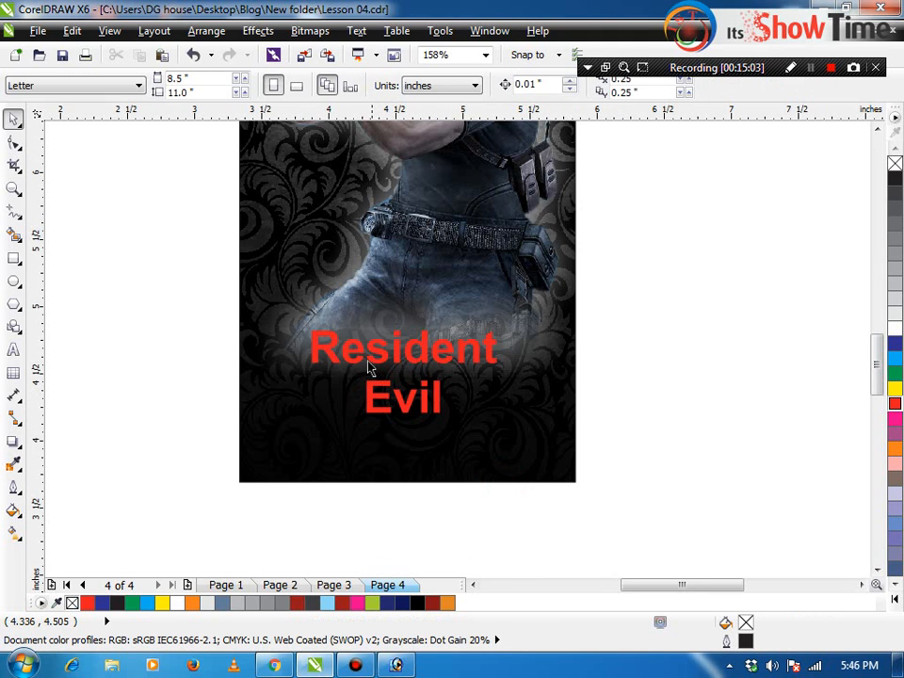
Rotate the word Resident to about 18.8 degrees, enlarge it to about 35.4 pt and centre it across the figure's legs.
click(353, 351)
click(353, 351)
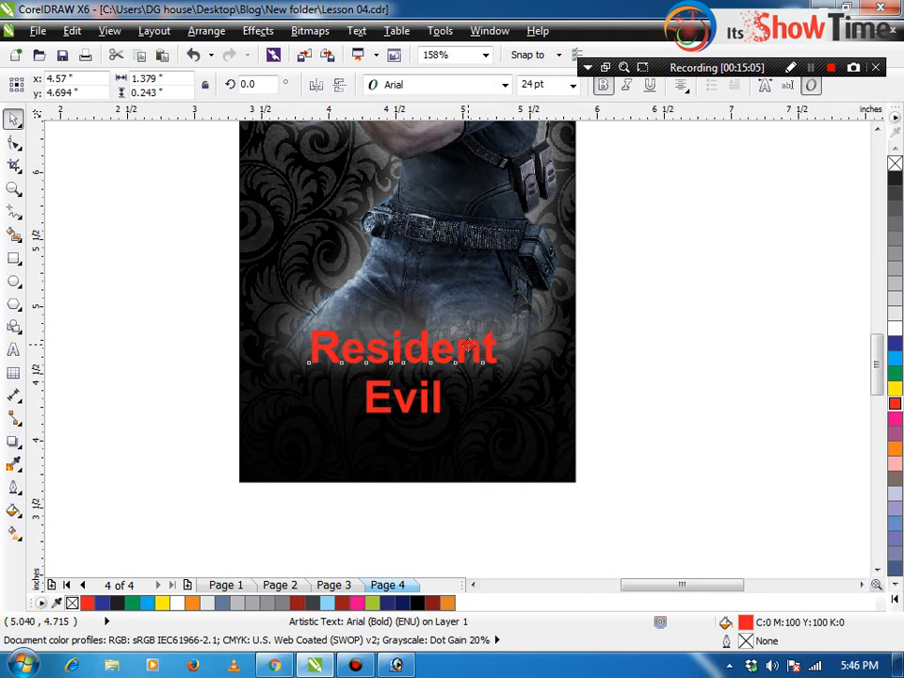
click(466, 346)
drag(496, 332, 476, 282)
click(441, 336)
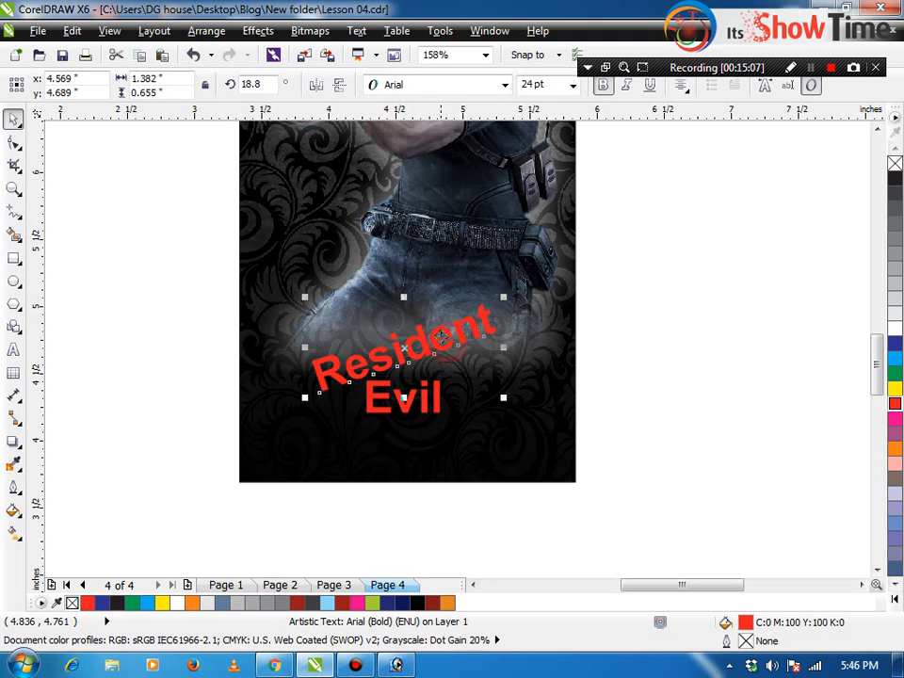
drag(440, 336, 398, 322)
drag(459, 283, 552, 237)
Rotate the word Evil by 18.8 degrees to match the slant of Resident.
click(434, 406)
drag(436, 404, 427, 317)
click(442, 323)
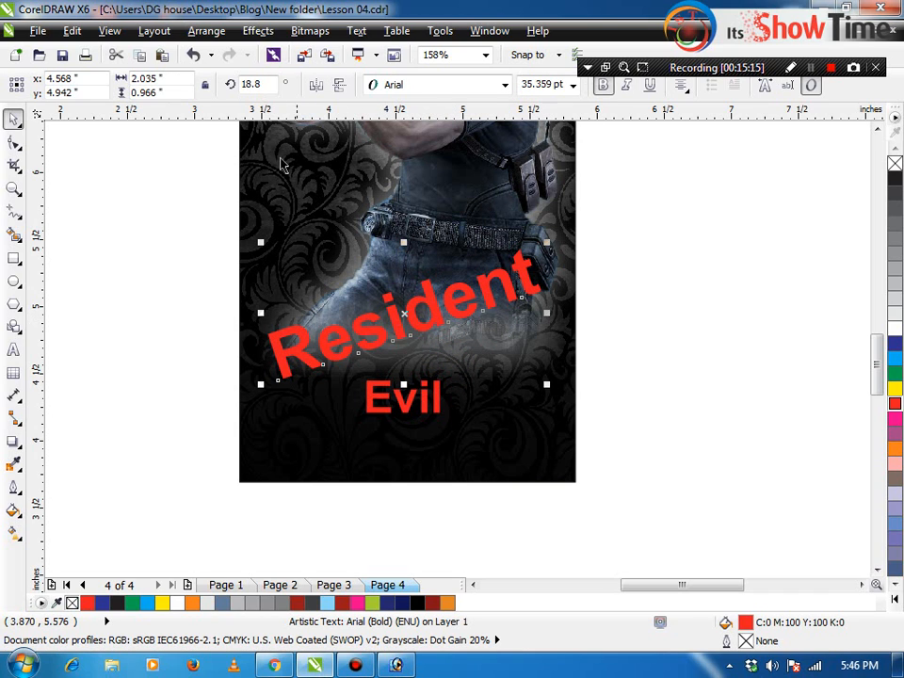
double_click(267, 83)
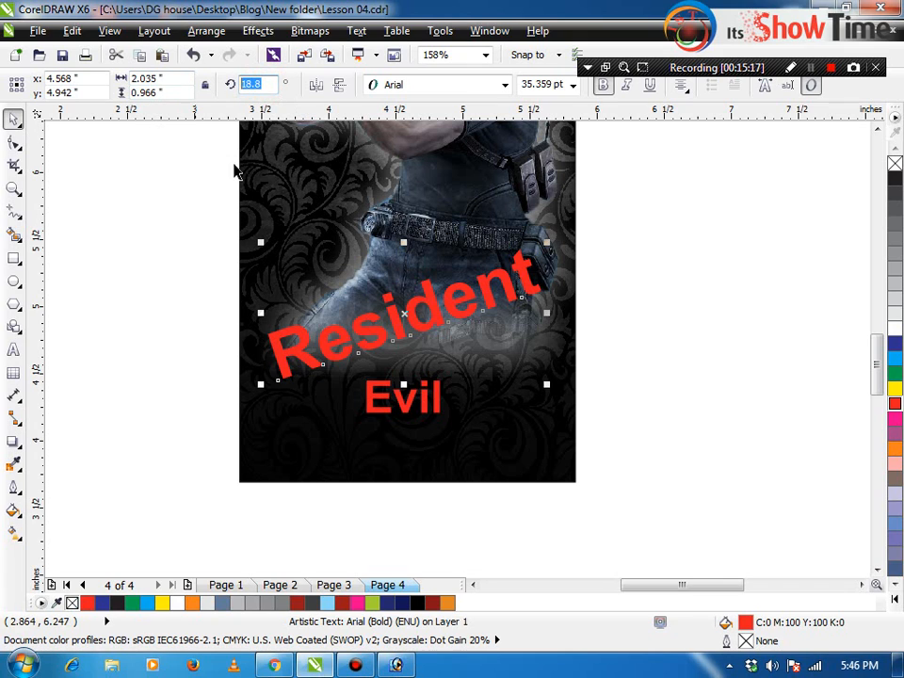
click(377, 401)
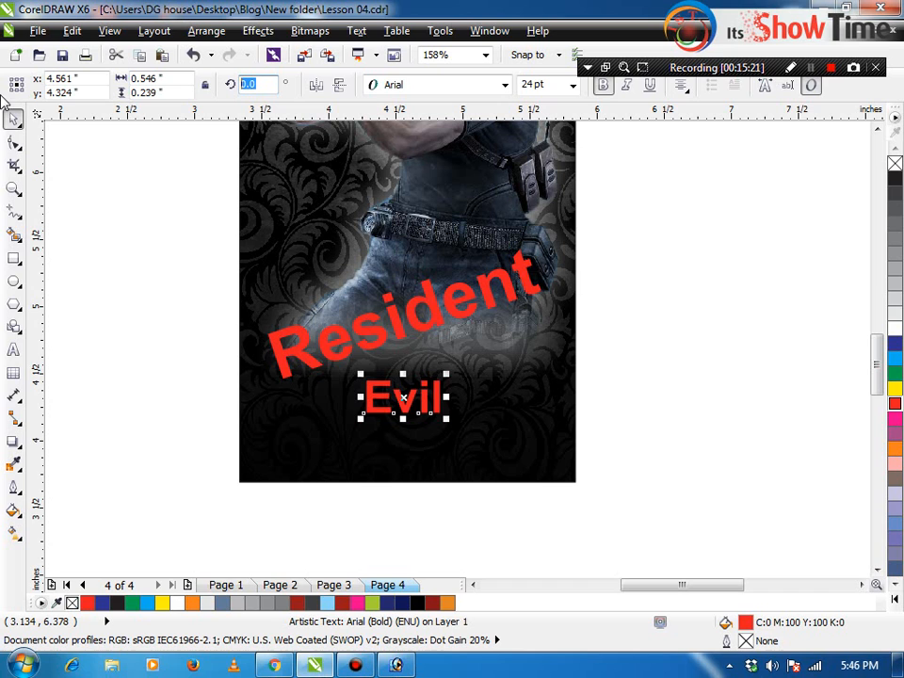
key(Return)
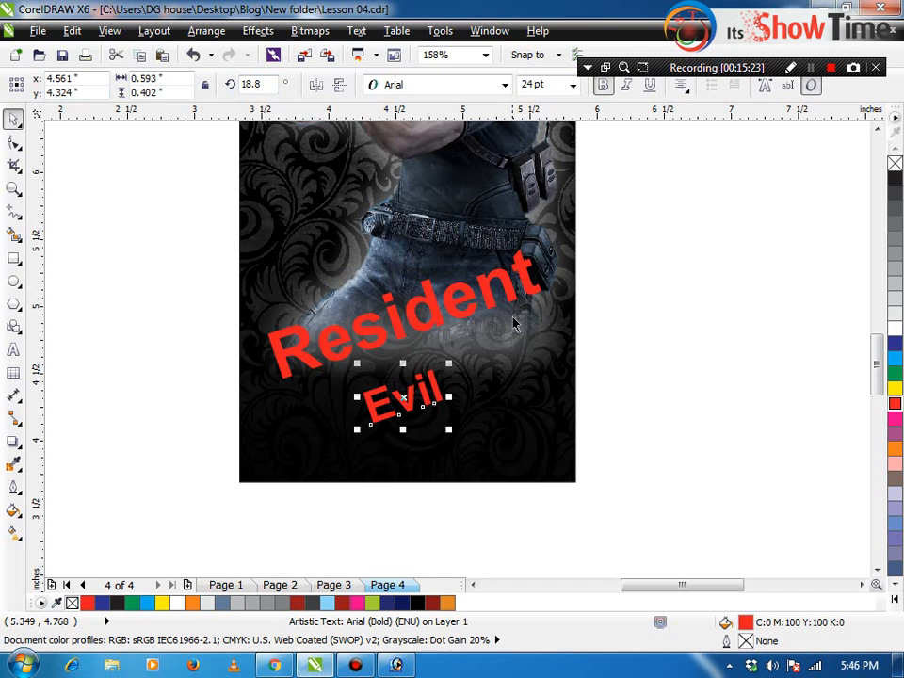
Place Evil beneath the end of Resident and enlarge it to about 33.2 pt.
drag(405, 403, 499, 337)
click(646, 313)
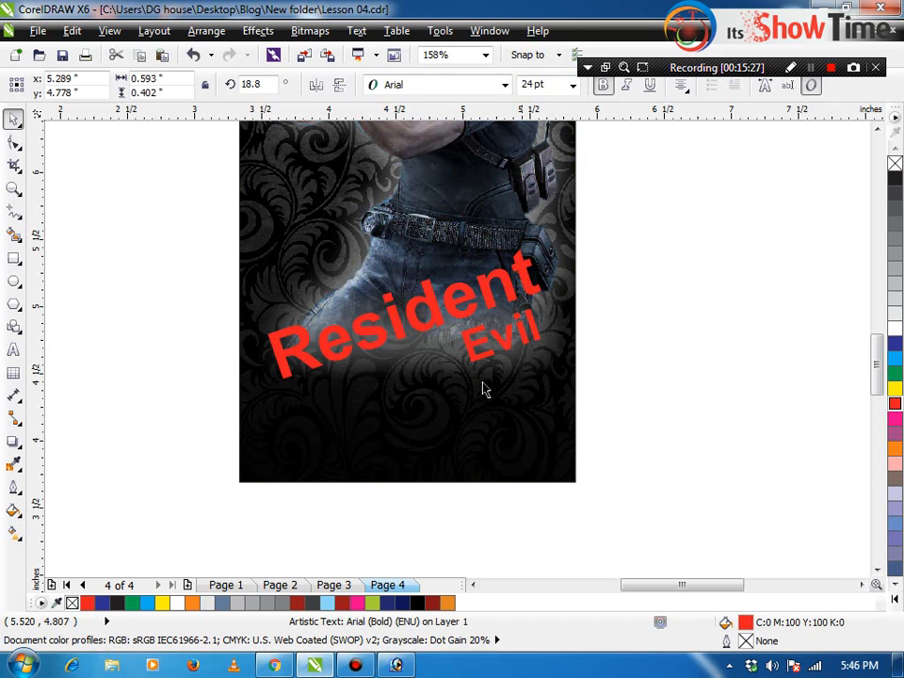
drag(461, 372, 424, 406)
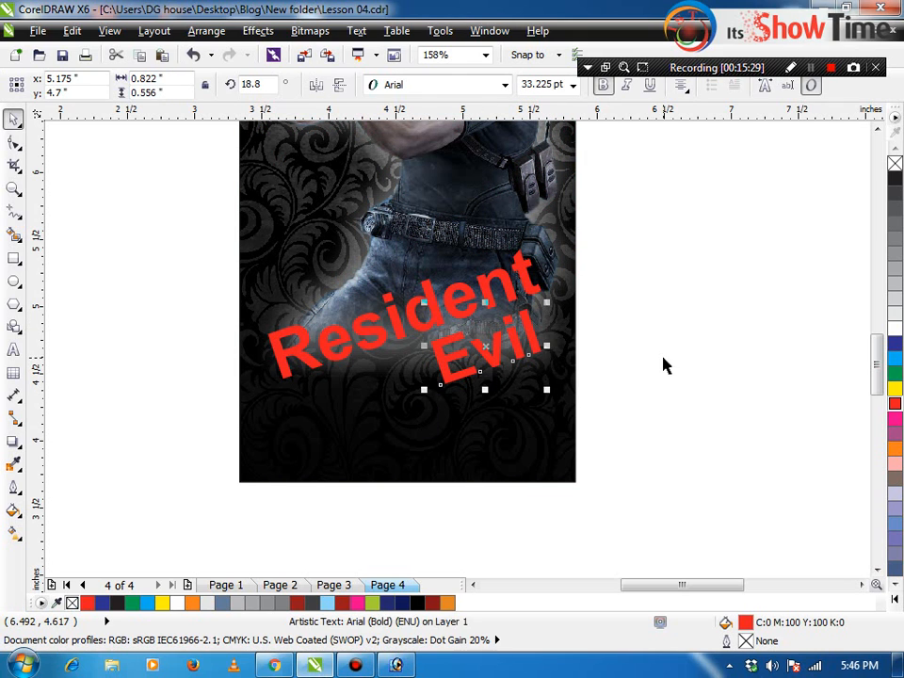
click(663, 361)
Start a custom linear fountain fill for both title words, adding a dark red stop (C33 M100 Y100 K51) at 42%.
click(529, 336)
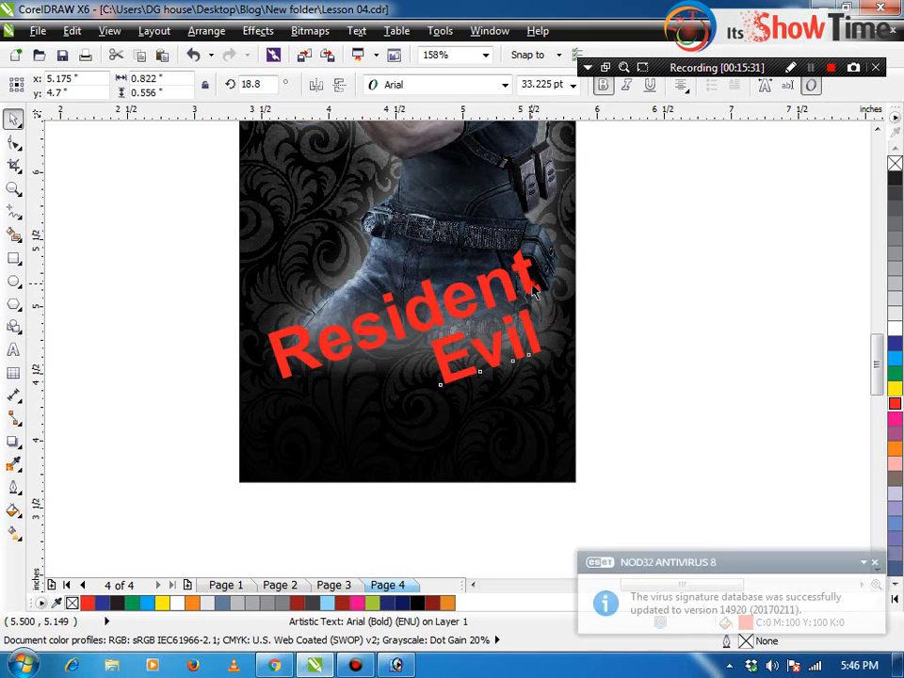
shift+click(529, 287)
click(621, 307)
drag(637, 210, 327, 428)
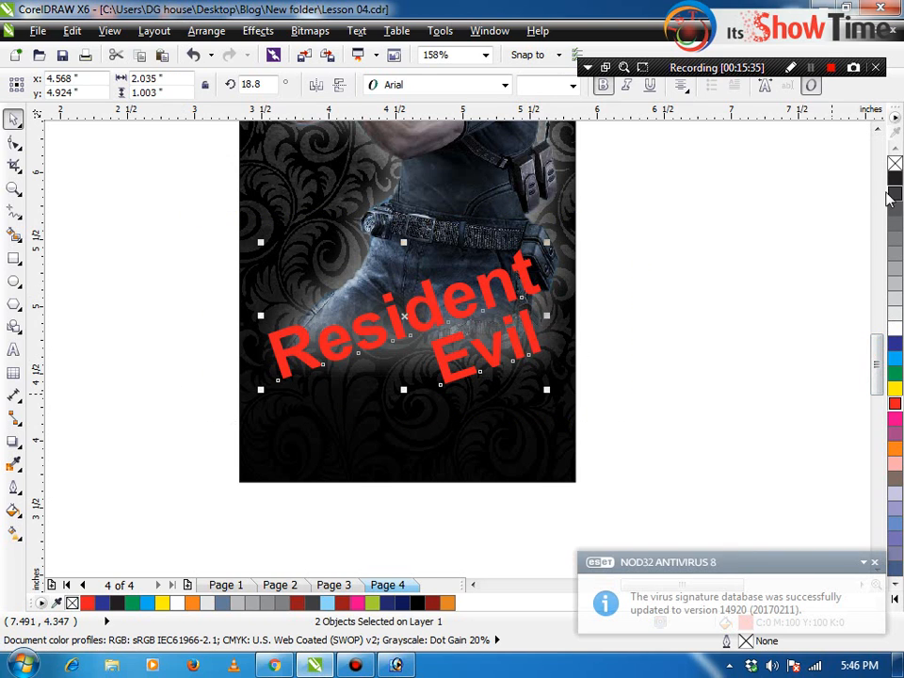
key(F11)
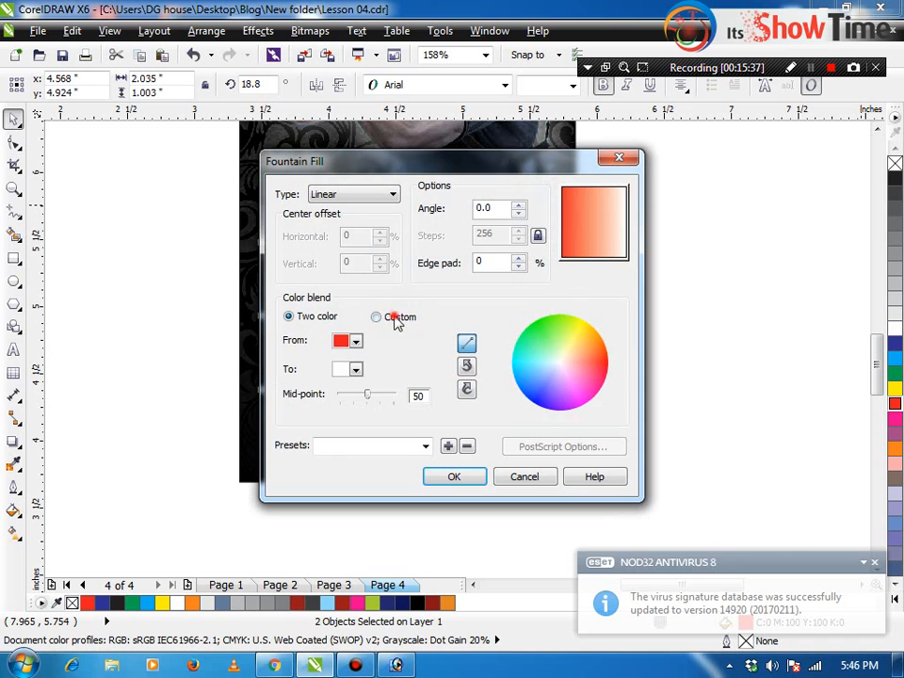
click(377, 317)
double_click(331, 368)
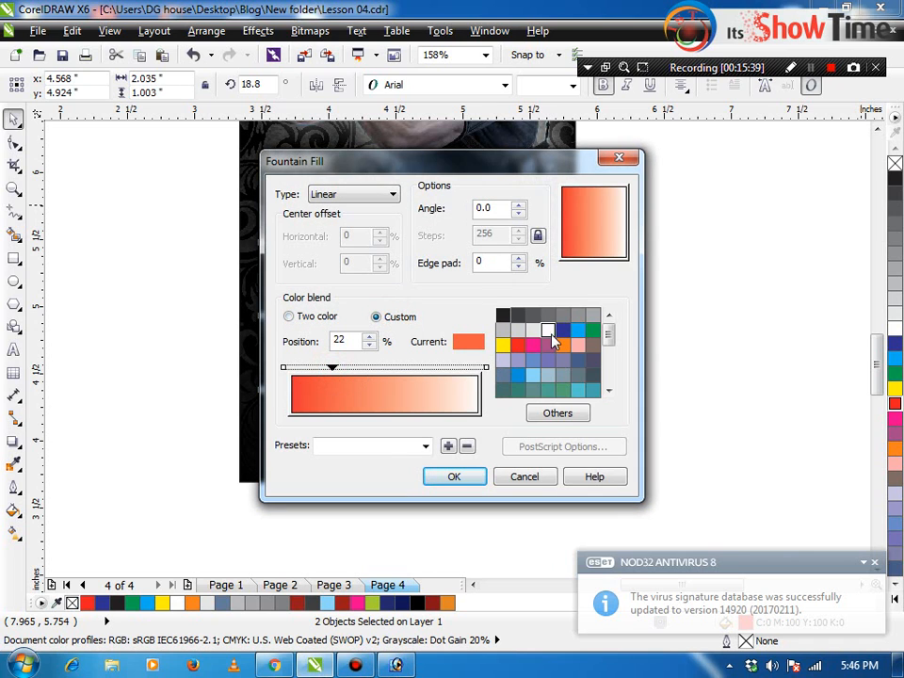
click(517, 344)
click(551, 412)
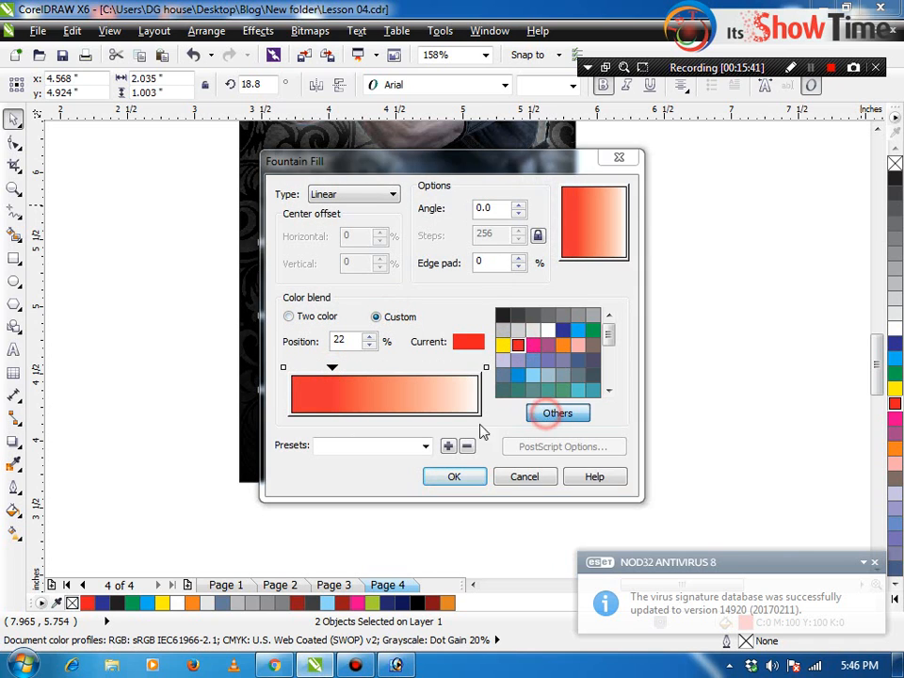
click(297, 197)
click(446, 355)
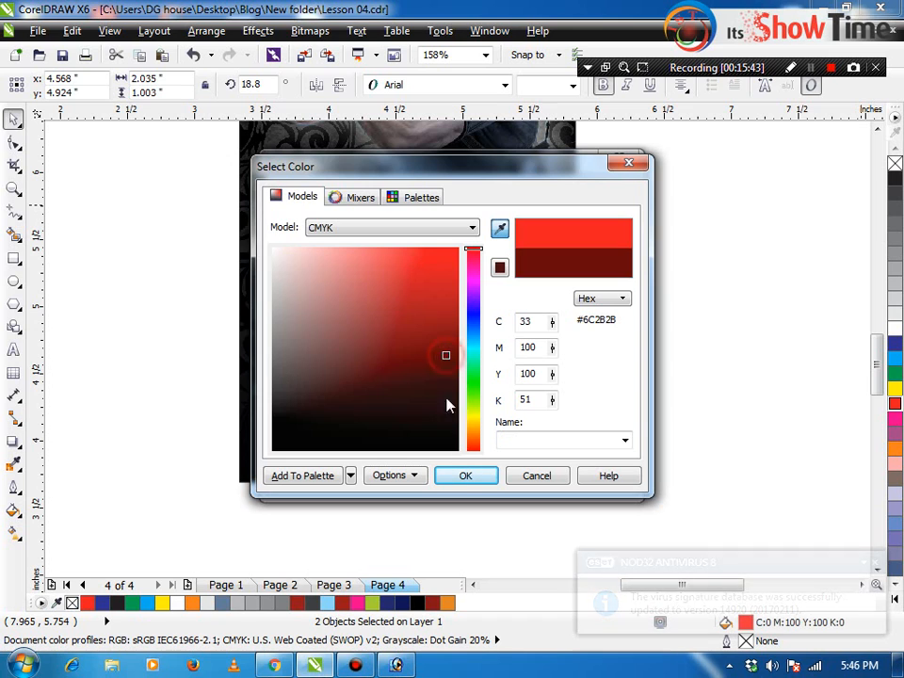
click(465, 478)
drag(337, 374, 376, 374)
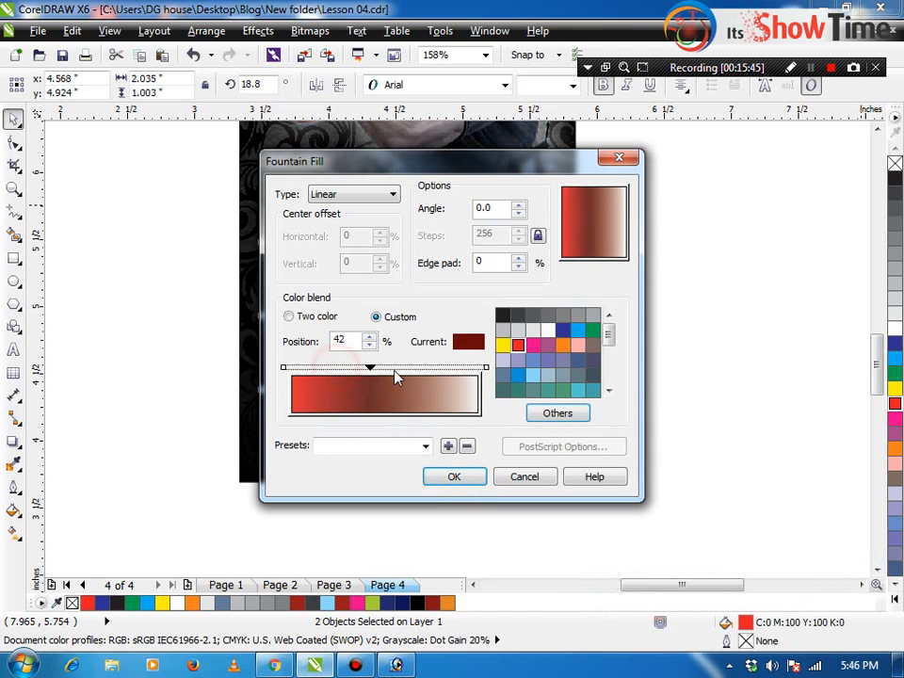
Add a red stop at 72%, set the gradient's end colour to dark red (C29 M100 Y100 K39) and apply the fill.
double_click(424, 366)
click(517, 345)
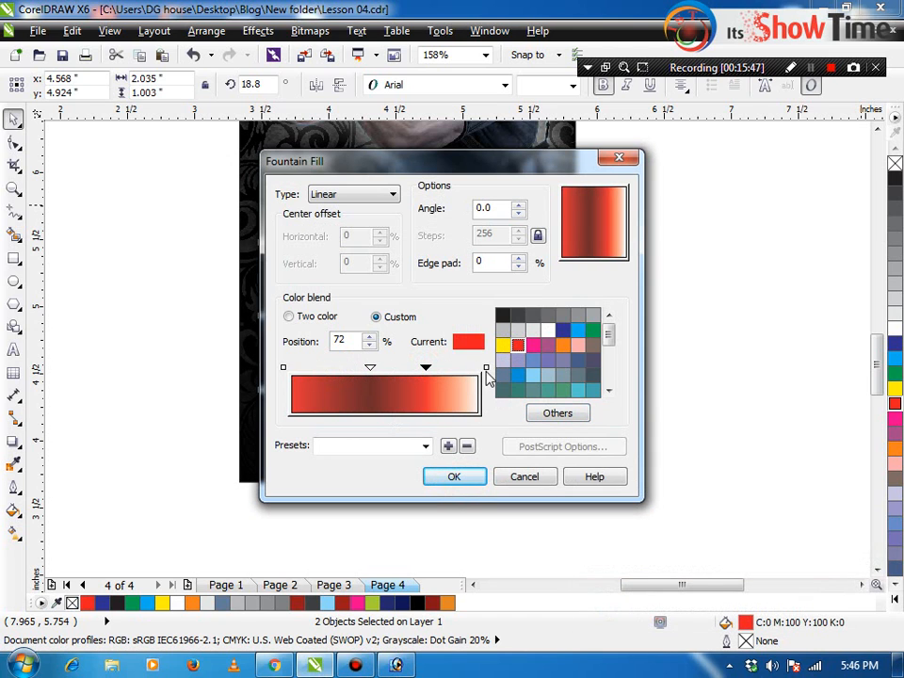
click(485, 367)
click(579, 414)
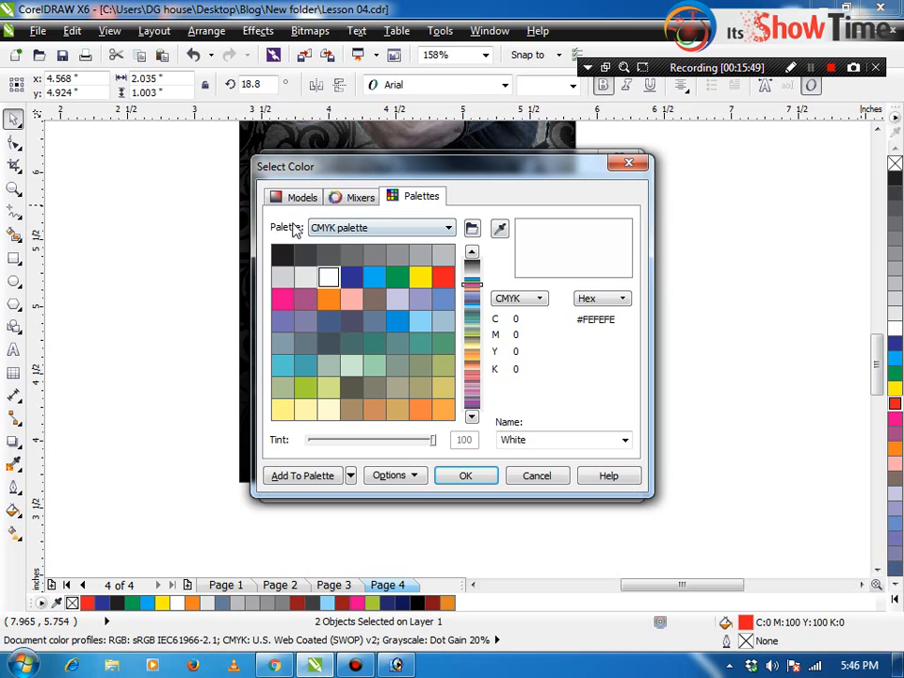
click(302, 196)
click(438, 340)
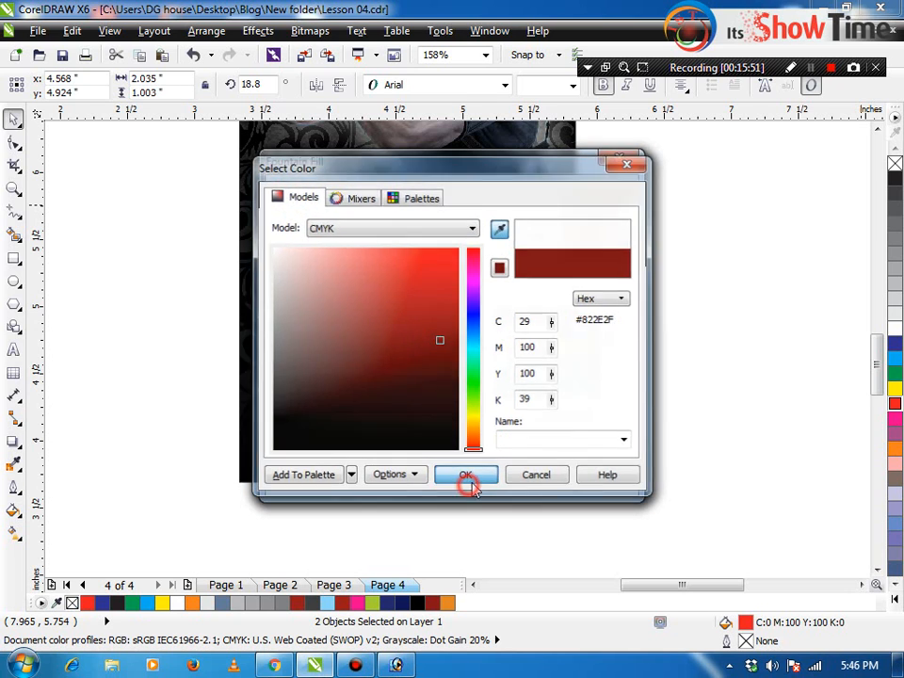
click(465, 477)
click(454, 476)
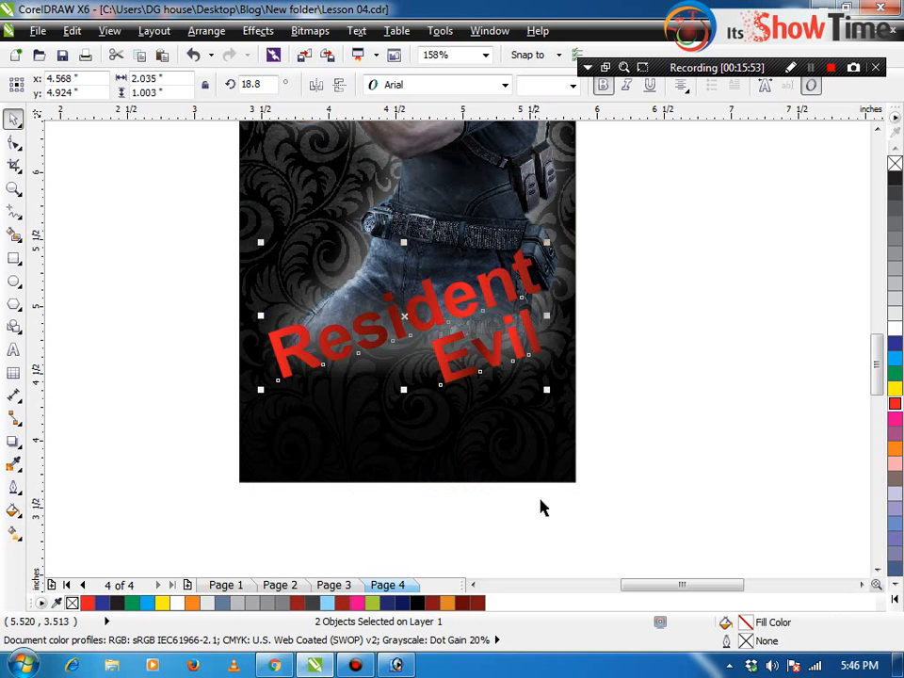
Give both title words a white 3.5 pt outline with rounded corners and line caps, placed behind the fill and scaled with the image.
right_click(895, 332)
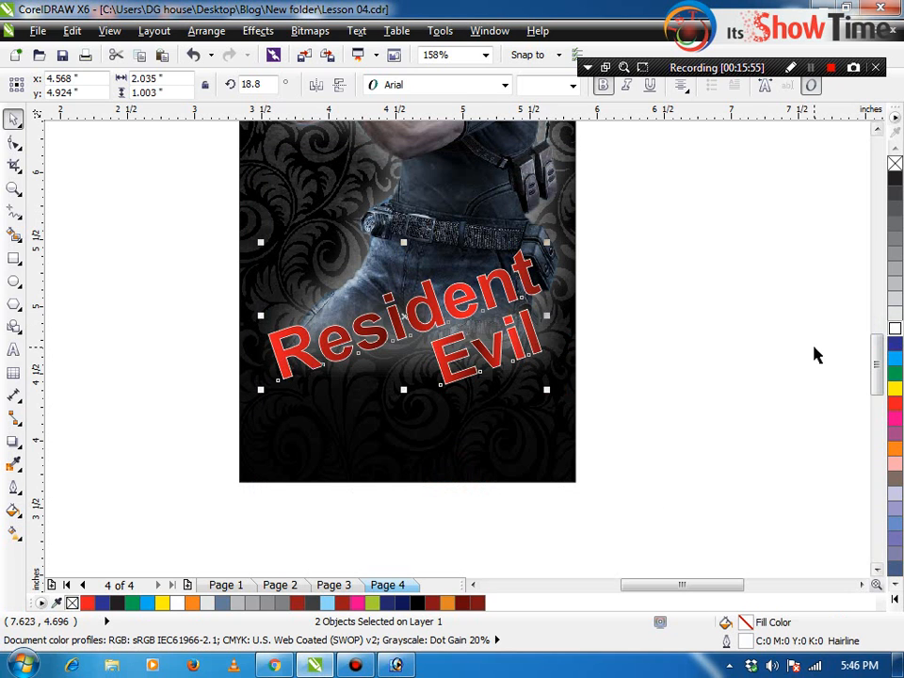
key(F12)
click(339, 233)
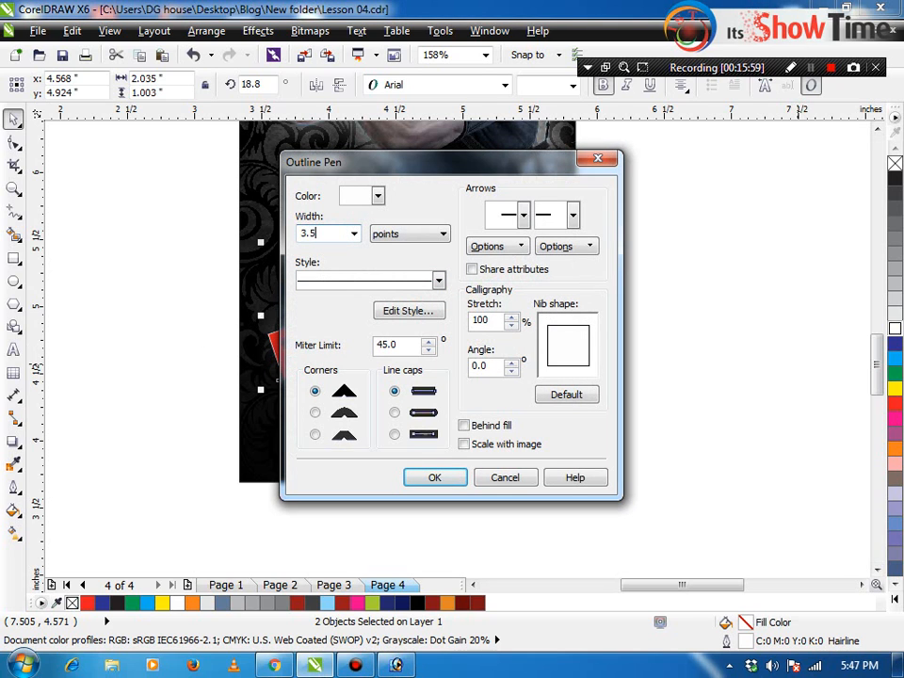
key(alt+b)
key(alt+m)
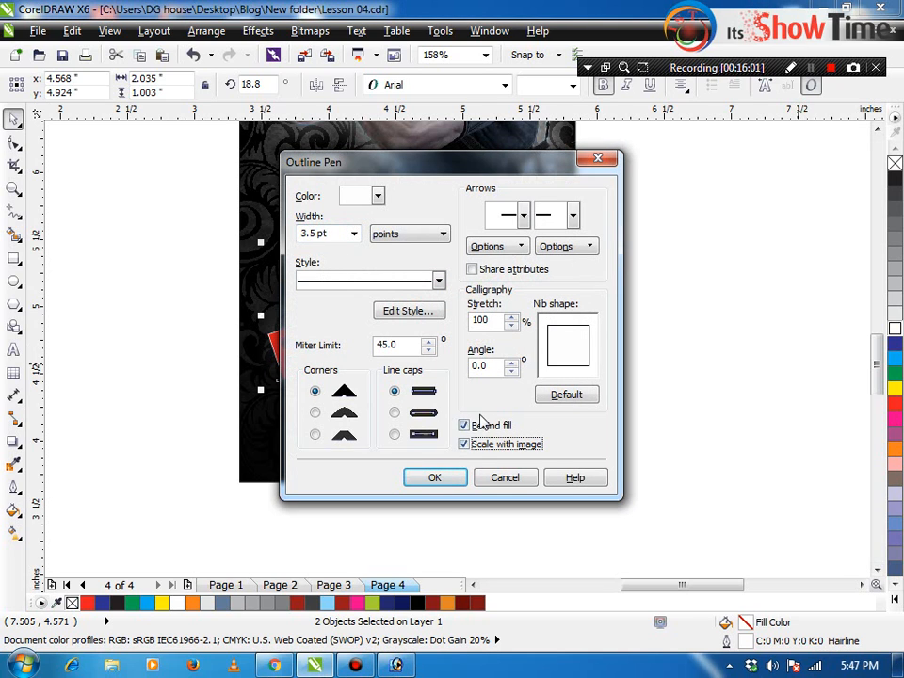
click(395, 412)
click(314, 412)
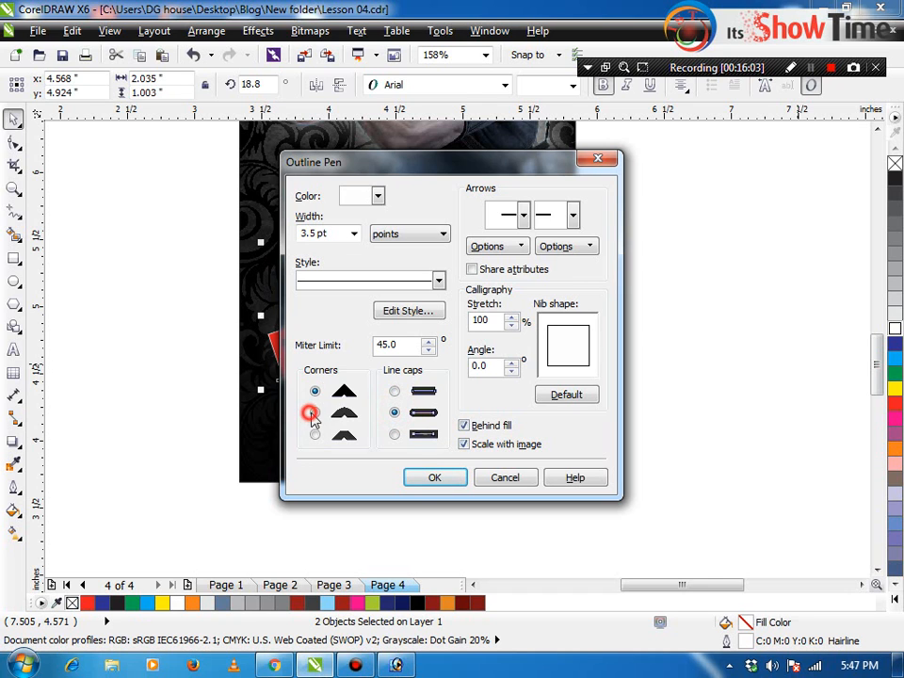
click(434, 477)
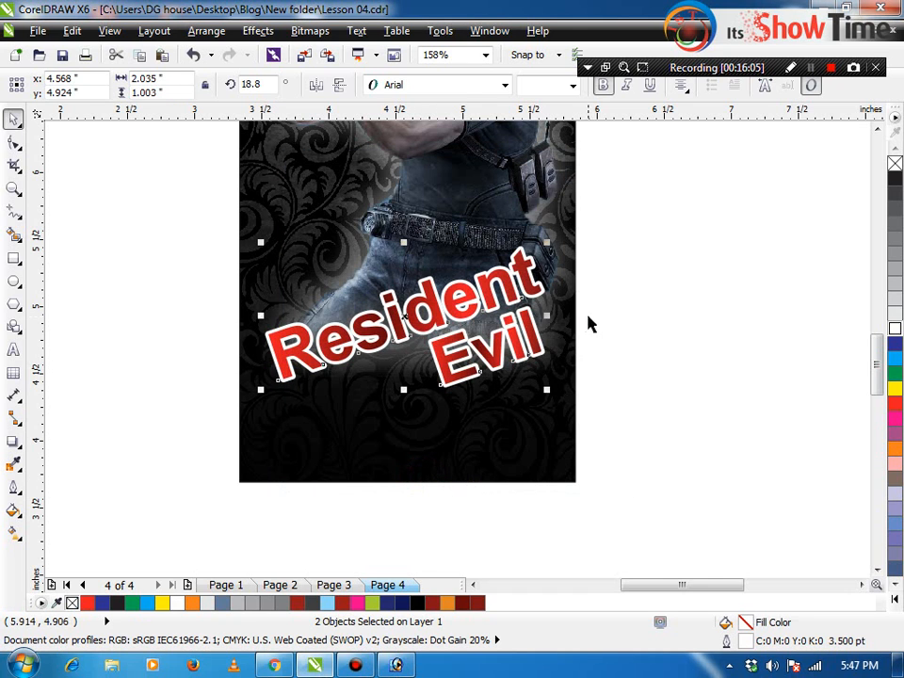
Examine the whole poster with the figure and the slanted, outlined title.
click(589, 323)
scroll(590, 323, down, 5)
click(571, 331)
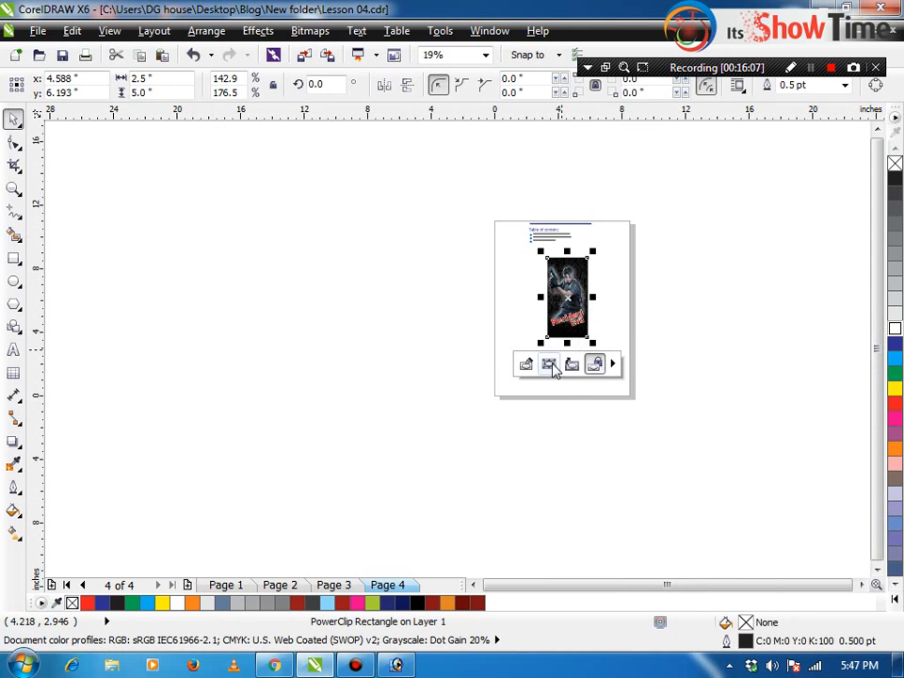
key(shift+F2)
click(621, 366)
click(487, 326)
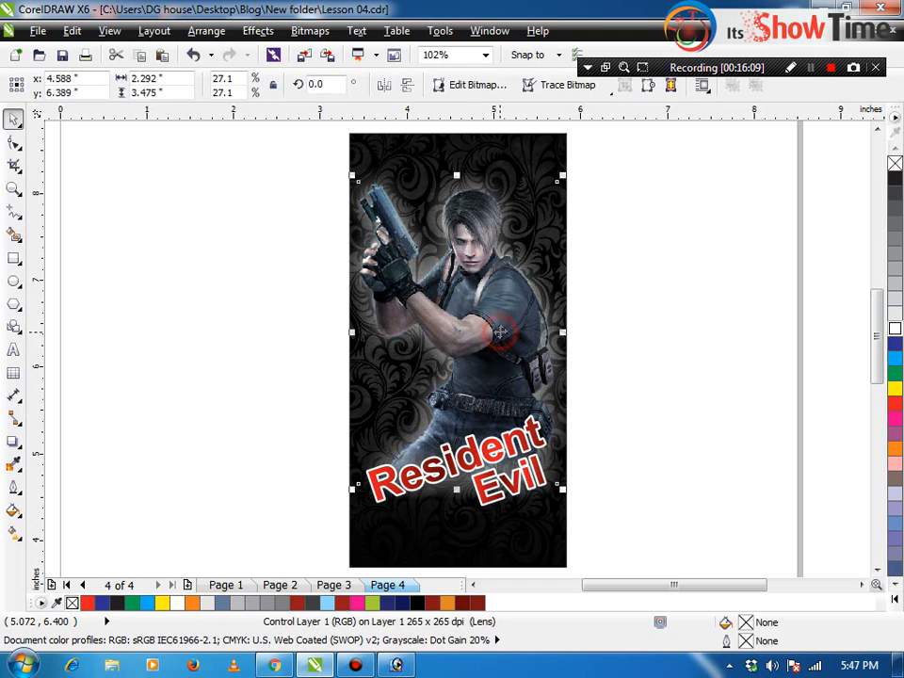
click(650, 322)
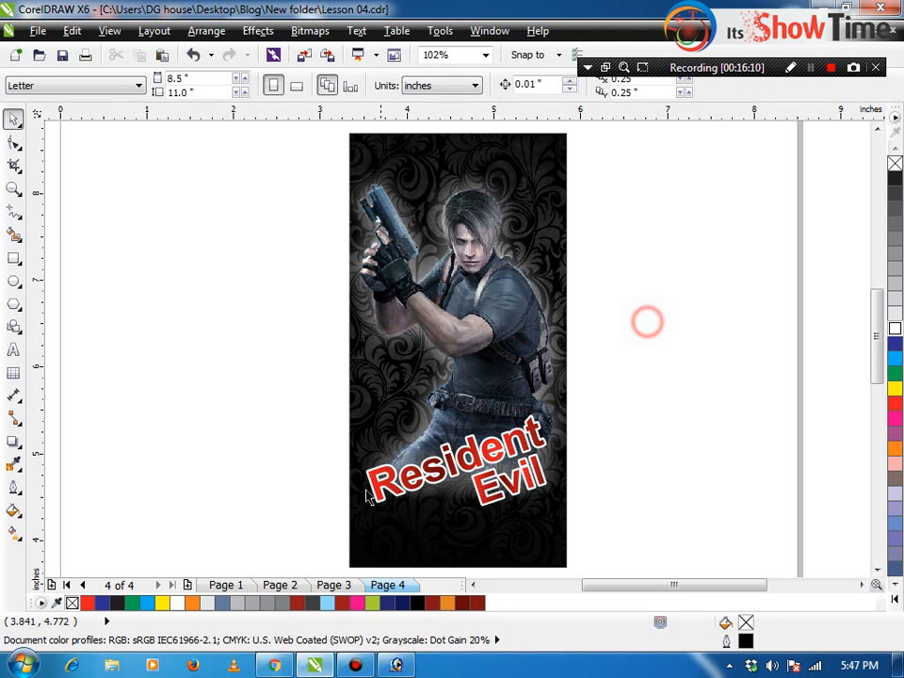
click(17, 353)
key(space)
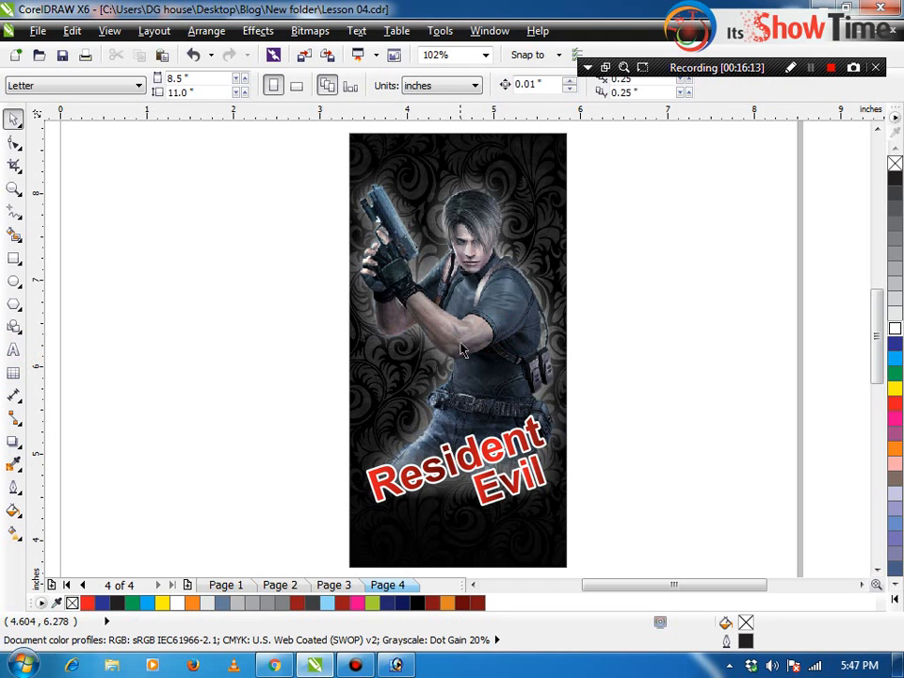
Duplicate the figure, shrink the copy to about 1.13 by 1.72 in, place it in the panel's upper-left area and mirror it horizontally.
drag(498, 335, 161, 336)
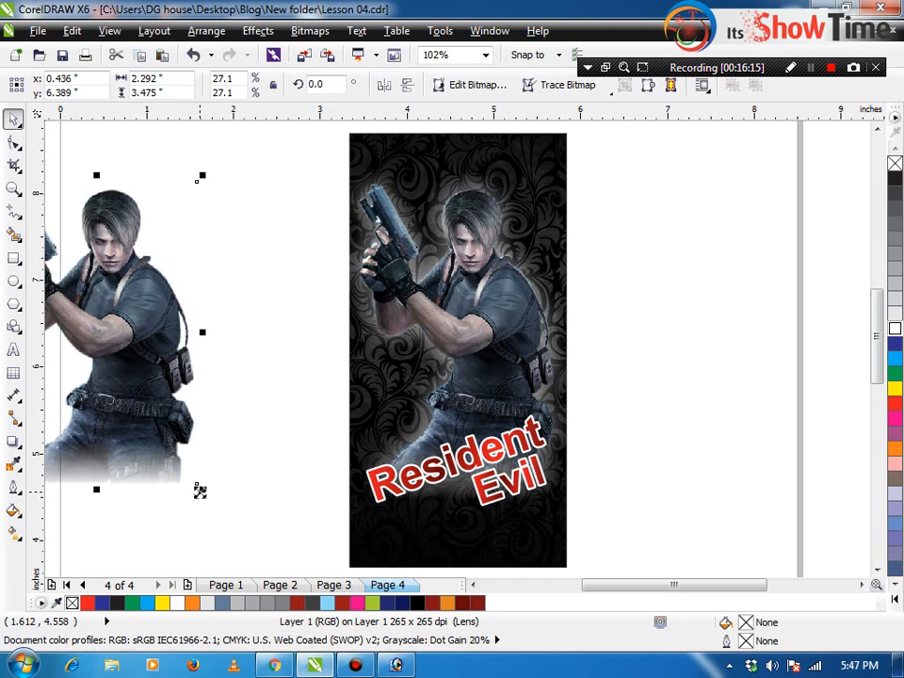
drag(200, 491, 142, 414)
drag(120, 344, 428, 222)
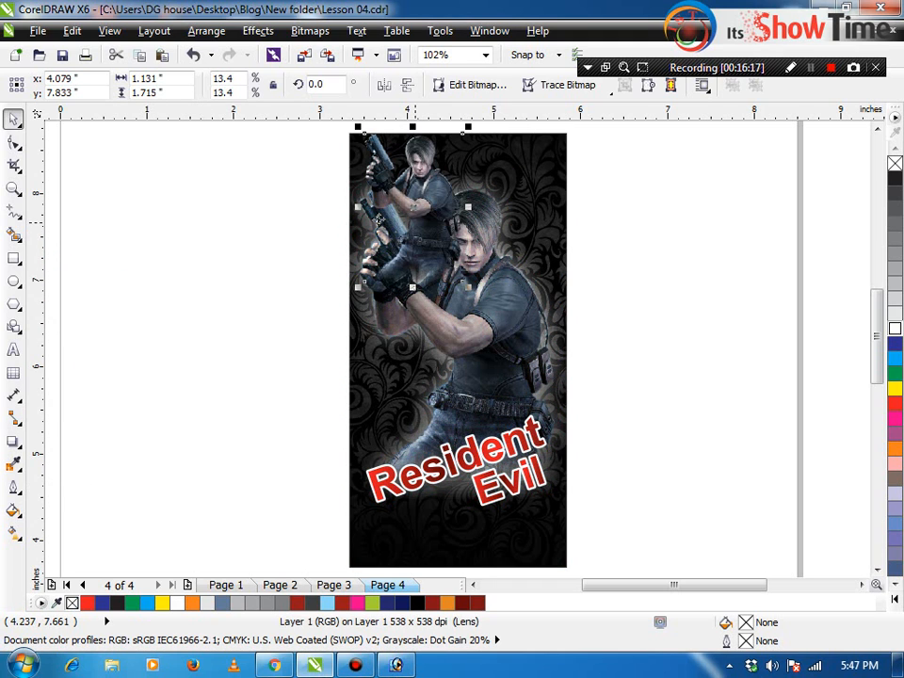
click(394, 85)
click(629, 210)
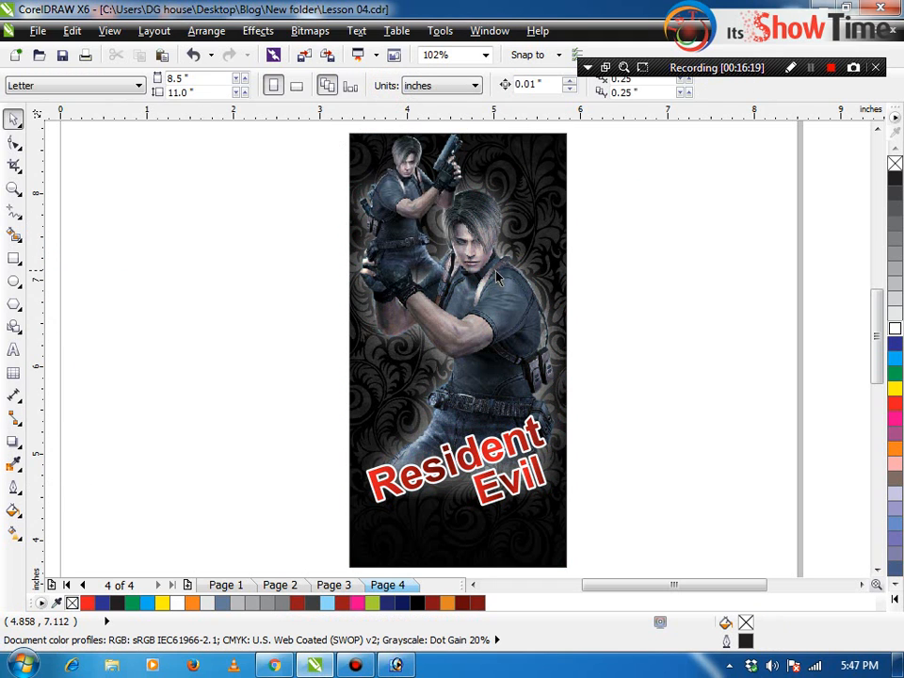
Put the small figure behind the large one in front of the panel, and reduce it to about 0.9 by 1.36 in.
click(371, 202)
click(386, 158)
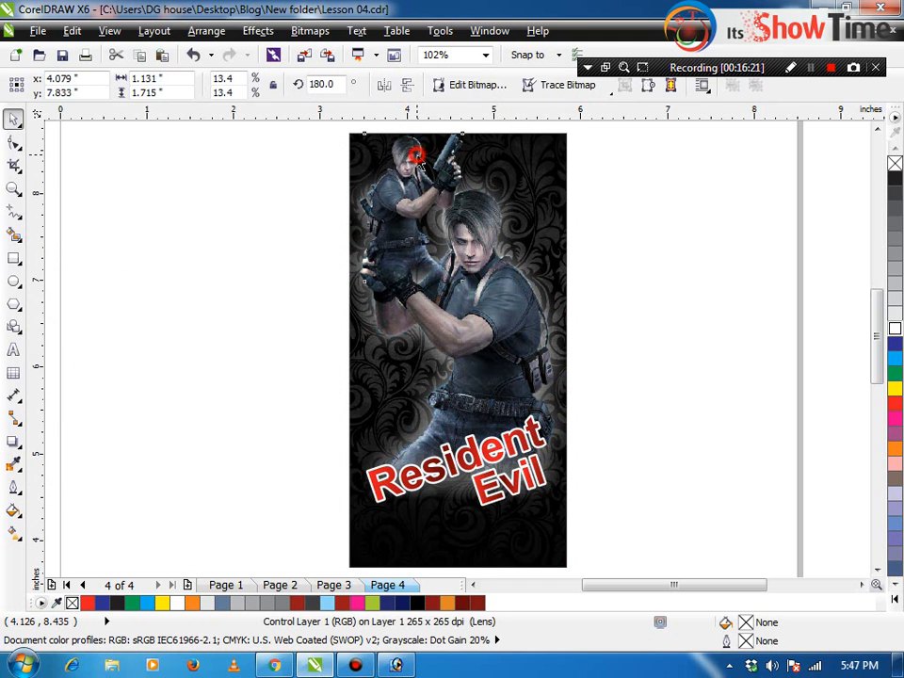
shift+click(540, 151)
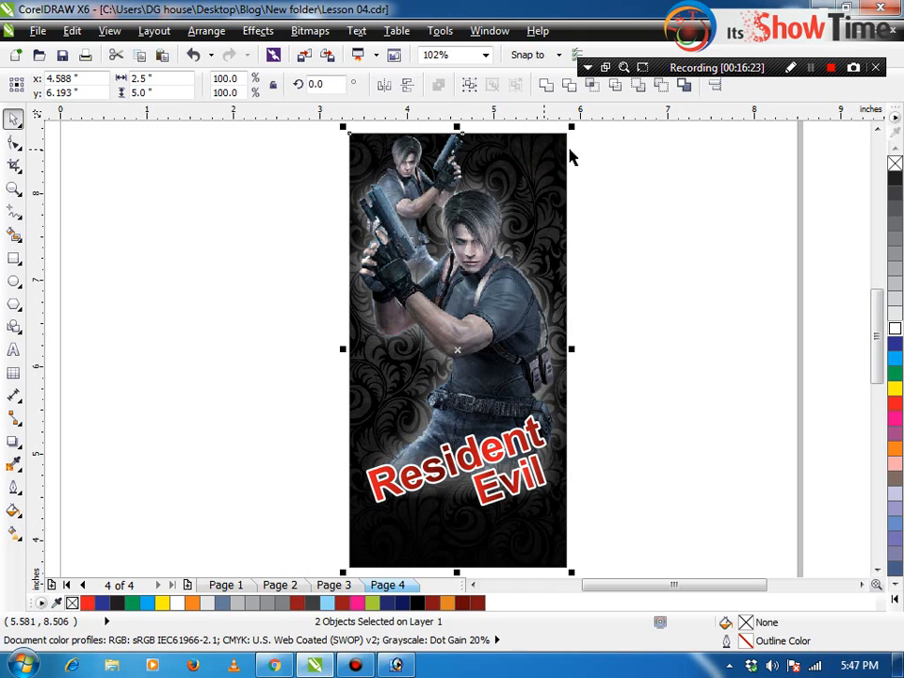
click(671, 218)
click(408, 153)
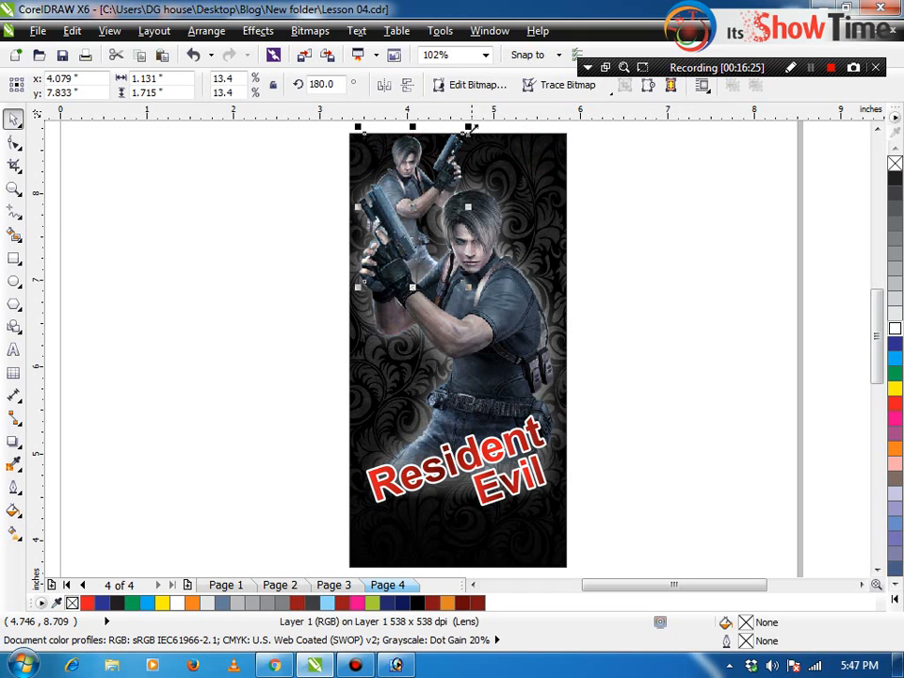
drag(471, 129, 450, 179)
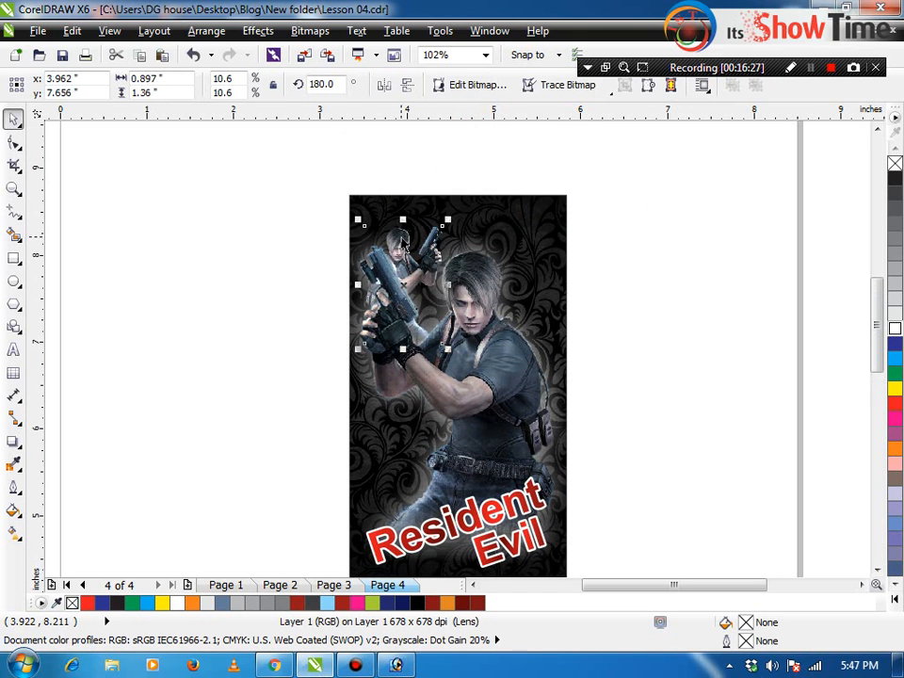
Move the small figure up to the panel's upper edge and give it a uniform transparency of 50.
drag(403, 281, 420, 261)
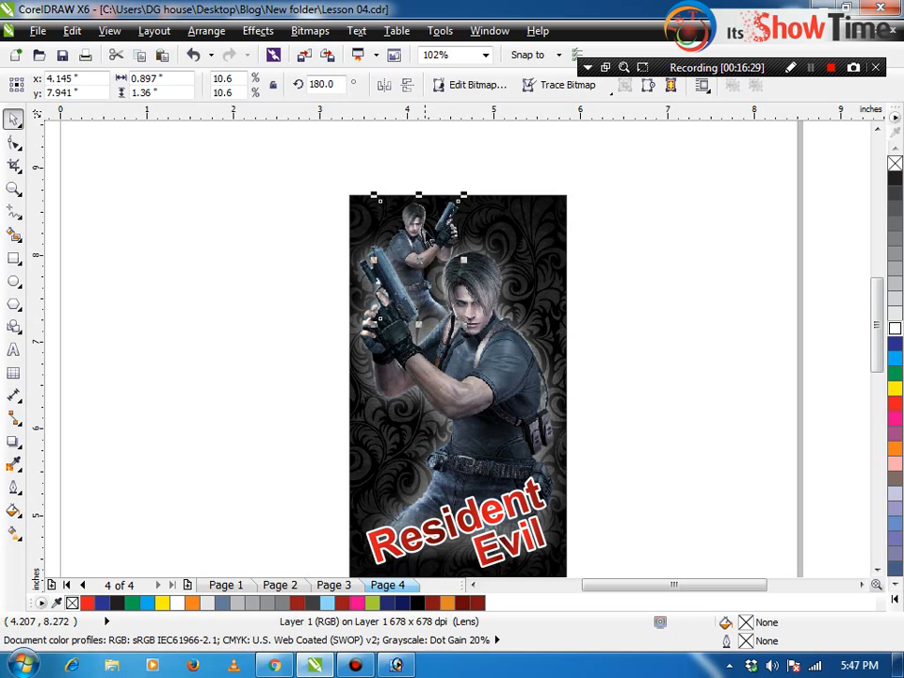
click(14, 441)
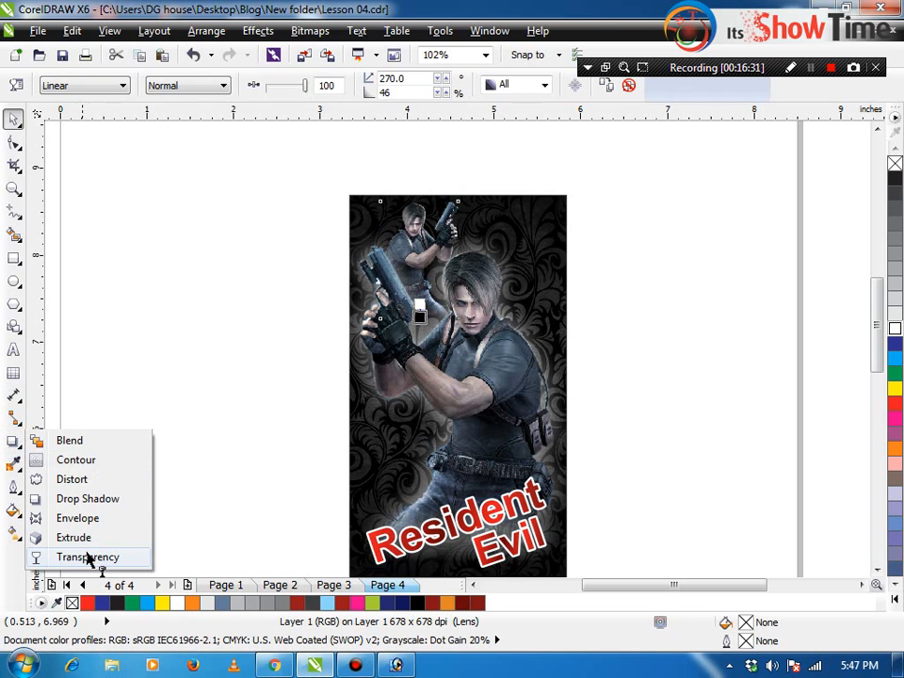
click(88, 557)
click(100, 85)
click(90, 124)
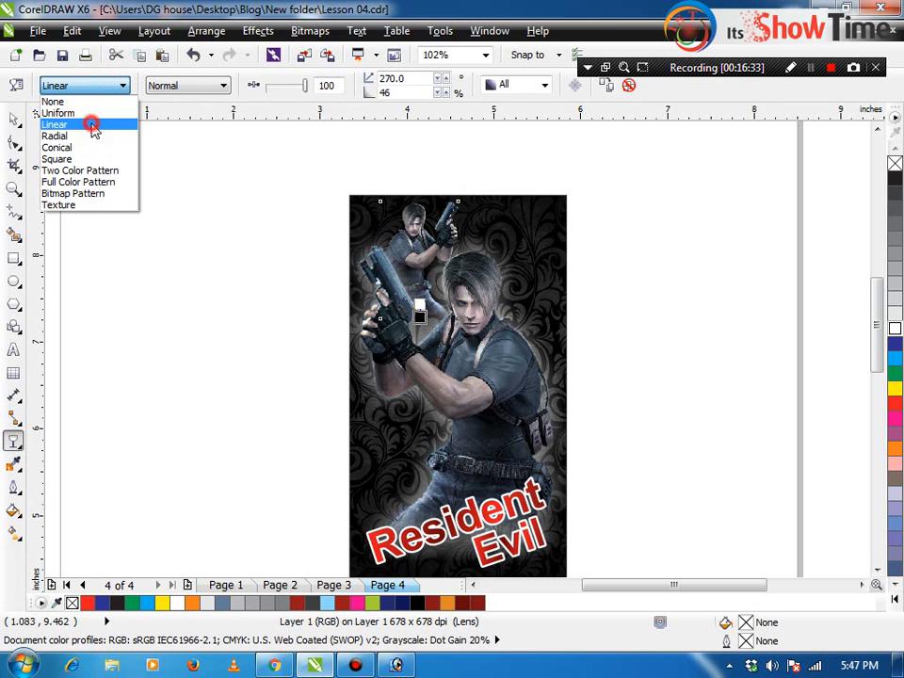
click(95, 84)
click(83, 113)
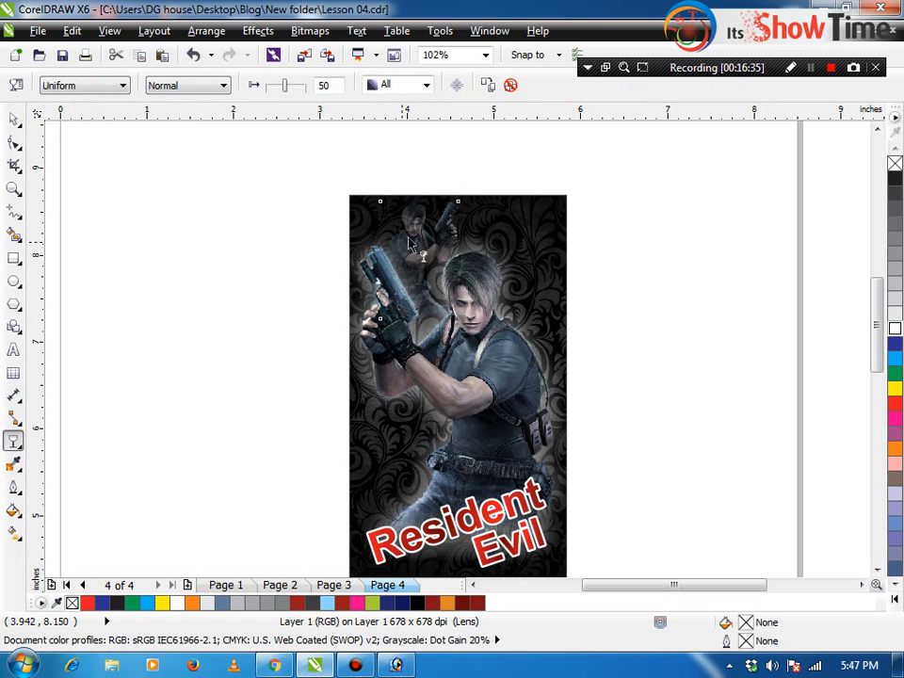
Enlarge the small figure to about 1.31 by 1.98 in and fit it into the panel's upper-left area.
key(space)
drag(375, 199, 355, 170)
click(424, 249)
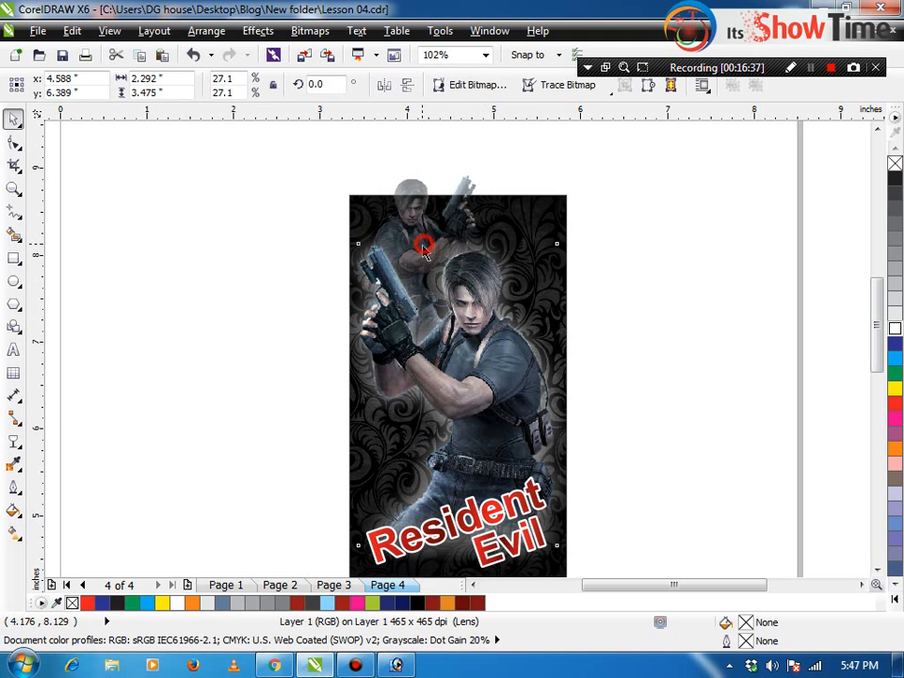
drag(413, 178, 408, 200)
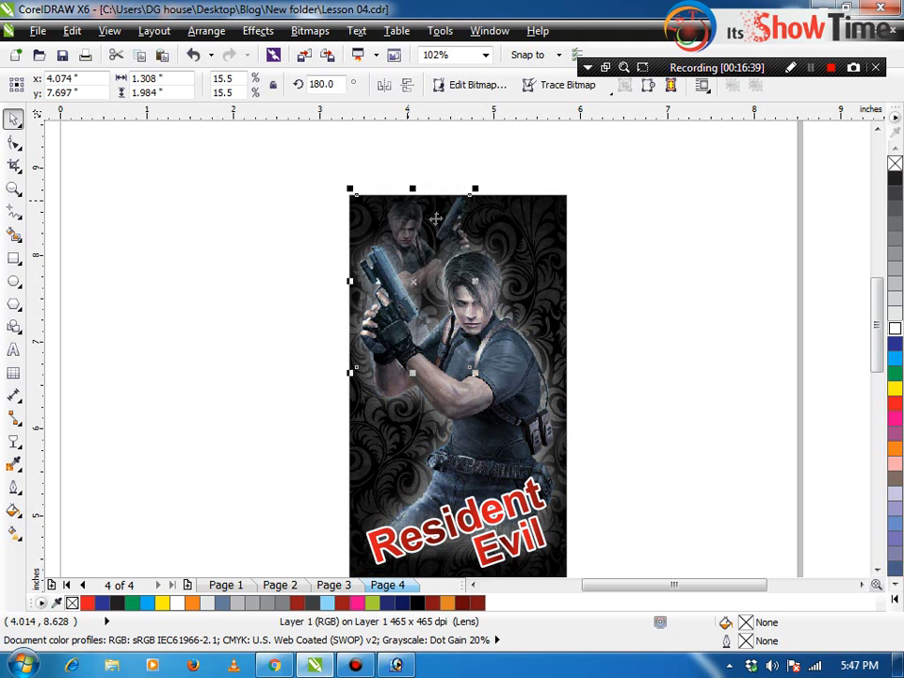
click(577, 245)
Add the text "Release Date" near the poster's lower part in bold 24 pt Arial.
scroll(583, 341, down, 2)
key(F2)
drag(624, 394, 398, 490)
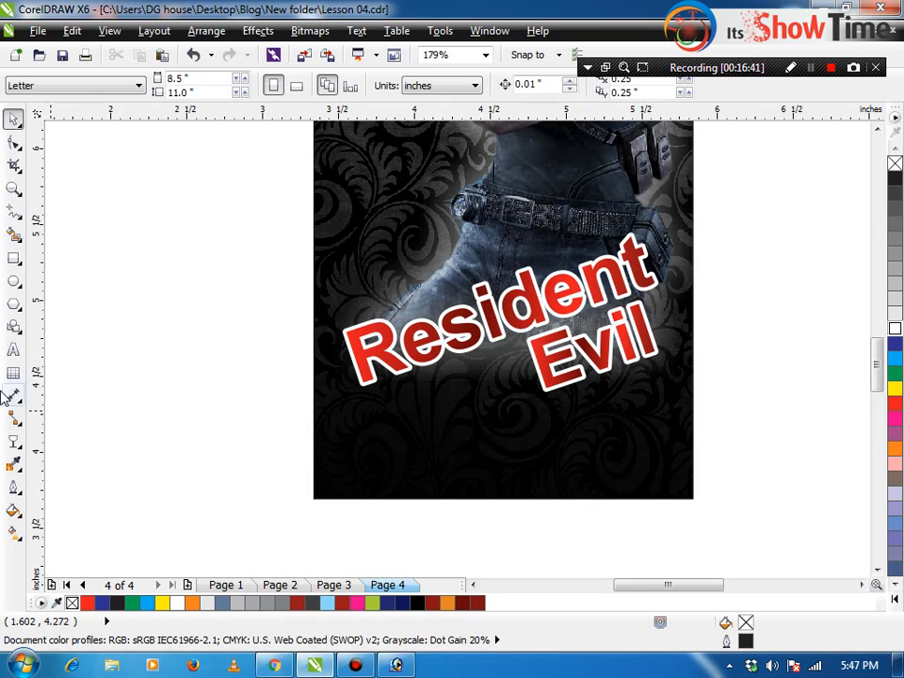
click(13, 349)
click(162, 378)
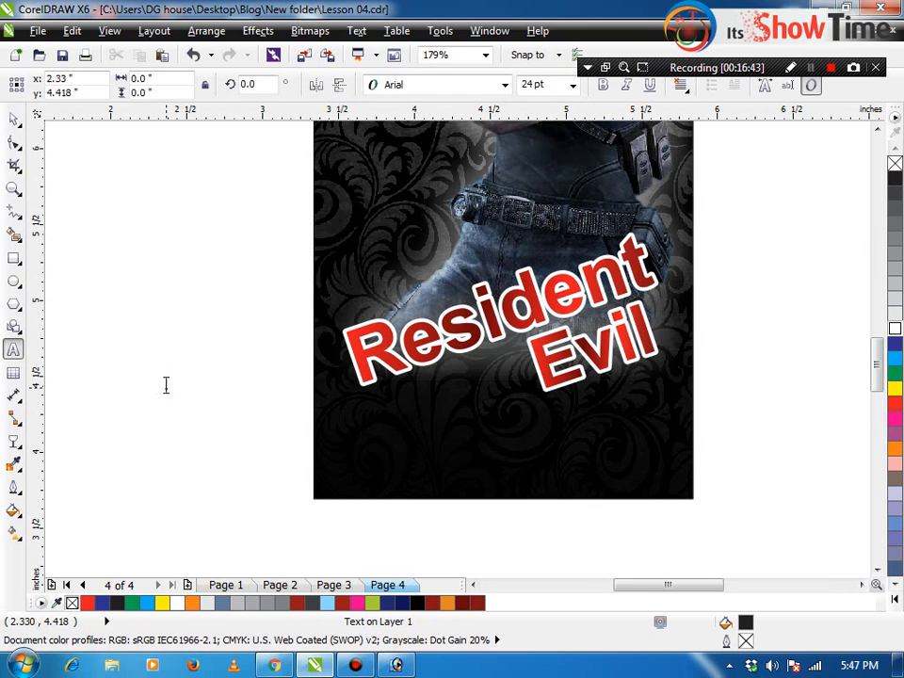
text(Release Date)
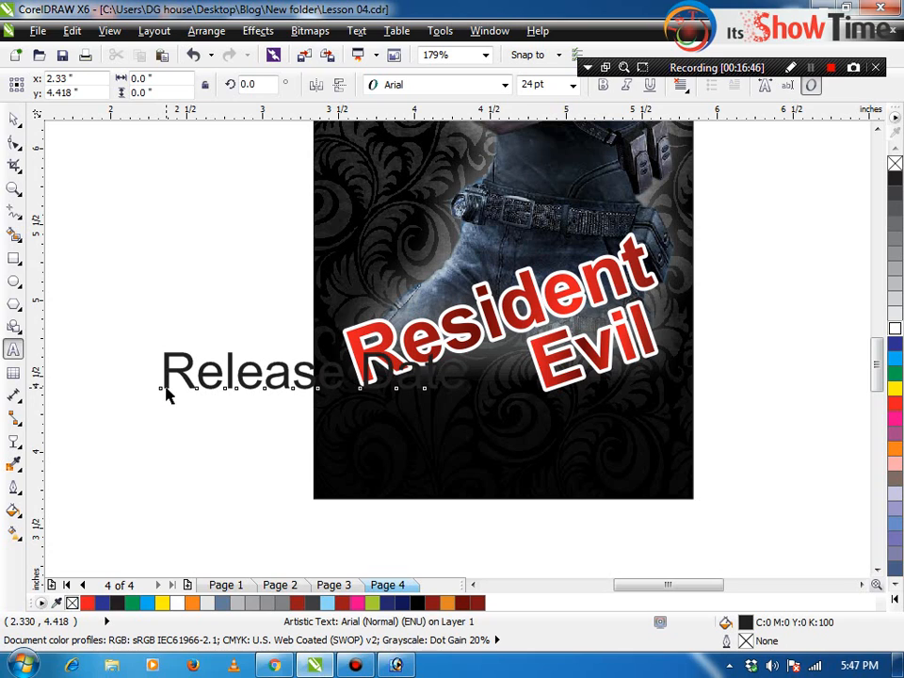
key(ctrl+space)
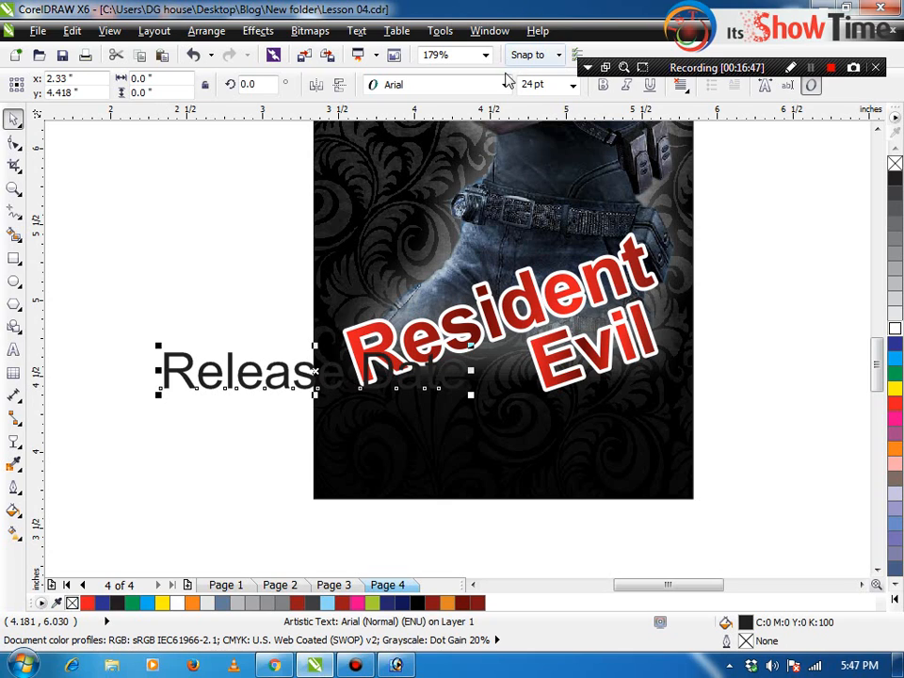
key(ctrl+b)
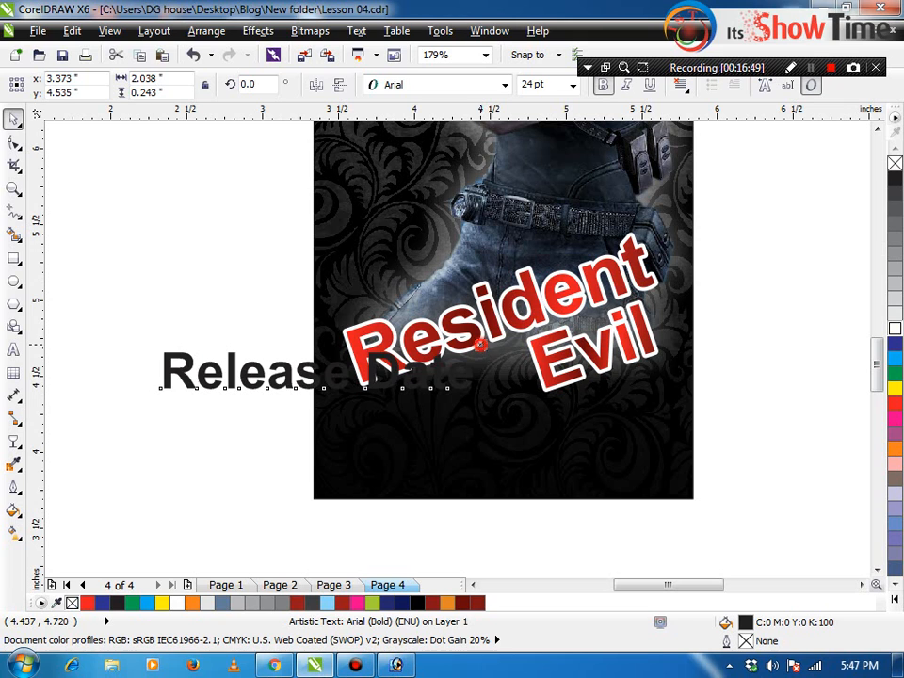
Shrink the "Release Date" text to about 13 pt, place it beneath the title and color it yellow.
drag(481, 346, 353, 366)
shift+click(362, 339)
click(293, 373)
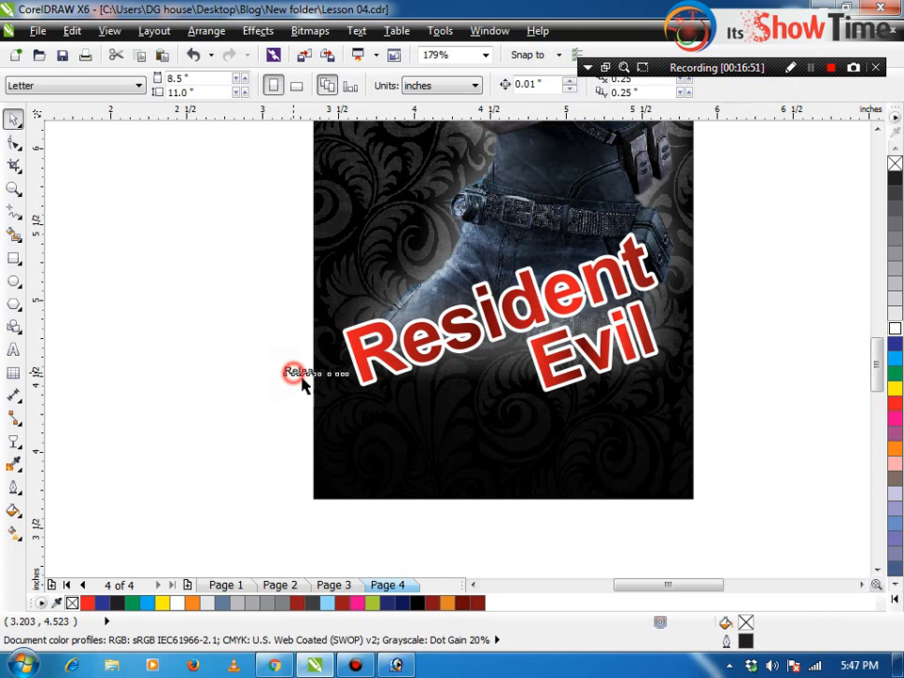
drag(301, 384, 482, 440)
drag(537, 417, 587, 410)
click(896, 394)
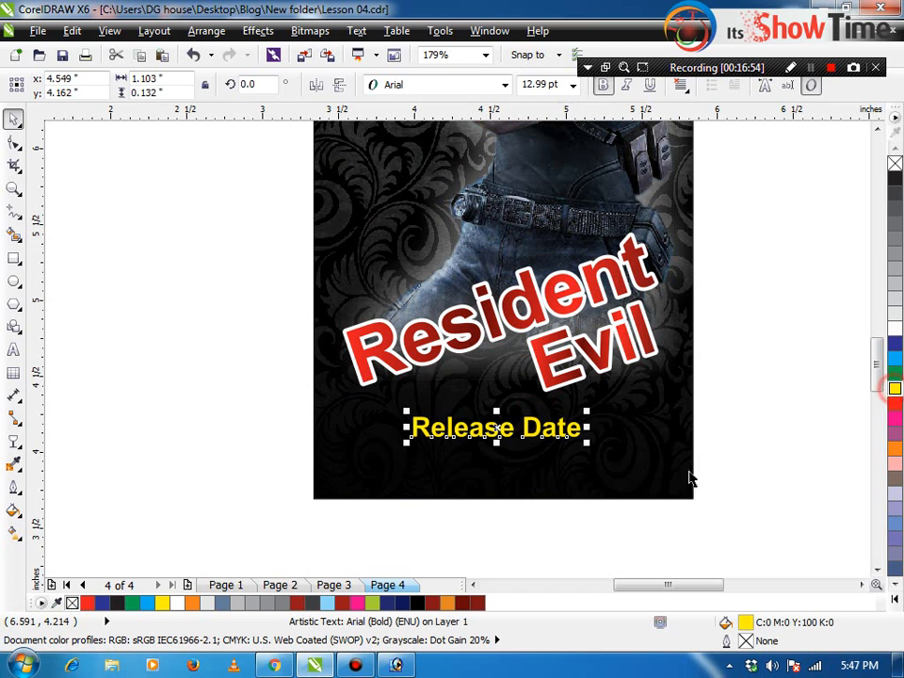
Duplicate the "Release Date" line directly below itself and change the copy's text to "1st April 2017".
drag(538, 440, 534, 476)
double_click(533, 463)
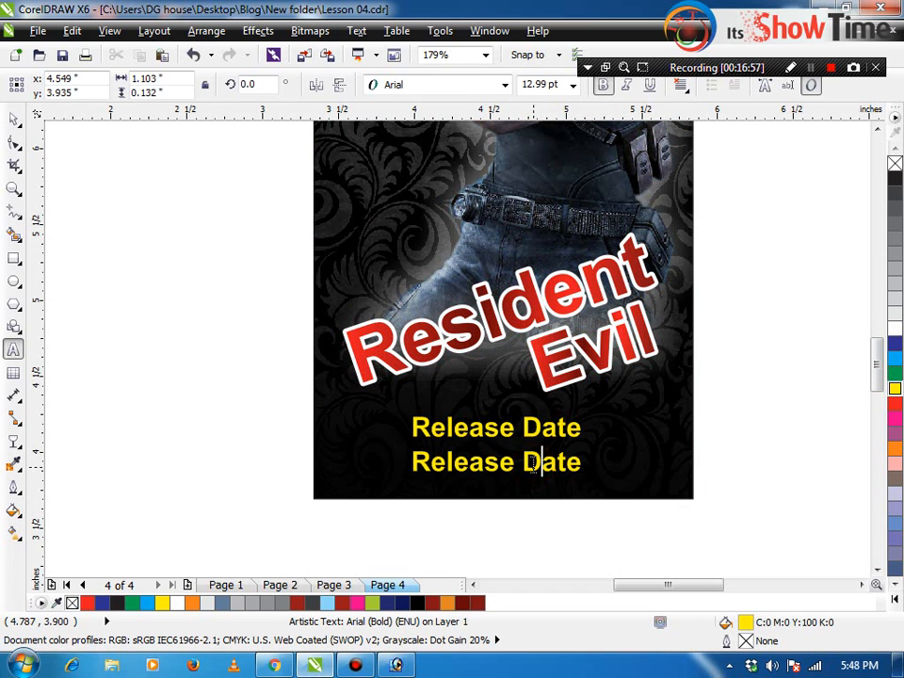
key(ctrl+a)
text(1s)
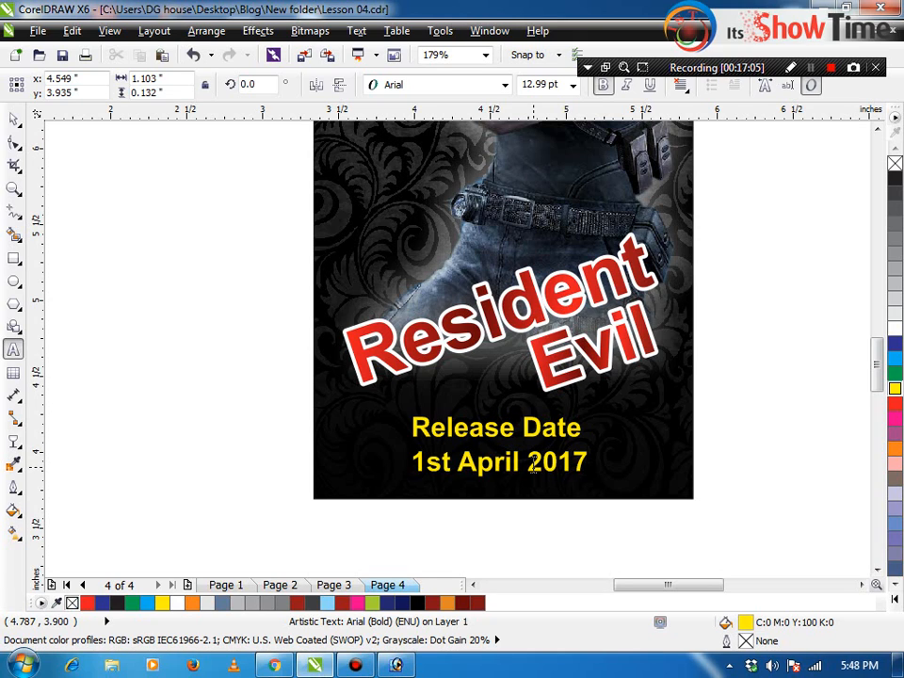
Format the "st" in the date line as automatic superscript.
drag(451, 461, 428, 461)
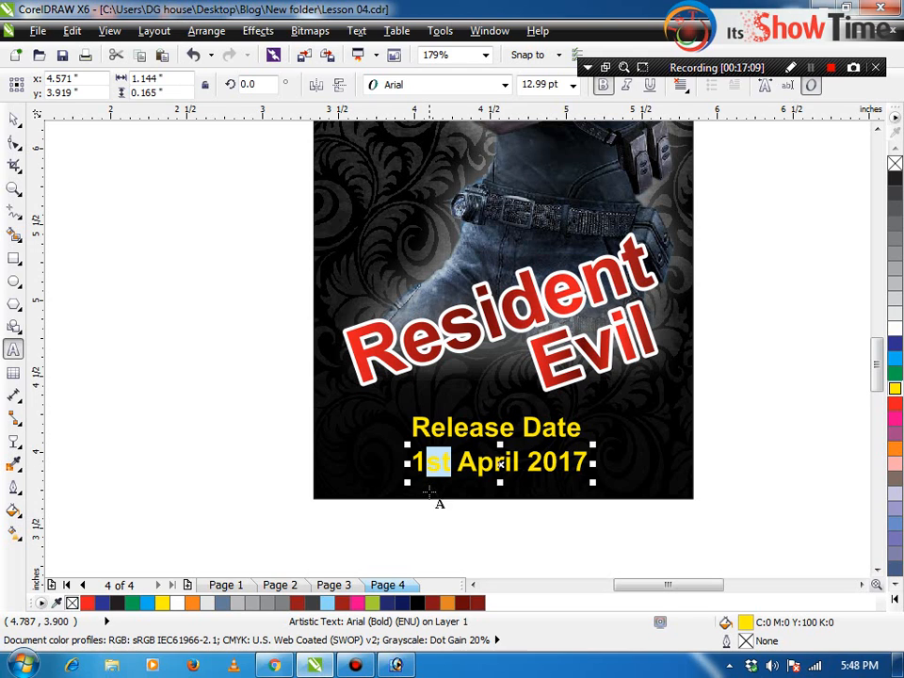
key(ctrl+t)
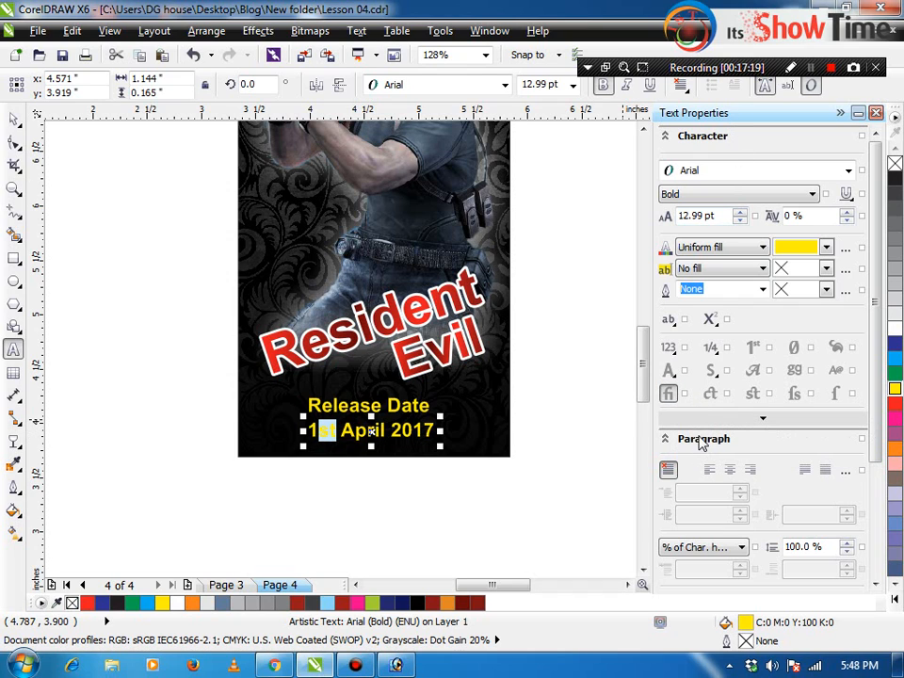
click(710, 321)
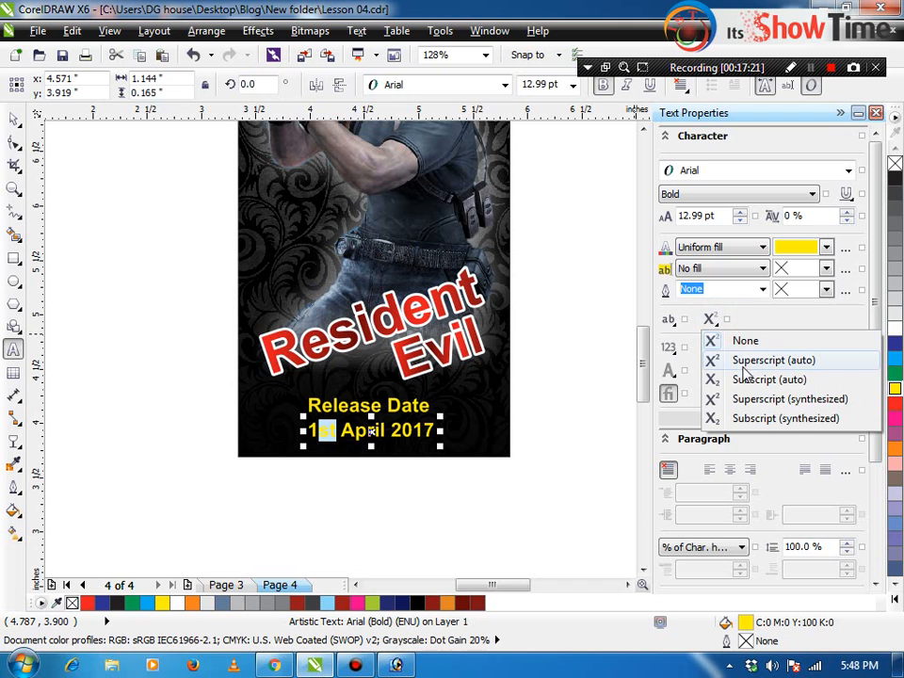
click(747, 360)
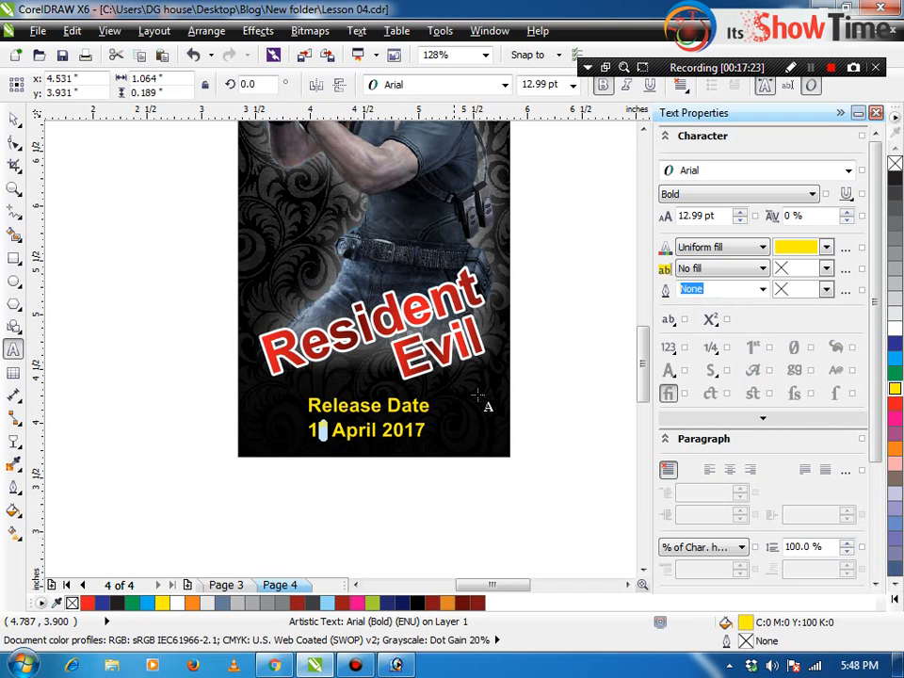
Shrink the date line slightly and center both release lines horizontally on the panel.
key(F2)
drag(526, 481, 132, 377)
click(363, 423)
scroll(363, 423, down, 3)
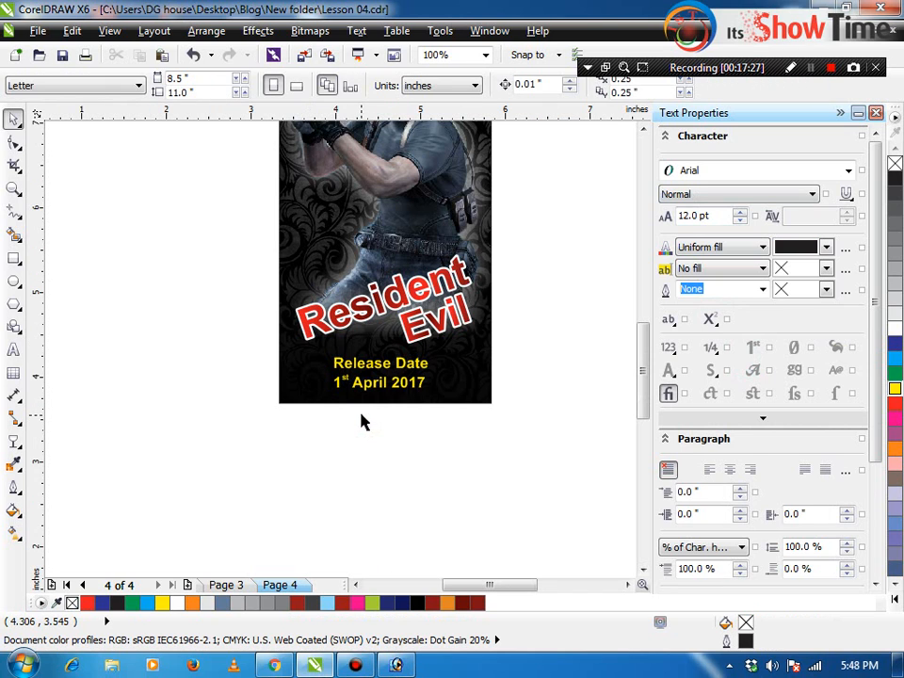
click(405, 388)
drag(435, 366, 421, 370)
shift+click(447, 376)
key(ctrl+z)
click(444, 450)
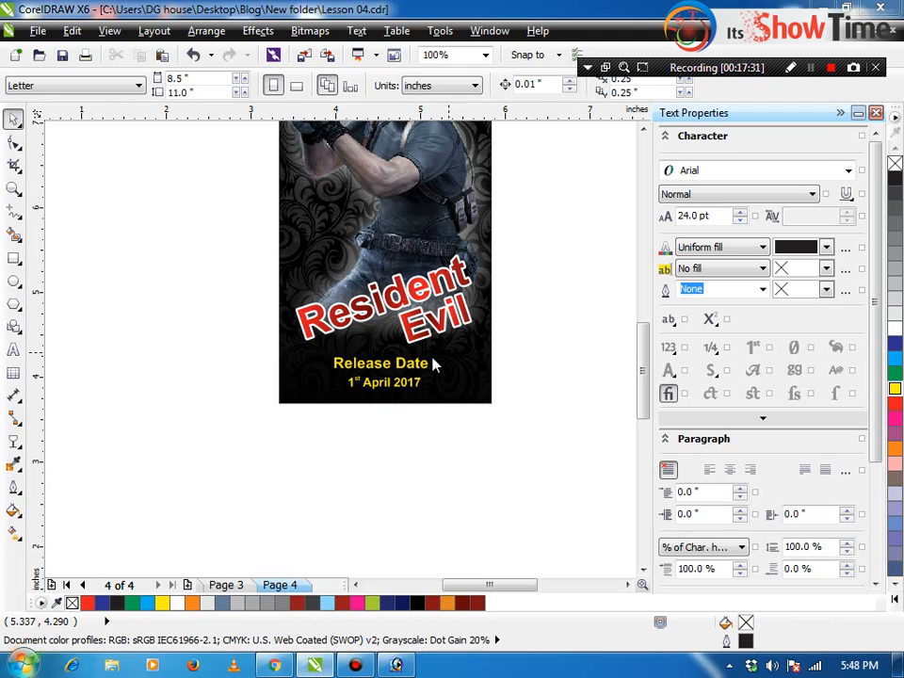
click(462, 363)
click(457, 436)
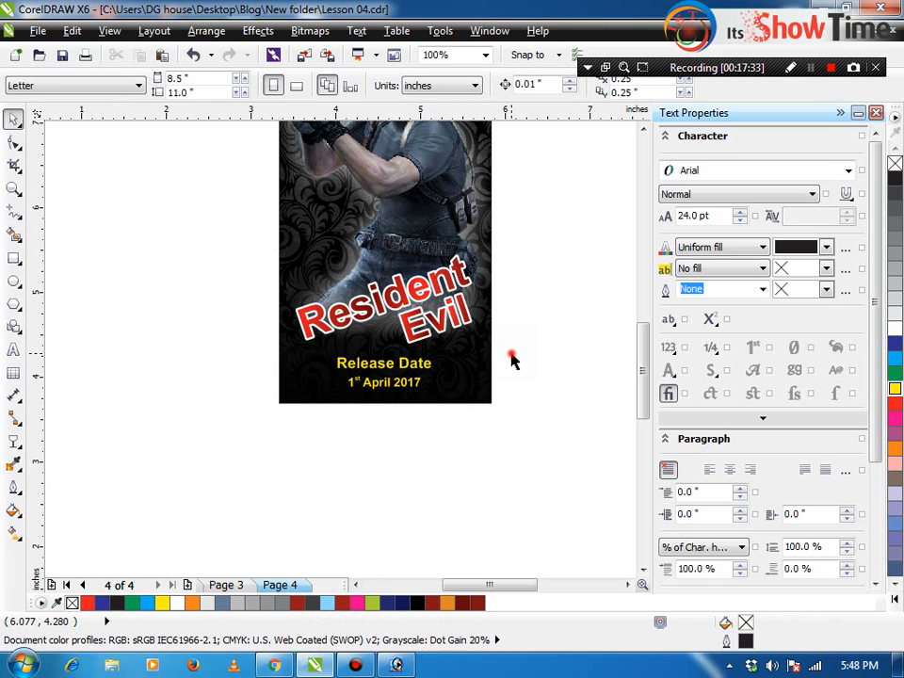
click(475, 384)
key(shift+F2)
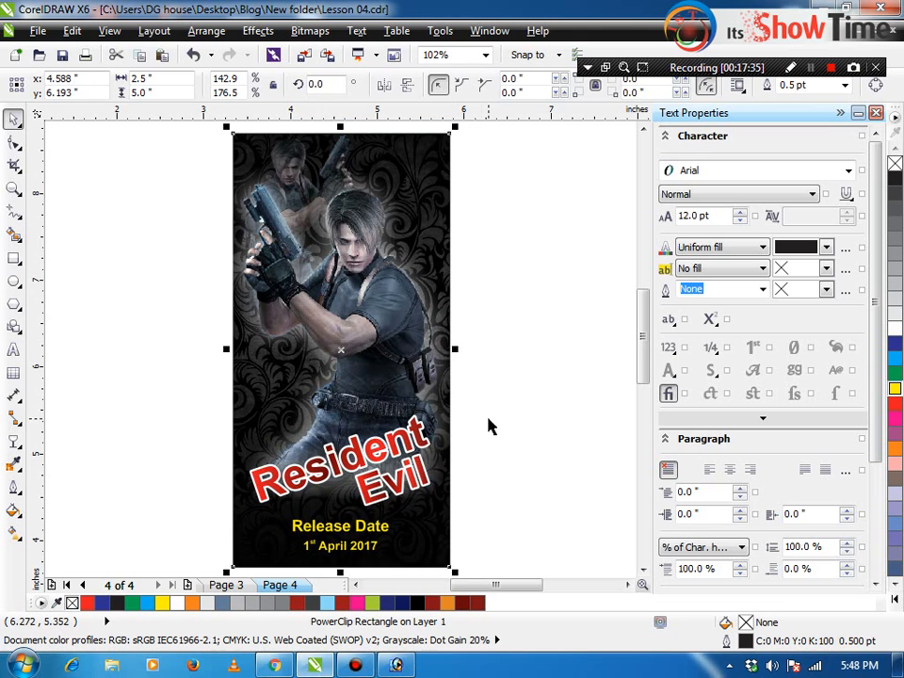
click(512, 389)
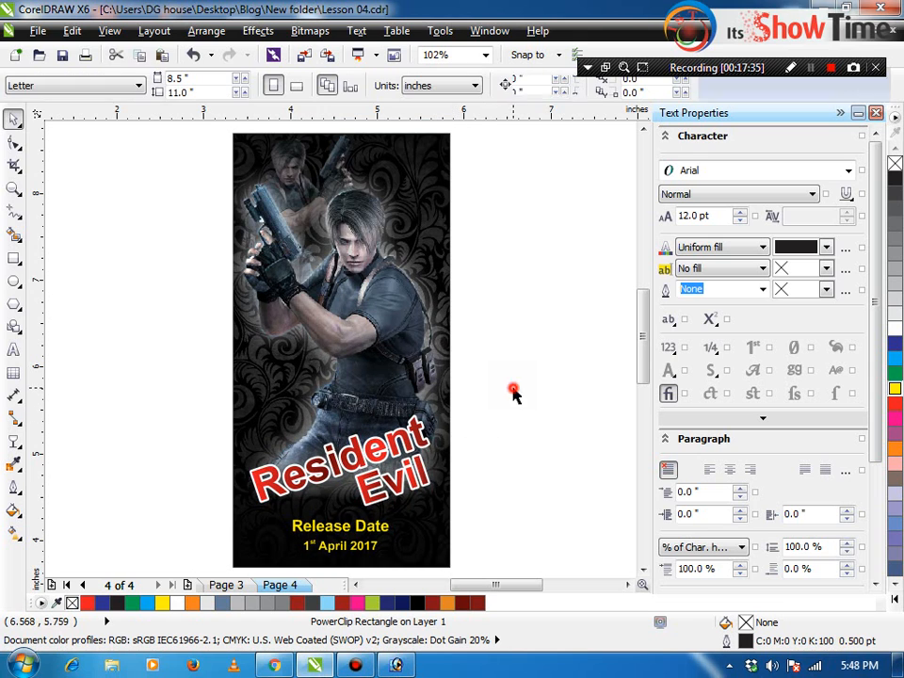
Clear the glowing drop shadow from the large figure.
click(377, 217)
drag(383, 229, 328, 171)
click(320, 155)
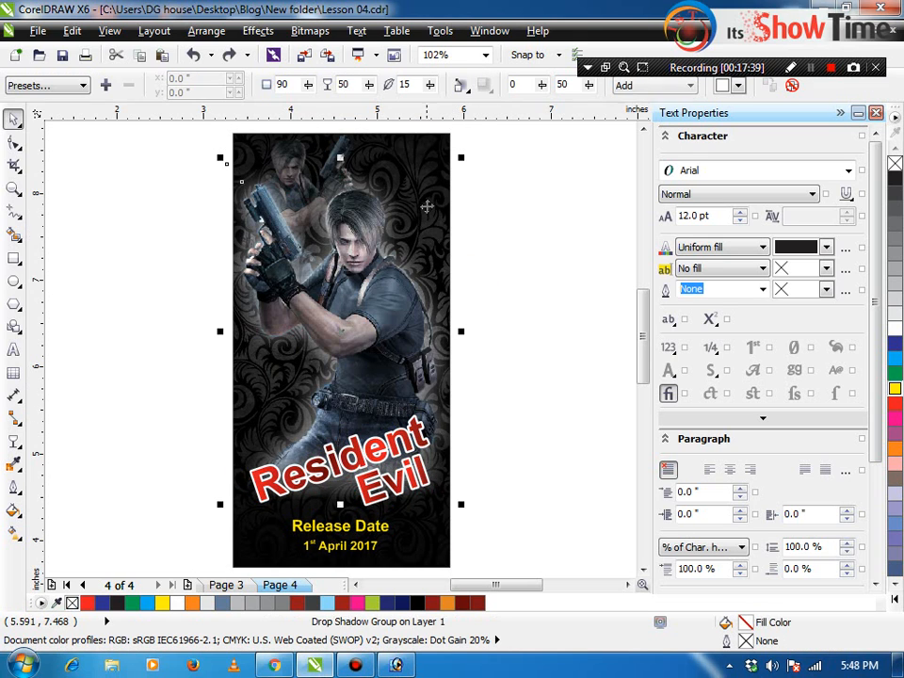
key(Tab)
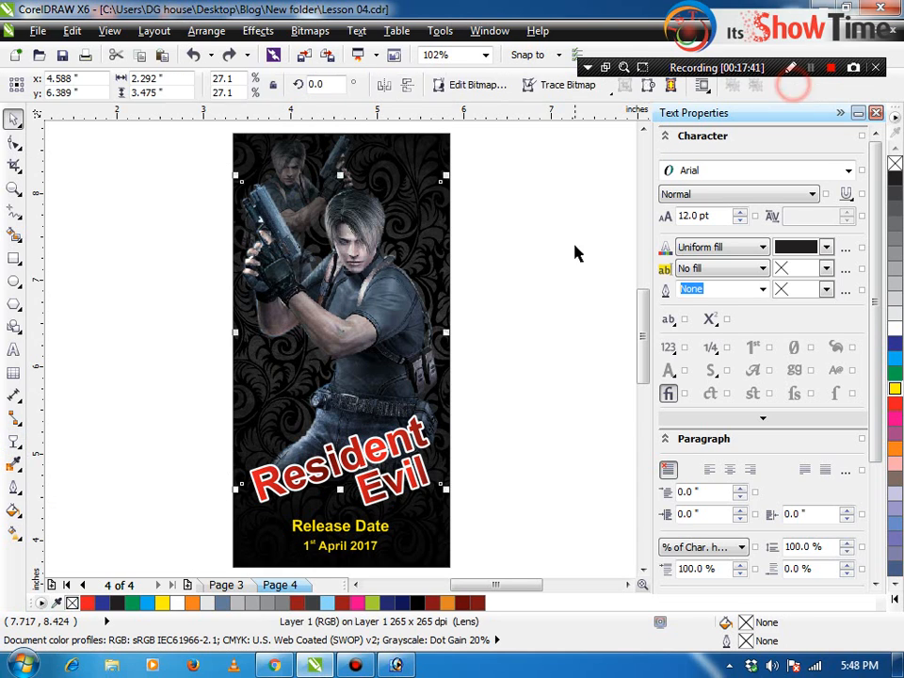
click(557, 268)
Draw an ellipse about 1.61 by 3.38 in over the large figure, filled white without an outline.
click(14, 281)
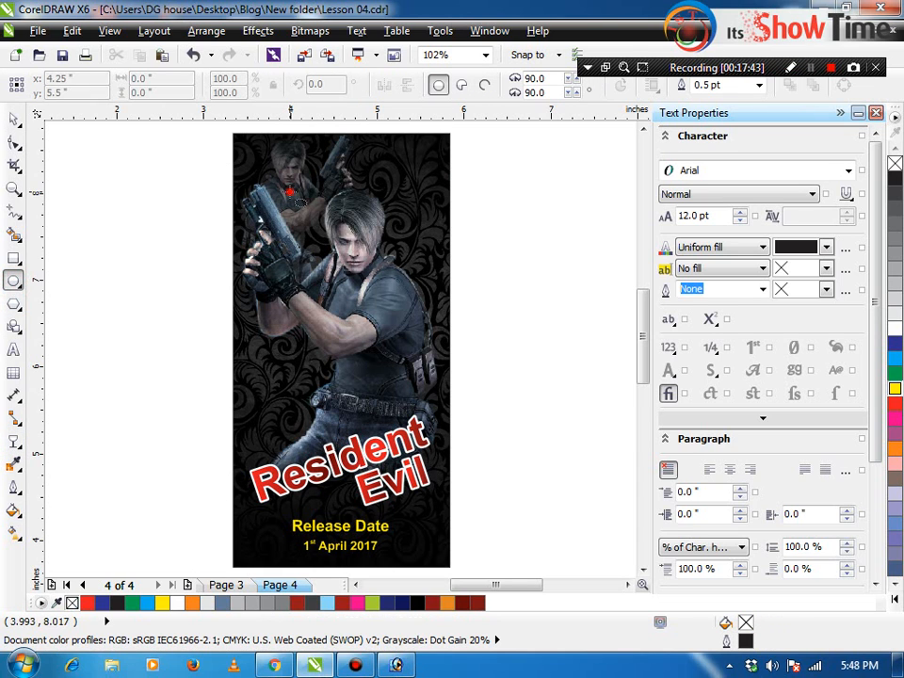
drag(289, 191, 434, 489)
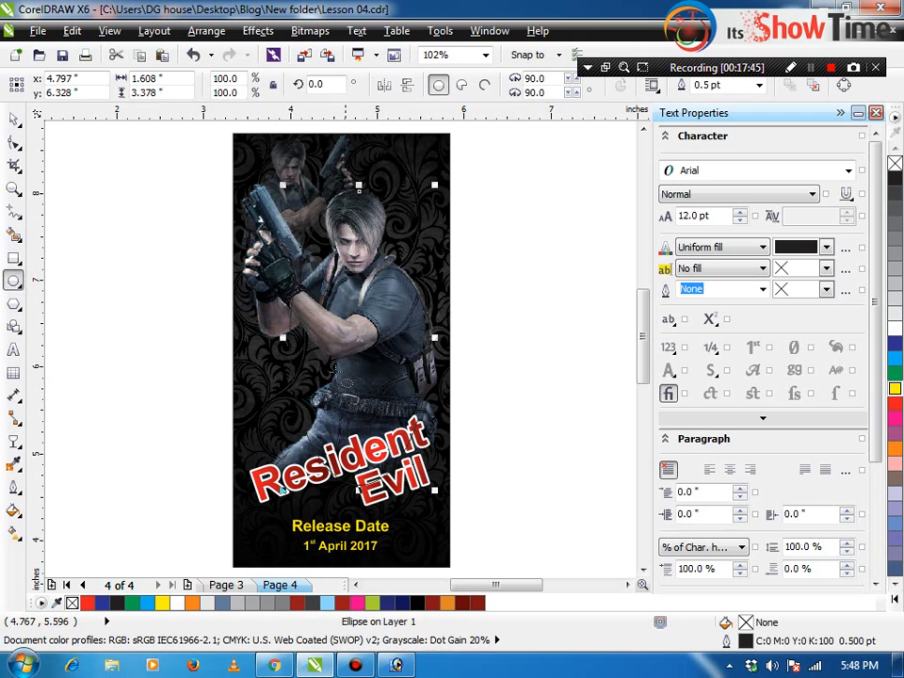
click(893, 165)
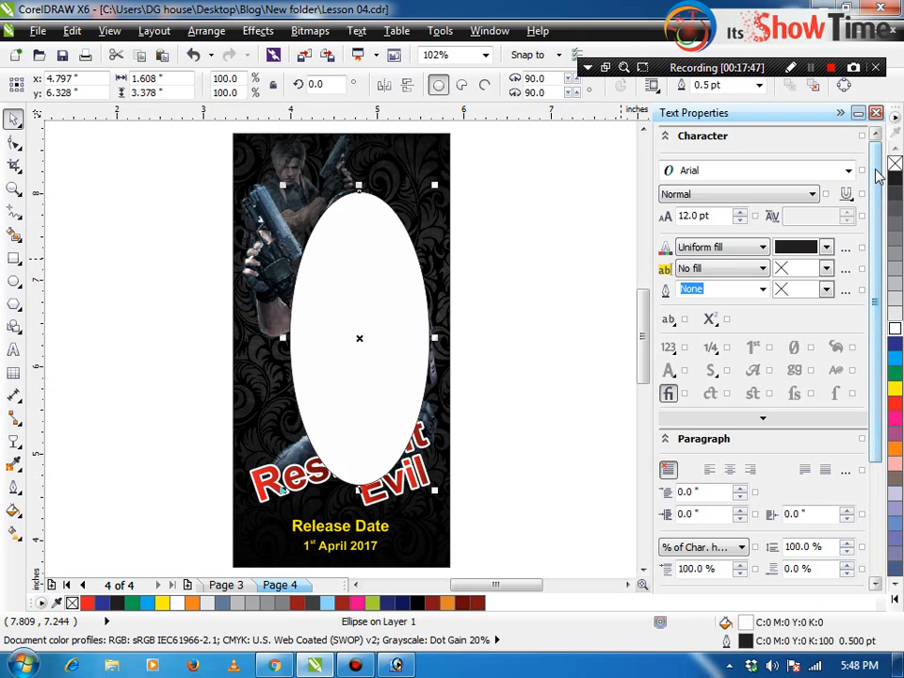
right_click(893, 165)
Convert the white ellipse to a 600 dpi CMYK bitmap with anti-aliasing and a transparent background.
click(301, 31)
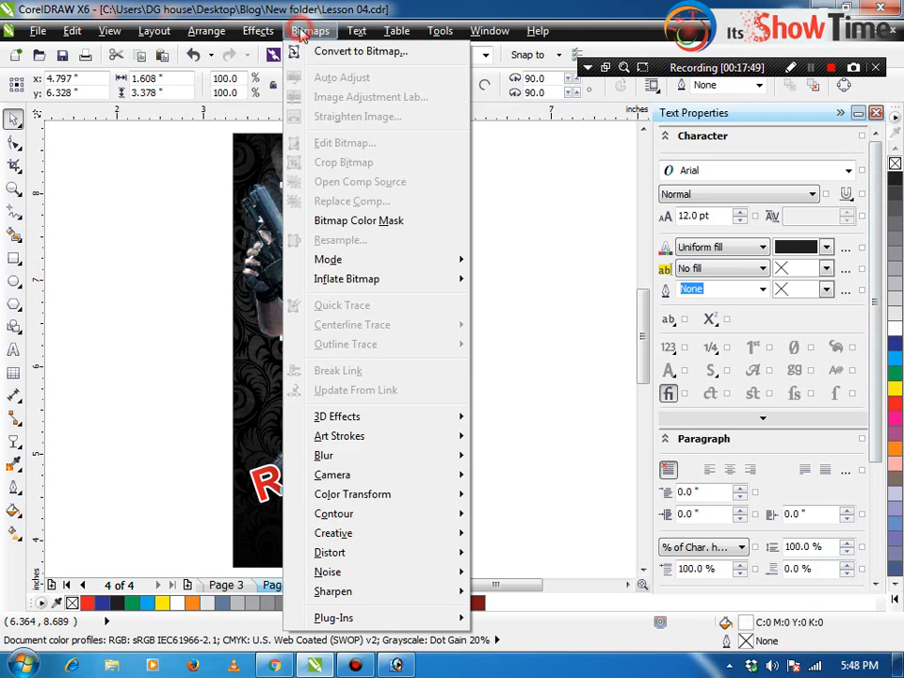
click(320, 54)
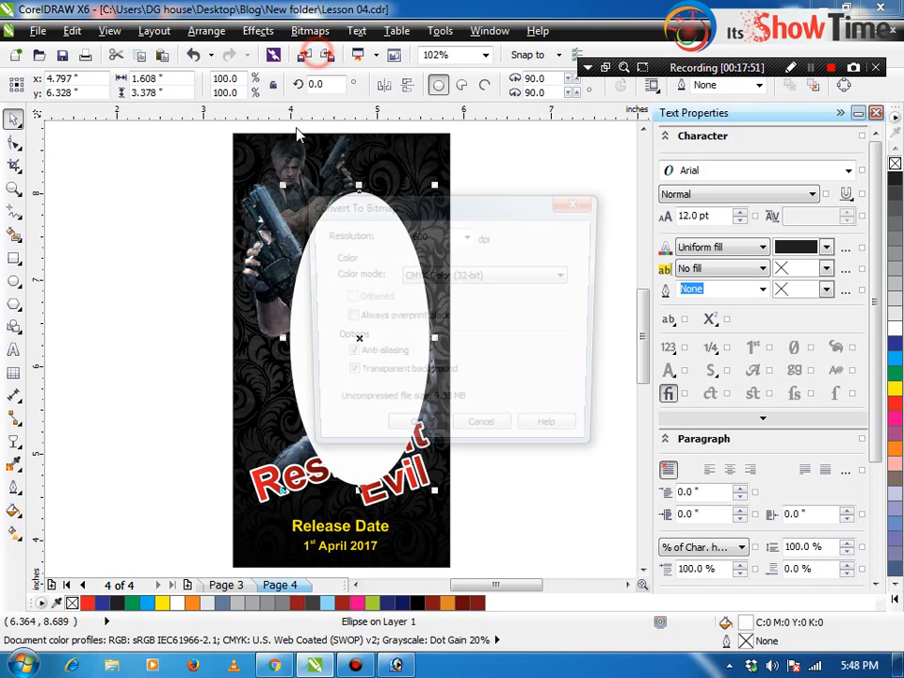
click(413, 431)
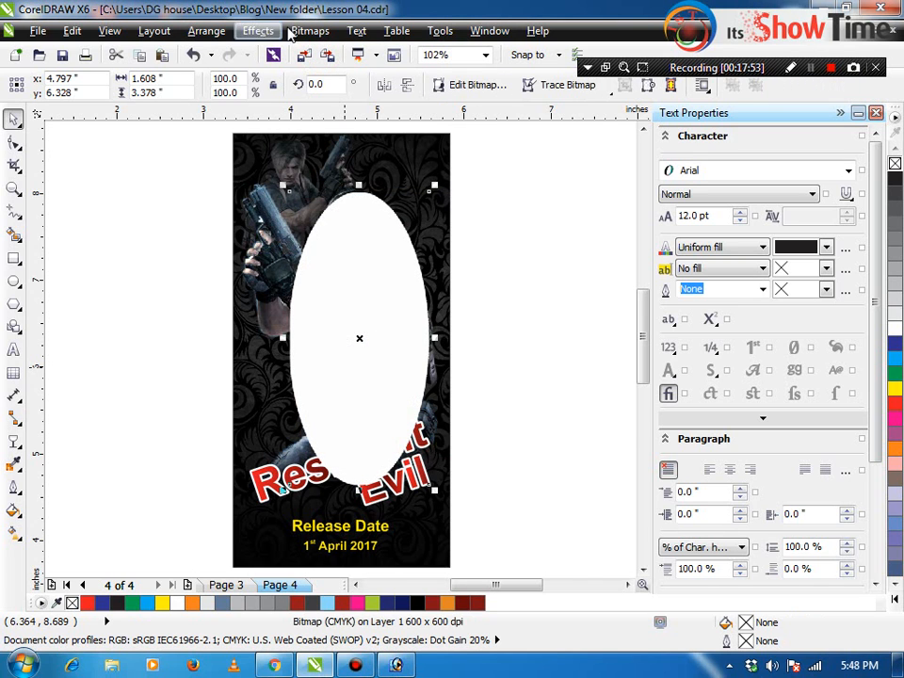
Apply a Gaussian Blur with a radius of 150 pixels to the white ellipse bitmap.
click(309, 31)
mouse_move(341, 462)
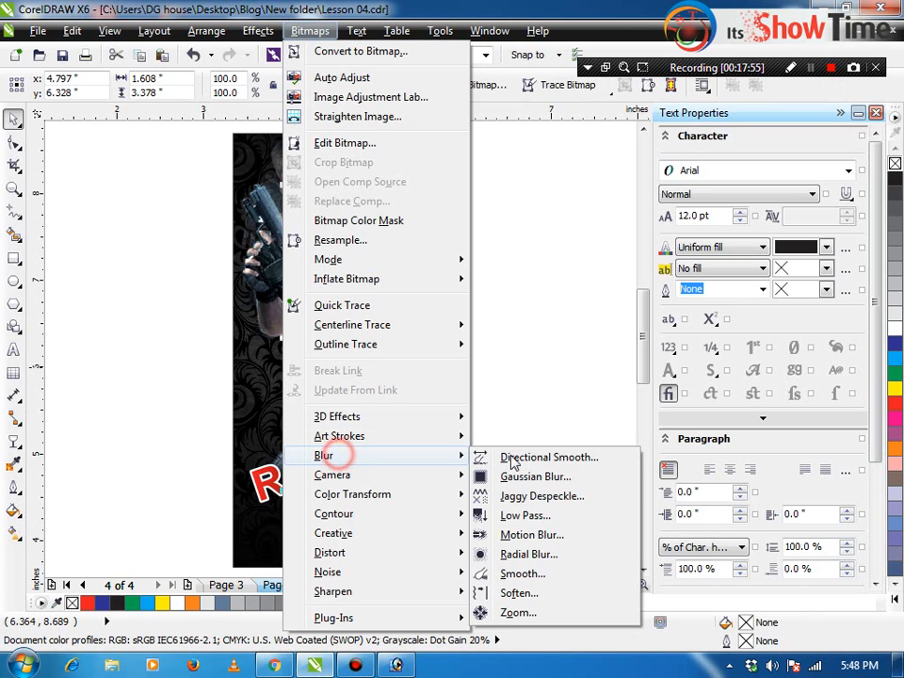
click(540, 479)
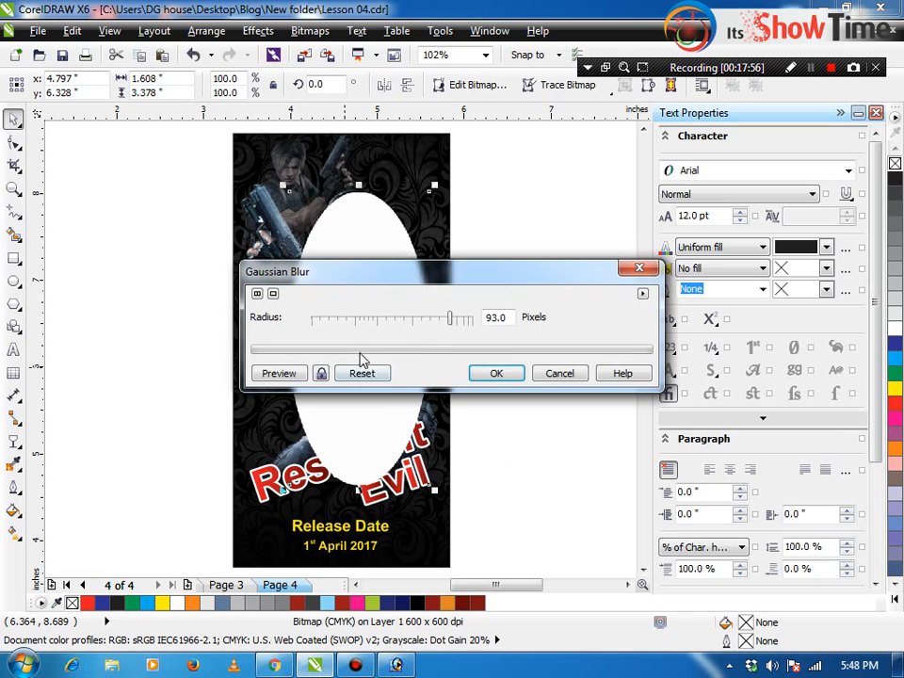
click(286, 373)
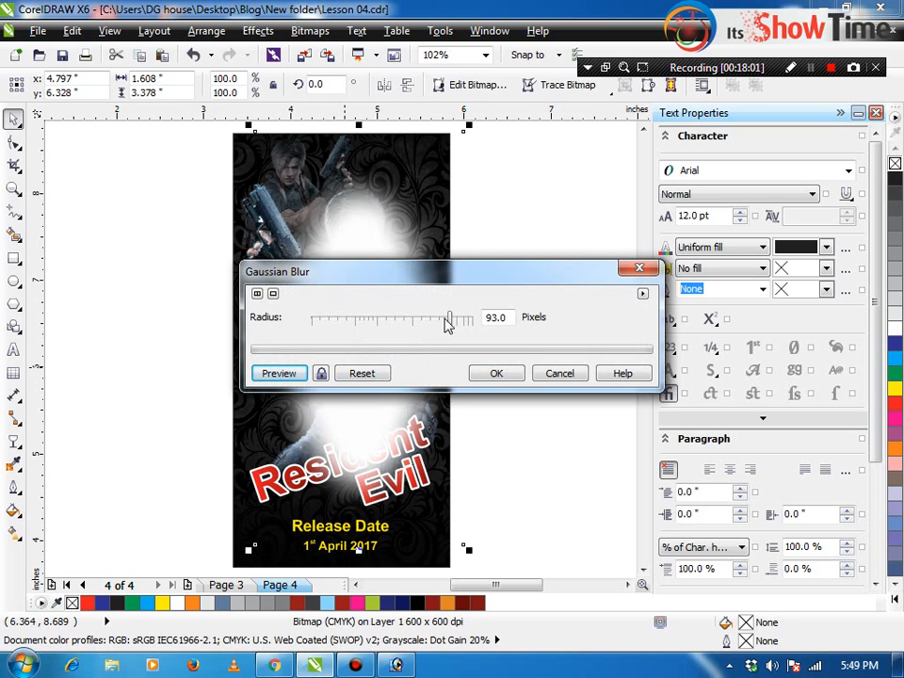
drag(448, 322, 460, 317)
click(468, 322)
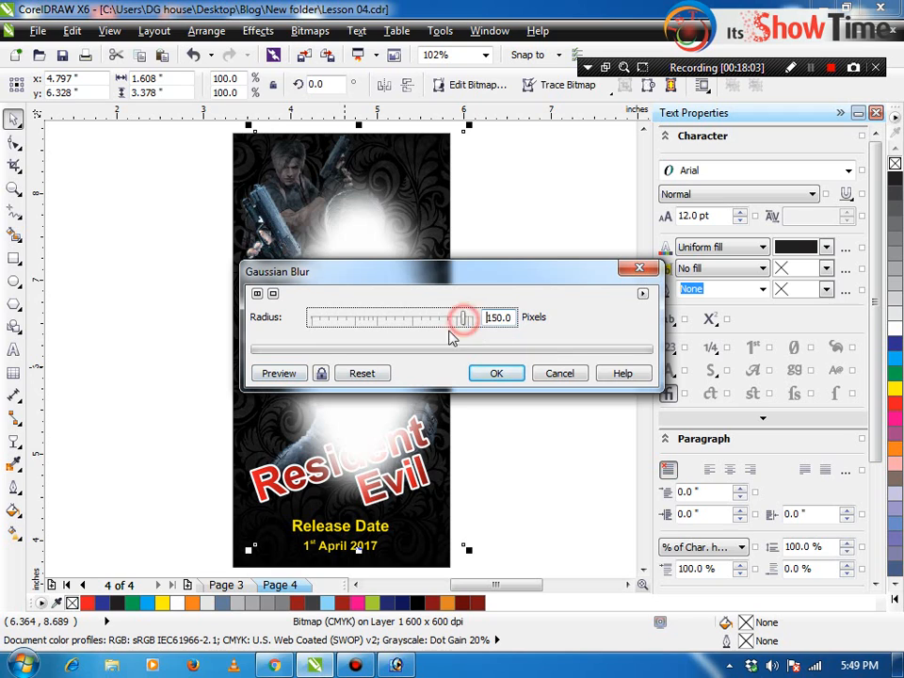
click(285, 373)
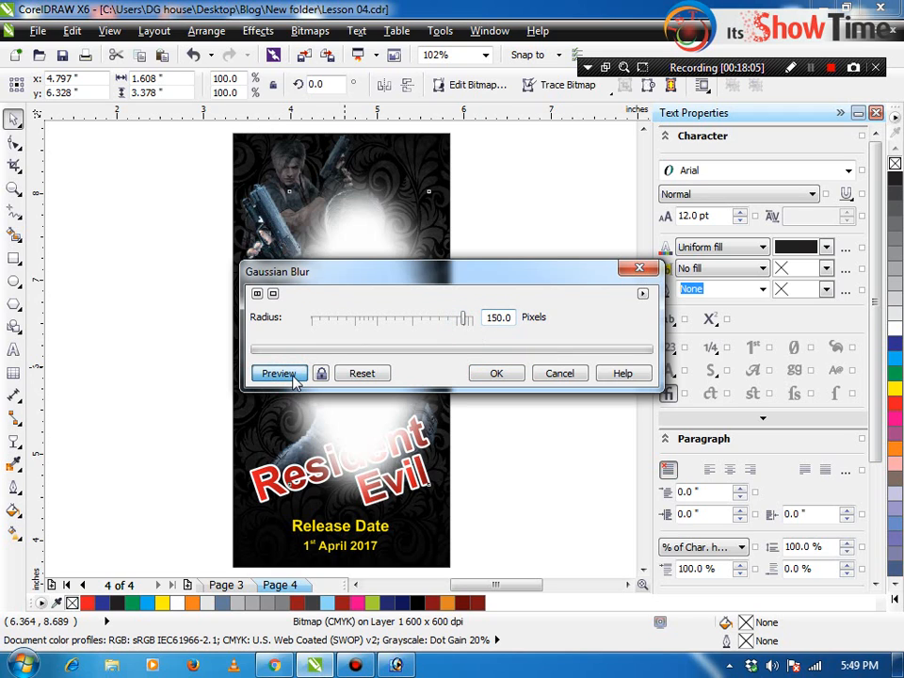
click(497, 373)
click(537, 519)
Bring the large figure in front of the blurred white glow and center the glow behind the figure.
click(259, 195)
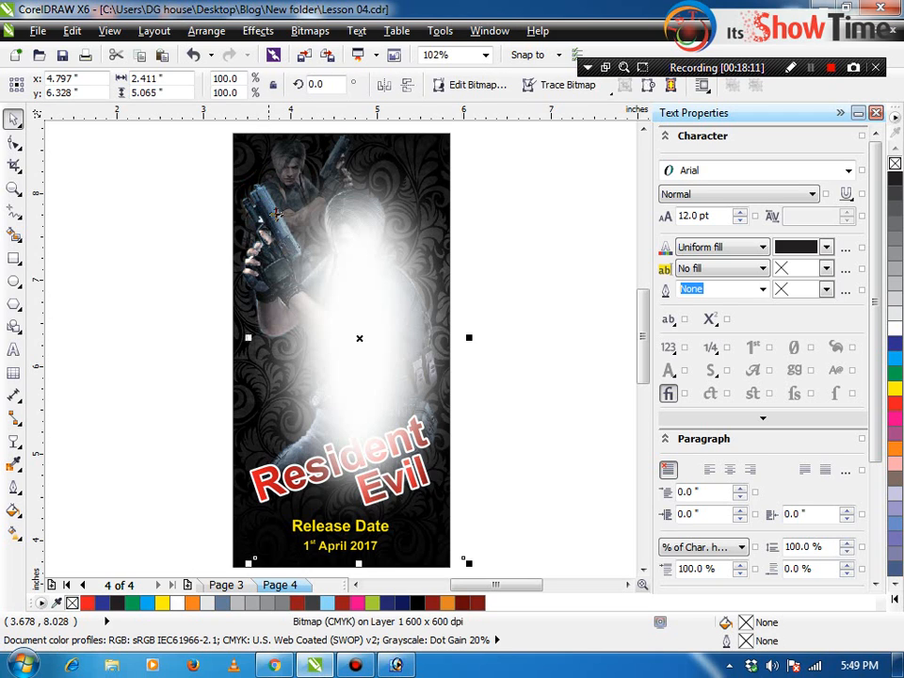
drag(392, 298, 482, 304)
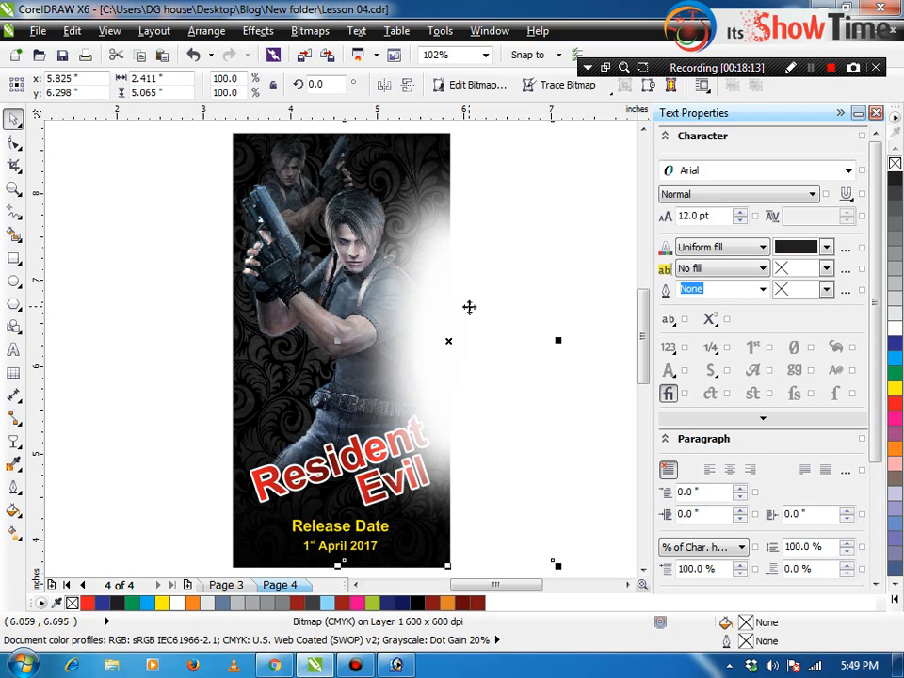
click(260, 207)
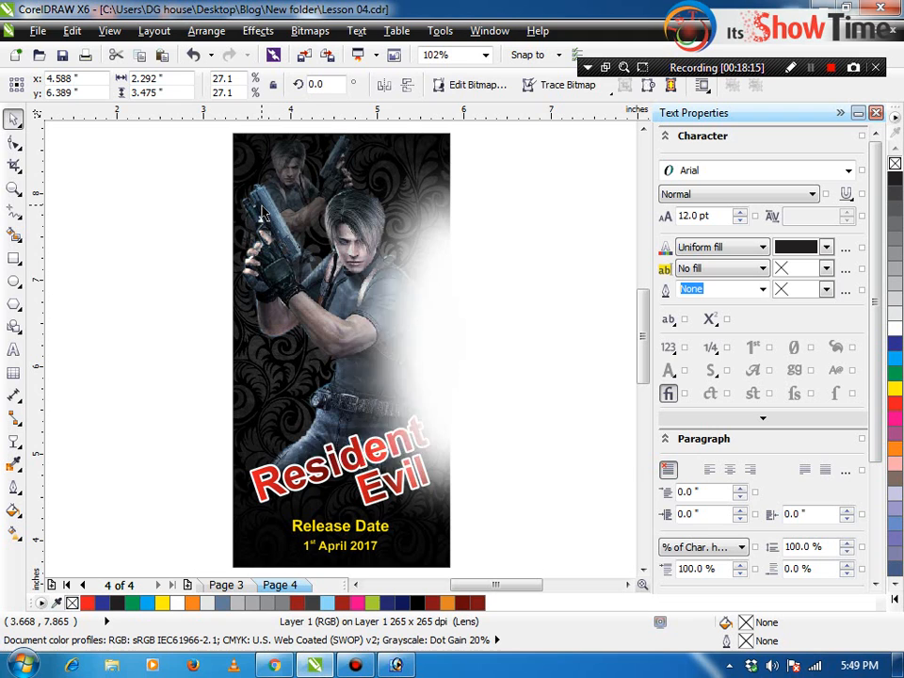
key(ctrl+Page_Up)
drag(555, 283, 405, 282)
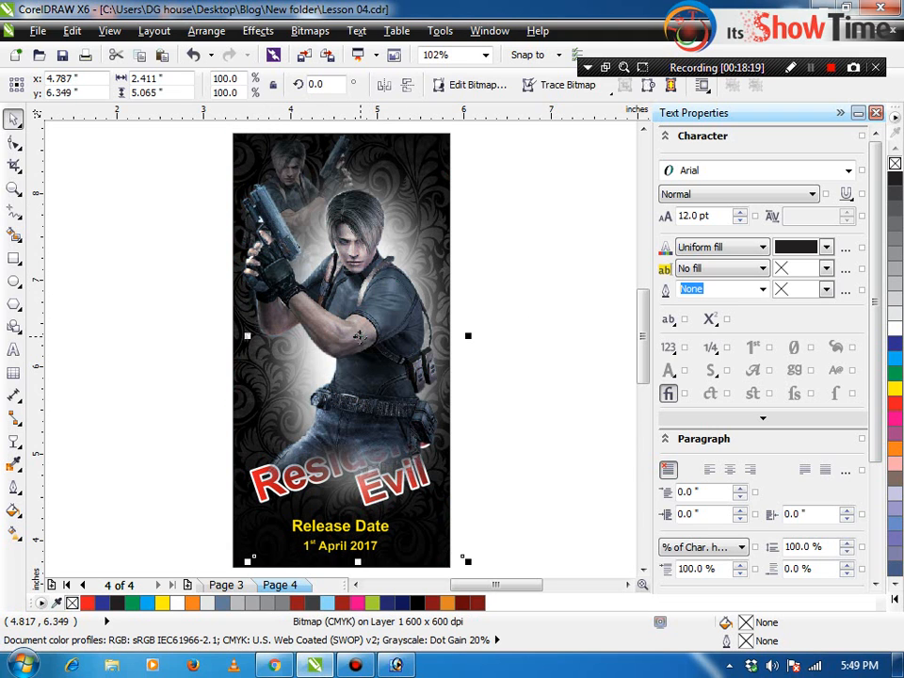
Shift the glow slightly down behind the figure and bring the title words and release text in front of it.
mouse_move(359, 334)
mouse_down()
mouse_move(369, 339)
mouse_move(365, 354)
mouse_up()
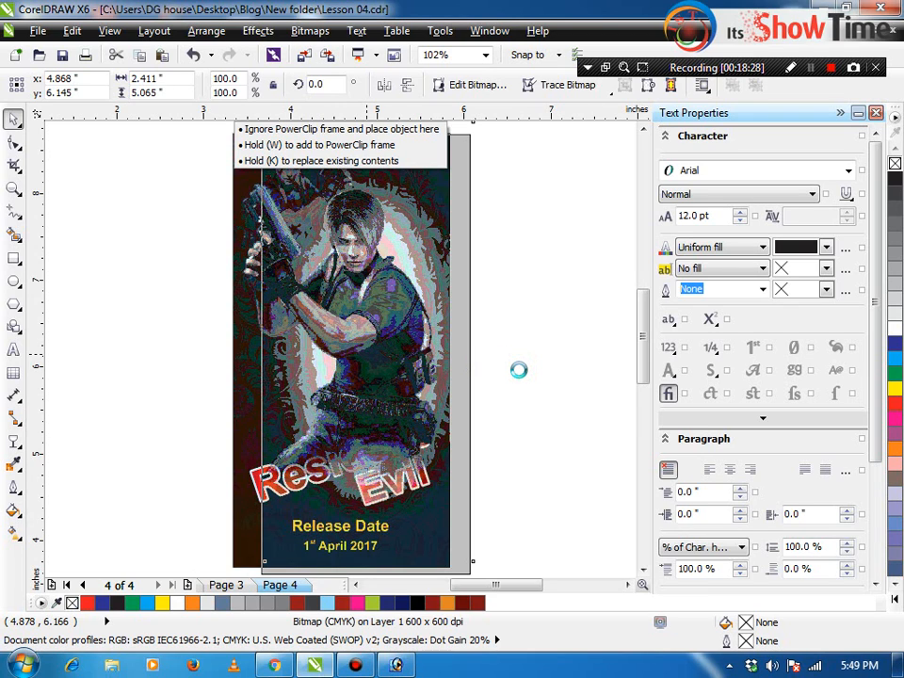
drag(519, 370, 170, 538)
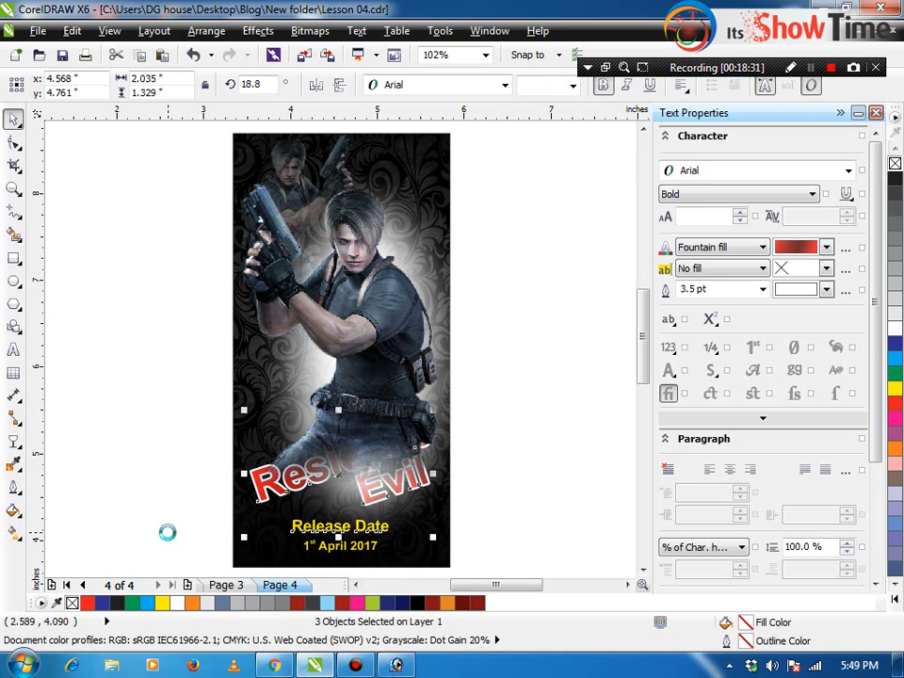
click(162, 504)
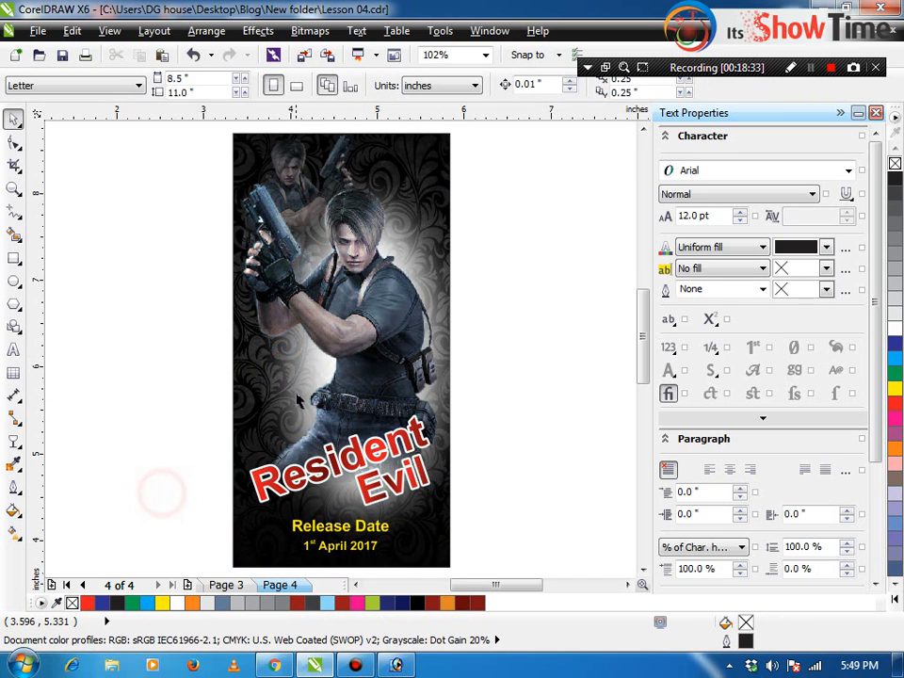
Add the artistic text "Horror Movie" beside the panel in bold 24 pt Arial.
click(14, 349)
click(97, 349)
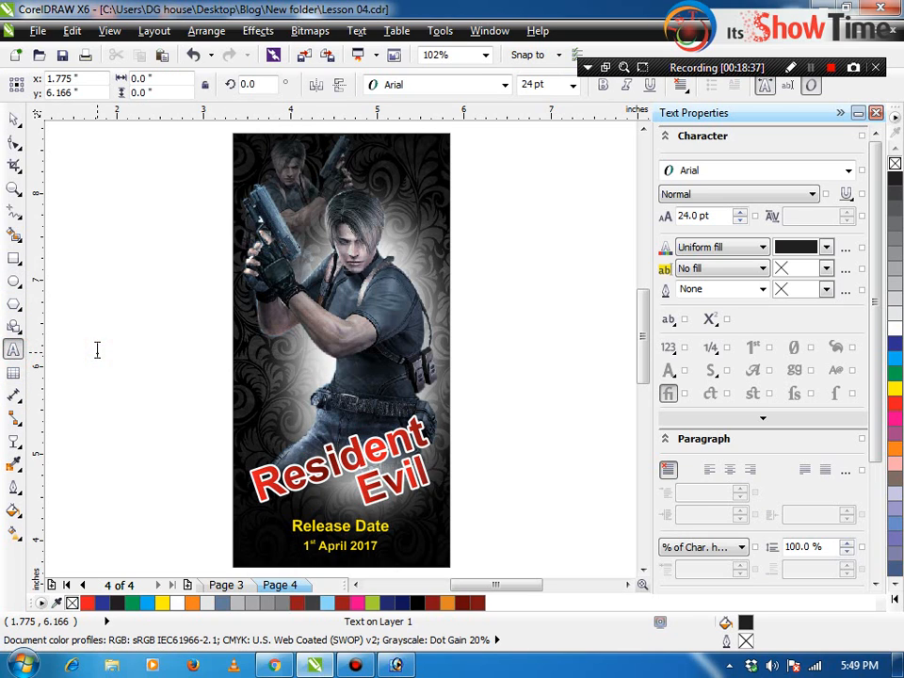
text(Horror Mov)
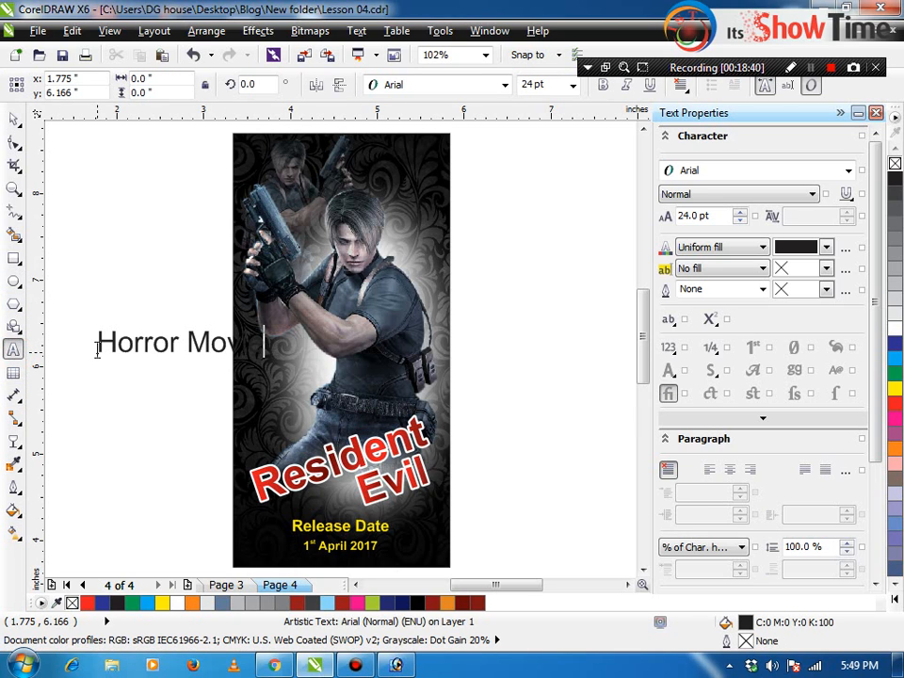
key(ctrl+space)
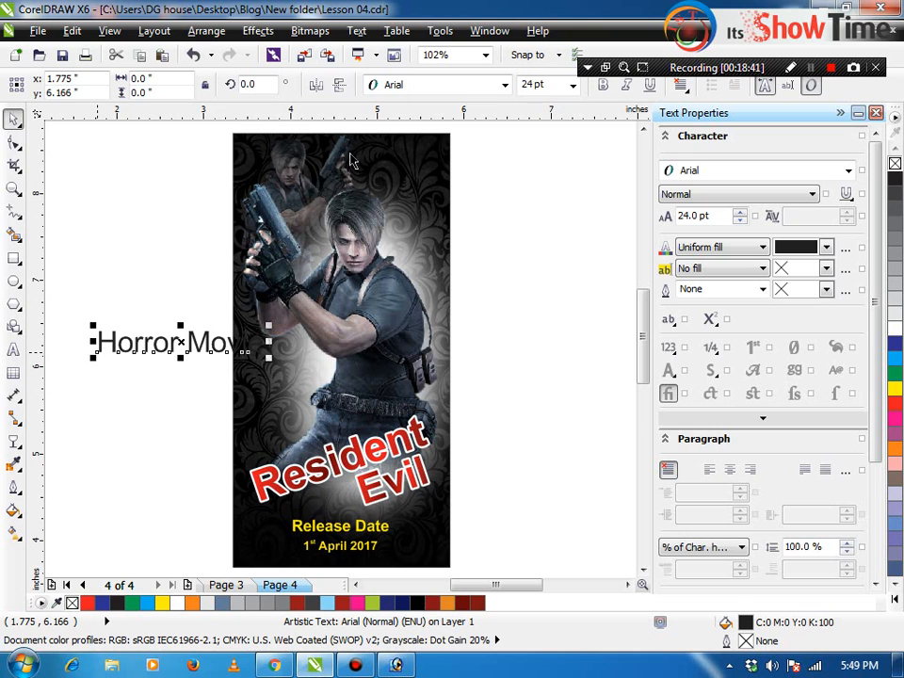
click(603, 86)
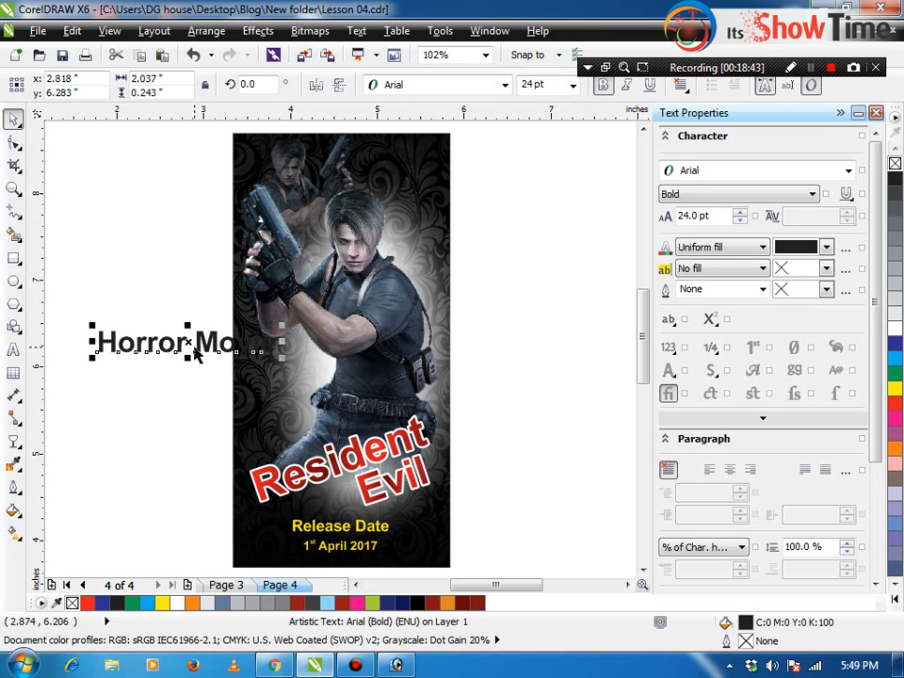
Rotate the "Horror Movie" text to 90 degrees and shrink it to about 13 pt.
click(192, 340)
drag(279, 329, 129, 284)
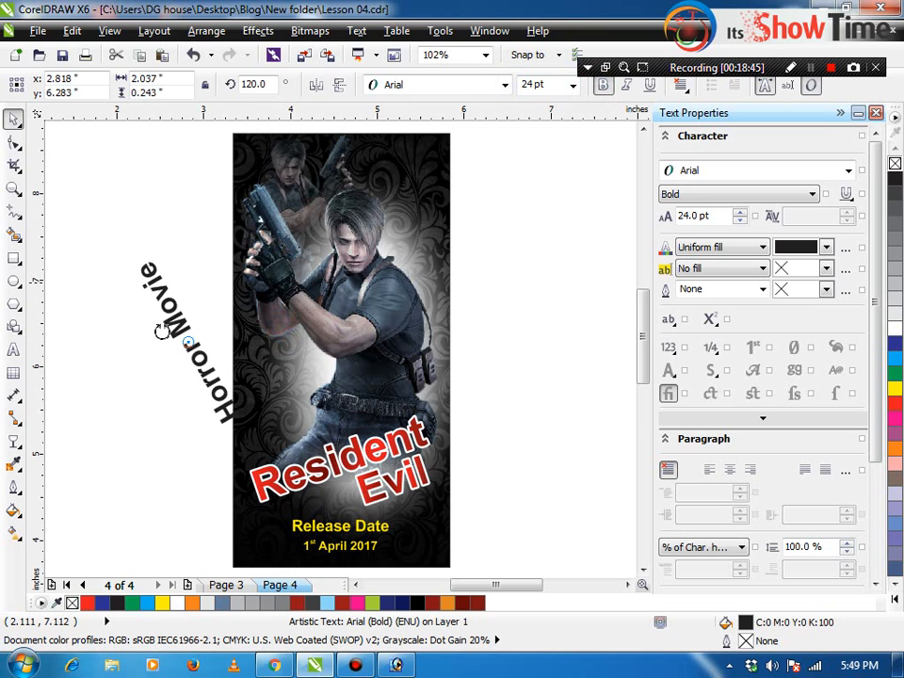
drag(162, 331, 176, 290)
click(146, 278)
click(190, 268)
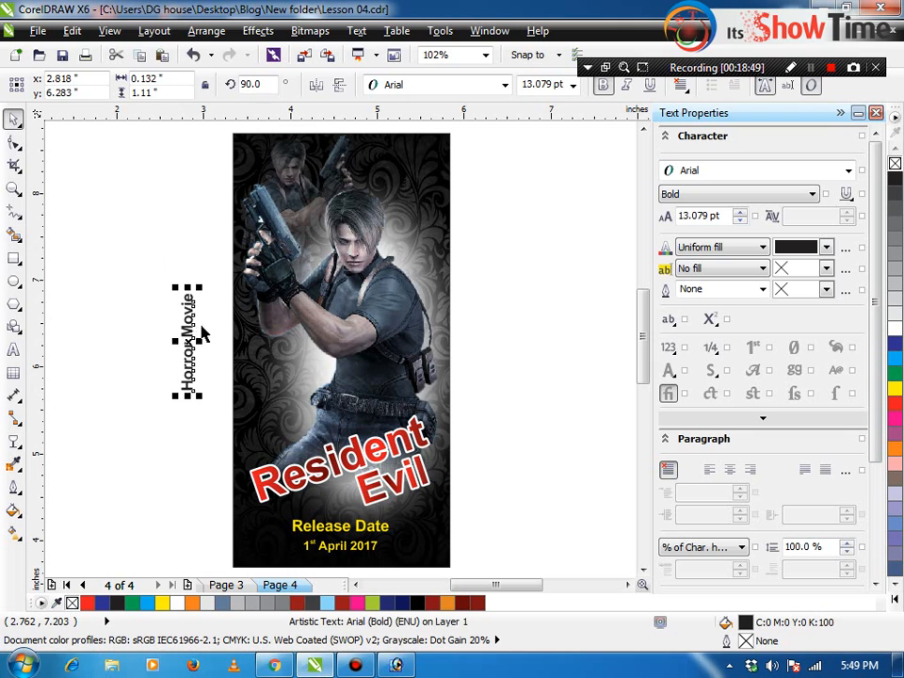
Place the vertical "Horror Movie" text near the panel's left edge above the title and fill it white.
drag(202, 331, 272, 383)
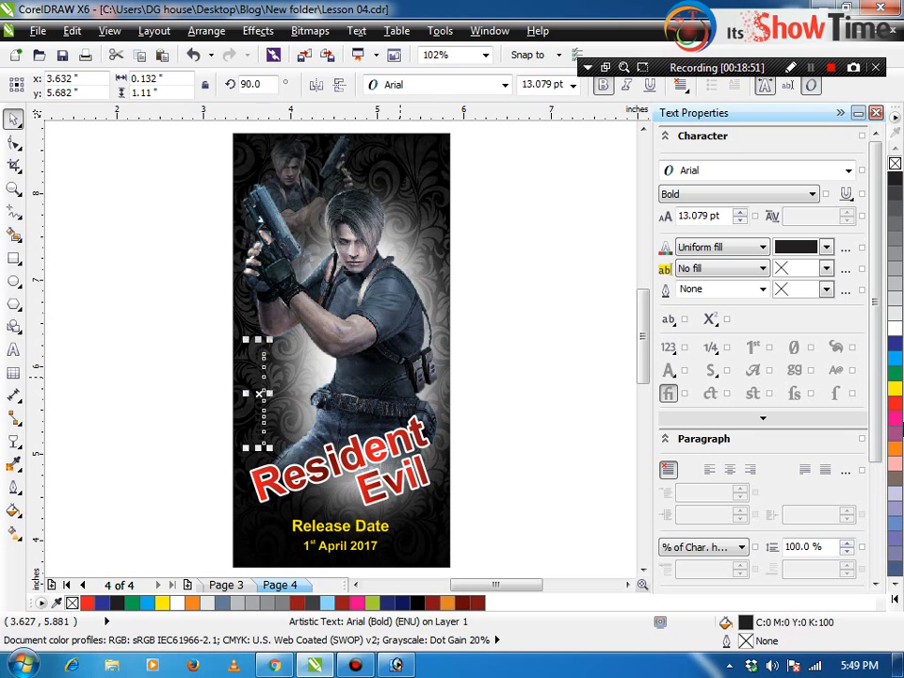
click(897, 376)
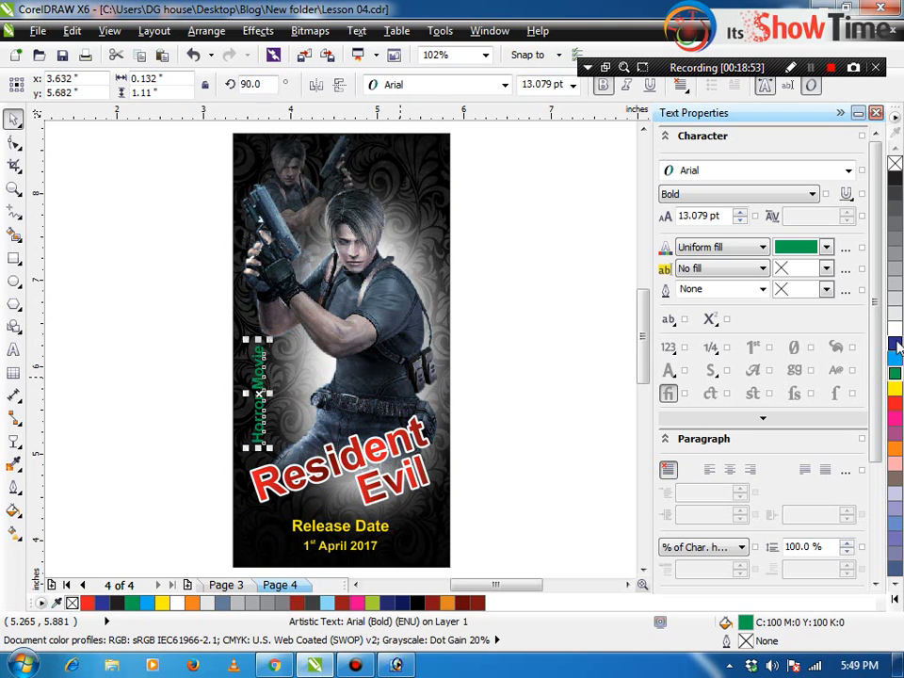
click(894, 329)
click(521, 365)
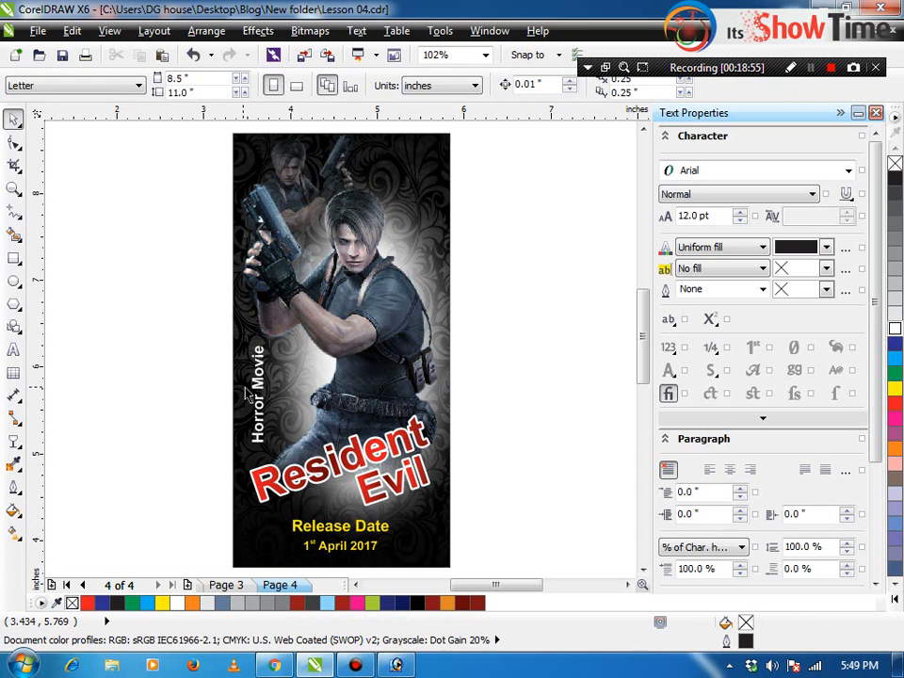
Copy the vertical "Horror Movie" text outside the panel in black and change the copy's wording to "Entertainment Zone".
drag(250, 395, 125, 393)
click(161, 373)
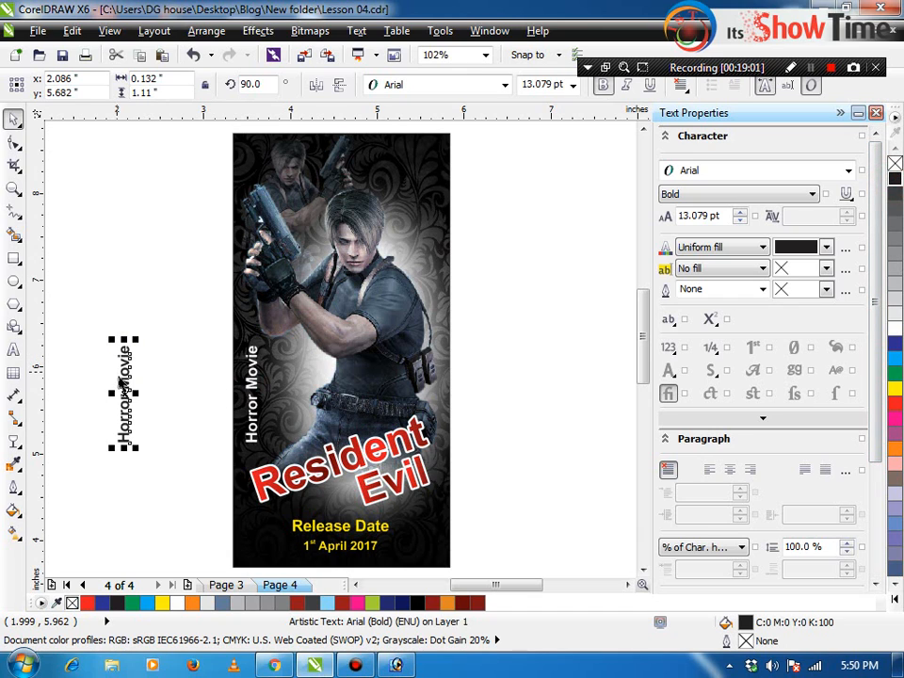
key(F8)
click(139, 378)
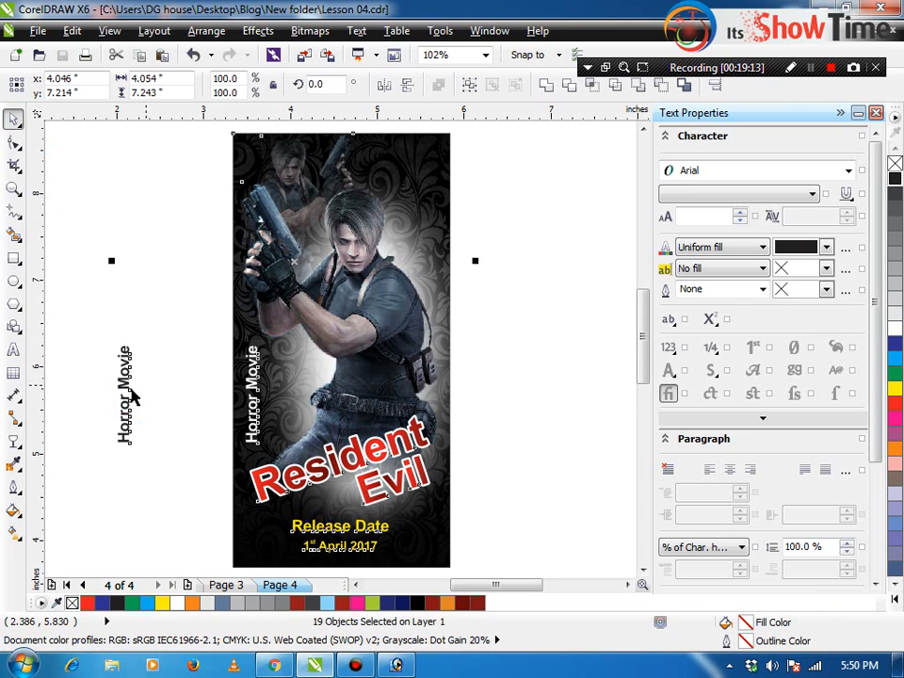
click(121, 378)
double_click(121, 378)
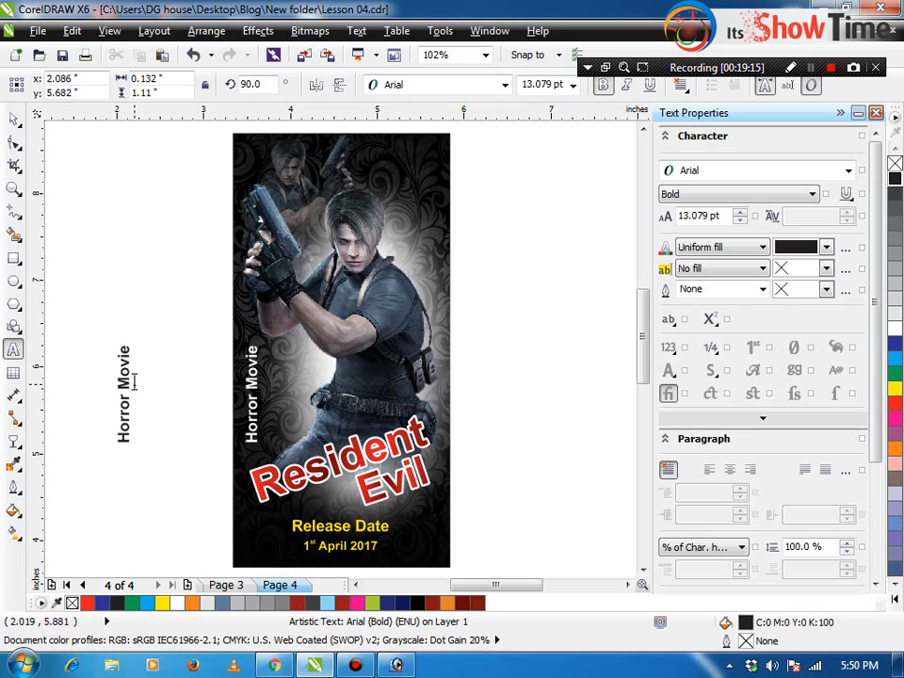
key(ctrl+a)
key(BackSpace)
text(Do)
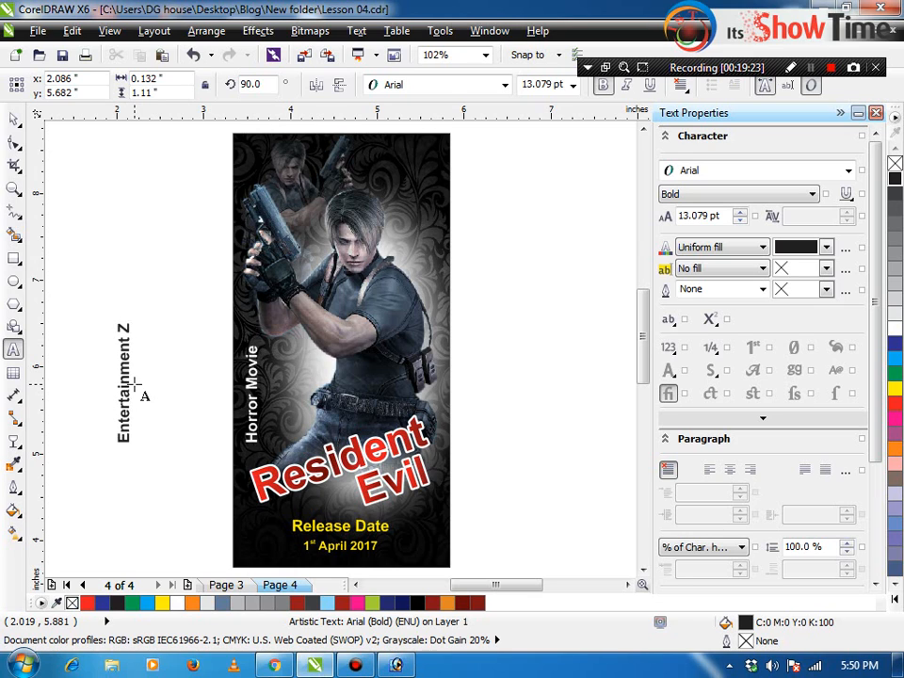
key(ctrl+space)
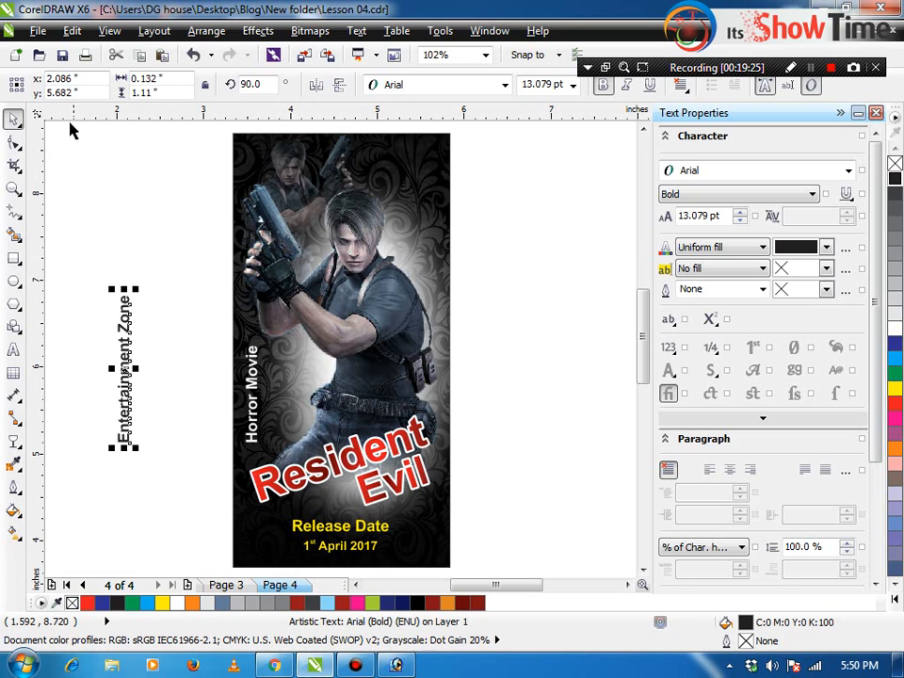
Set the "Entertainment Zone" text's rotation to 0 degrees and move it to the panel's upper right corner.
click(266, 82)
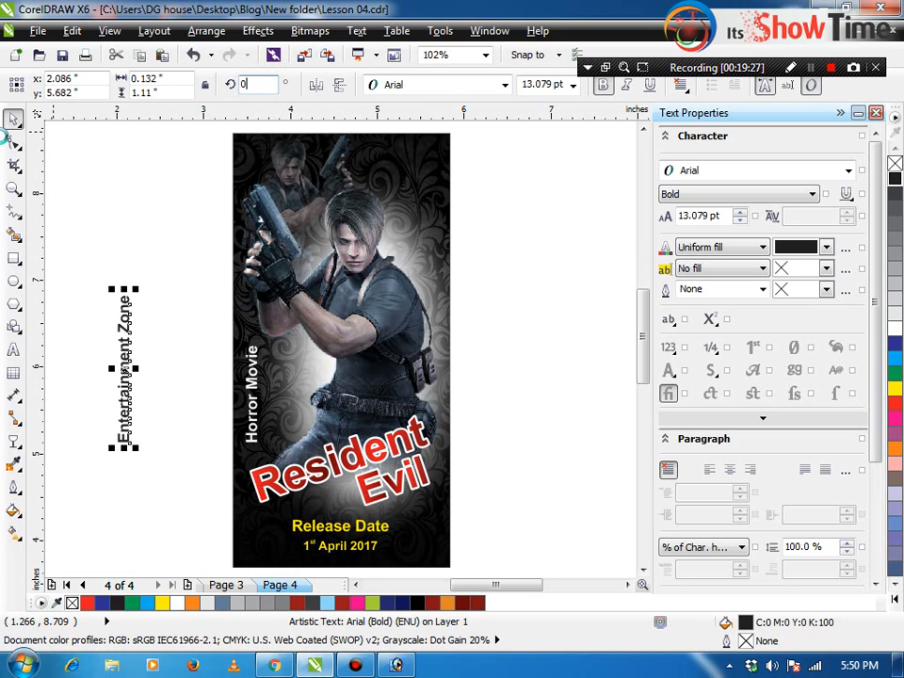
text(0)
key(Return)
drag(126, 377, 443, 157)
Break "Entertainment Zone" into two lines before "Zone" and align the text right.
double_click(466, 151)
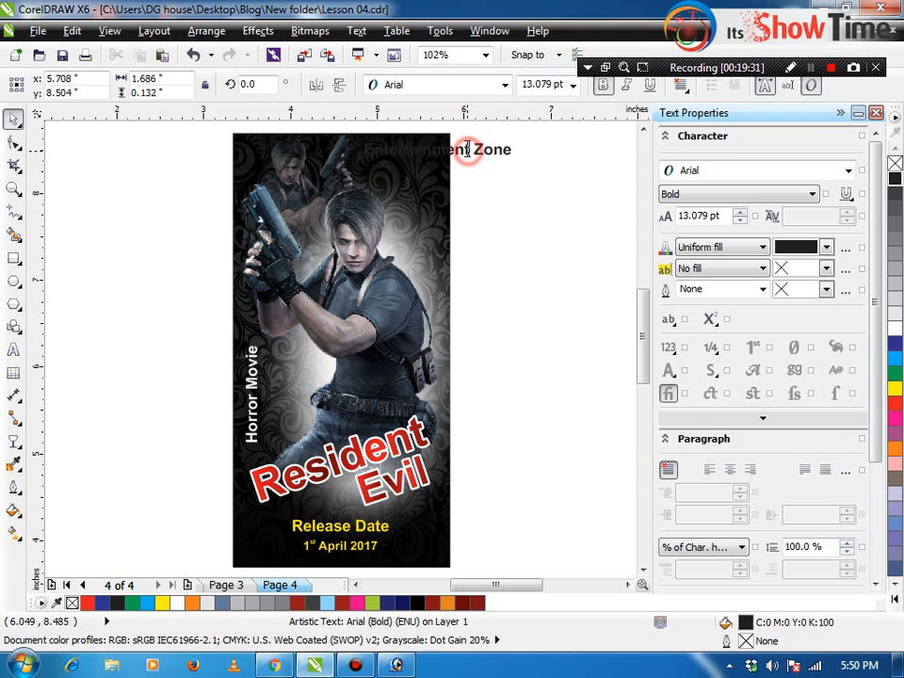
key(Return)
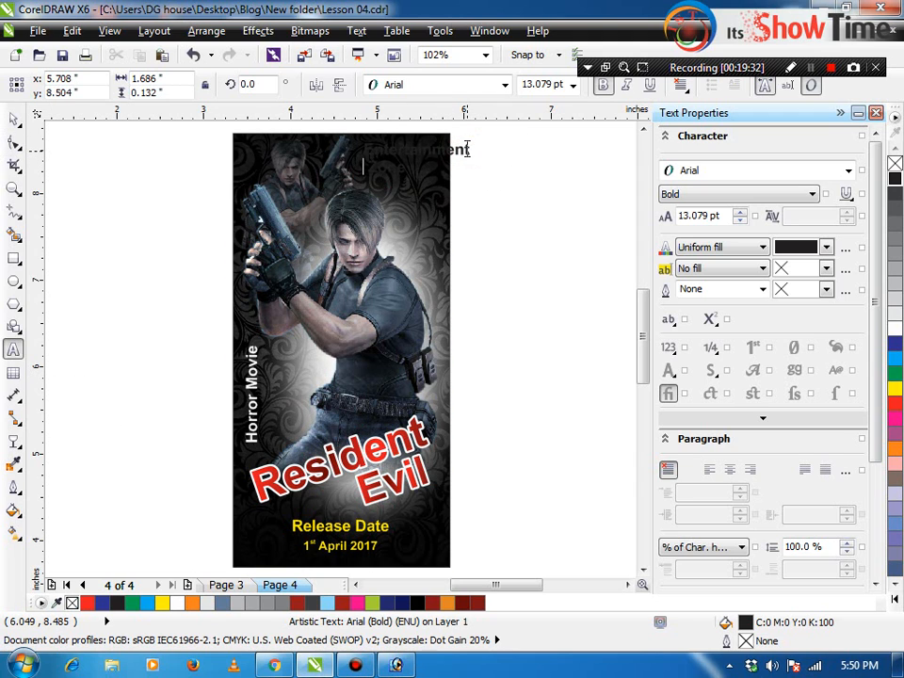
click(680, 86)
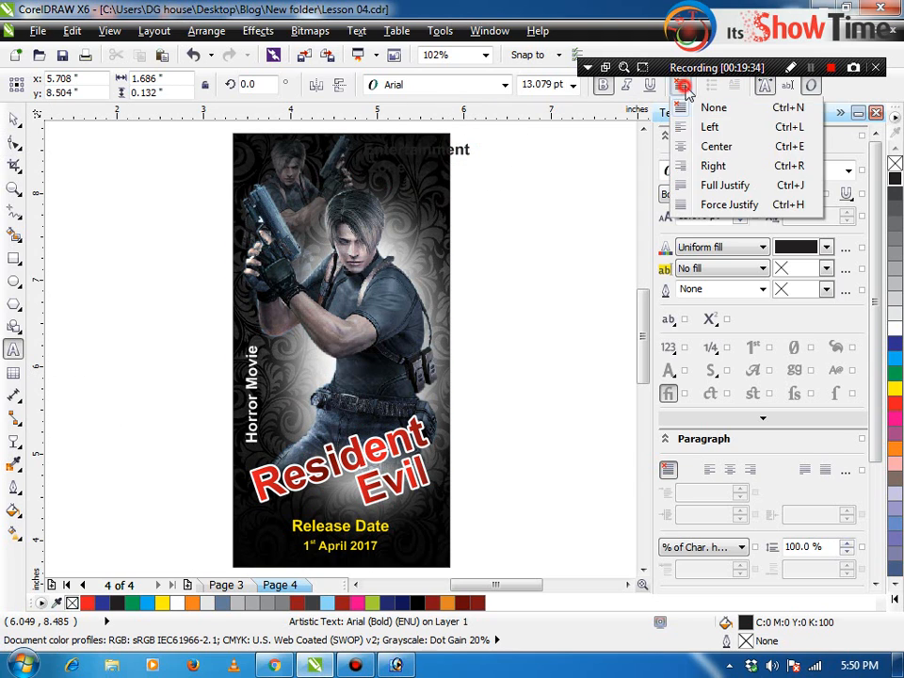
click(713, 166)
key(ctrl+space)
Shrink the two-line "Entertainment Zone" text to about 9.95 pt, fit it inside the panel's upper right corner and fill it yellow.
drag(484, 140, 413, 159)
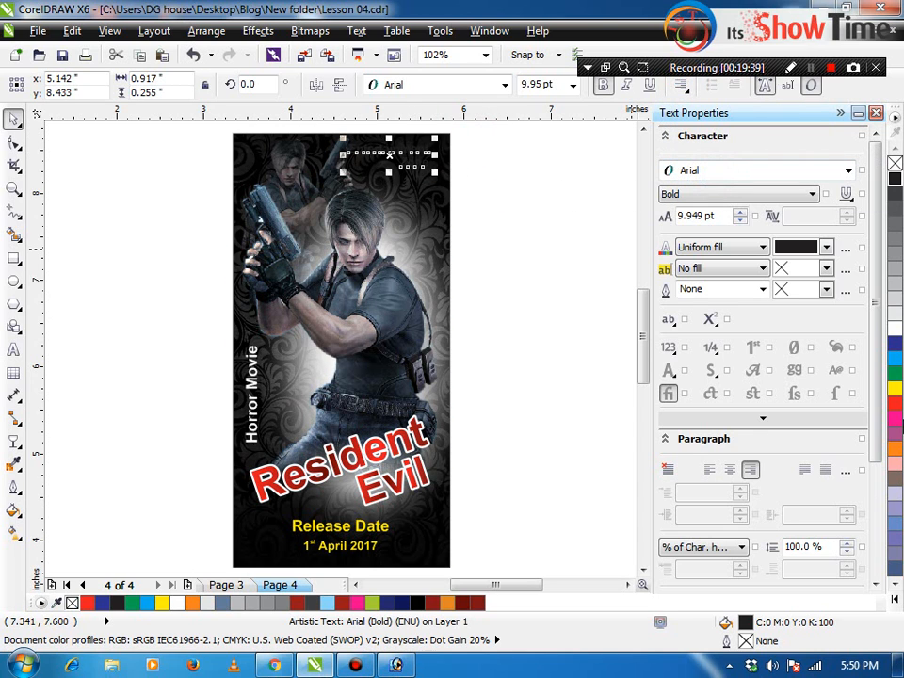
click(895, 403)
click(895, 388)
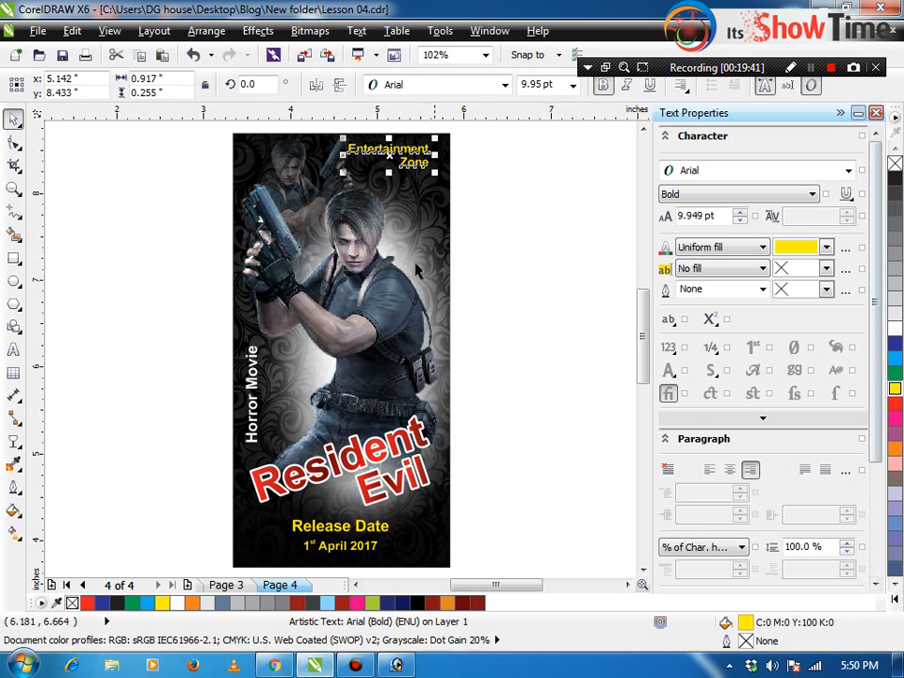
click(468, 198)
drag(395, 151, 407, 150)
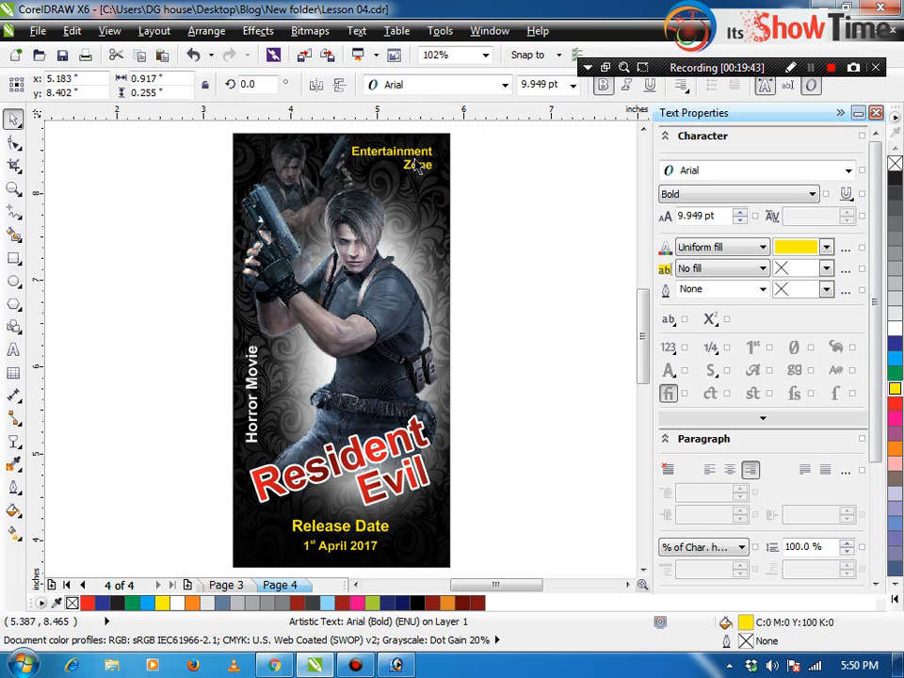
click(456, 302)
Select all the poster objects and fit the finished poster in view.
scroll(488, 263, down, 2)
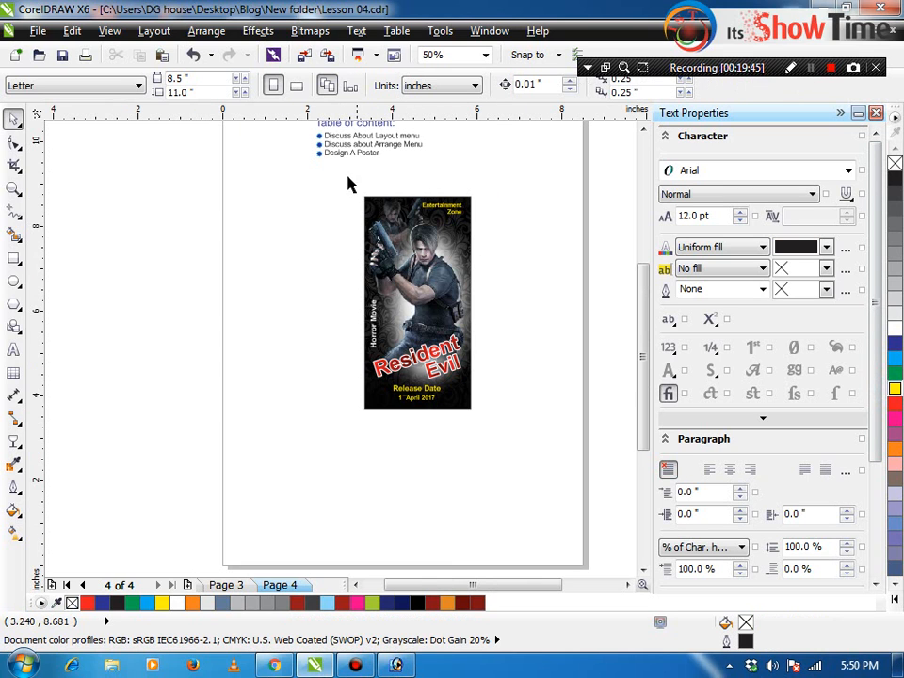
drag(348, 184, 512, 452)
key(shift+F2)
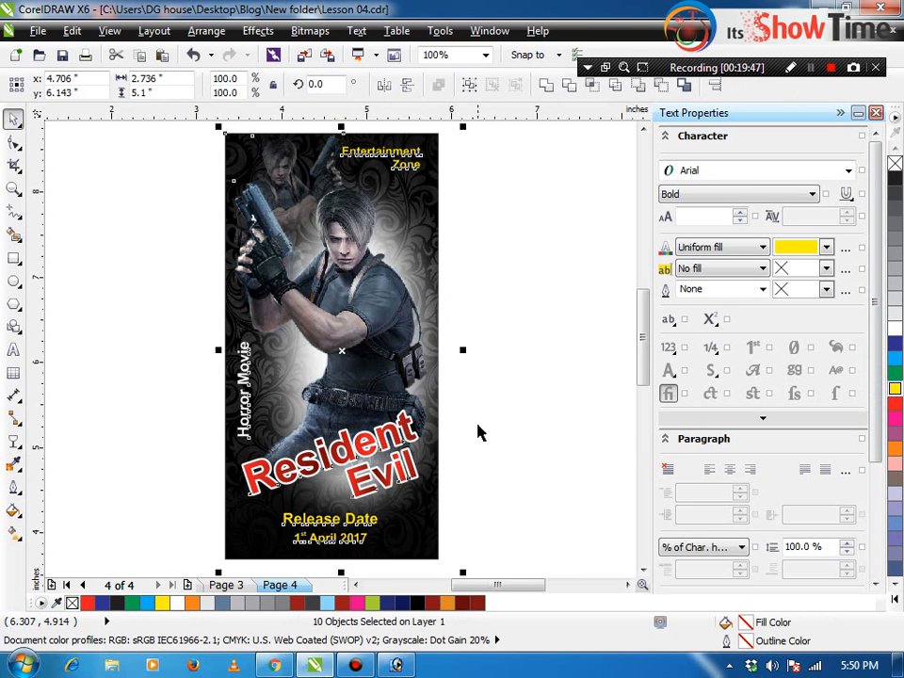
Place a copy of the "Entertainment Zone" text on the empty page beside the panel and fill it black.
key(Escape)
click(498, 462)
key(Escape)
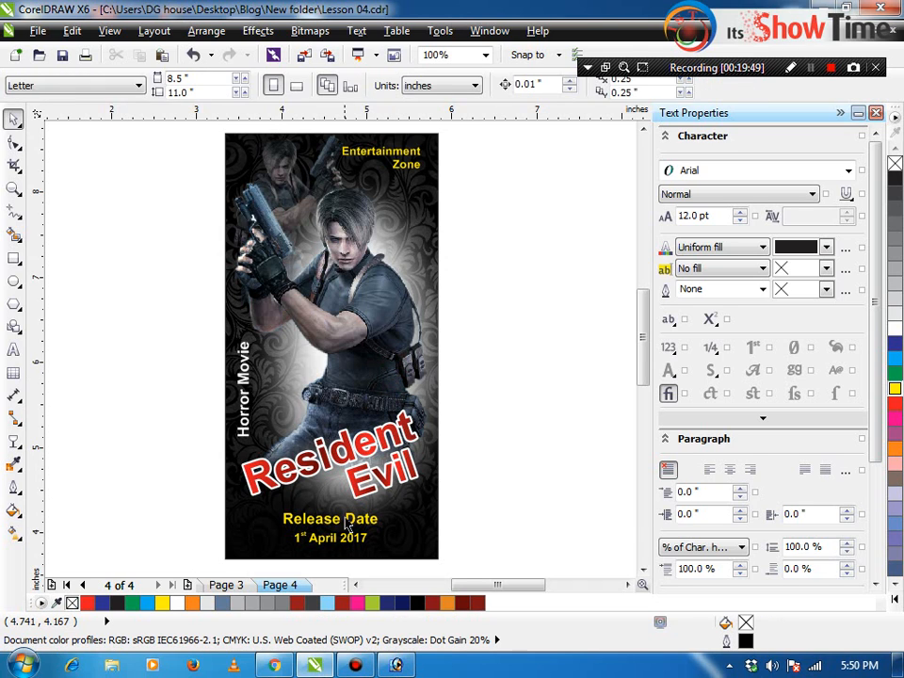
click(259, 391)
click(518, 404)
click(411, 169)
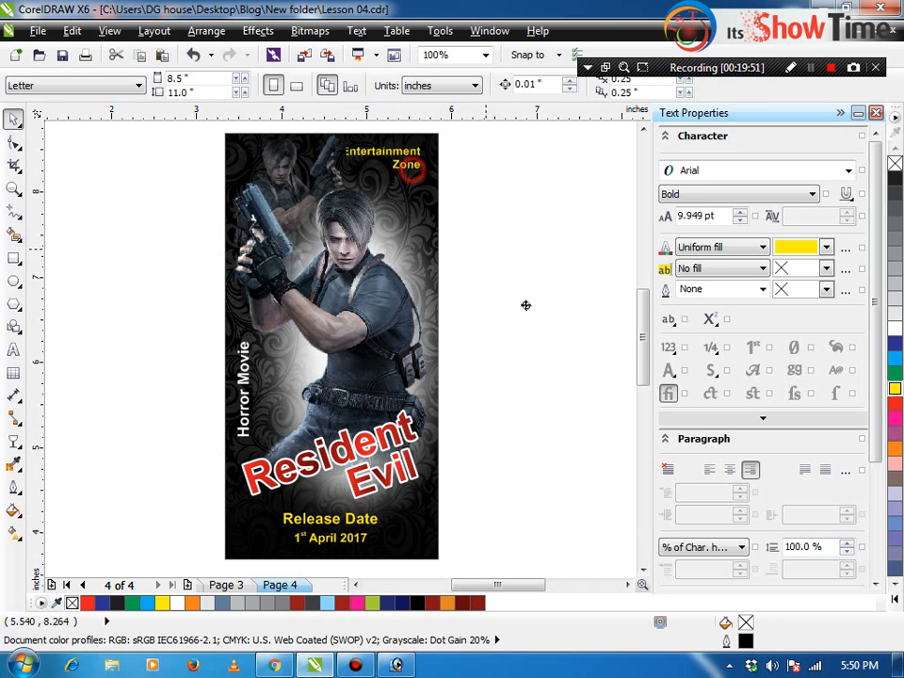
drag(526, 305, 545, 341)
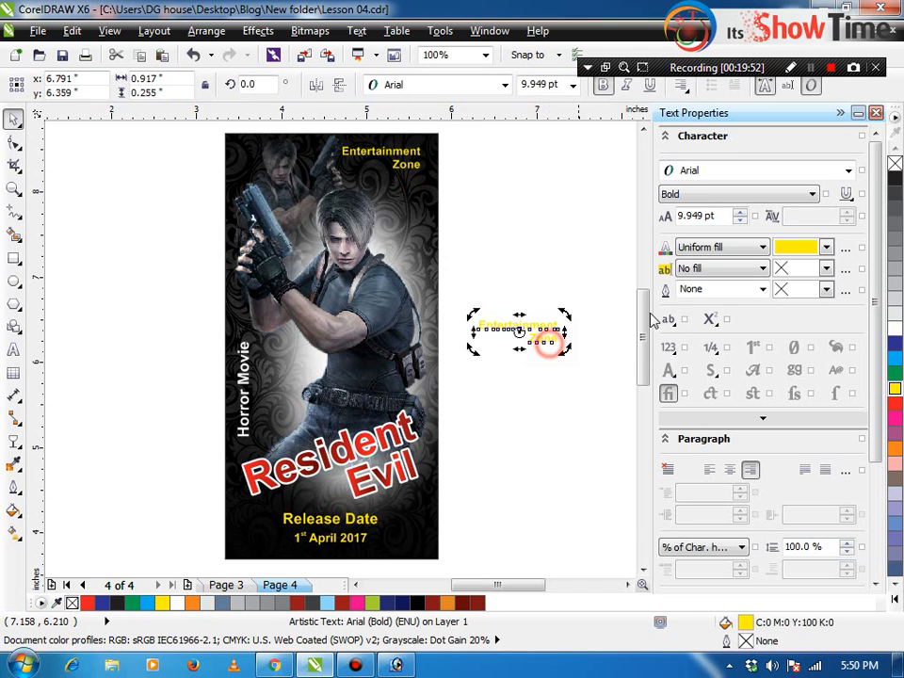
click(892, 180)
Replace the wording of the copied text beside the panel with "CinePix".
double_click(507, 323)
key(ctrl+a)
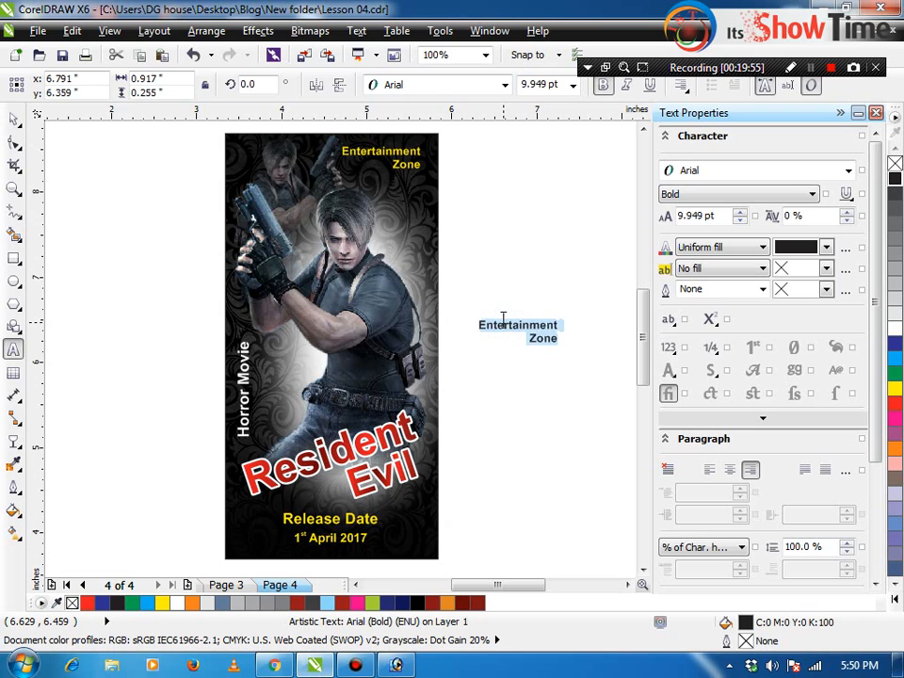
text(CinePix)
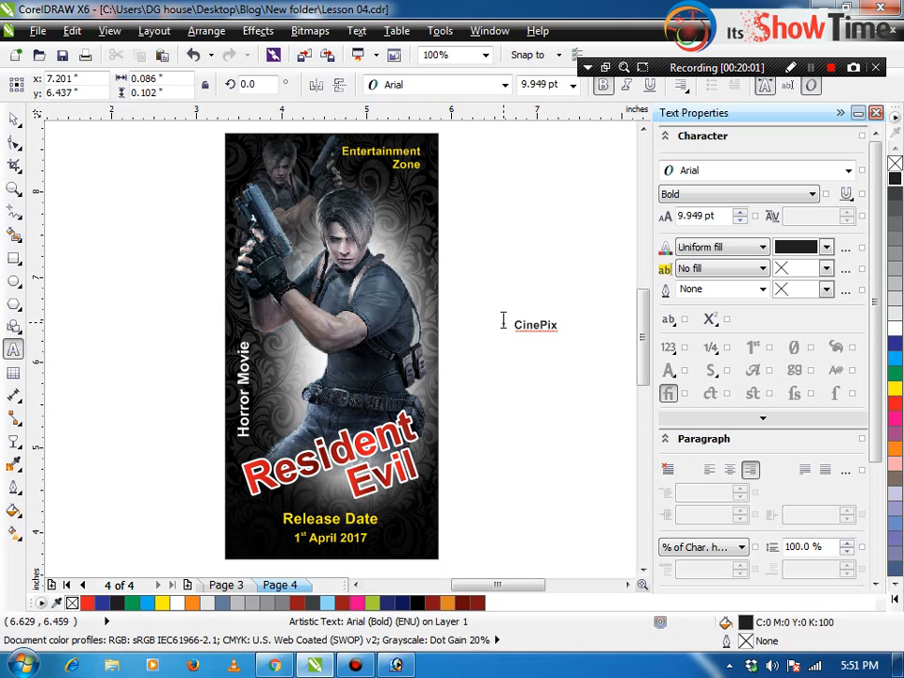
Move "CinePix" beside the release date in the panel's lower right corner and rotate it to about 47.8 degrees.
key(ctrl+a)
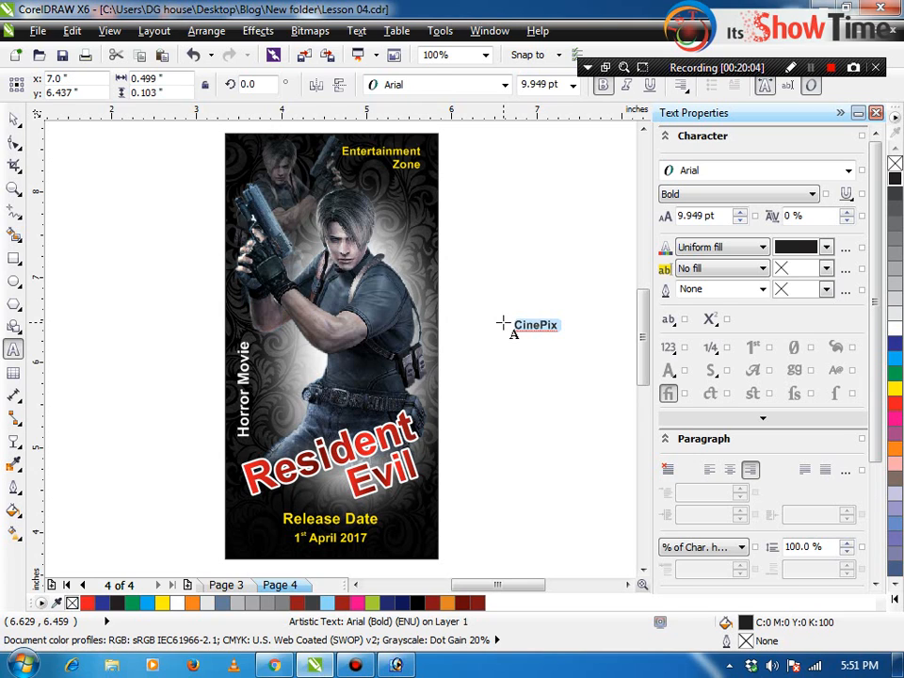
key(ctrl+space)
drag(506, 323, 413, 528)
click(422, 535)
click(421, 535)
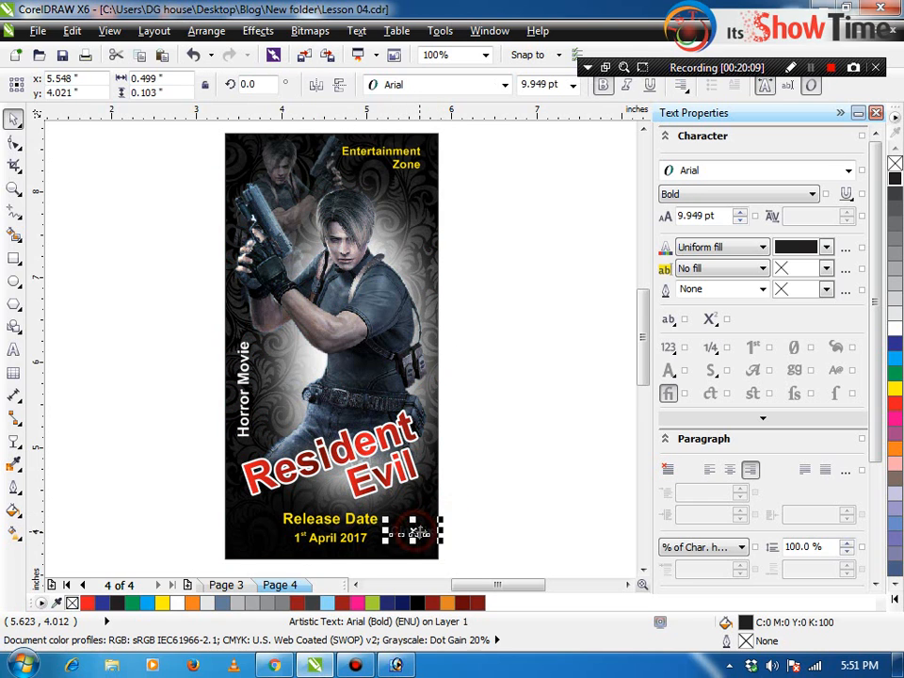
drag(436, 518, 411, 523)
click(458, 524)
click(423, 546)
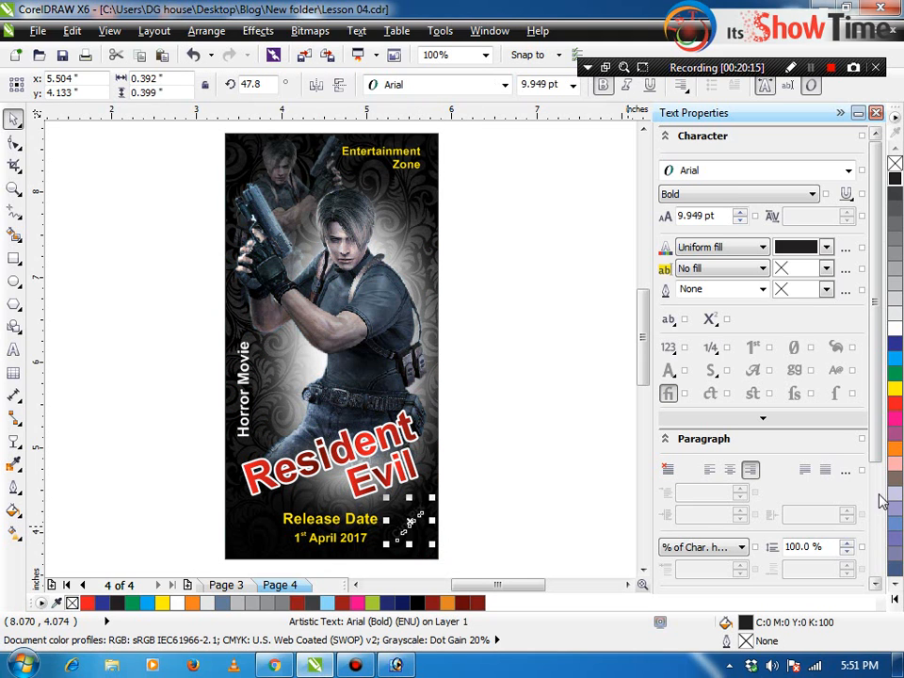
Fill the slanted "CinePix" text yellow and enlarge it to about 13.3 pt within the panel's lower right corner.
click(894, 388)
click(429, 524)
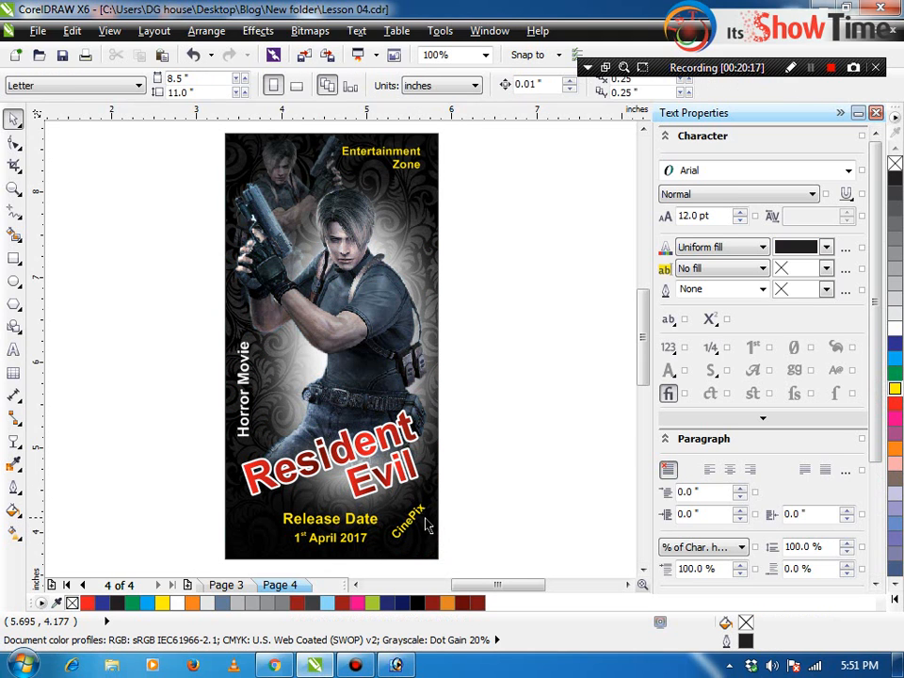
click(412, 527)
drag(382, 549, 403, 535)
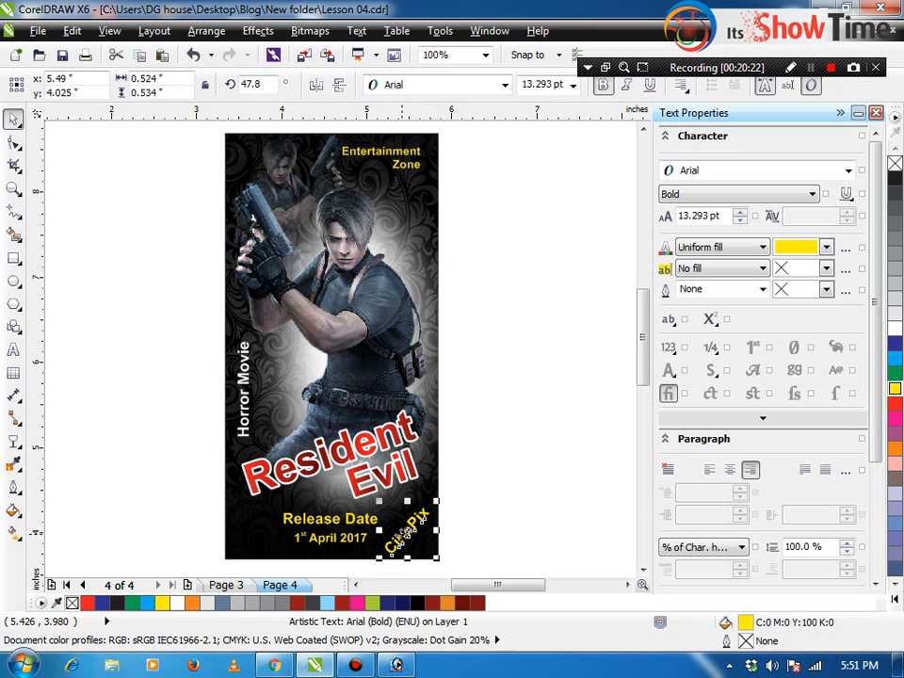
click(156, 505)
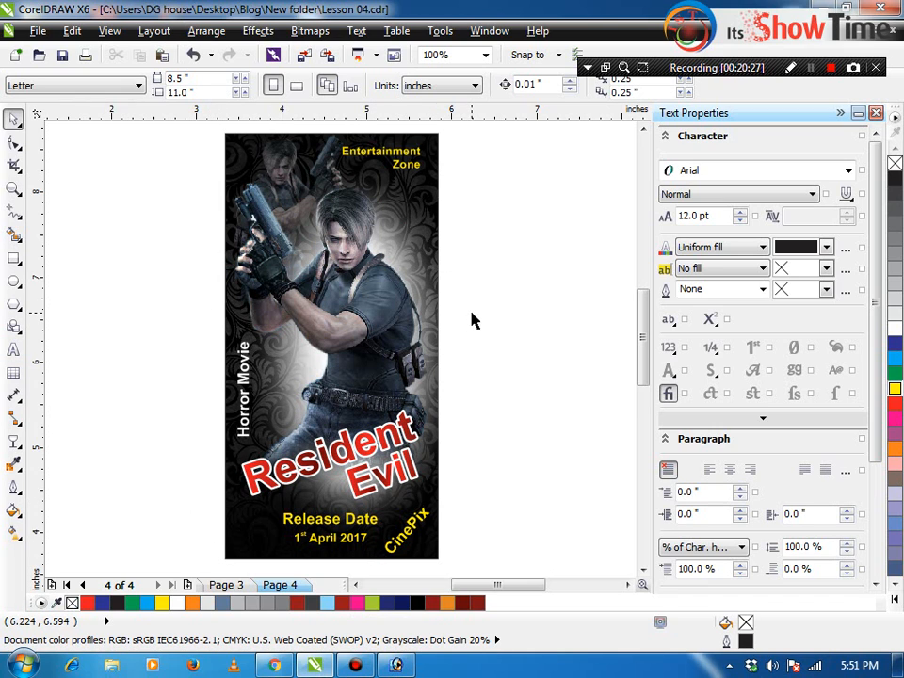
Collapse the Text Properties docker and view the whole poster together with the page heading.
click(840, 112)
scroll(576, 278, down, 1)
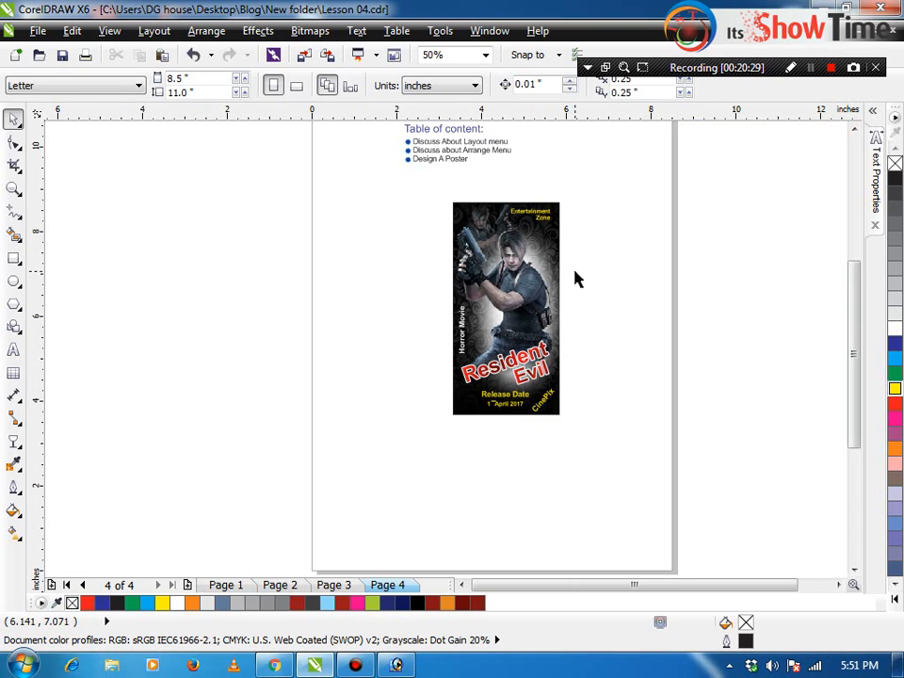
drag(597, 192, 344, 461)
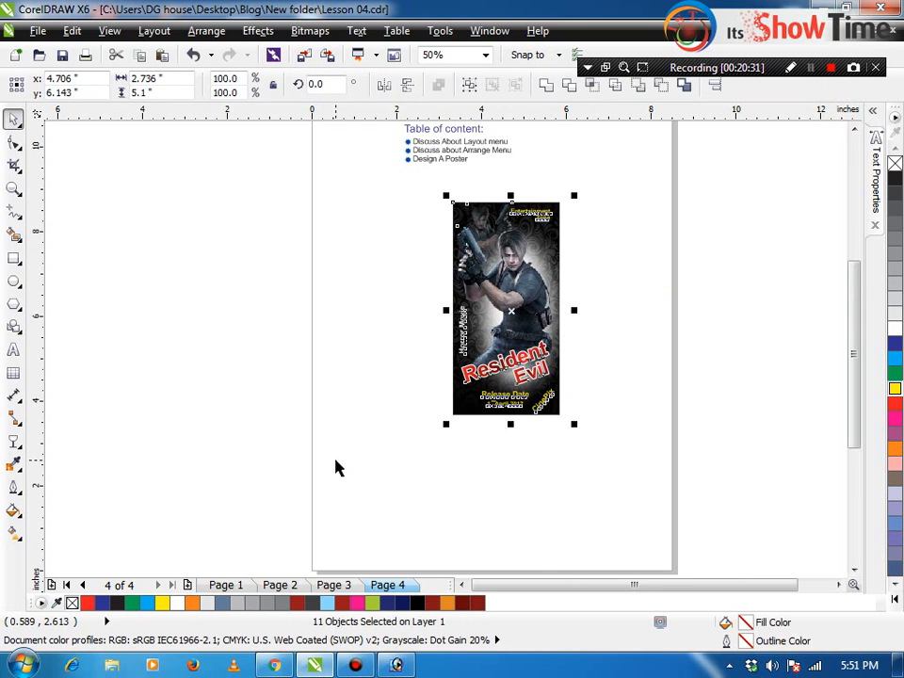
key(shift+F2)
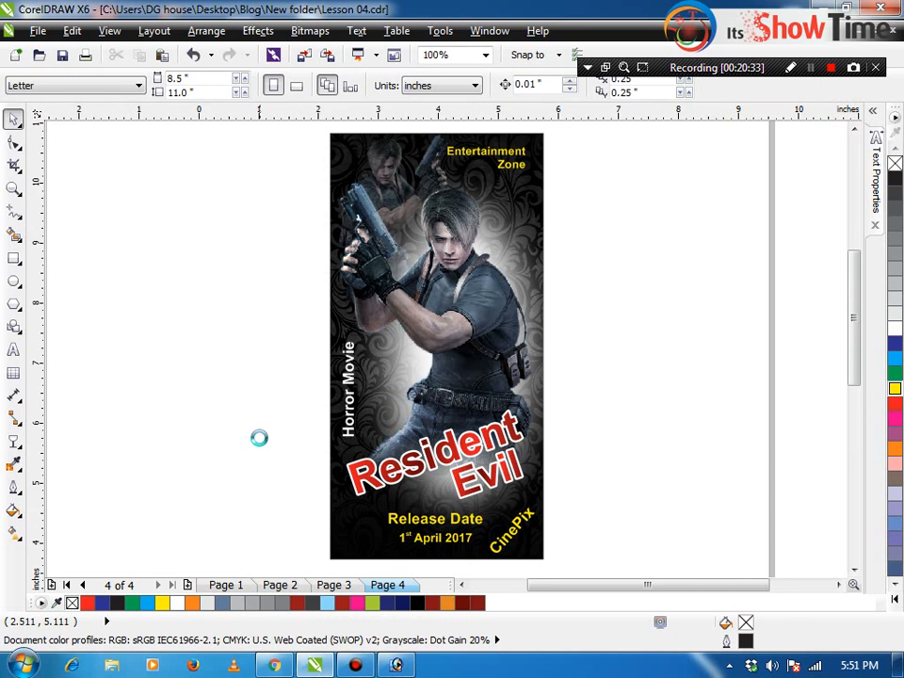
scroll(443, 452, down, 1)
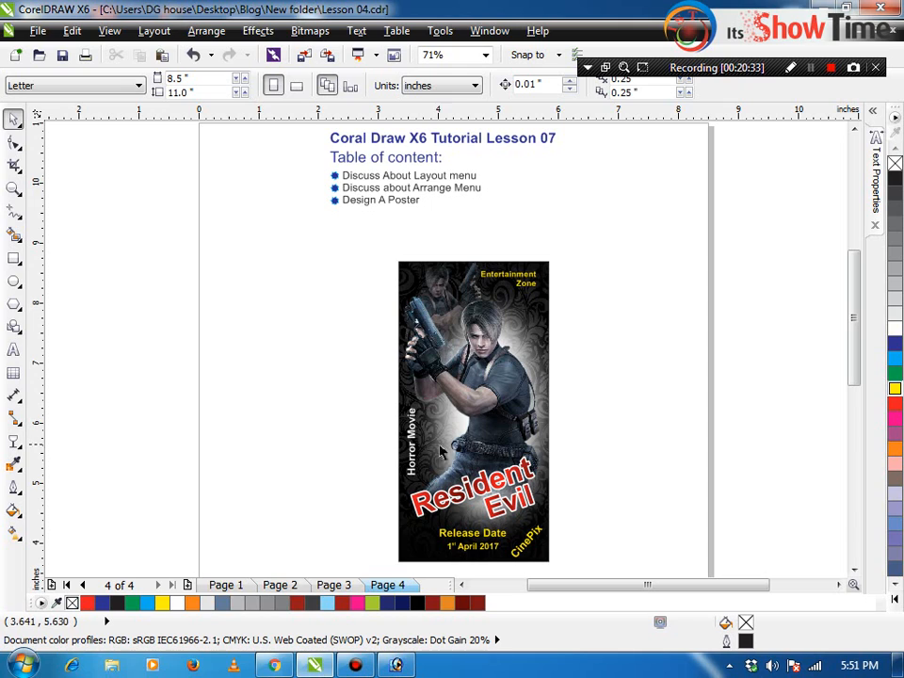
Change the font of both title words, "Resident" and "Evil", to Commercial Script.
click(466, 499)
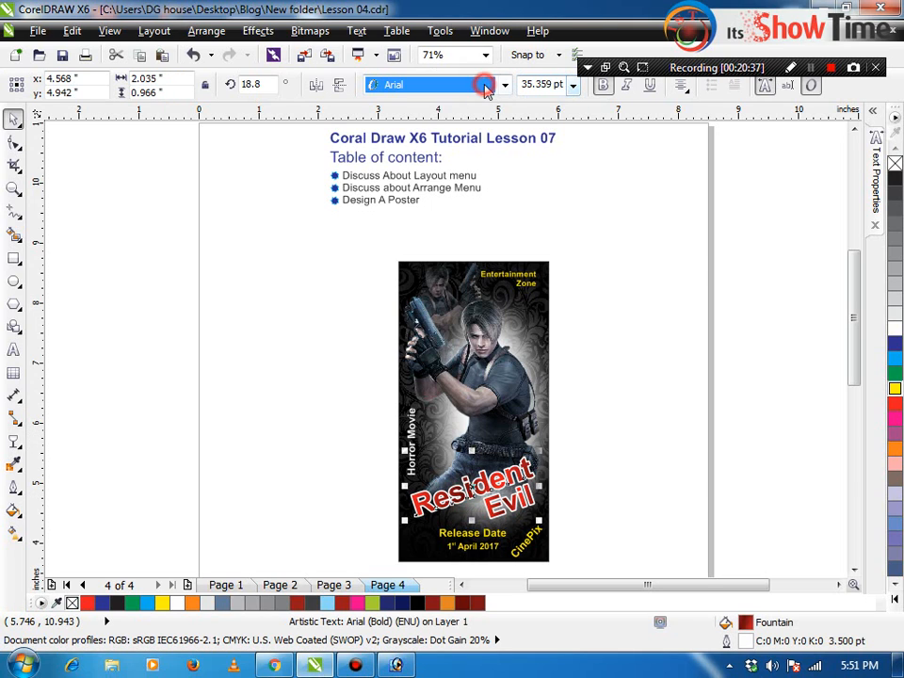
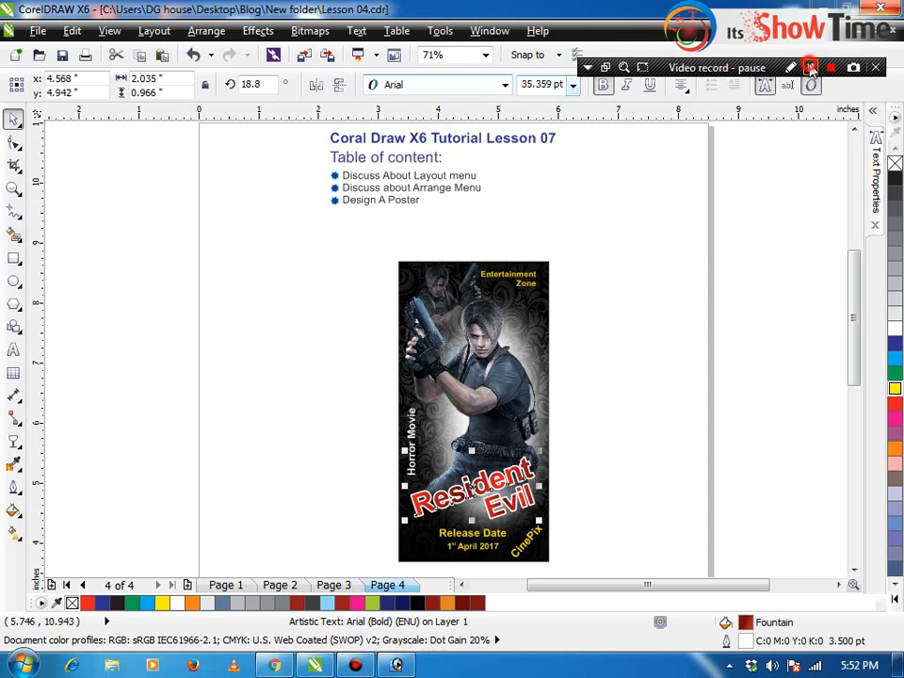
click(442, 84)
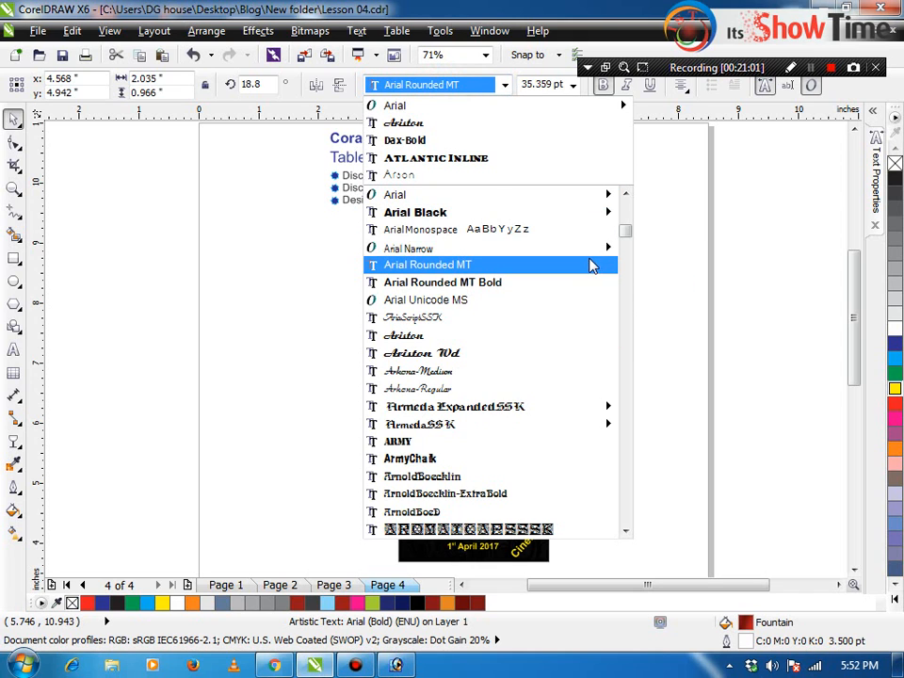
drag(627, 252, 624, 310)
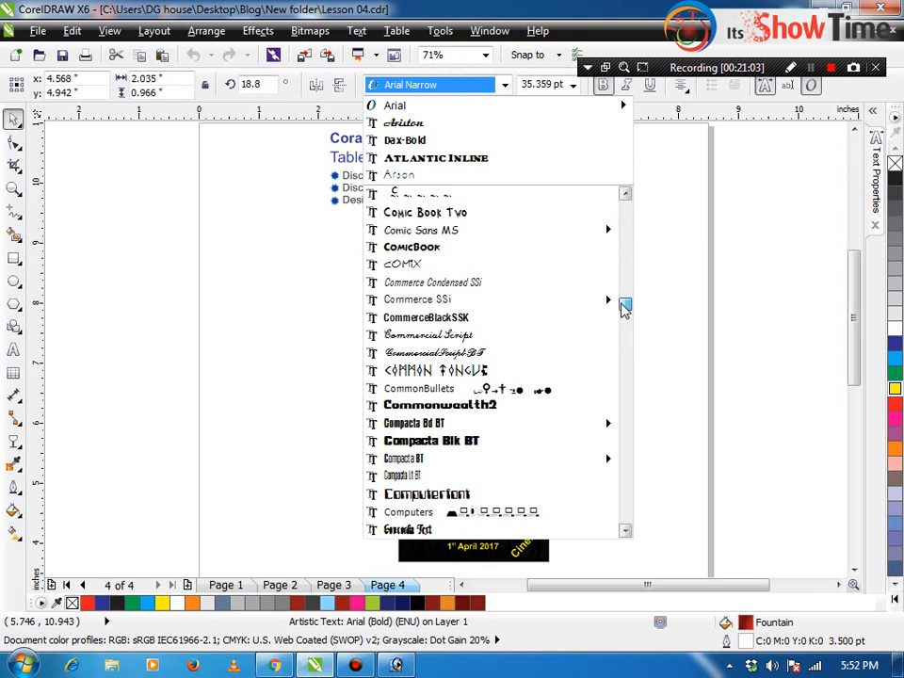
click(528, 335)
click(603, 456)
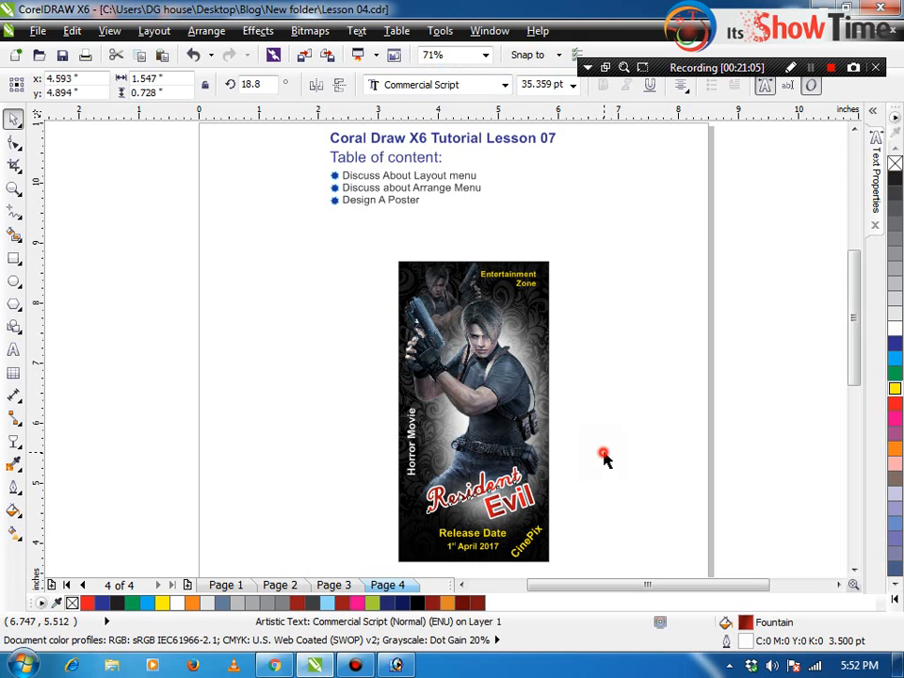
click(522, 509)
click(452, 85)
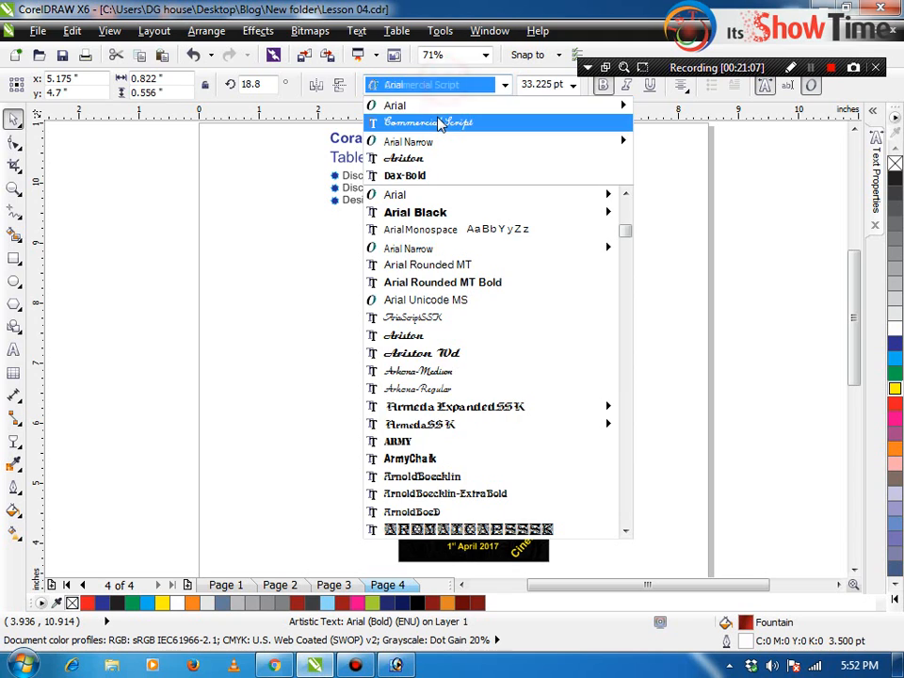
click(438, 117)
Enlarge "Resident" to about 47.8 pt and shift "Evil" slightly right and down beneath it.
key(z)
drag(574, 446, 386, 556)
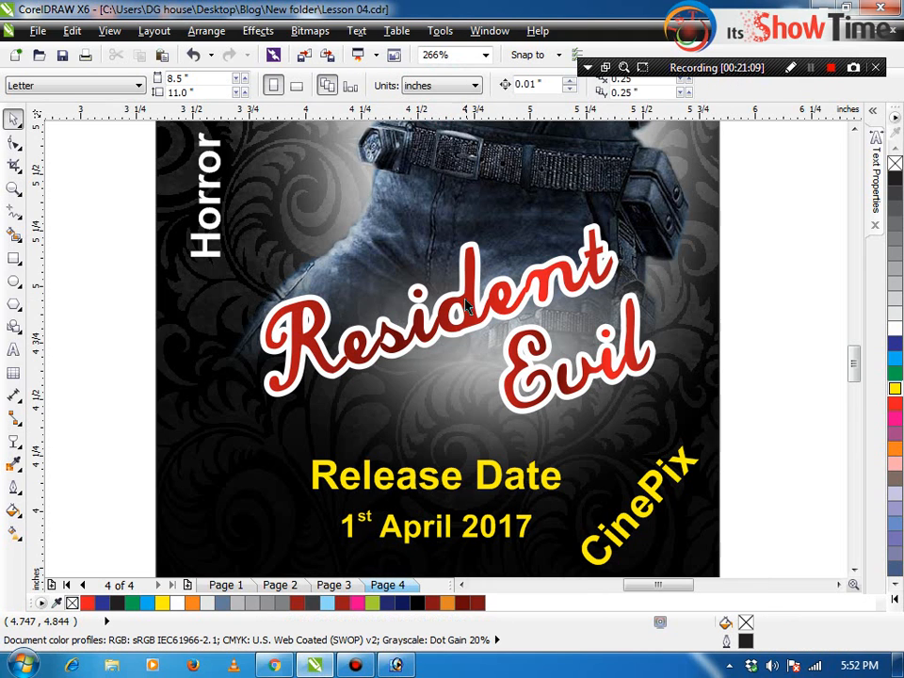
key(space)
drag(258, 224, 173, 196)
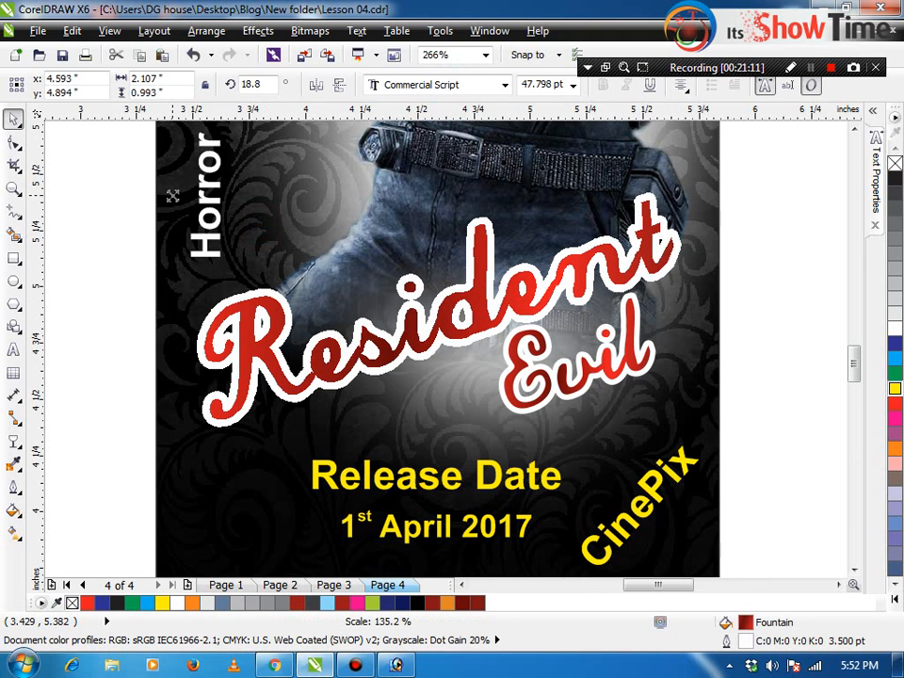
click(568, 391)
mouse_move(569, 392)
mouse_down()
mouse_move(576, 406)
mouse_move(580, 396)
mouse_up()
click(726, 412)
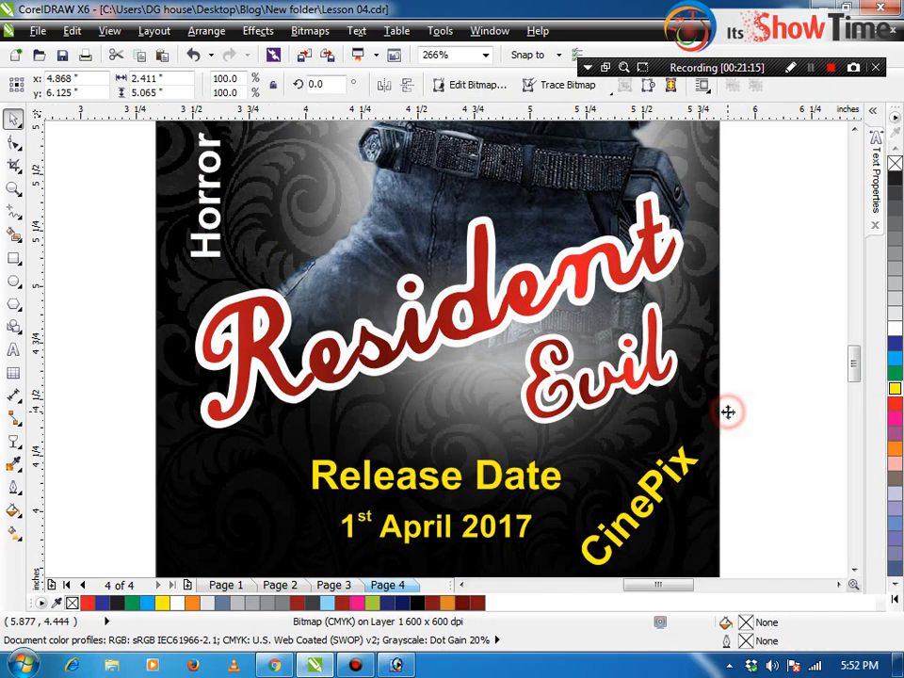
Try the Ashley Crawford MT Bold font on the vertical "Horror Movie" text.
scroll(726, 412, down, 2)
click(482, 297)
click(433, 86)
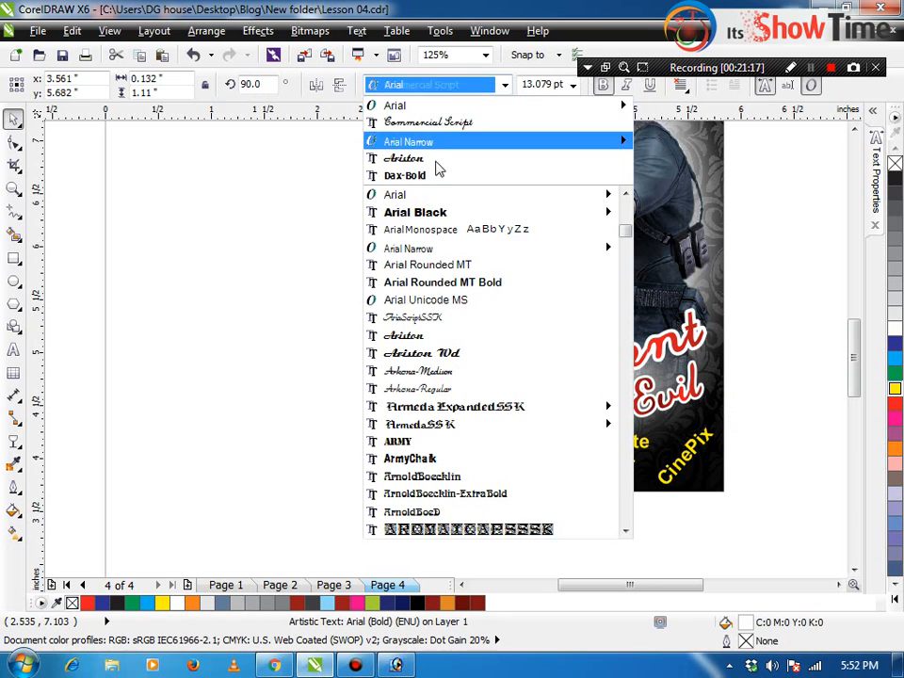
scroll(485, 400, down, 9)
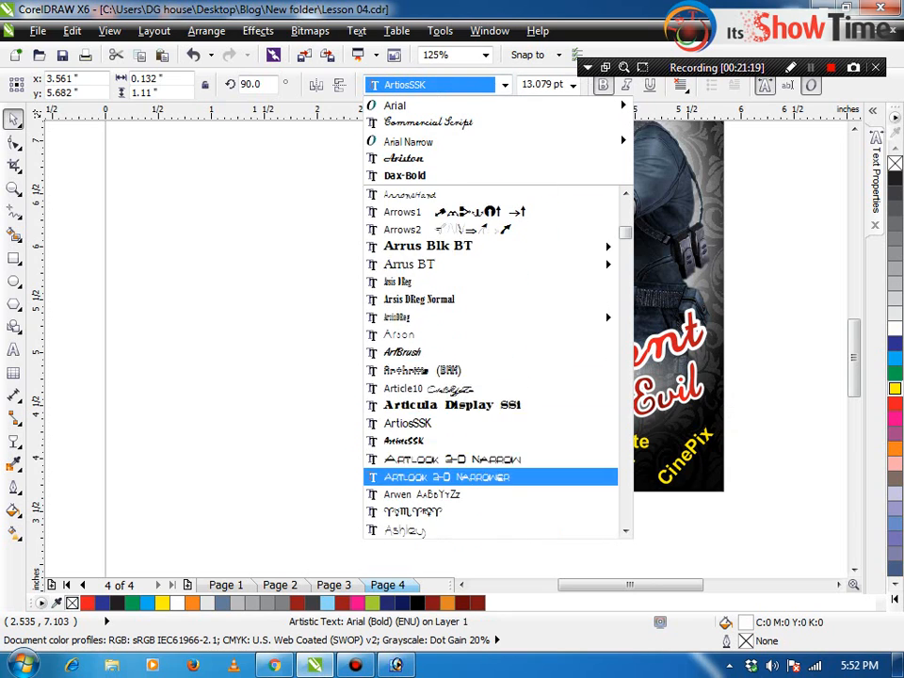
scroll(461, 458, down, 1)
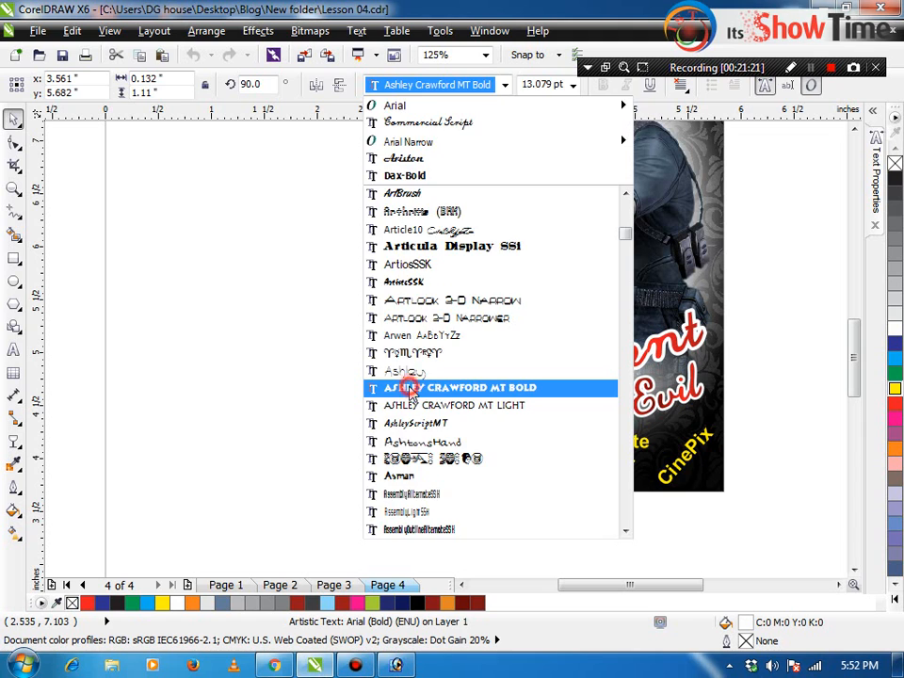
click(400, 385)
click(401, 423)
click(482, 282)
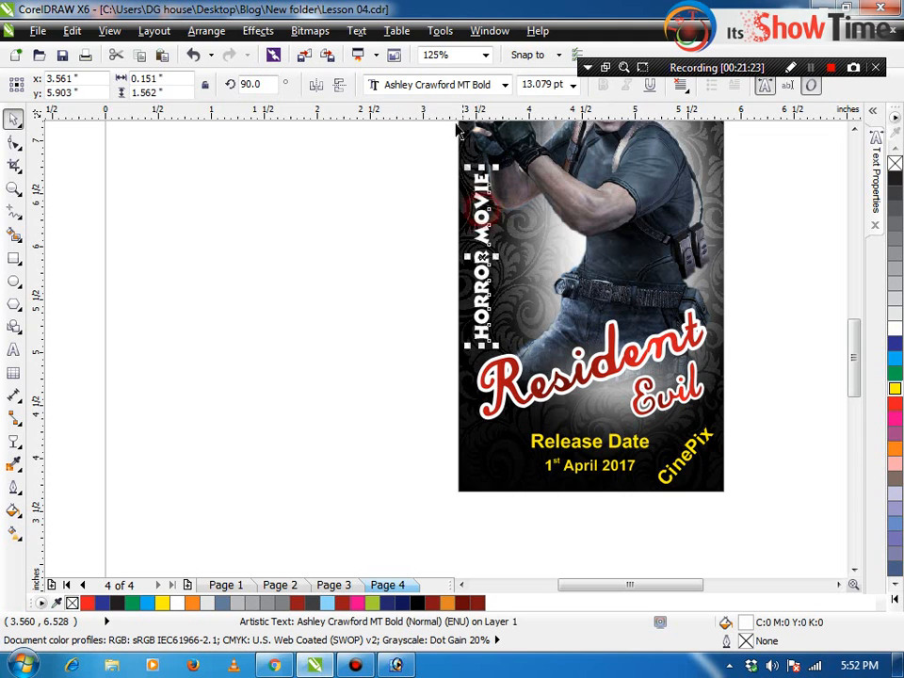
Set the font of the vertical "Horror Movie" text to Asman.
click(433, 85)
scroll(445, 377, down, 2)
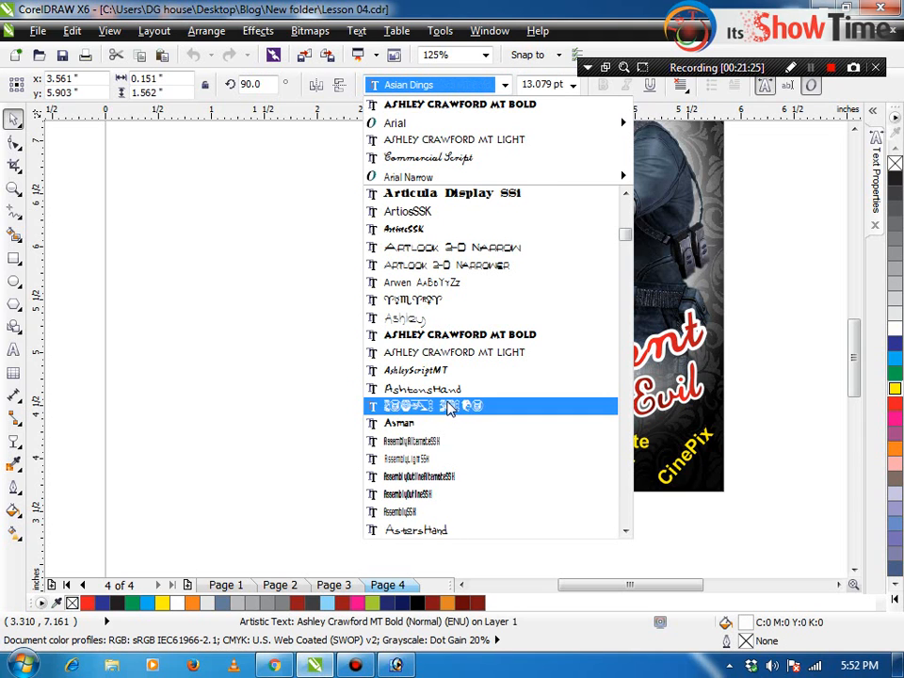
click(427, 372)
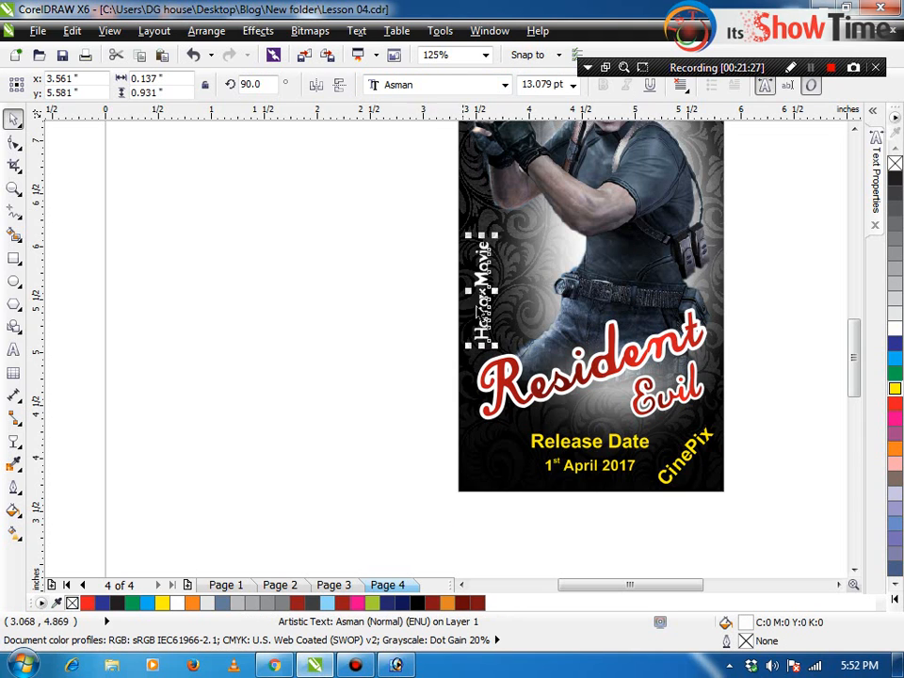
Enlarge "Horror Movie" to about 22 pt, positioned above the title along the panel's left edge, and fill it red.
drag(491, 237, 511, 200)
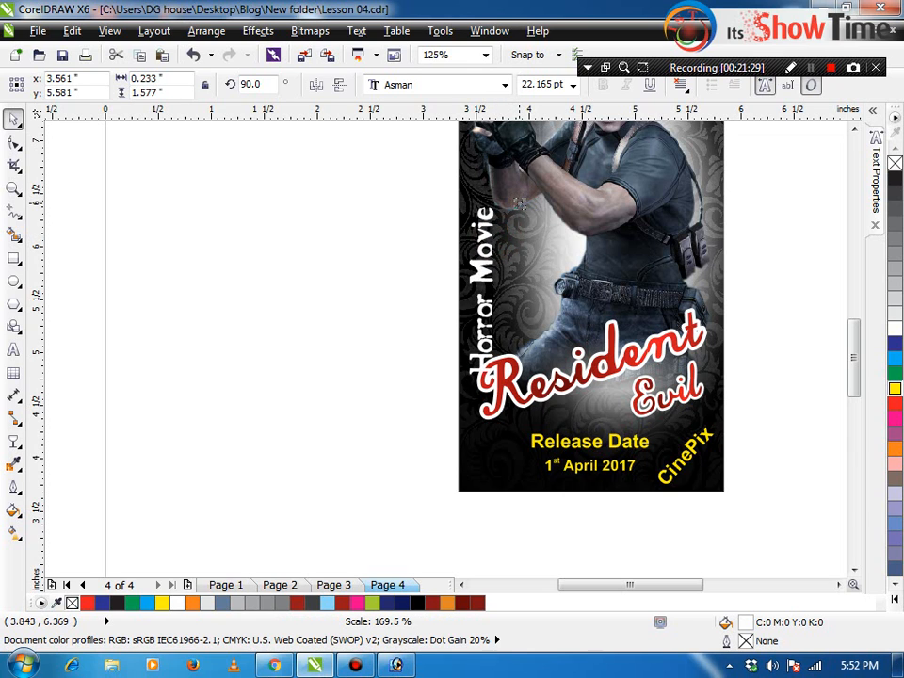
drag(485, 254, 484, 224)
click(893, 405)
click(434, 380)
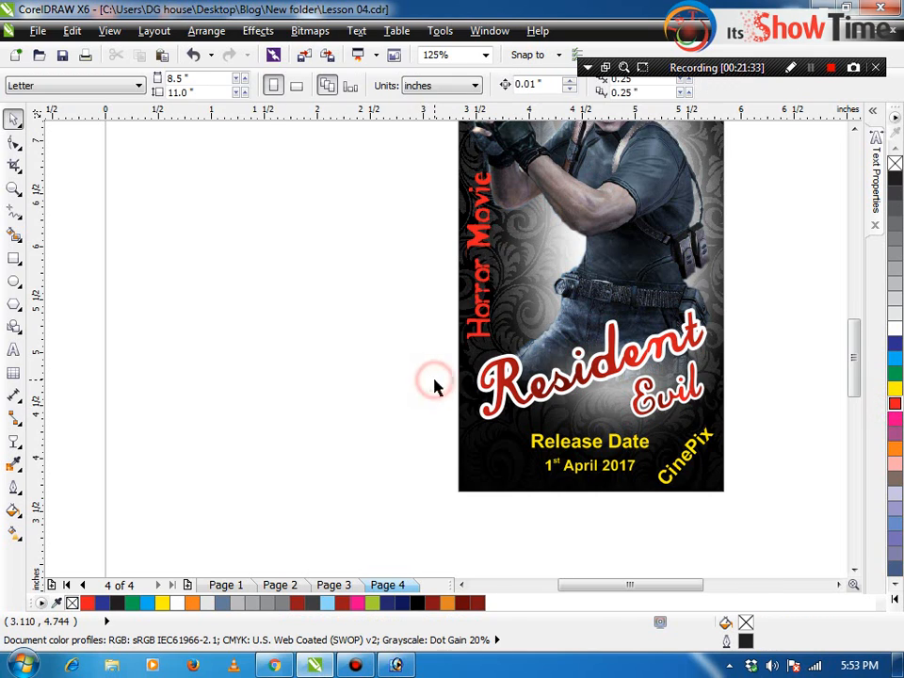
Try the AssemblyOutlineSSK font on the "Release Date" caption near the poster's lower edge.
scroll(434, 379, down, 1)
key(z)
drag(570, 198, 393, 409)
key(space)
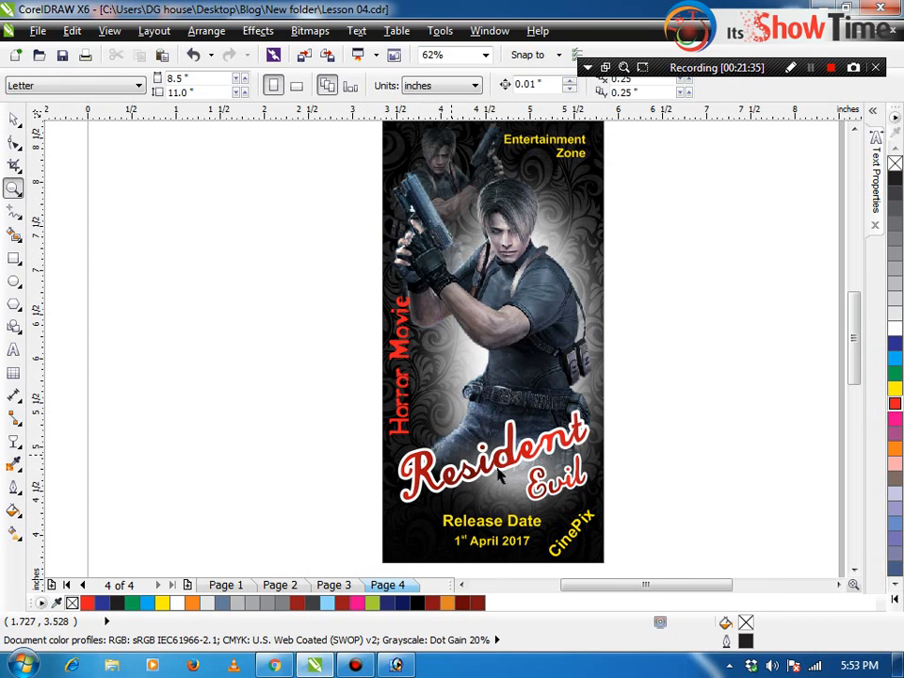
click(485, 534)
click(485, 534)
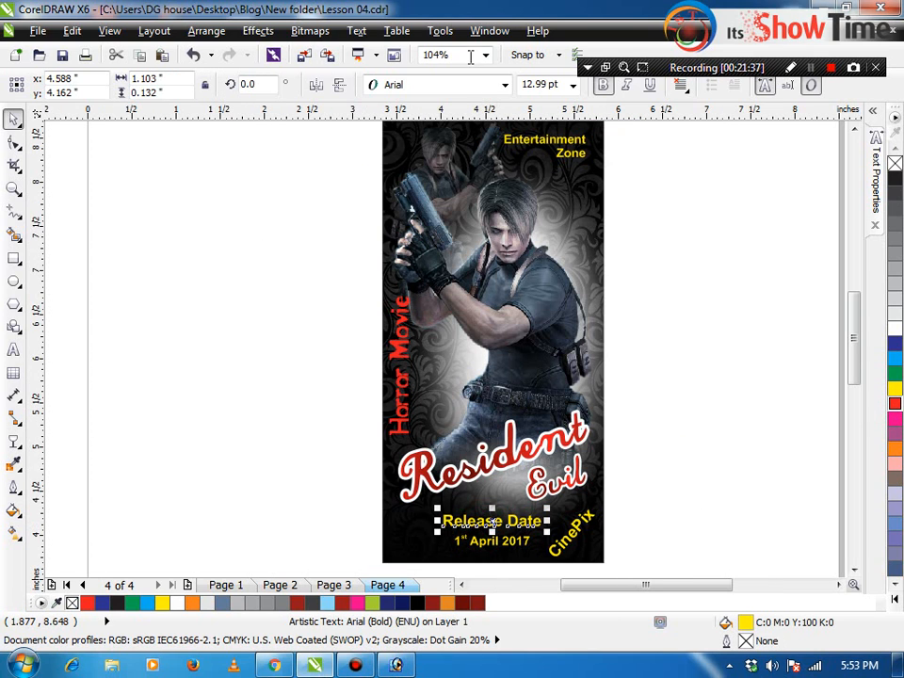
click(436, 86)
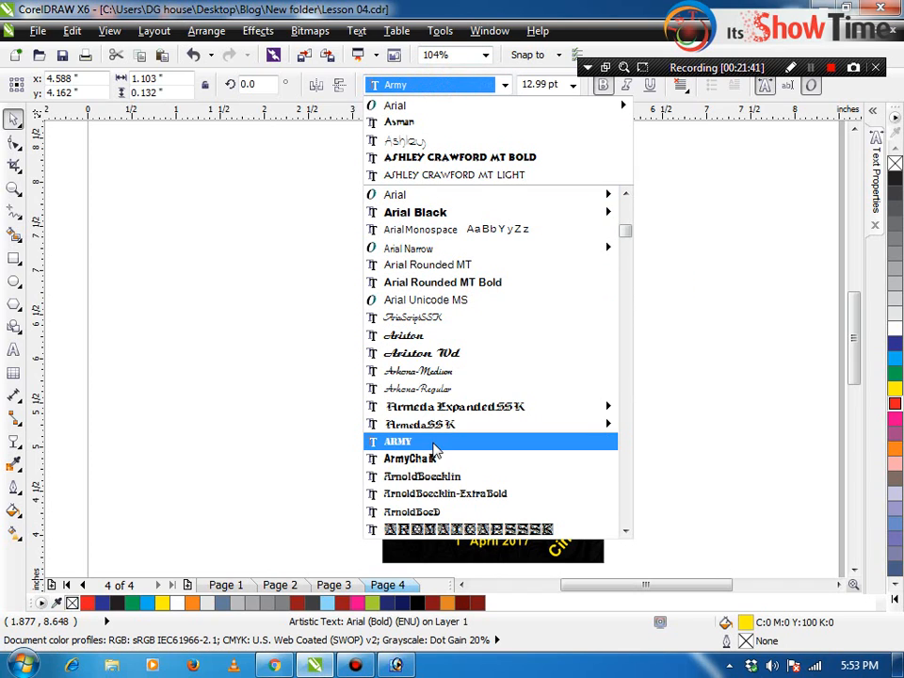
scroll(433, 460, down, 1)
scroll(433, 462, down, 12)
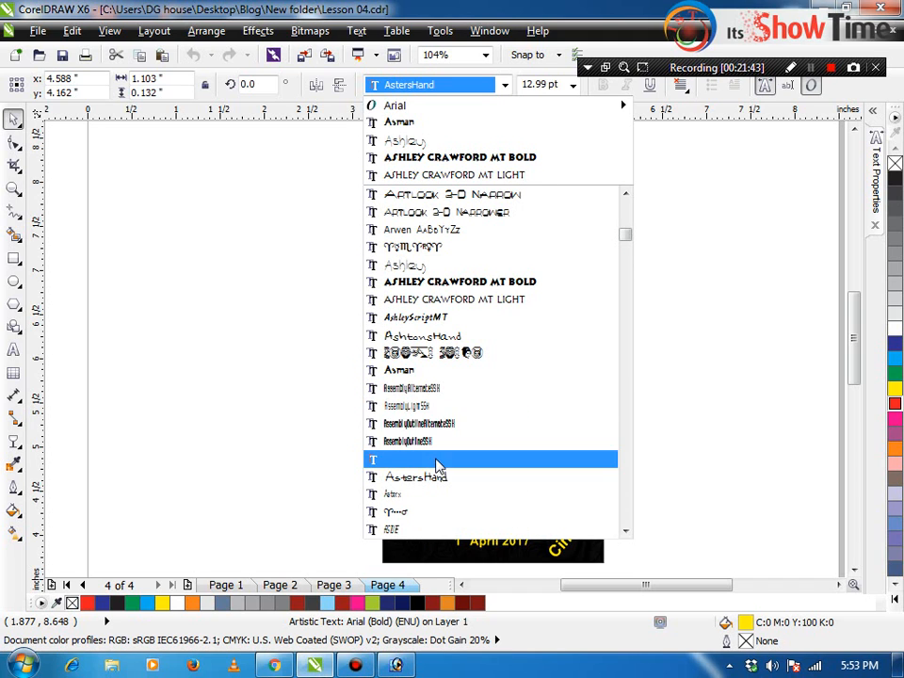
click(446, 447)
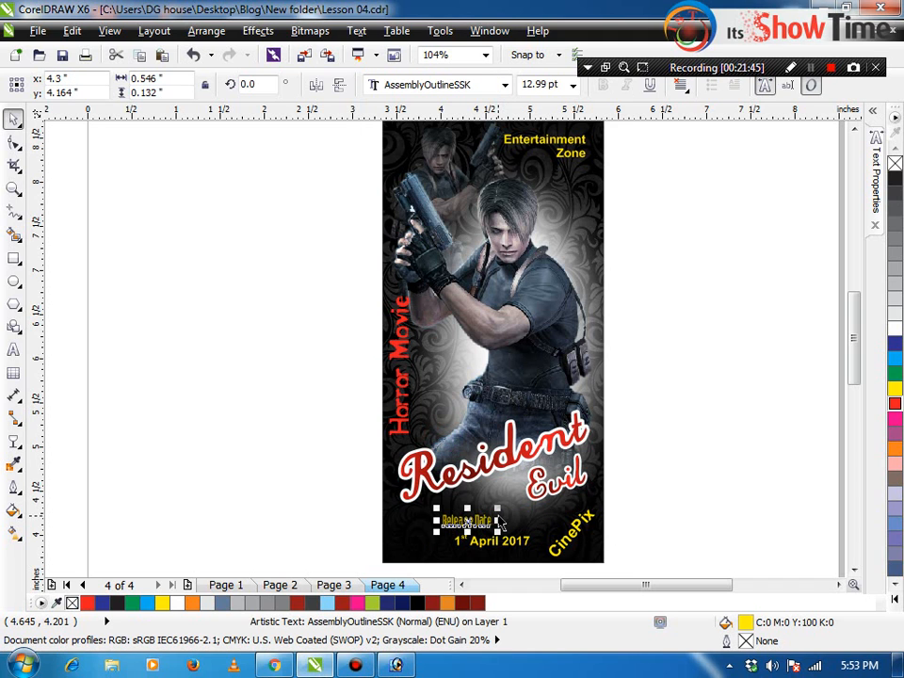
Try the Ataxia Outline (BRK) font on the "Release Date" caption.
click(448, 85)
scroll(433, 452, down, 2)
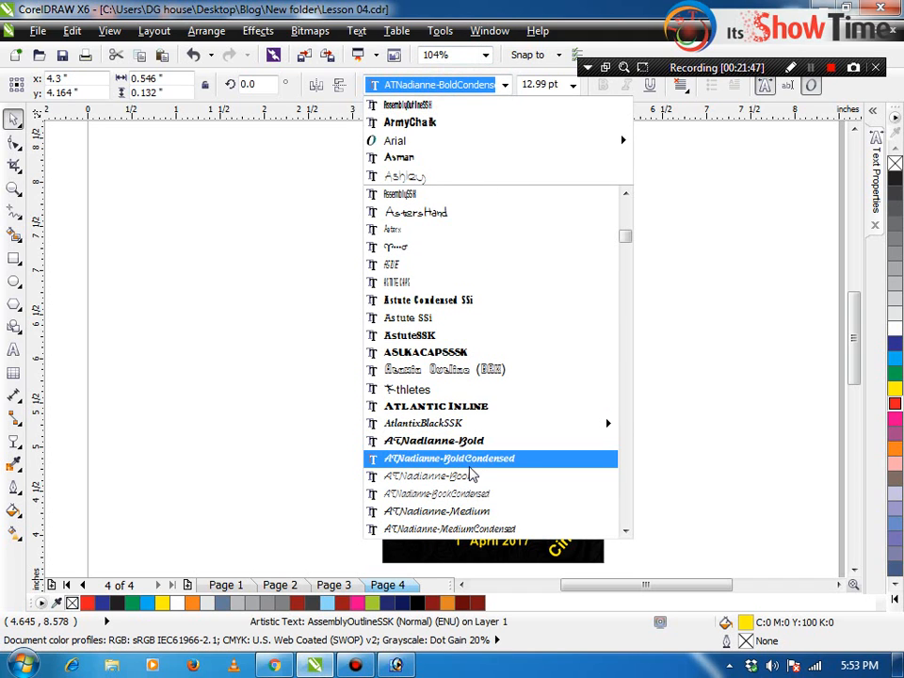
scroll(431, 395, down, 1)
click(429, 372)
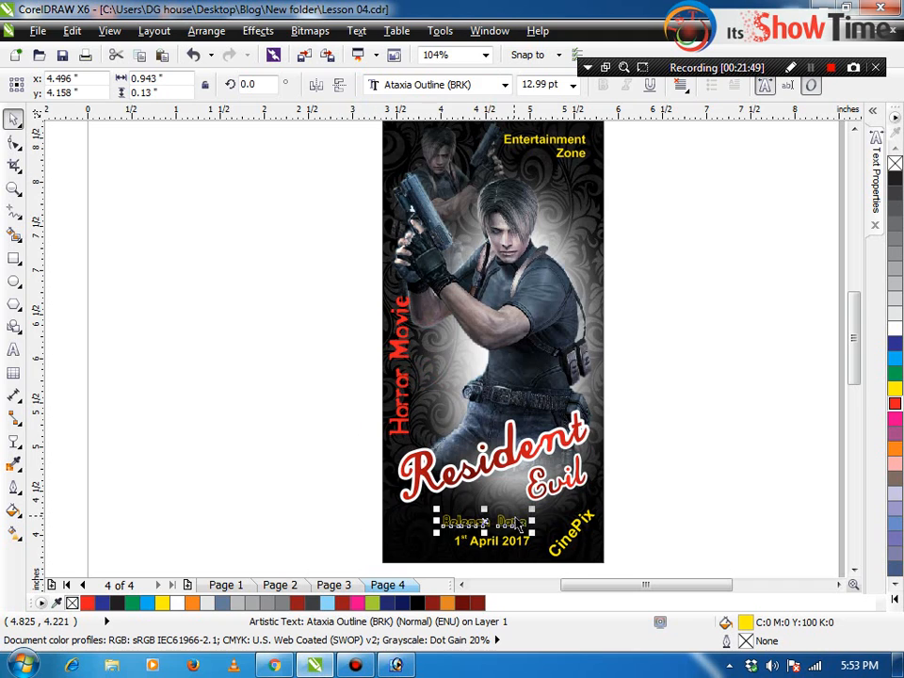
Set the font of the "Release Date" caption to AuntBertha.
click(404, 84)
scroll(476, 443, down, 6)
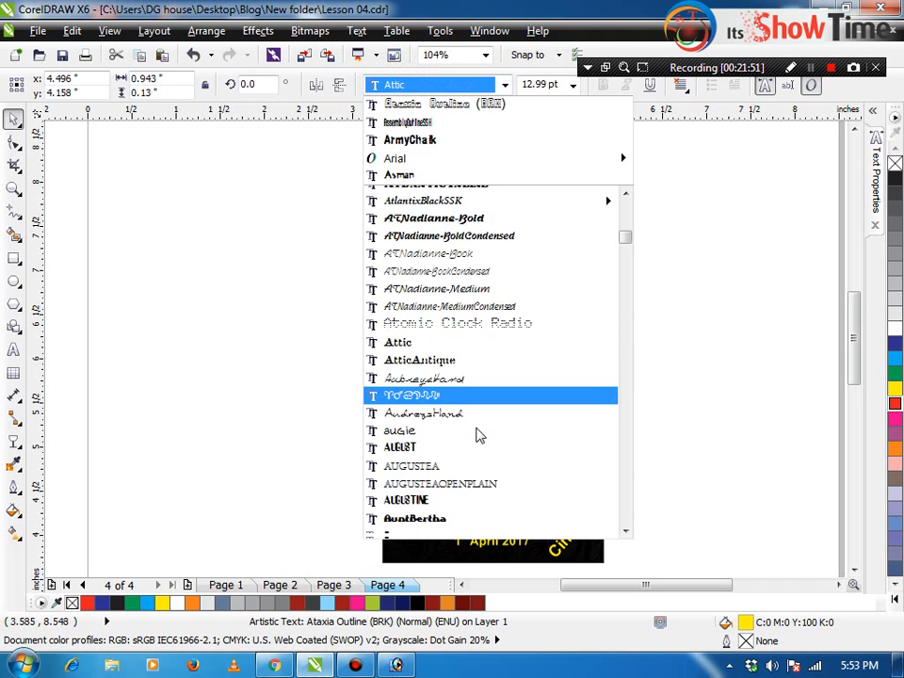
click(451, 424)
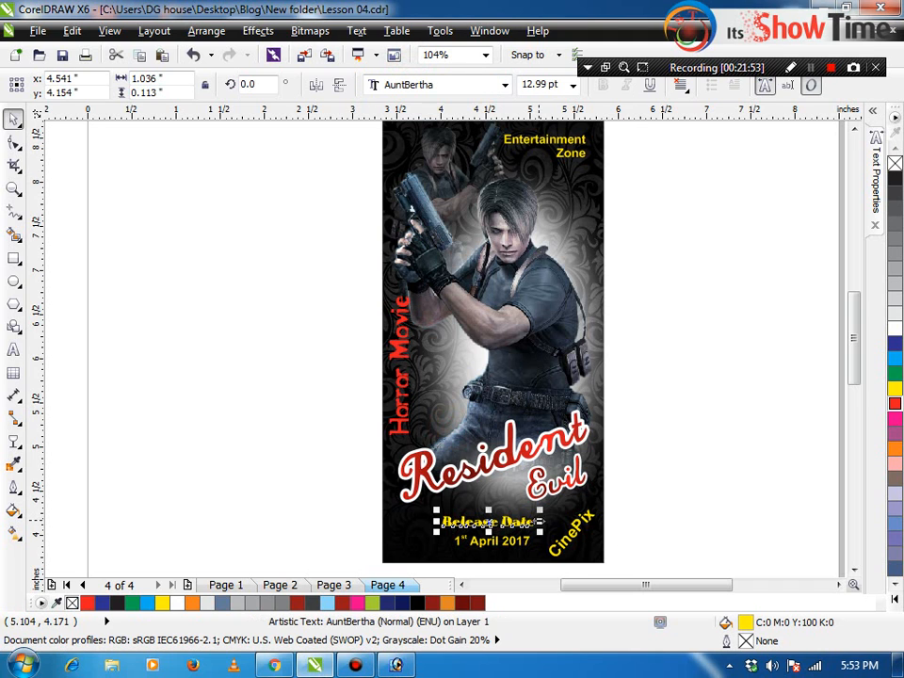
Move the "Release Date" caption slightly down, closer to the "1st April 2017" line.
click(561, 513)
key(z)
drag(627, 476, 378, 542)
key(space)
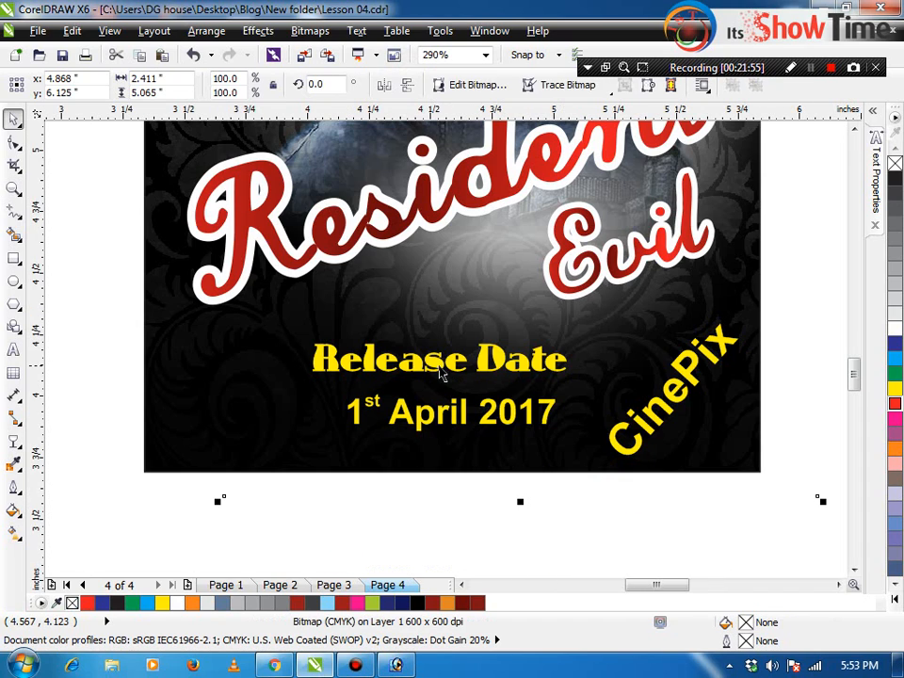
drag(440, 379, 439, 396)
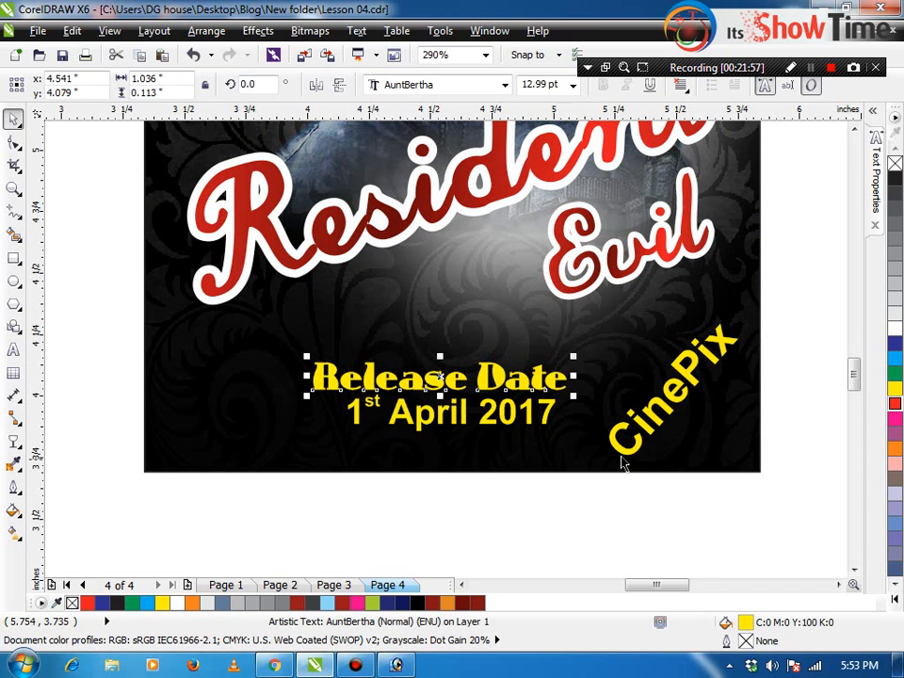
Fill the "1st April 2017" text white and place it slightly lower, centred beneath "Release Date".
click(509, 426)
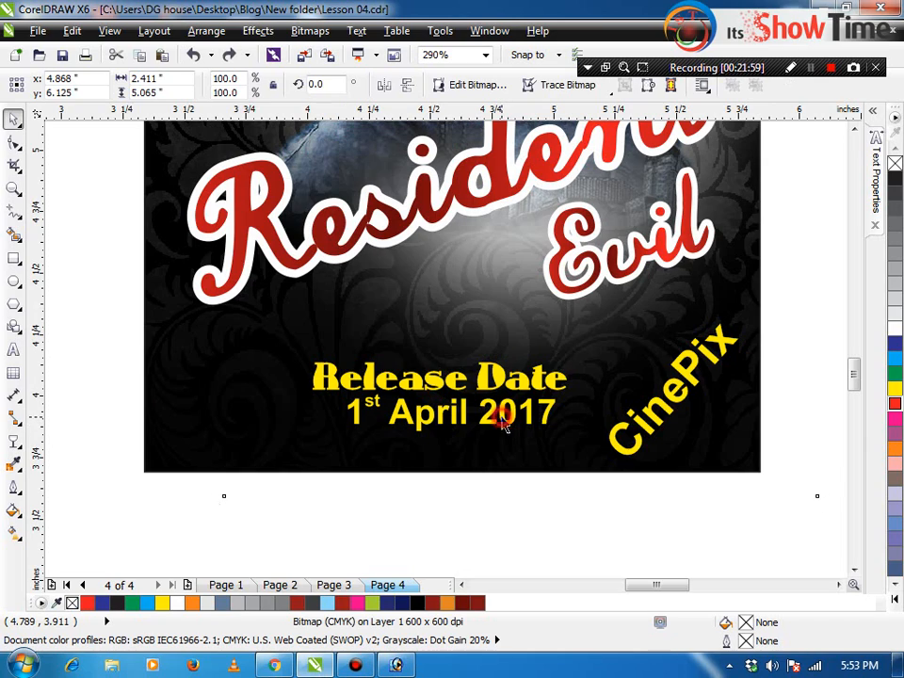
key(Escape)
click(510, 425)
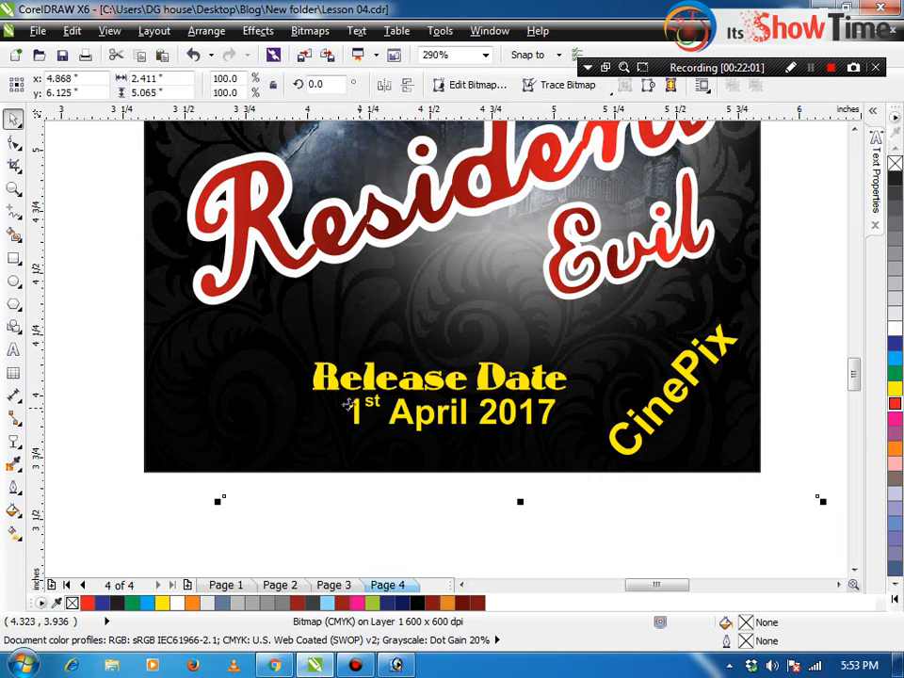
drag(303, 368, 600, 467)
drag(453, 410, 446, 418)
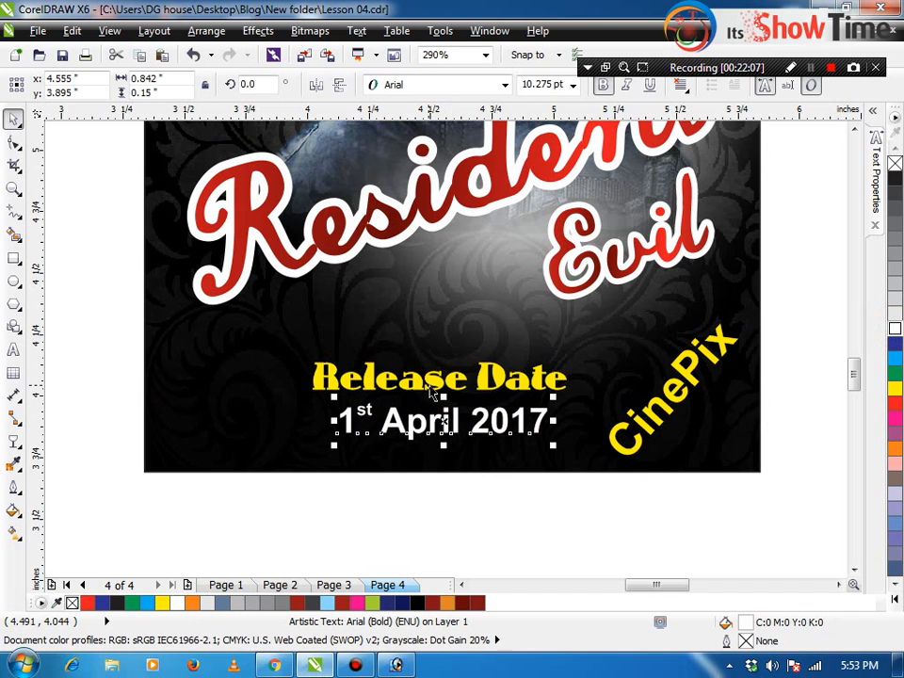
shift+click(439, 384)
Examine the whole poster layout, from the "CinePix" caption up to the "Entertainment Zone" text.
click(670, 404)
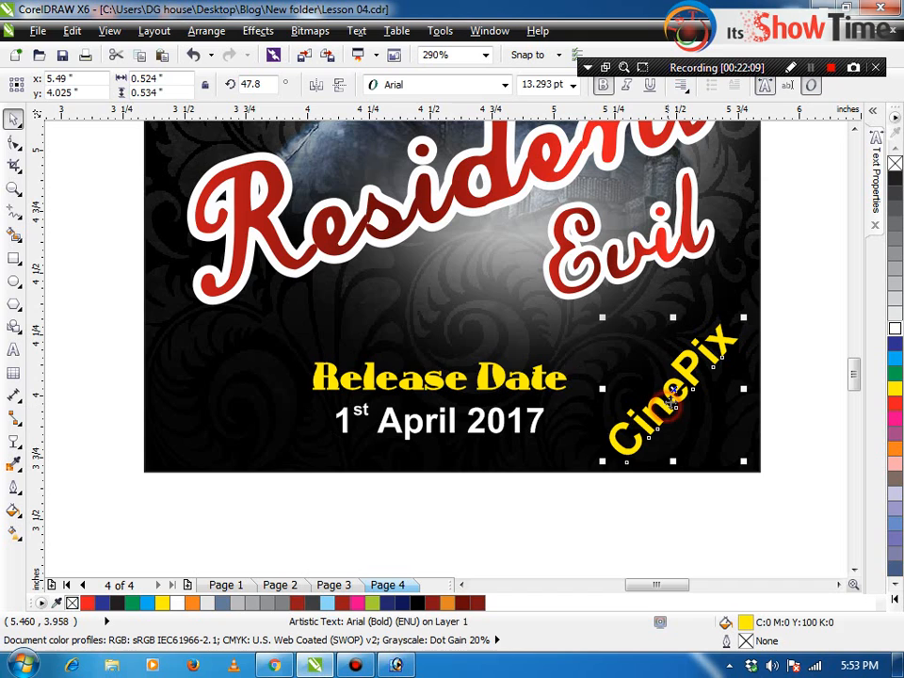
scroll(672, 400, down, 3)
key(F2)
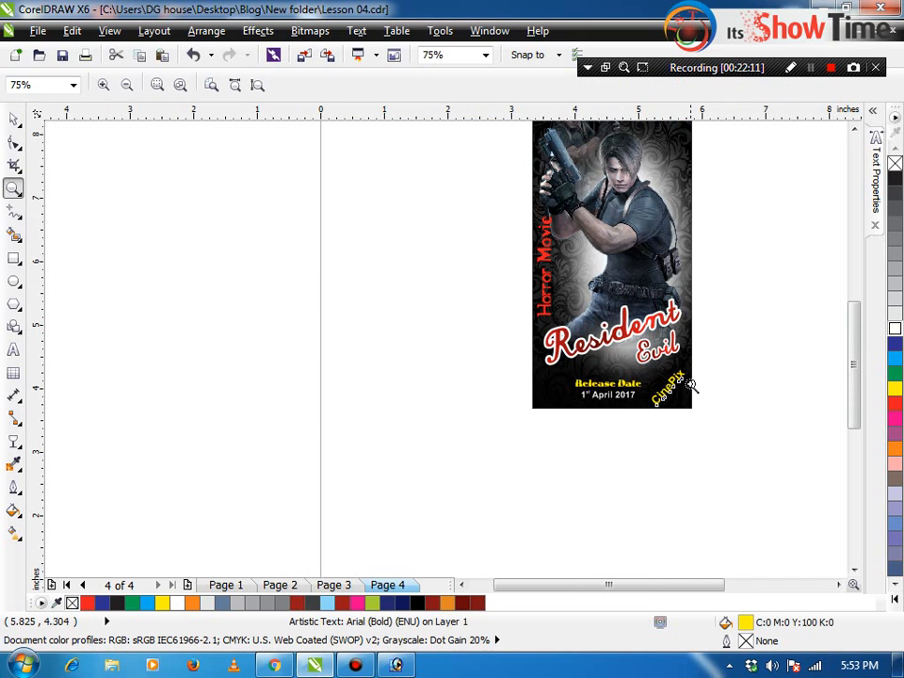
drag(700, 373, 498, 125)
click(436, 222)
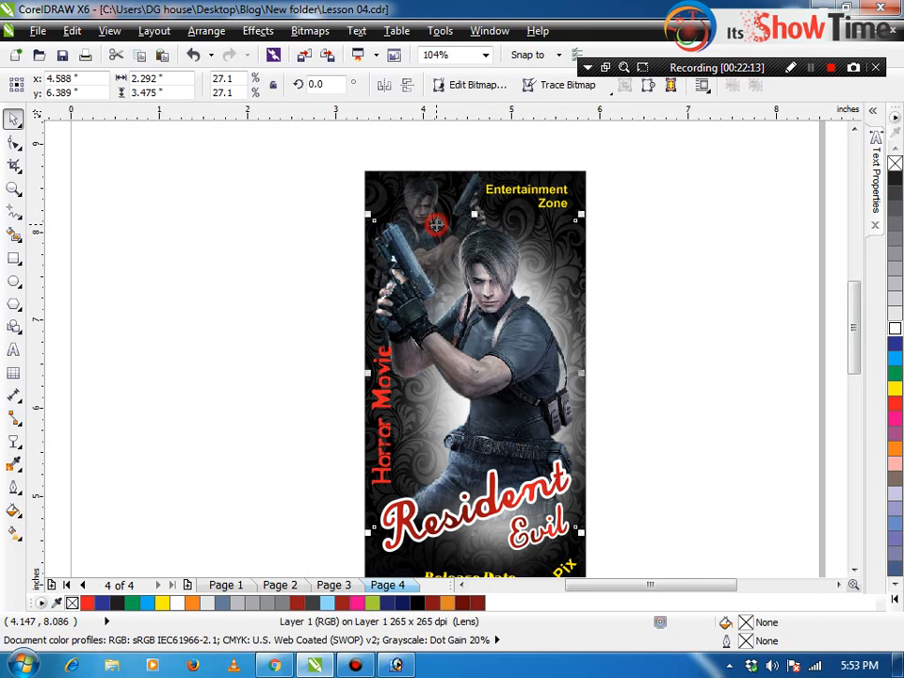
click(532, 198)
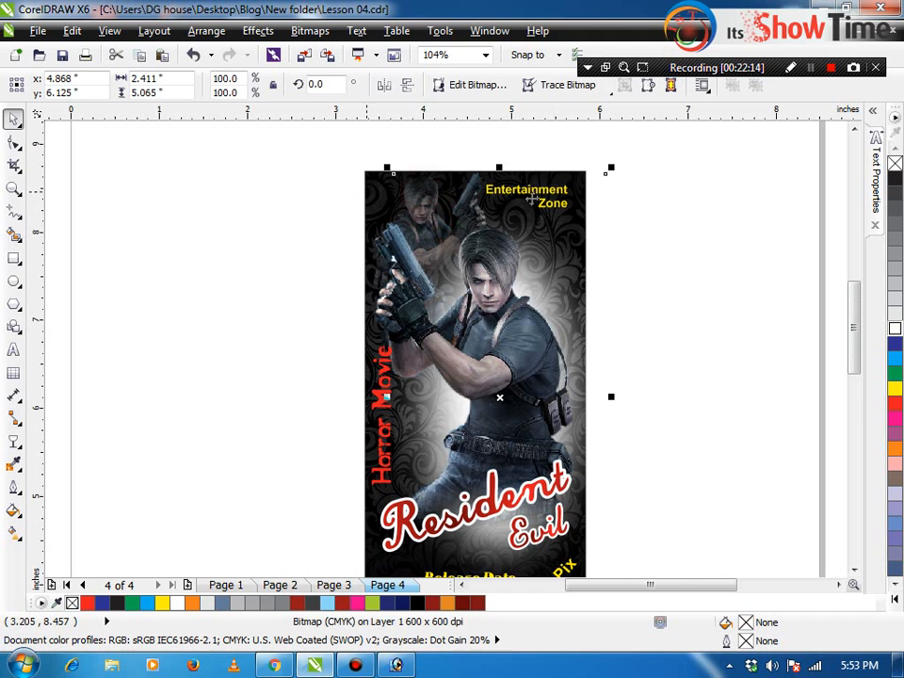
click(304, 202)
scroll(459, 316, down, 2)
drag(366, 217, 565, 481)
key(shift+F2)
scroll(562, 479, up, 1)
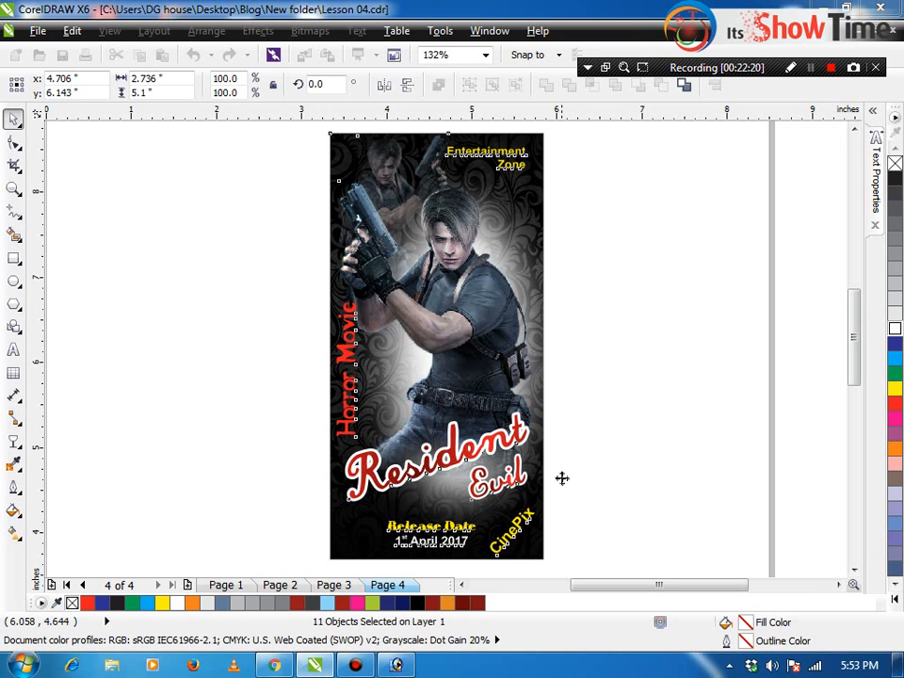
scroll(562, 479, down, 1)
click(620, 403)
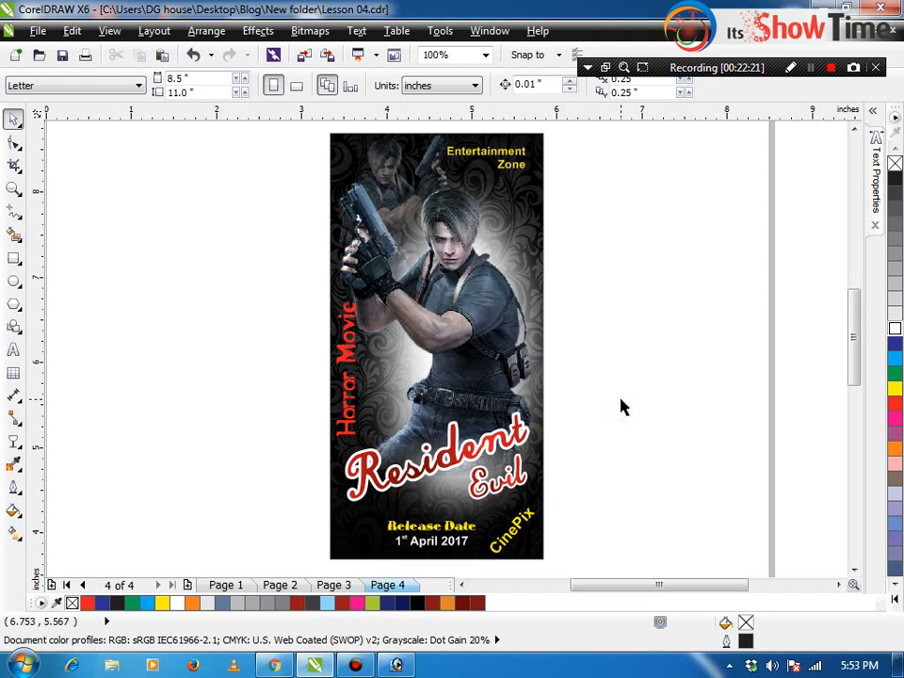
Review the lesson's table of contents above the poster together with the page layout commands, and view the page content as a whole.
scroll(602, 422, down, 3)
key(F2)
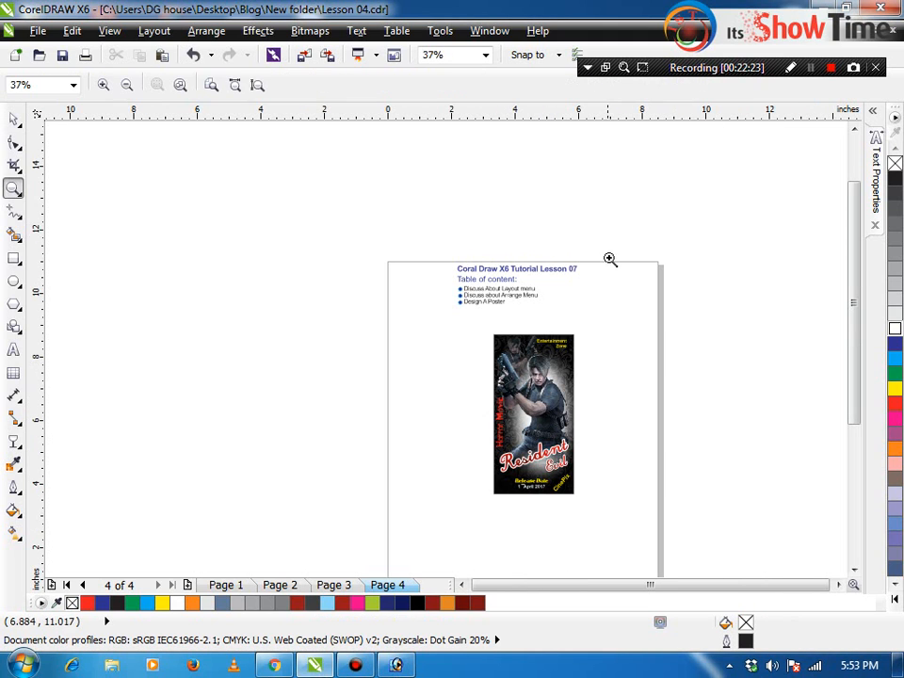
drag(609, 257, 393, 309)
click(345, 369)
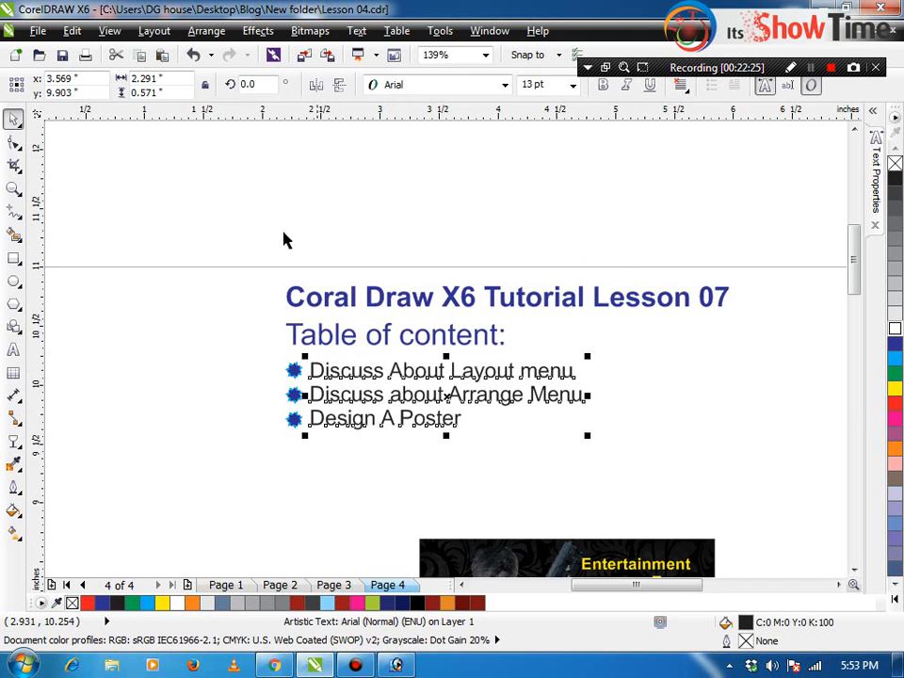
click(142, 32)
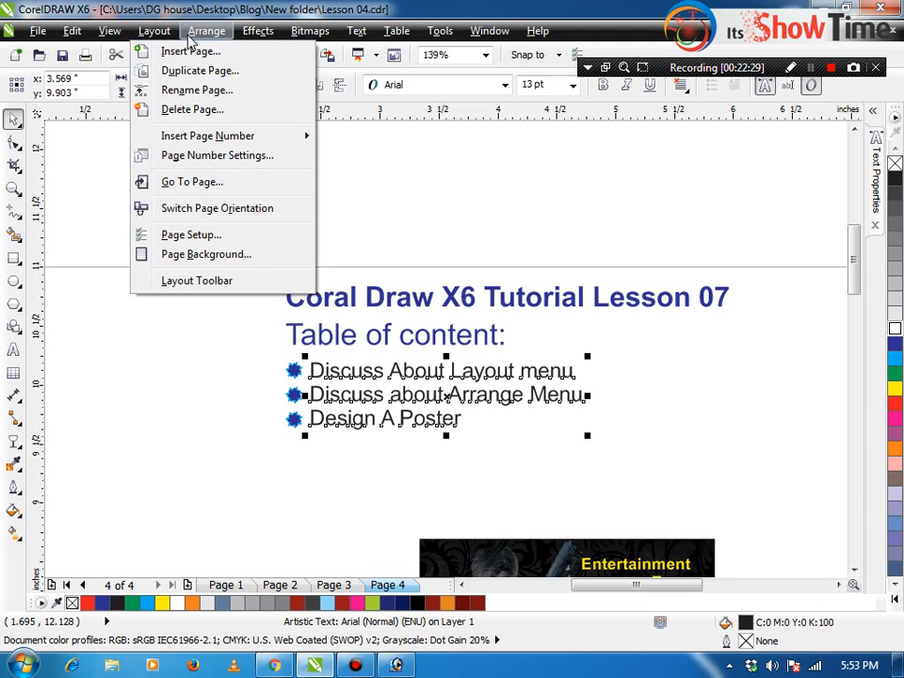
mouse_move(202, 32)
click(115, 371)
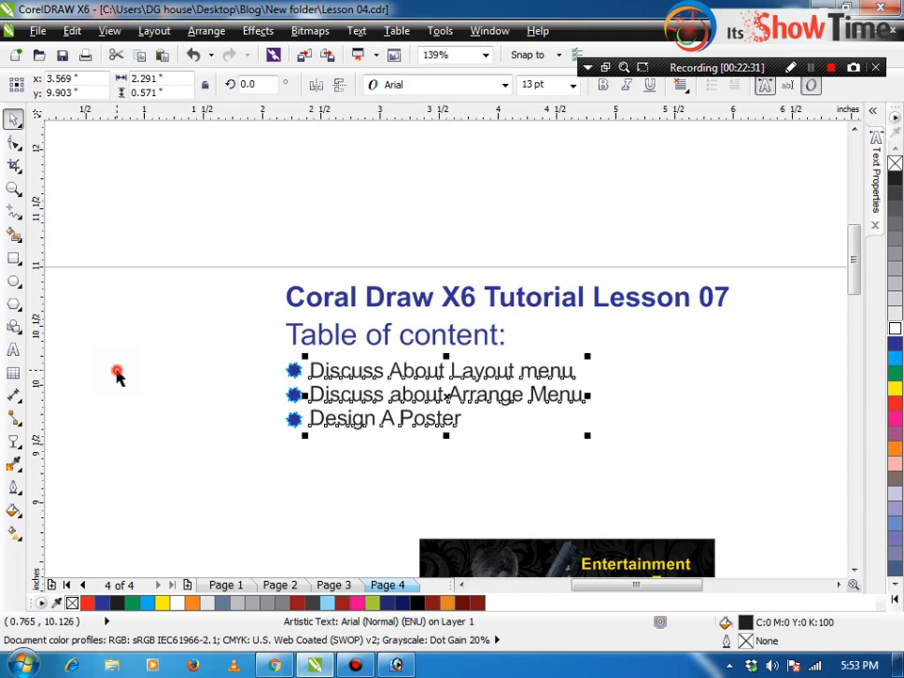
click(258, 454)
key(F4)
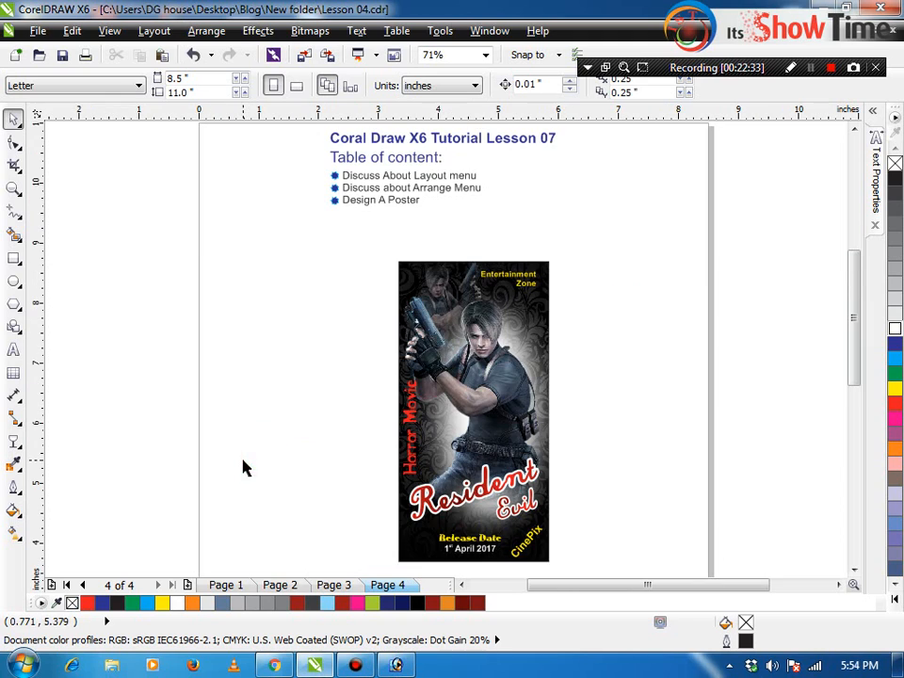
click(299, 394)
click(197, 232)
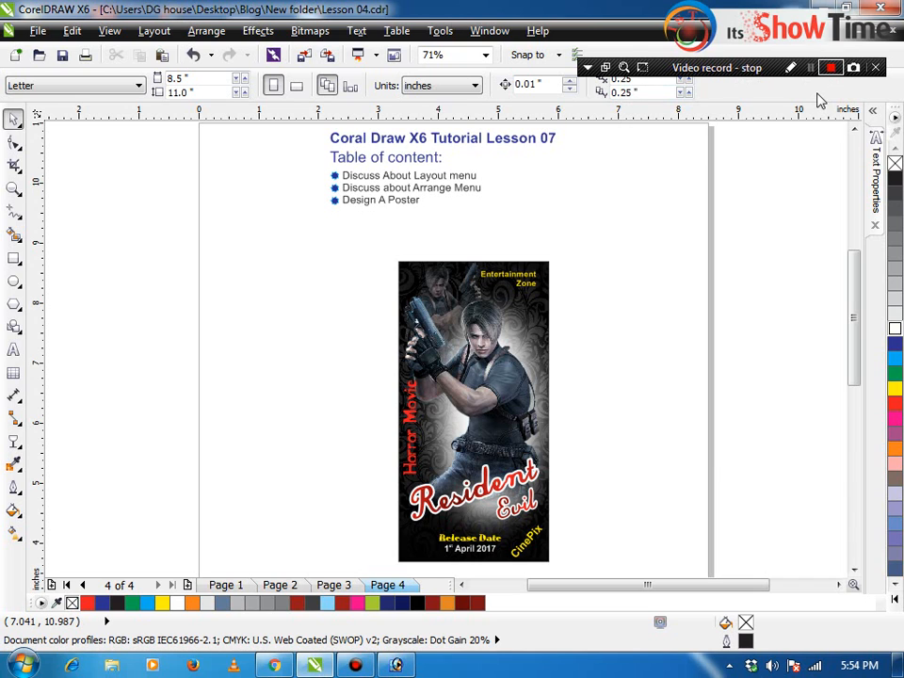
Look over the finished poster with all its objects selected, and examine the available Effects commands.
click(612, 308)
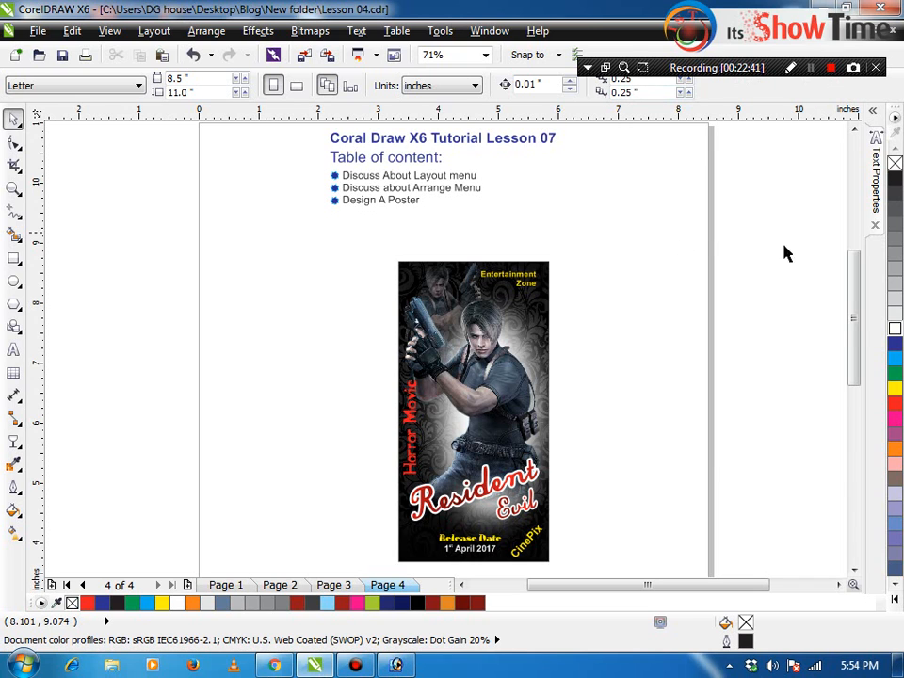
drag(855, 319, 856, 339)
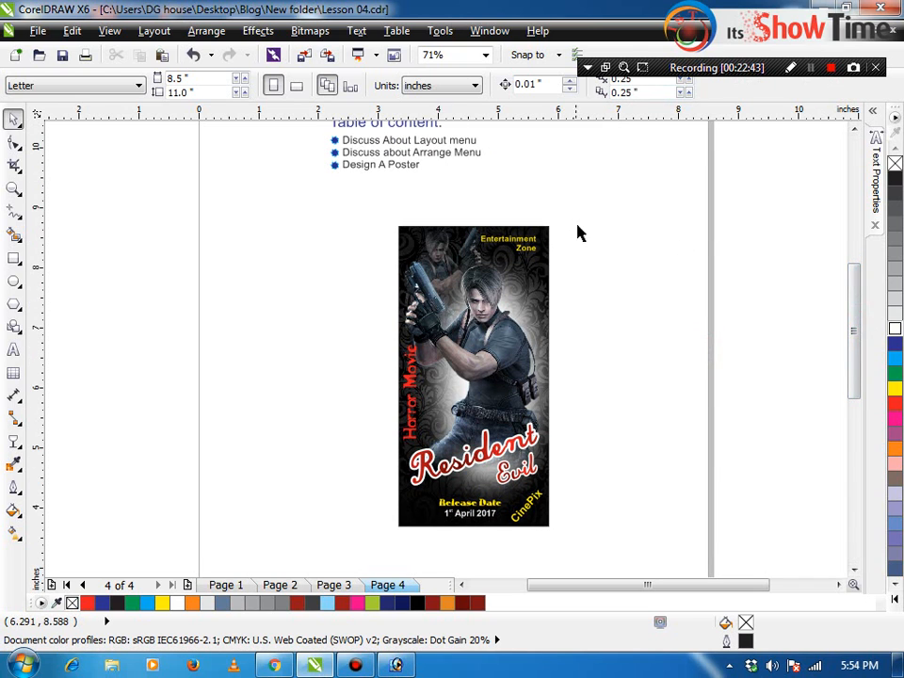
drag(581, 210, 351, 536)
click(347, 528)
drag(365, 210, 602, 555)
click(593, 563)
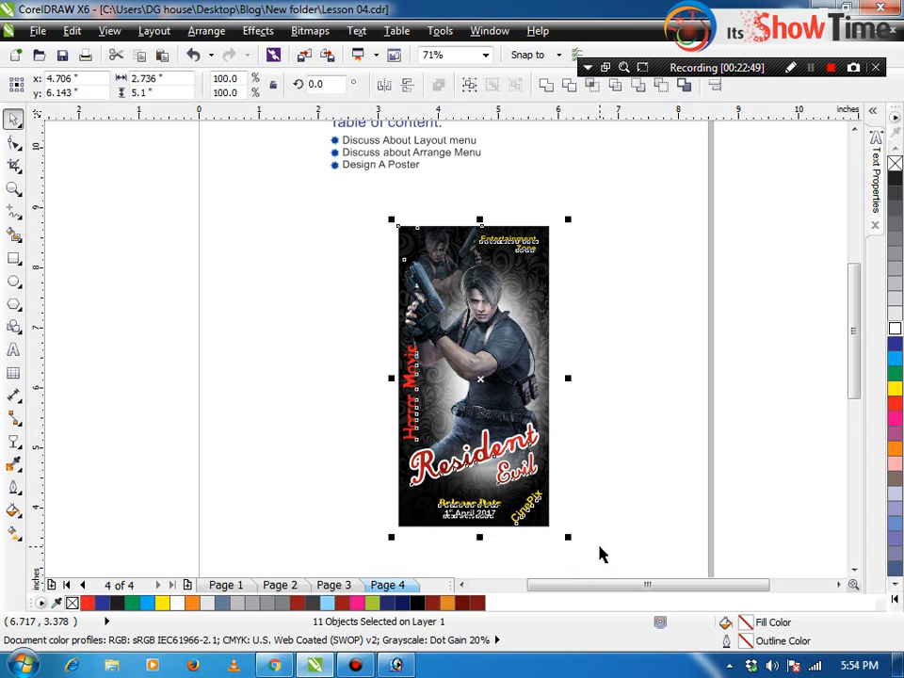
click(598, 543)
click(258, 30)
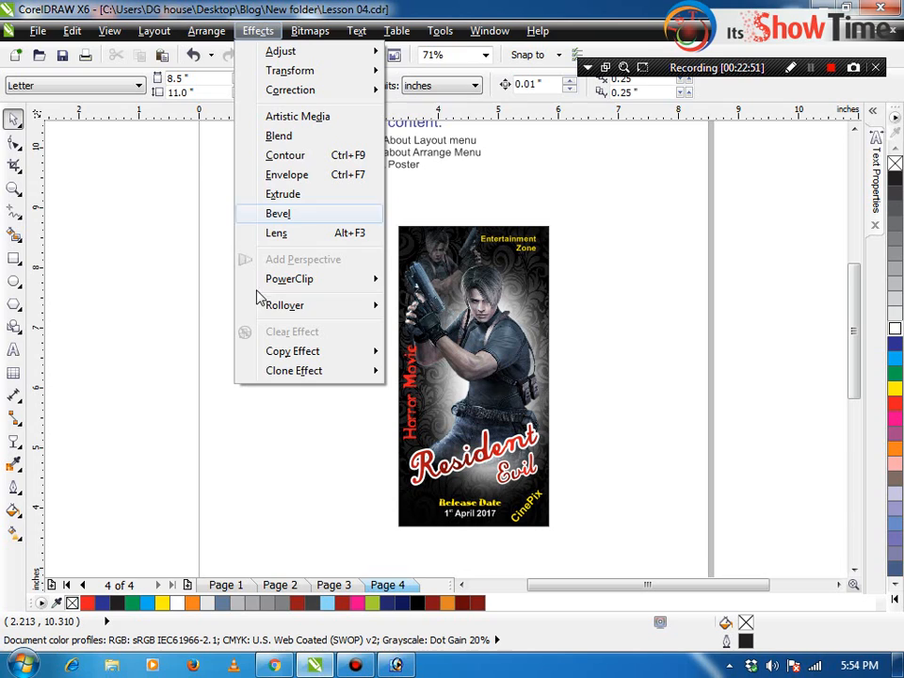
click(170, 243)
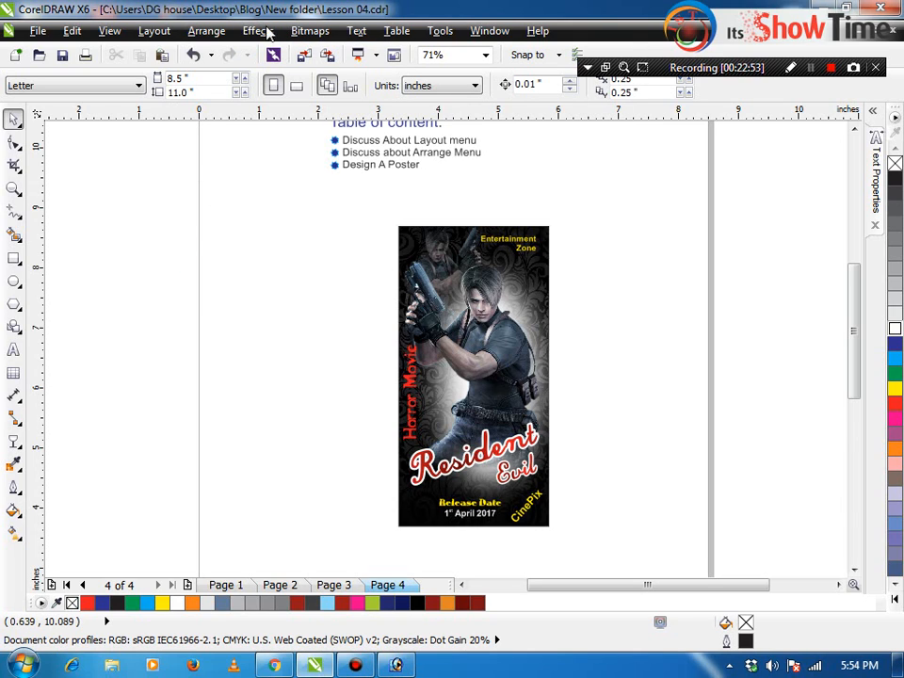